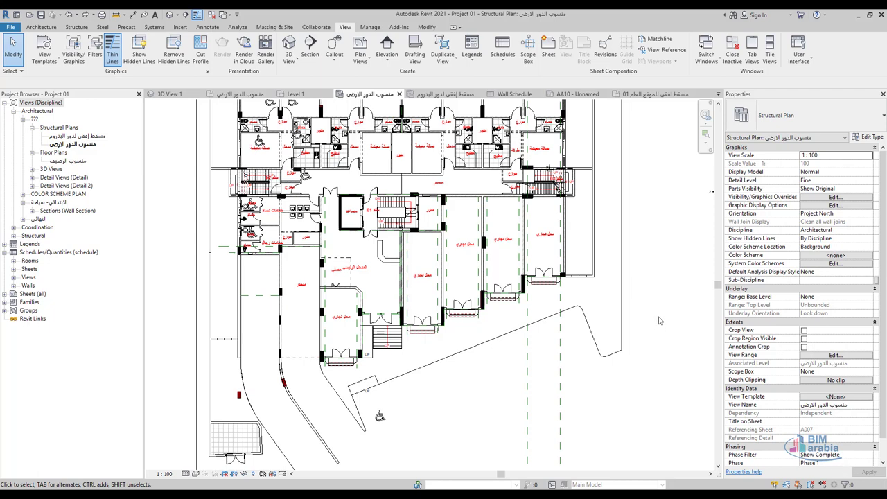
Place a building elevation marker beside the ground-floor main entrance, then select it
{"action": "left_click", "coordinate": [394, 61]}
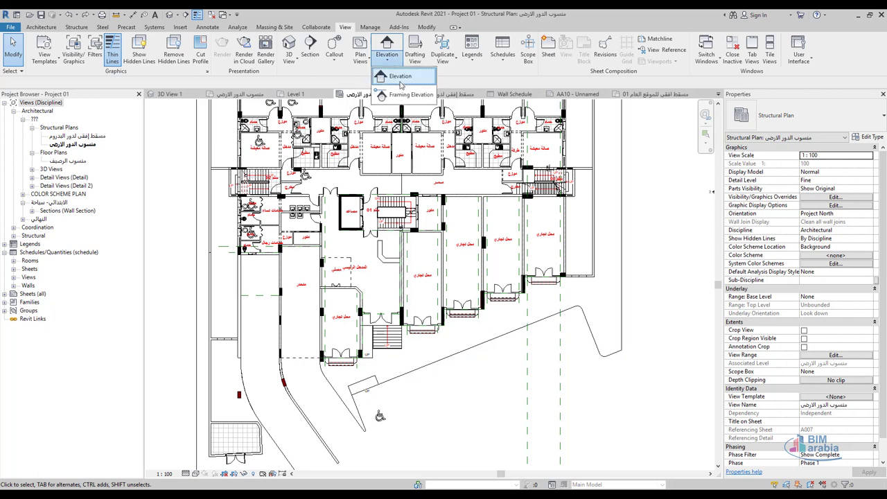
{"action": "left_click", "coordinate": [401, 72]}
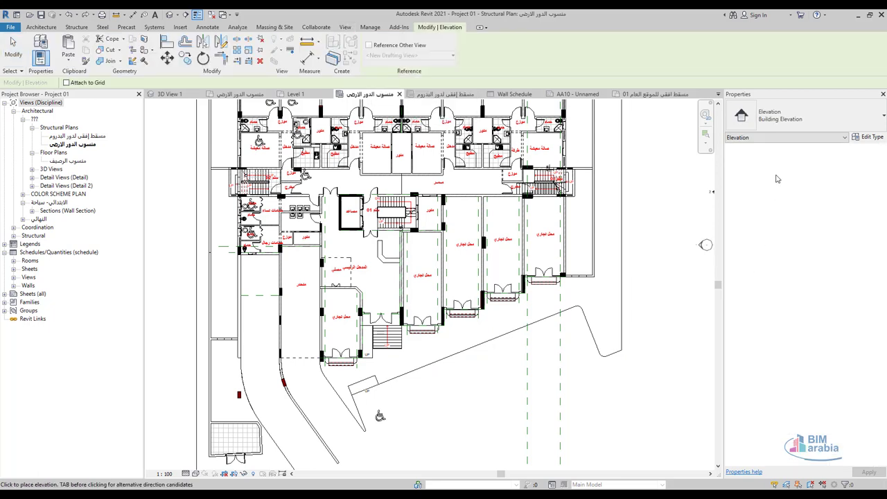
{"action": "scroll", "coordinate": [305, 270], "scroll_direction": "up", "scroll_amount": 3}
{"action": "scroll", "coordinate": [388, 267], "scroll_direction": "up", "scroll_amount": 2}
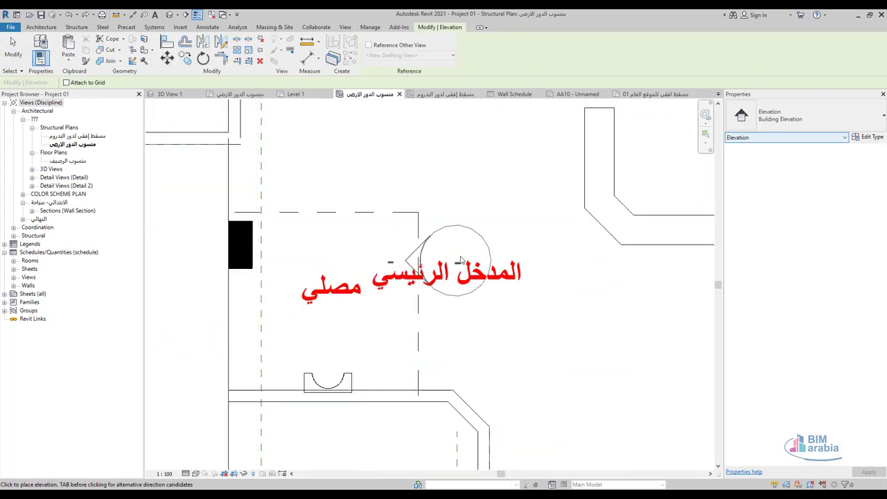
{"action": "left_click", "coordinate": [466, 251]}
{"action": "key", "text": "Escape"}
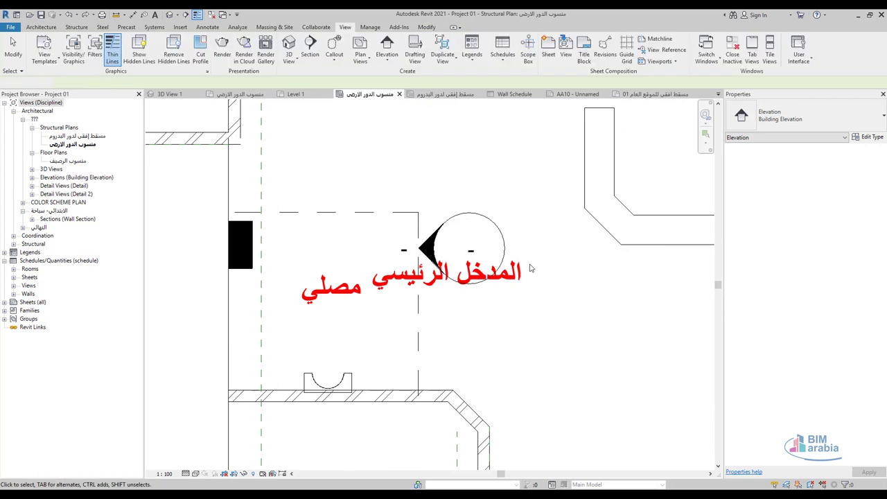
{"action": "left_click", "coordinate": [503, 232]}
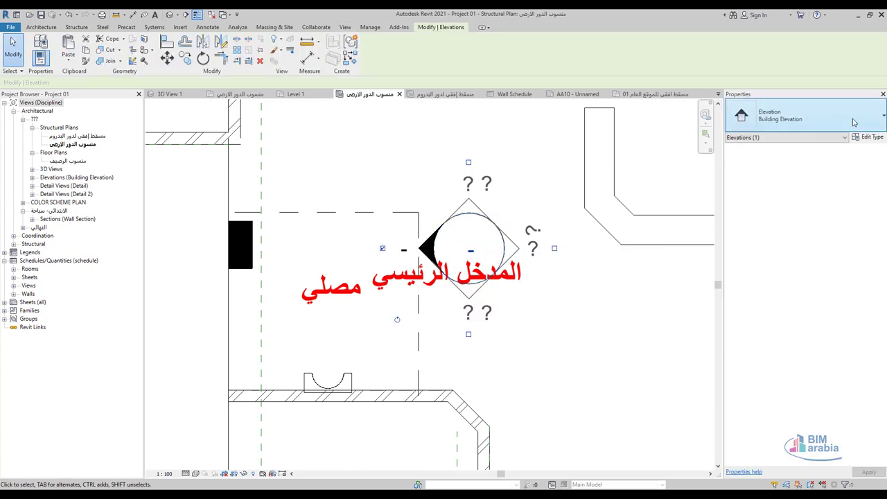
{"action": "left_click", "coordinate": [872, 138]}
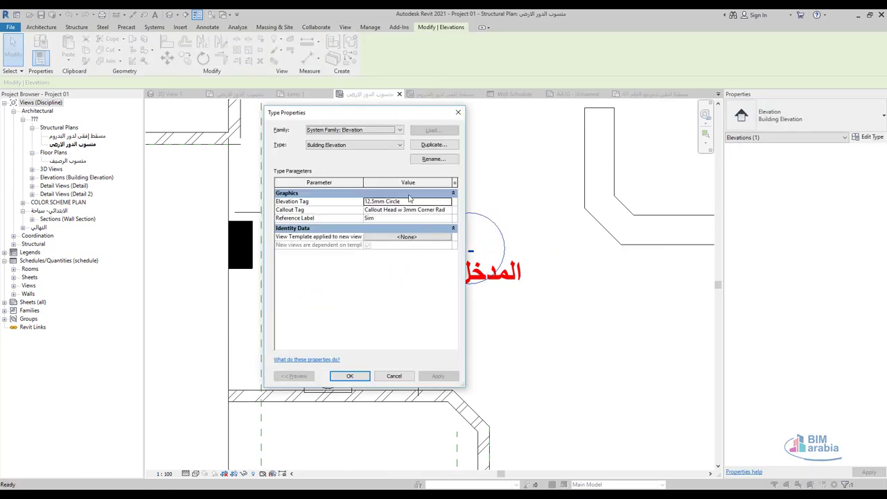
{"action": "left_click", "coordinate": [434, 145]}
{"action": "type", "text": "interior Elevation 2"}
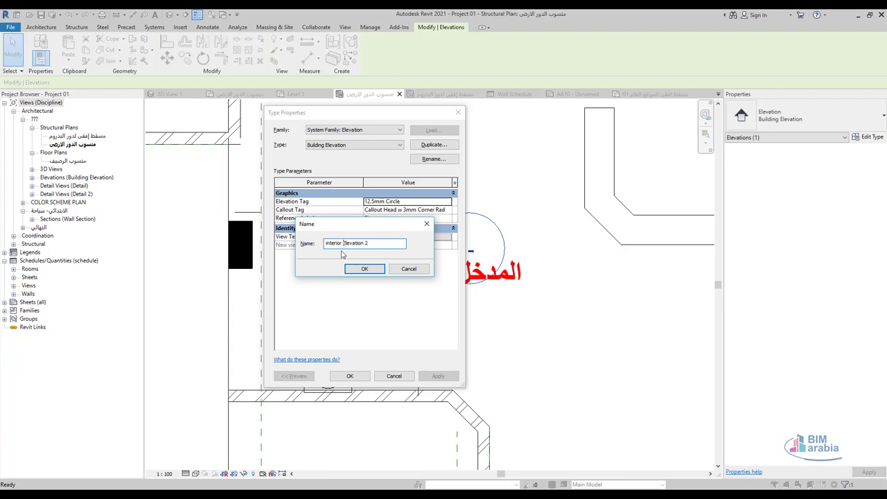
{"action": "left_click", "coordinate": [350, 270]}
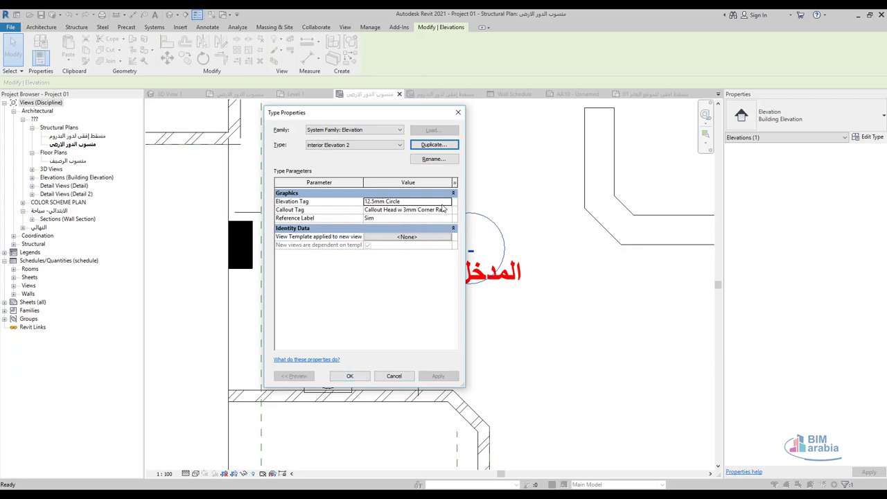
{"action": "left_click", "coordinate": [443, 202]}
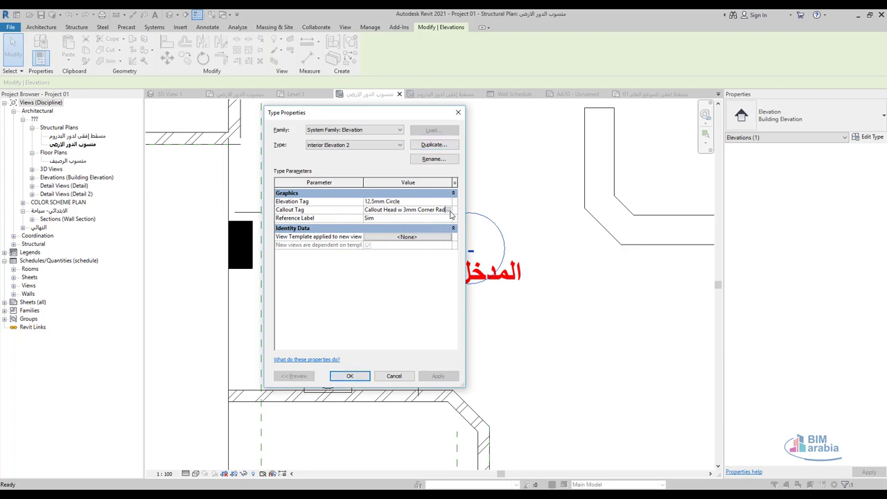
{"action": "left_click", "coordinate": [449, 210]}
{"action": "left_click", "coordinate": [398, 144]}
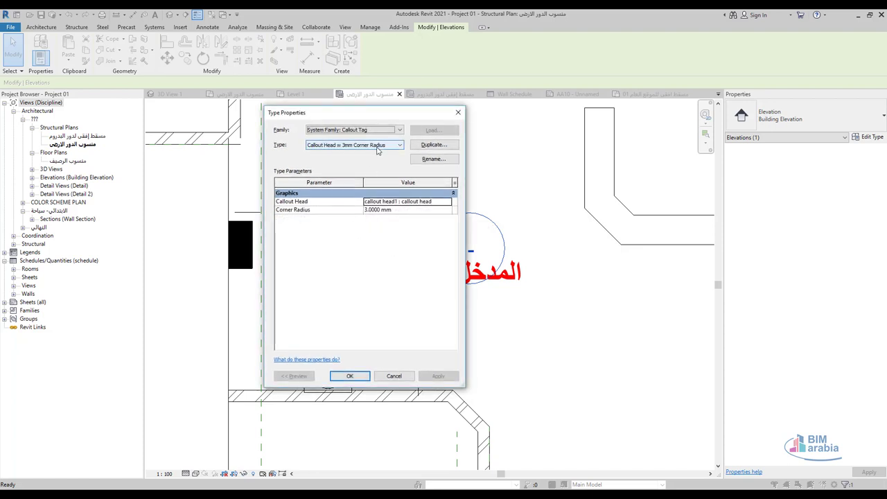
{"action": "left_click", "coordinate": [396, 152]}
{"action": "left_click", "coordinate": [388, 376]}
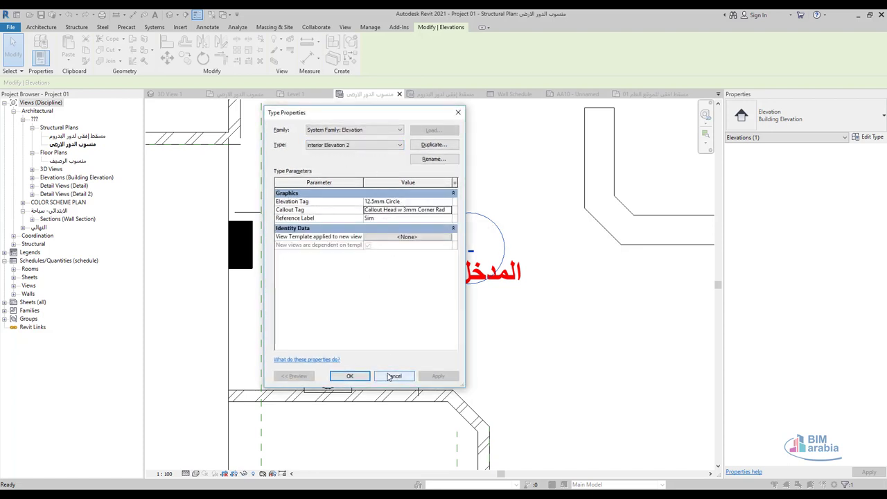
{"action": "left_click", "coordinate": [393, 376]}
Switch on the marker's top, right and bottom elevation directions, then deselect the marker
{"action": "left_click", "coordinate": [468, 163]}
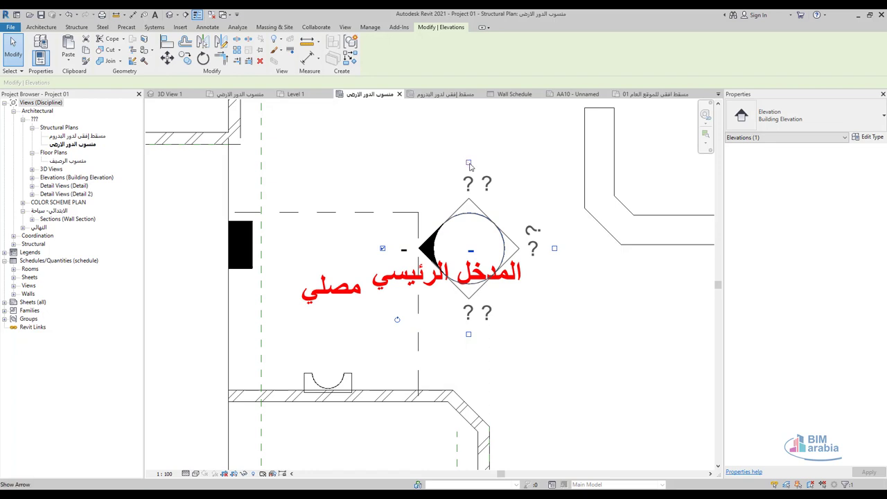
{"action": "left_click", "coordinate": [554, 249]}
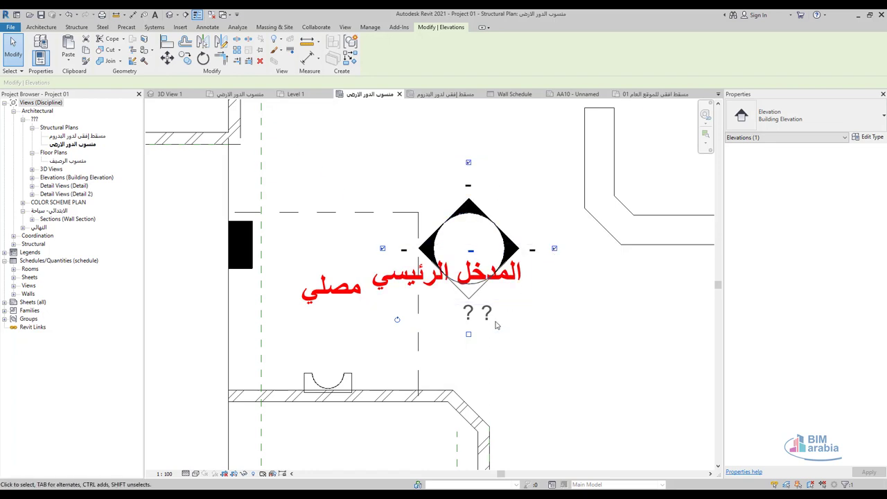
{"action": "left_click", "coordinate": [469, 334]}
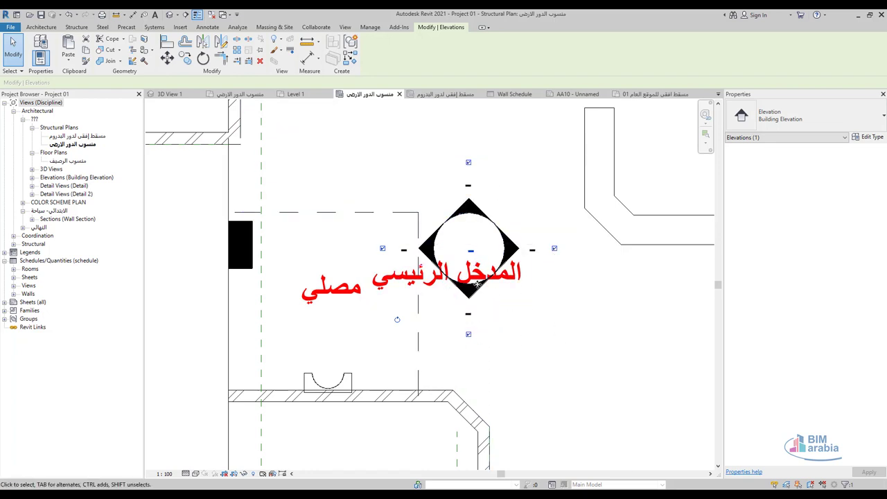
{"action": "scroll", "coordinate": [476, 282], "scroll_direction": "down", "scroll_amount": 3}
{"action": "scroll", "coordinate": [485, 263], "scroll_direction": "up", "scroll_amount": 2}
{"action": "key", "text": "Escape"}
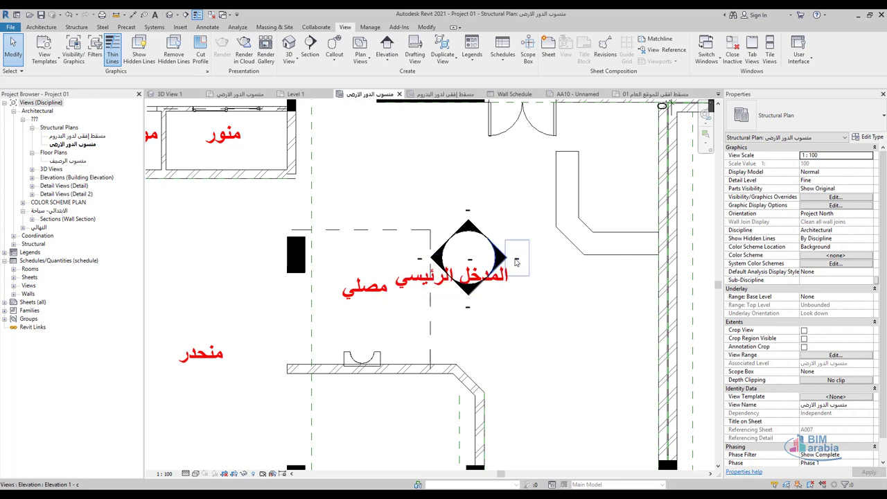
Create a new sheet using the A0 metric titleblock
{"action": "right_click", "coordinate": [38, 306]}
{"action": "left_click", "coordinate": [62, 308]}
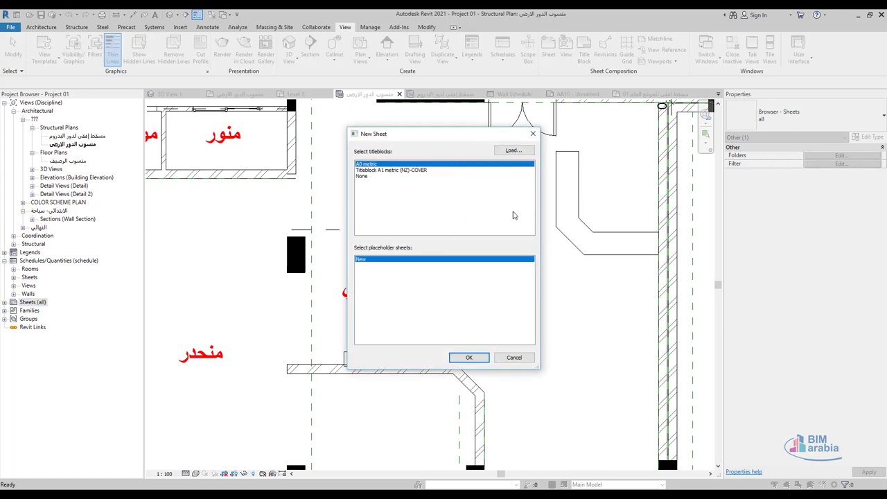
{"action": "left_click", "coordinate": [468, 358]}
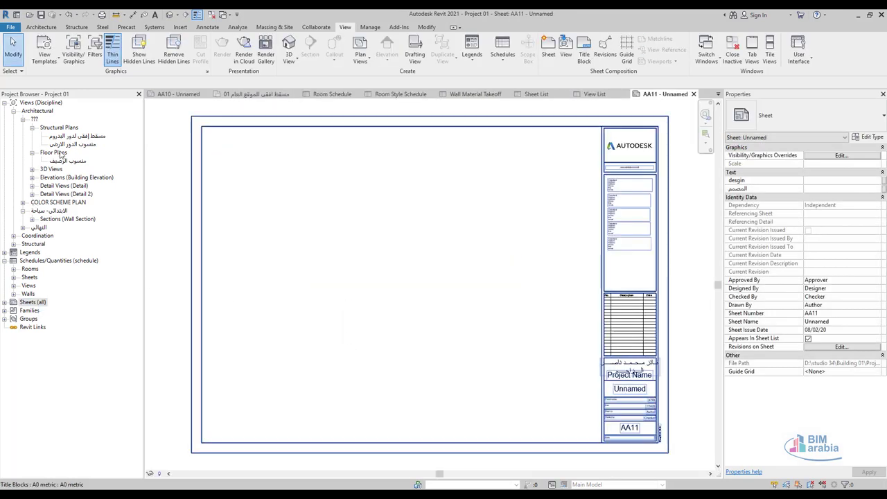
Place Elevation 1 - a at the sheet's top left and Elevation 1 - b beside it
{"action": "double_click", "coordinate": [88, 179]}
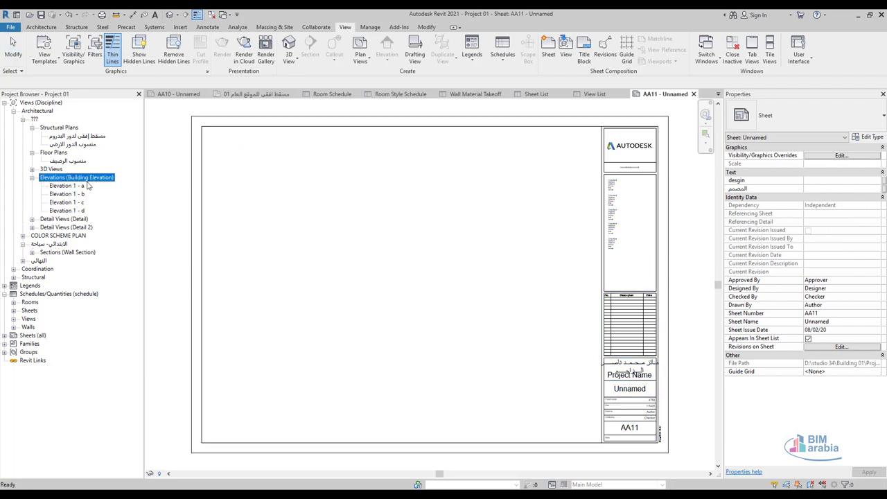
{"action": "left_click", "coordinate": [65, 186]}
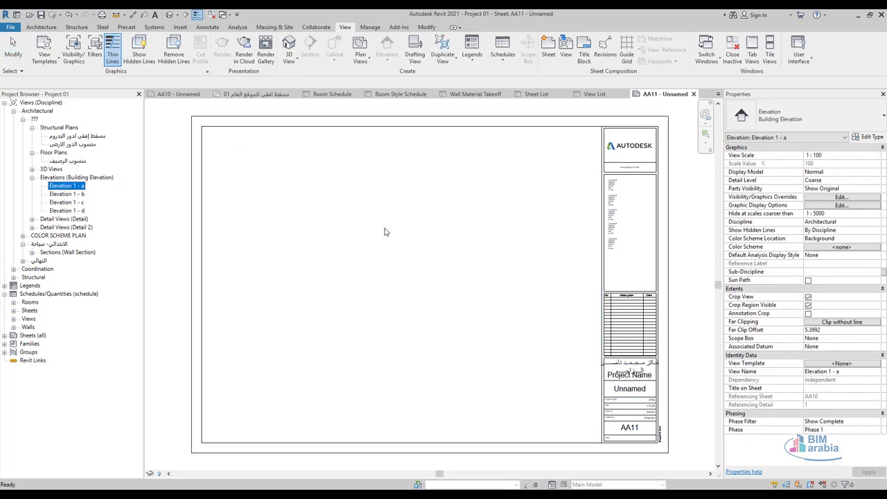
{"action": "left_click_drag", "start_coordinate": [386, 232], "coordinate": [376, 224]}
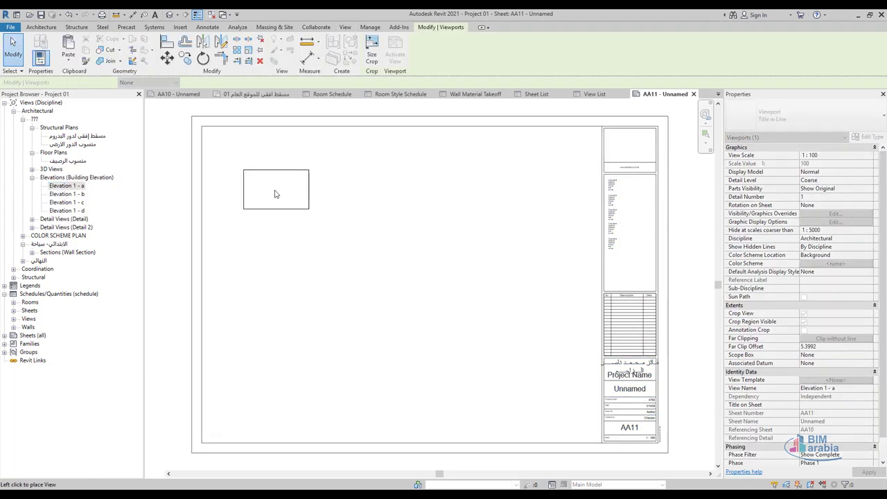
{"action": "left_click", "coordinate": [275, 194]}
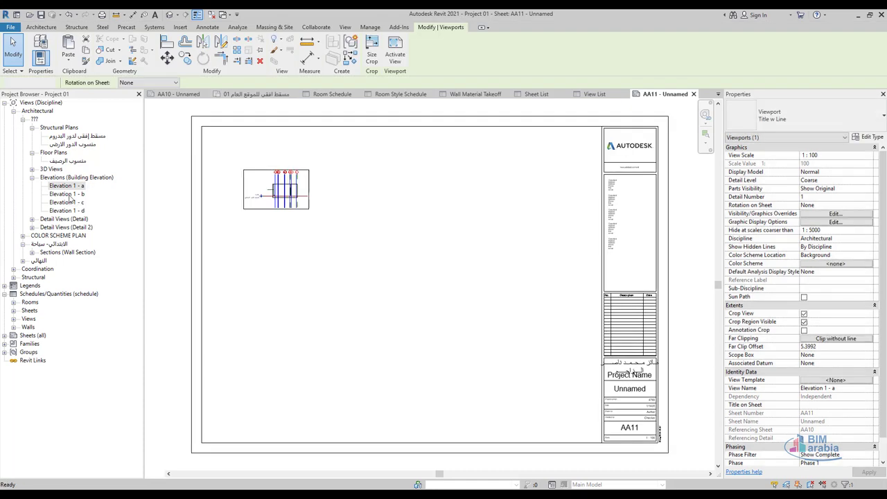
{"action": "left_click", "coordinate": [66, 194]}
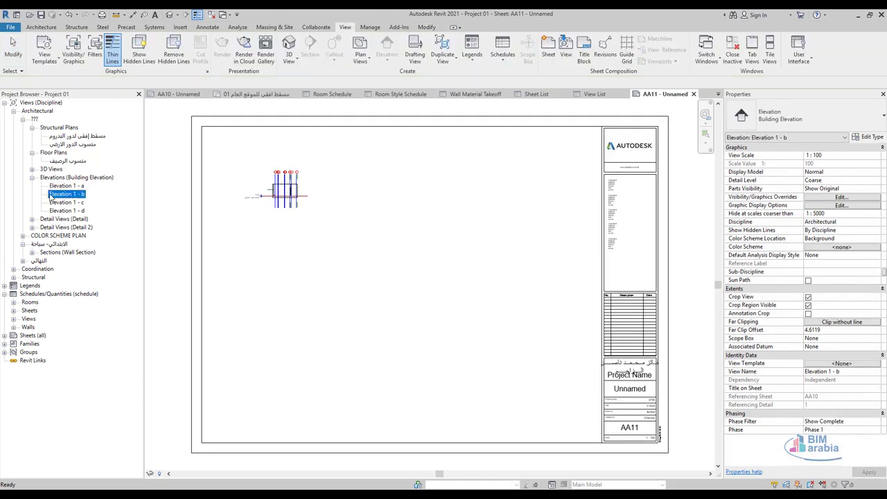
{"action": "left_click_drag", "start_coordinate": [450, 210], "coordinate": [393, 198]}
{"action": "left_click", "coordinate": [398, 200]}
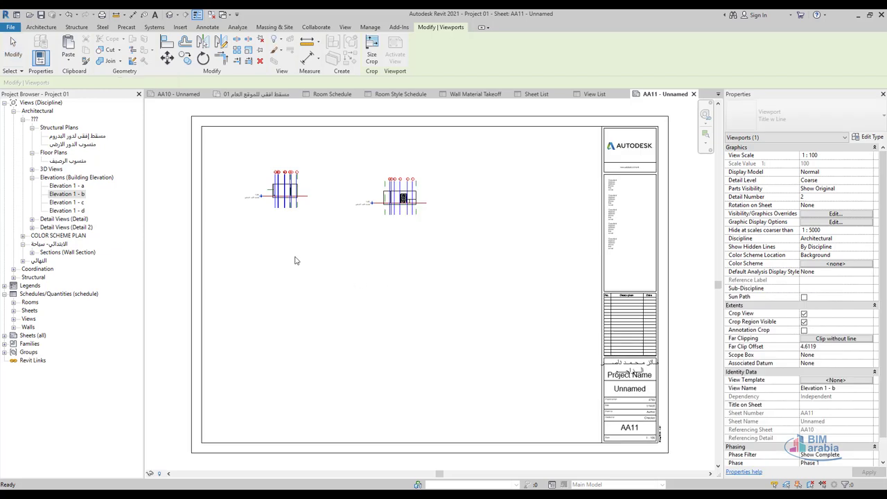
{"action": "left_click", "coordinate": [69, 187]}
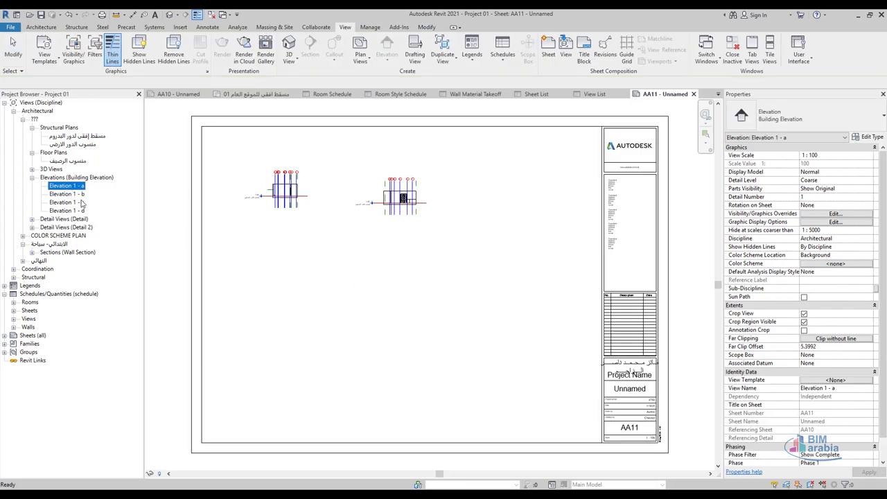
Set the Elevation 1 - a viewport scale to 1 : 50 and reposition it on the sheet
{"action": "double_click", "coordinate": [247, 188]}
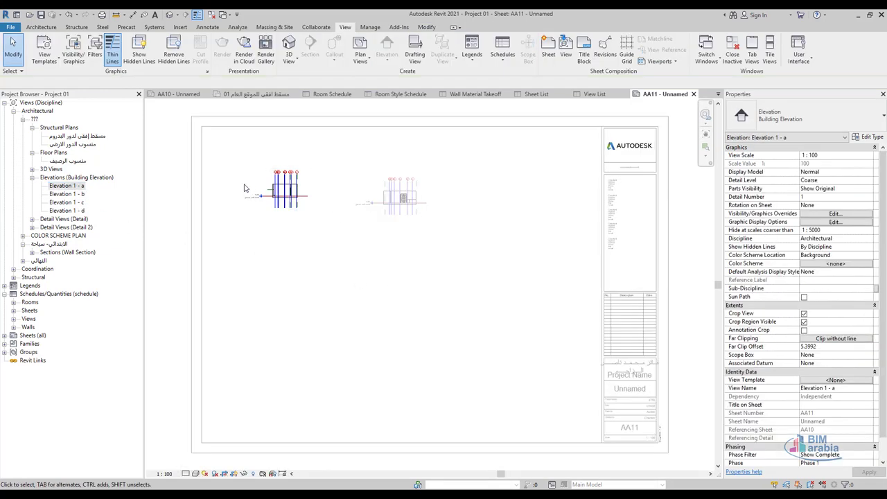
{"action": "scroll", "coordinate": [257, 188], "scroll_direction": "up", "scroll_amount": 5}
{"action": "scroll", "coordinate": [342, 252], "scroll_direction": "up", "scroll_amount": 1}
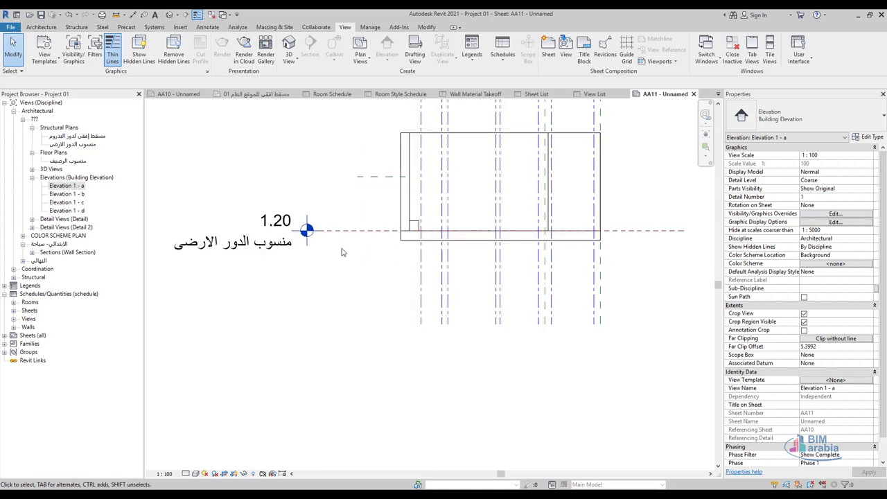
{"action": "left_click", "coordinate": [175, 474]}
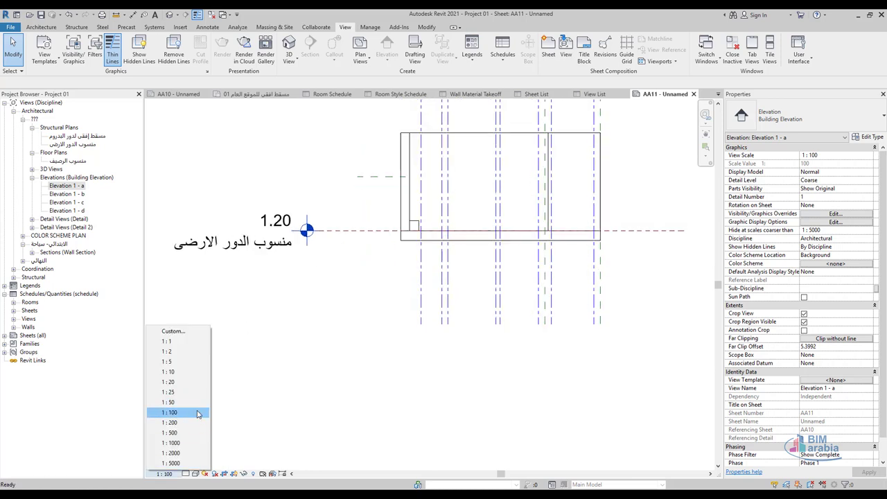
{"action": "left_click", "coordinate": [195, 404]}
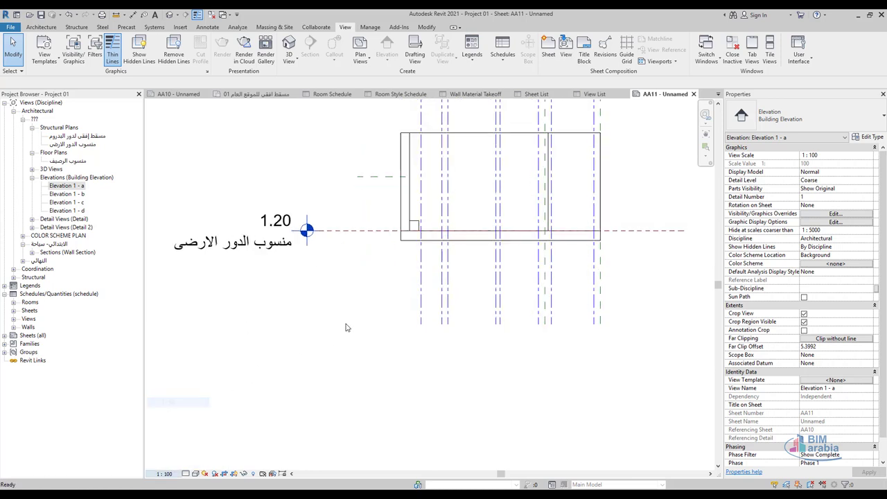
{"action": "double_click", "coordinate": [296, 331]}
{"action": "left_click_drag", "start_coordinate": [404, 287], "coordinate": [321, 340]}
Extend the crop's right, top and bottom edges to show more grids, the 4.50 level and lower levels
{"action": "scroll", "coordinate": [271, 385], "scroll_direction": "up", "scroll_amount": 3}
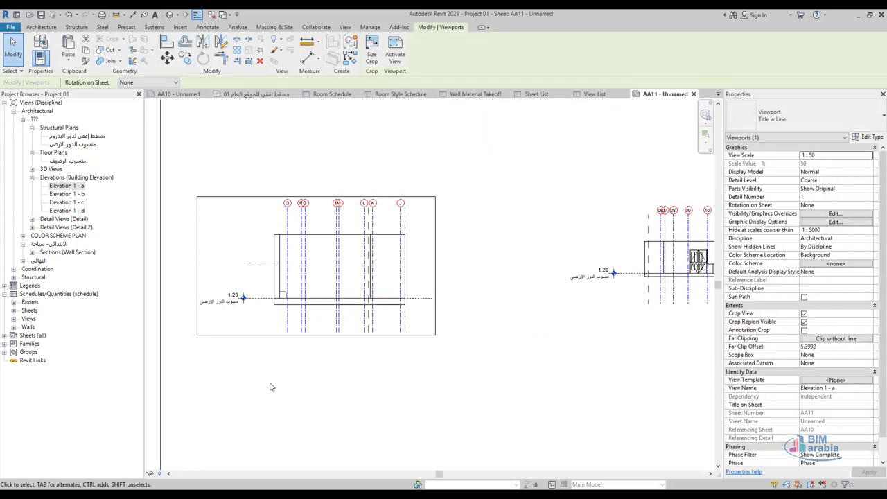
{"action": "scroll", "coordinate": [293, 251], "scroll_direction": "up", "scroll_amount": 2}
{"action": "scroll", "coordinate": [297, 255], "scroll_direction": "up", "scroll_amount": 2}
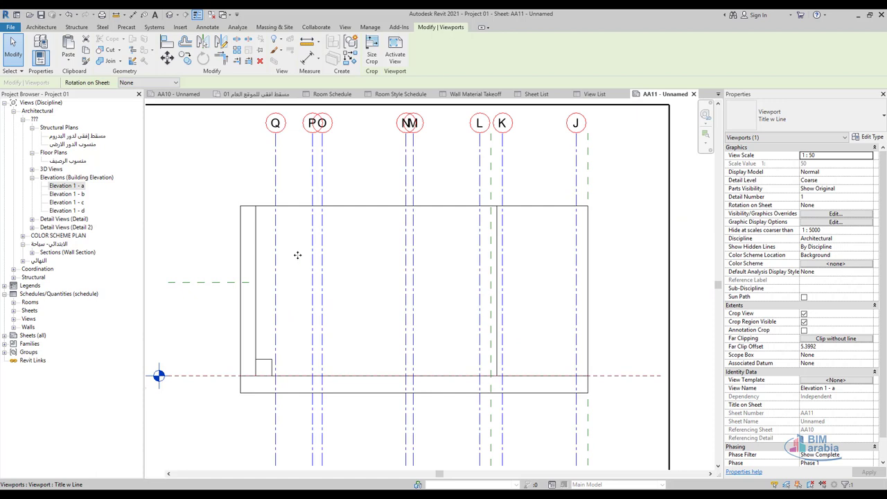
{"action": "double_click", "coordinate": [297, 255]}
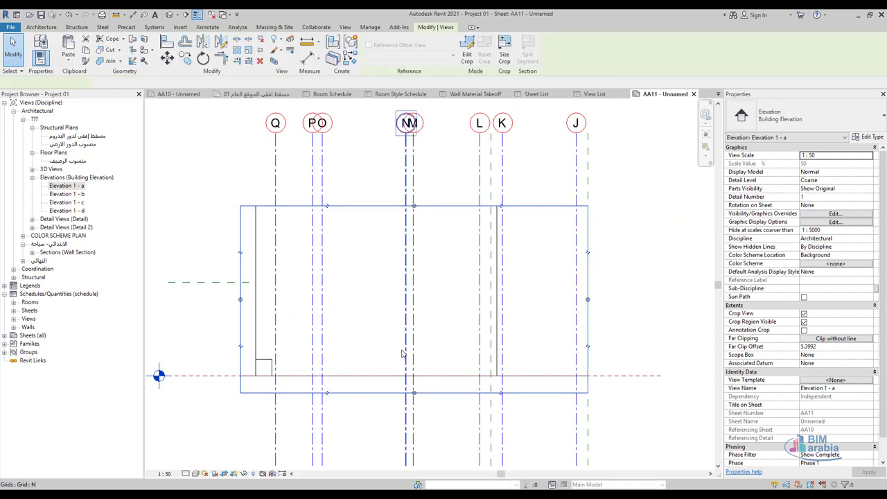
{"action": "scroll", "coordinate": [401, 354], "scroll_direction": "down", "scroll_amount": 3}
{"action": "left_click_drag", "start_coordinate": [483, 327], "coordinate": [539, 329]}
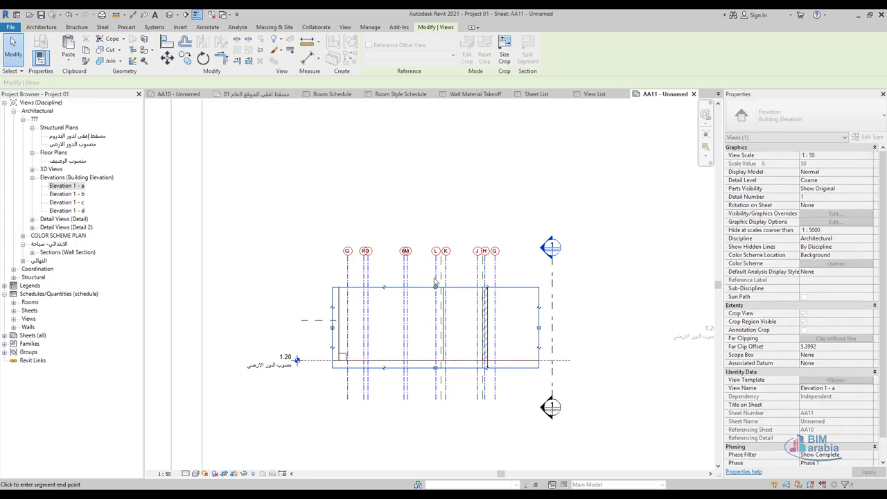
{"action": "left_click_drag", "start_coordinate": [436, 284], "coordinate": [436, 252]}
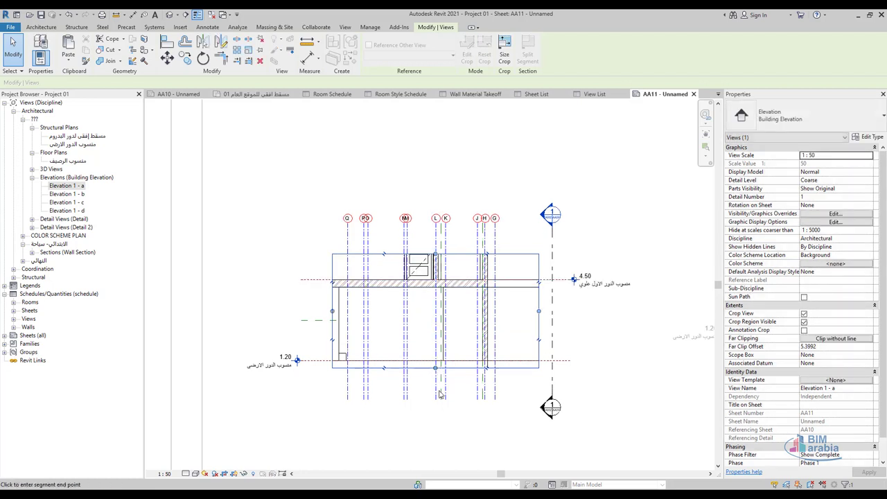
{"action": "left_click_drag", "start_coordinate": [438, 379], "coordinate": [436, 402]}
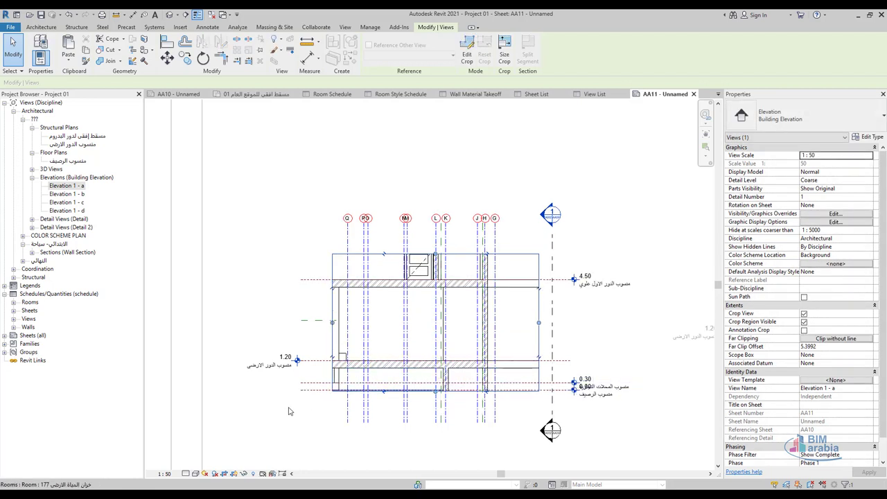
{"action": "left_click", "coordinate": [217, 340]}
{"action": "double_click", "coordinate": [248, 344]}
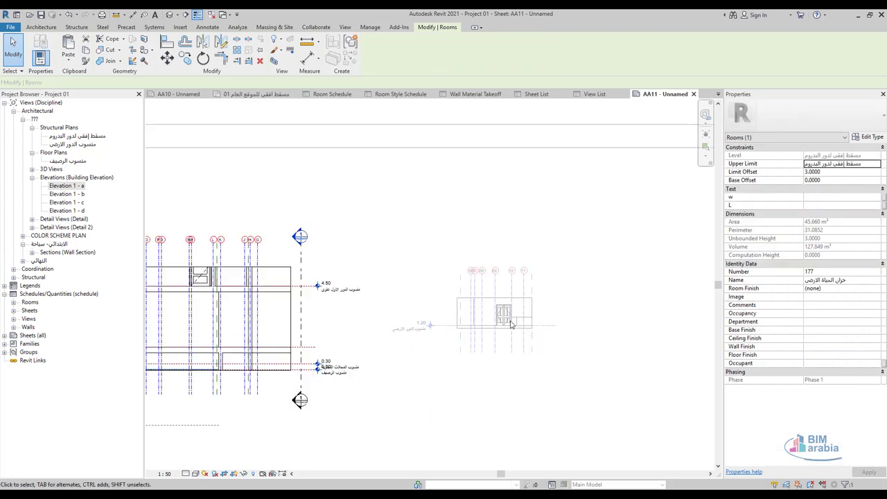
{"action": "left_click", "coordinate": [478, 373]}
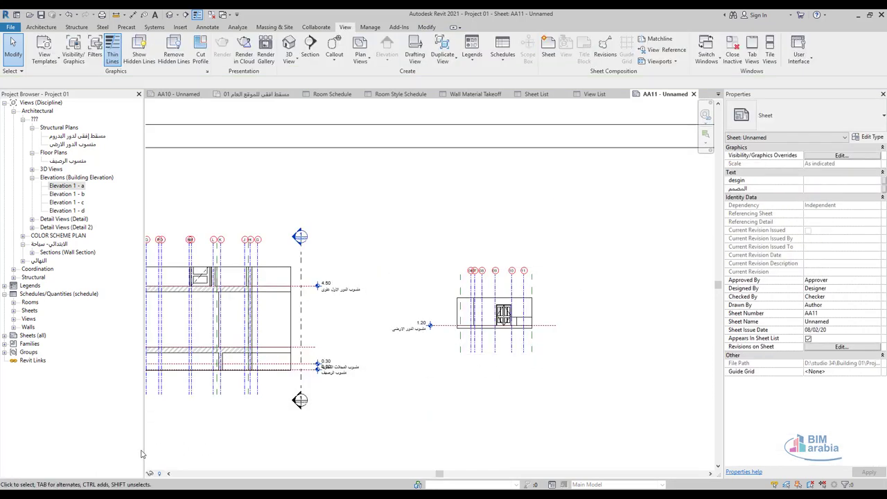
Set the Elevation 1 - b viewport scale to 1 : 50
{"action": "double_click", "coordinate": [485, 321]}
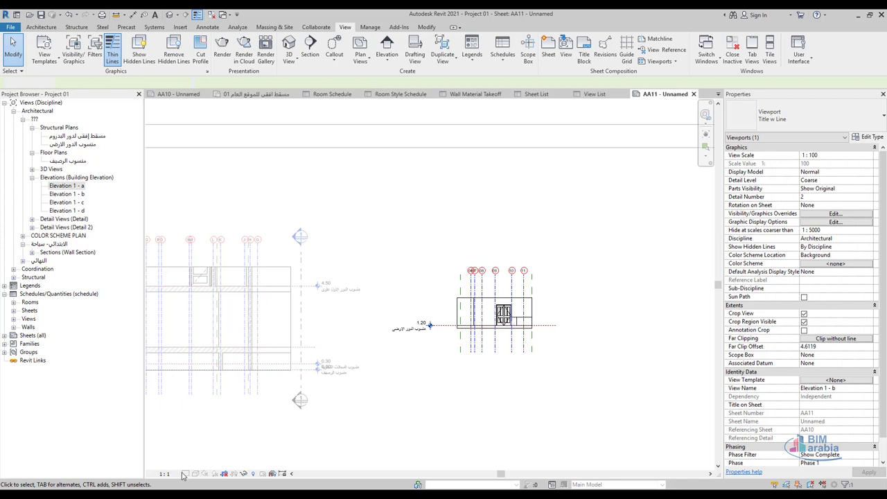
{"action": "left_click", "coordinate": [166, 474]}
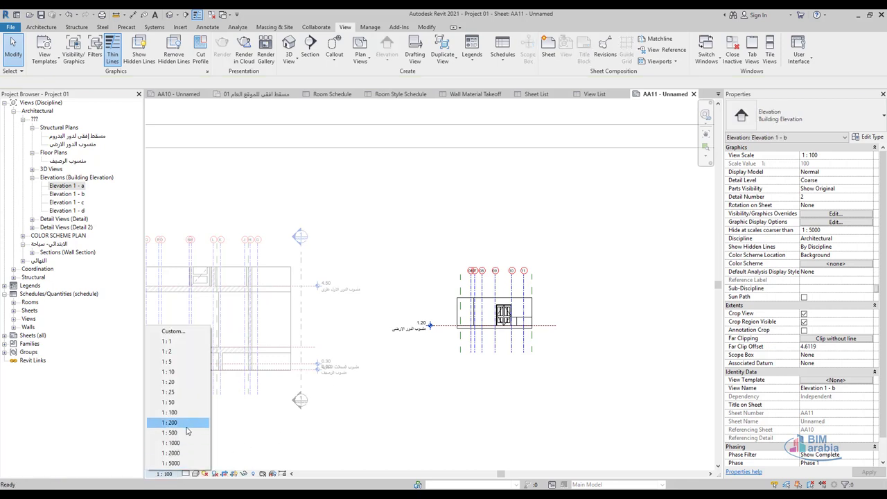
{"action": "left_click", "coordinate": [169, 402]}
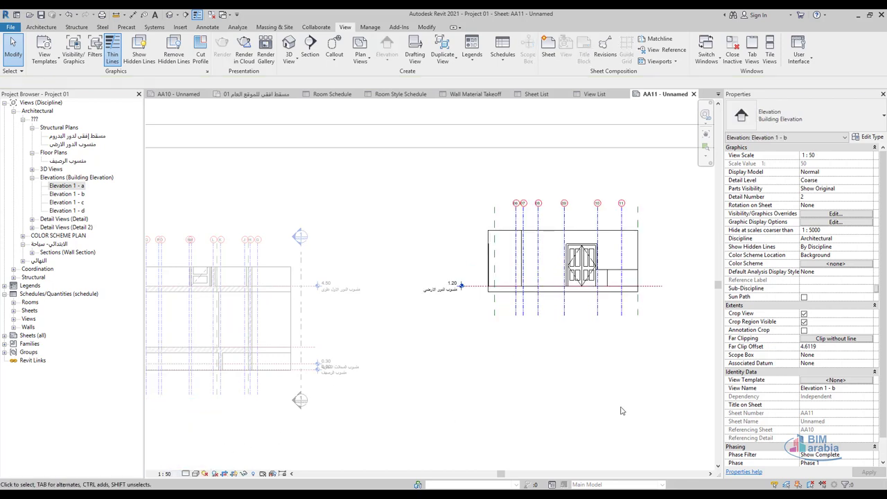
{"action": "double_click", "coordinate": [607, 409]}
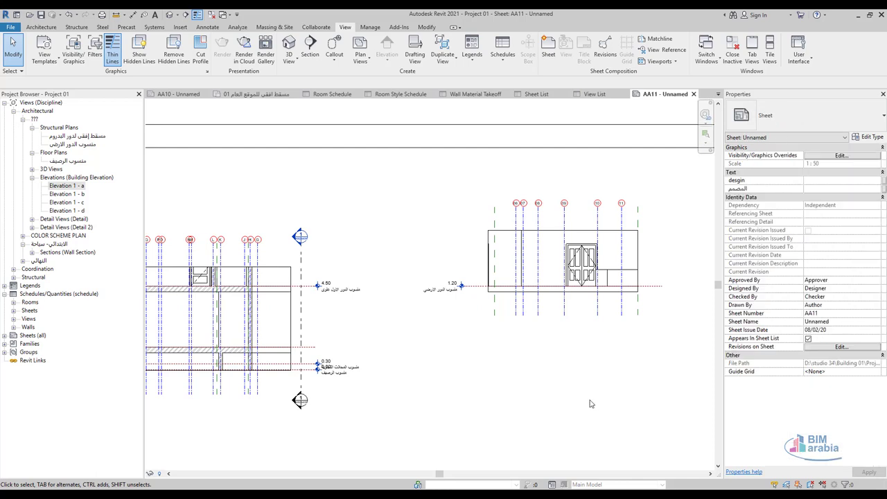
Extend the Elevation 1 - b crop down and up to the 4.50 level, then move the viewport
{"action": "double_click", "coordinate": [540, 295]}
{"action": "left_click", "coordinate": [565, 292]}
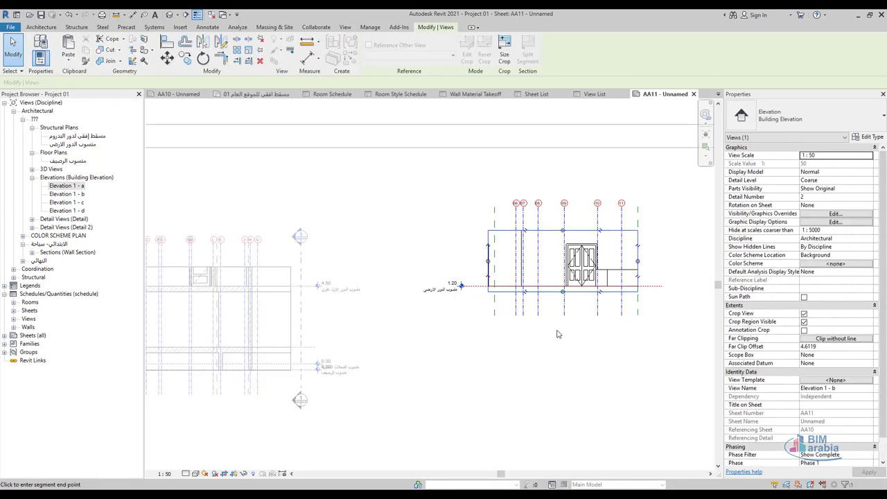
{"action": "left_click_drag", "start_coordinate": [563, 292], "coordinate": [563, 335]}
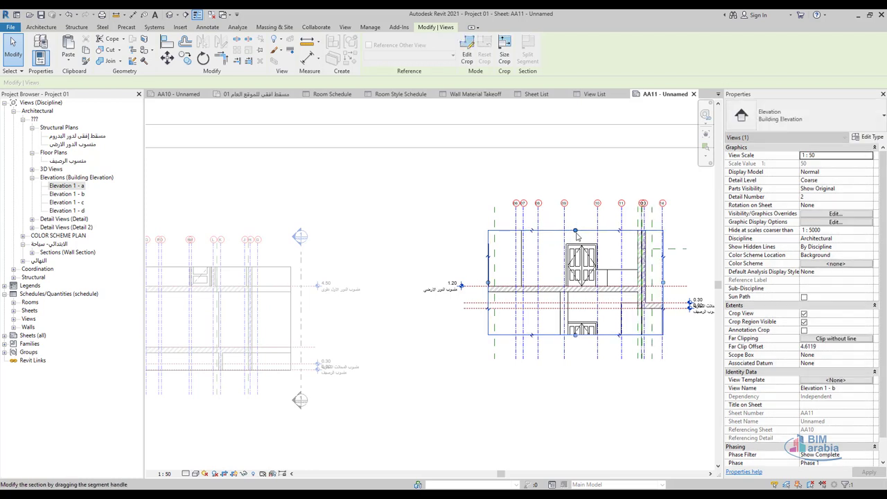
{"action": "left_click_drag", "start_coordinate": [575, 229], "coordinate": [575, 192]}
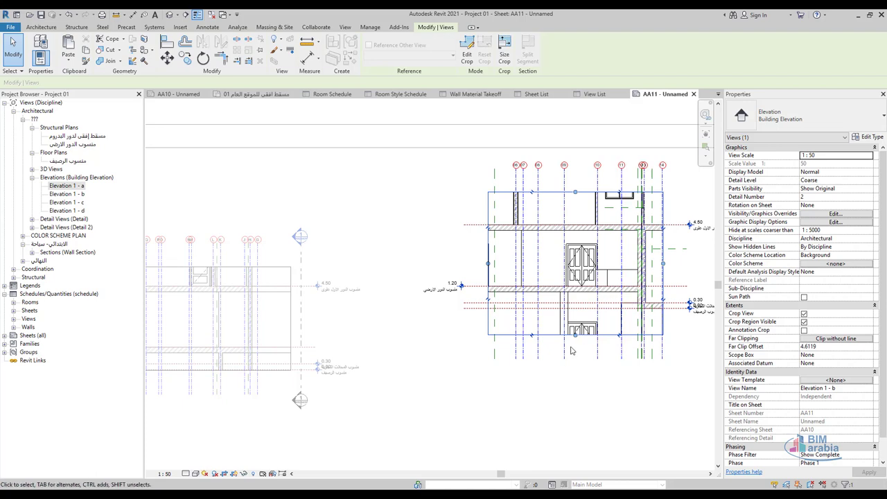
{"action": "left_click_drag", "start_coordinate": [577, 193], "coordinate": [579, 216]}
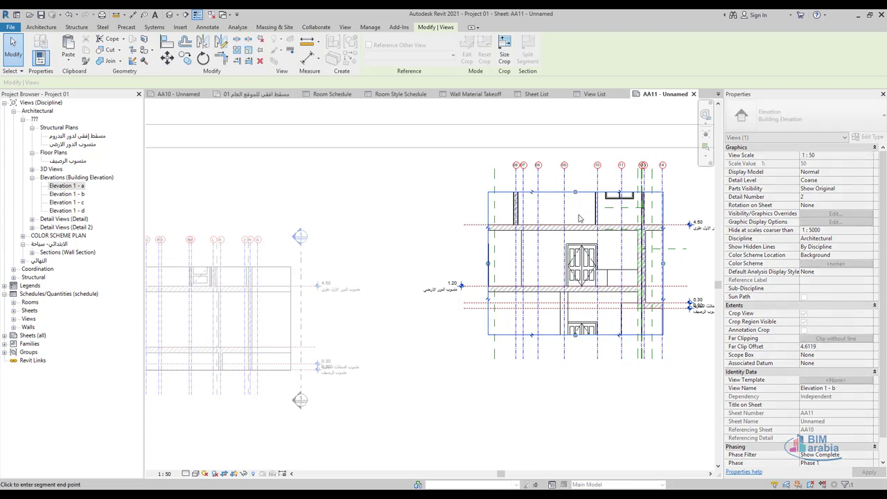
{"action": "double_click", "coordinate": [573, 331]}
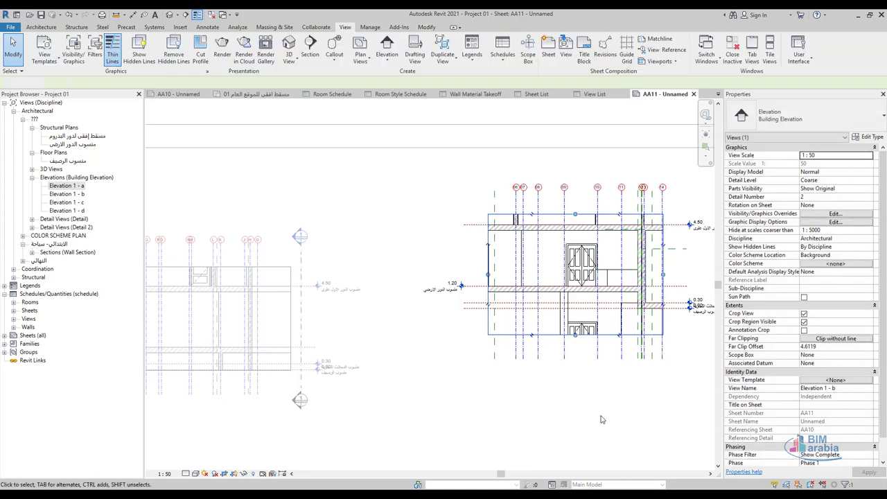
{"action": "left_click_drag", "start_coordinate": [574, 332], "coordinate": [537, 332]}
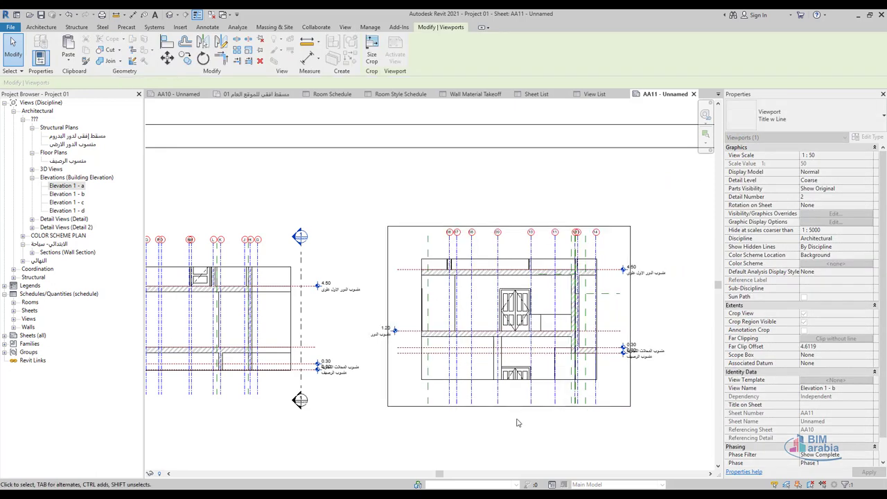
{"action": "scroll", "coordinate": [581, 414], "scroll_direction": "up", "scroll_amount": 2}
{"action": "double_click", "coordinate": [580, 415]}
{"action": "scroll", "coordinate": [580, 415], "scroll_direction": "down", "scroll_amount": 1}
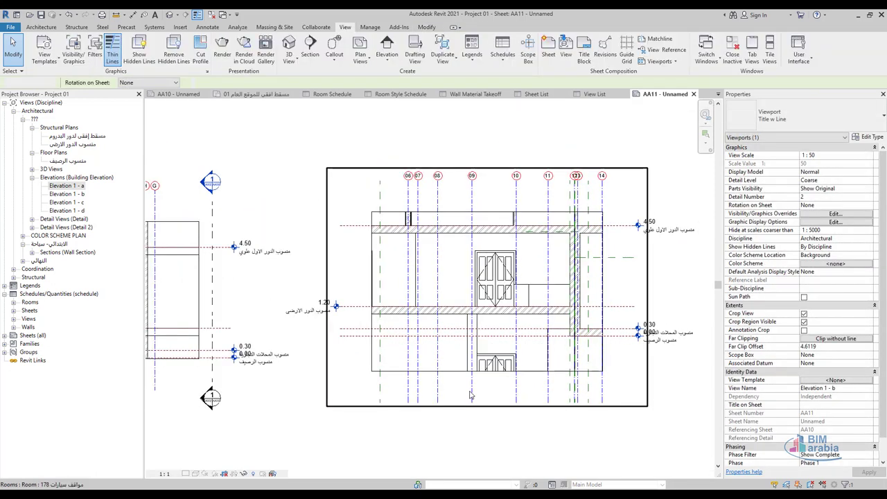
Drag grid 09's bottom end up so the grid lines stop above the building
{"action": "left_click", "coordinate": [472, 394]}
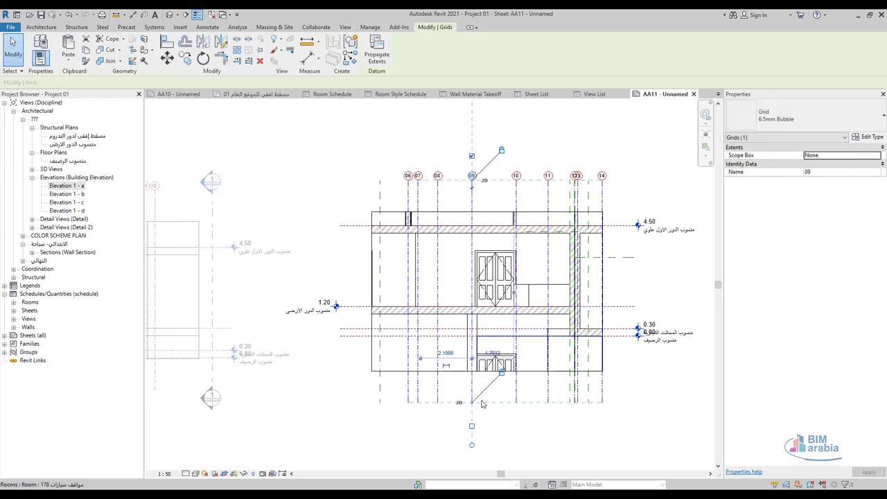
{"action": "scroll", "coordinate": [478, 392], "scroll_direction": "up", "scroll_amount": 3}
{"action": "scroll", "coordinate": [443, 411], "scroll_direction": "down", "scroll_amount": 1}
{"action": "scroll", "coordinate": [471, 418], "scroll_direction": "down", "scroll_amount": 2}
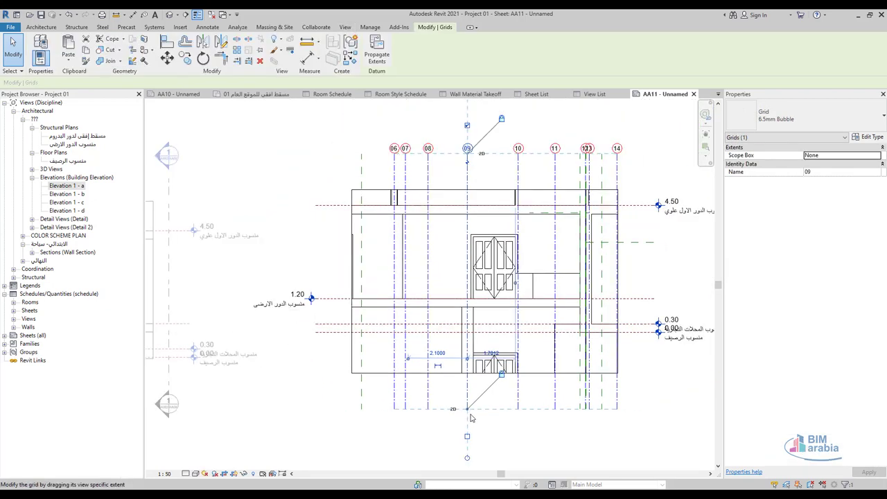
{"action": "left_click_drag", "start_coordinate": [469, 414], "coordinate": [472, 175]}
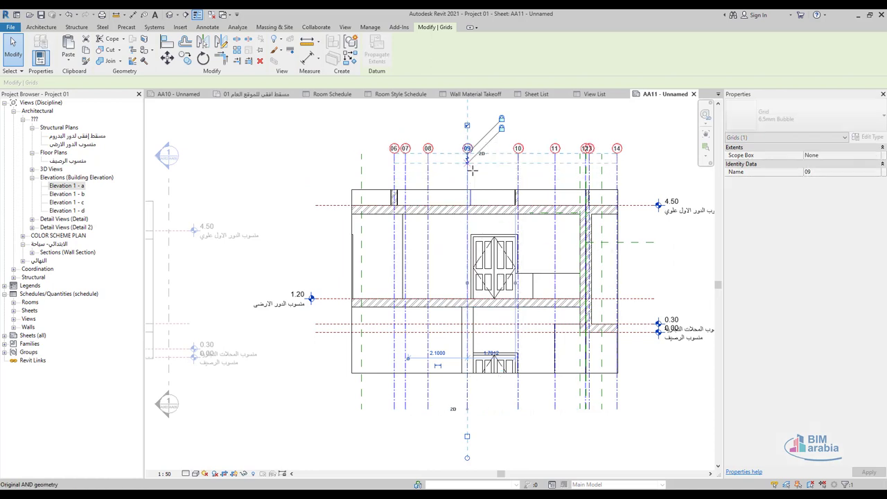
{"action": "left_click", "coordinate": [567, 381]}
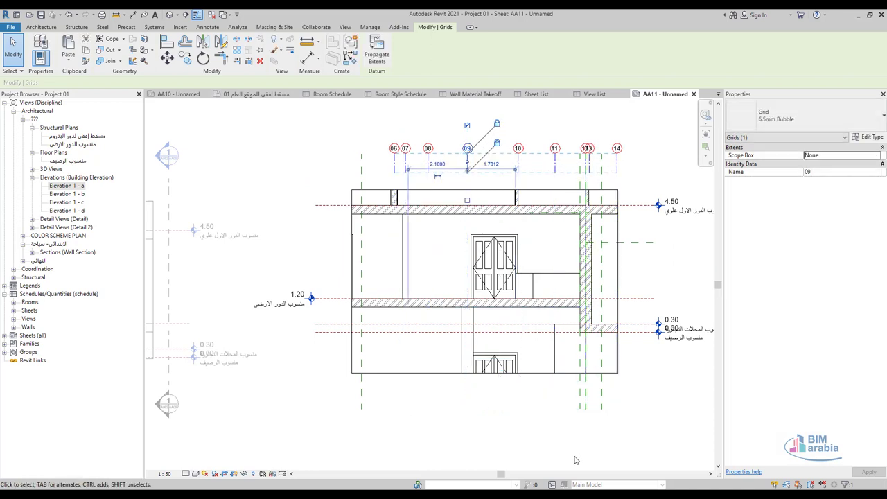
{"action": "left_click", "coordinate": [603, 399]}
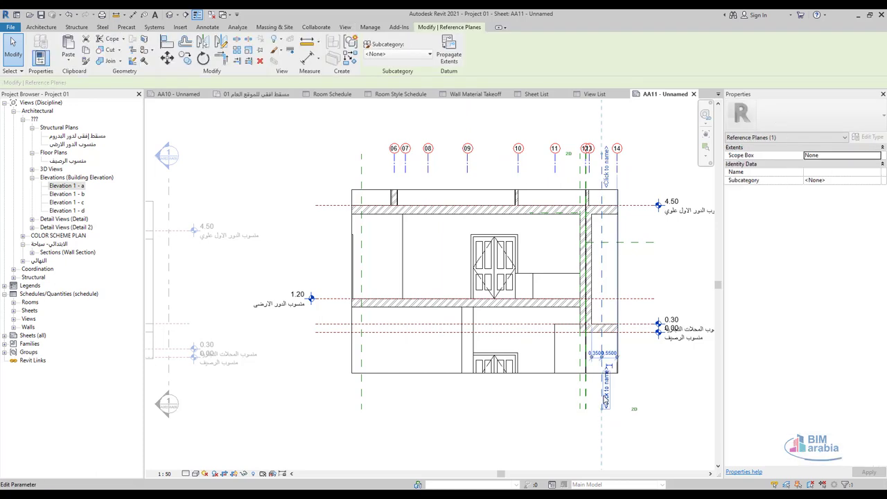
{"action": "left_click", "coordinate": [516, 425]}
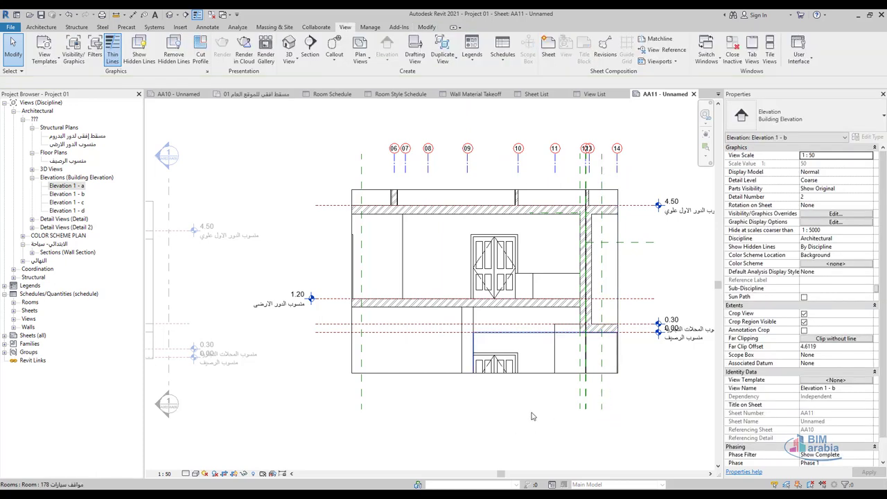
Hide the Reference Planes annotation category through Visibility/Graphics (VG)
{"action": "key", "text": "v"}
{"action": "key", "text": "g"}
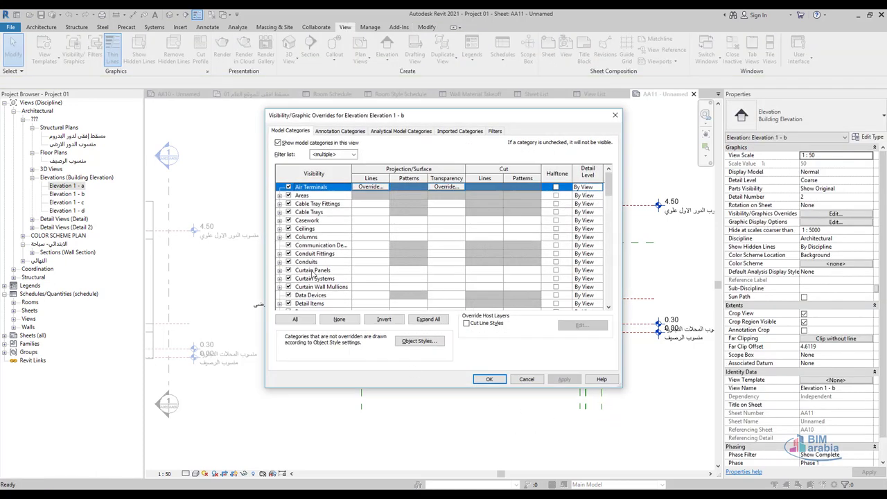
{"action": "left_click", "coordinate": [332, 131]}
{"action": "key", "text": "r"}
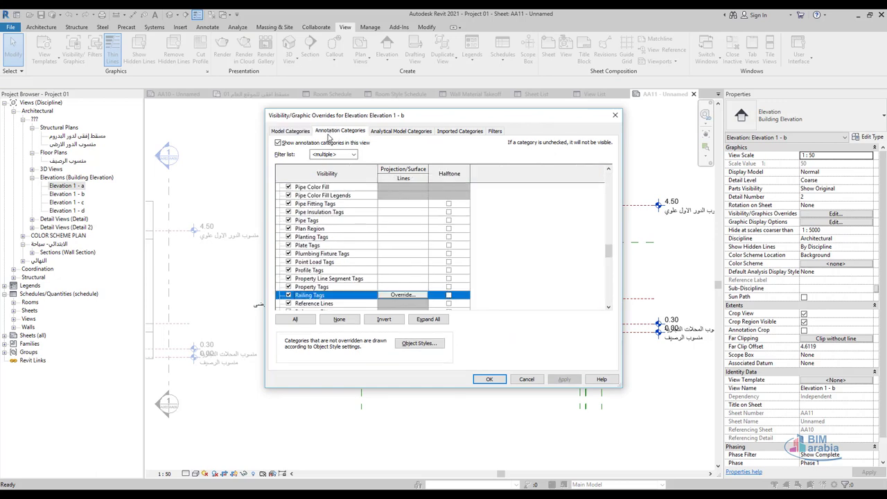
{"action": "scroll", "coordinate": [357, 290], "scroll_direction": "down", "scroll_amount": 2}
{"action": "left_click", "coordinate": [322, 271]}
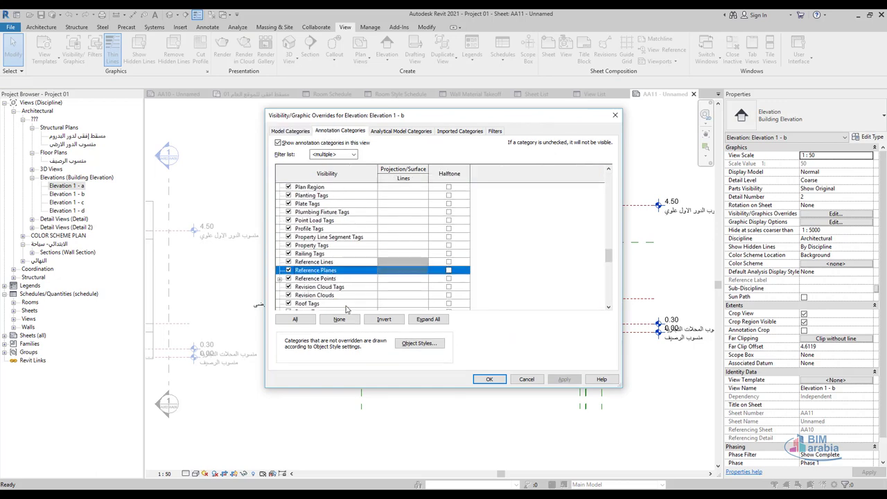
{"action": "left_click", "coordinate": [491, 381]}
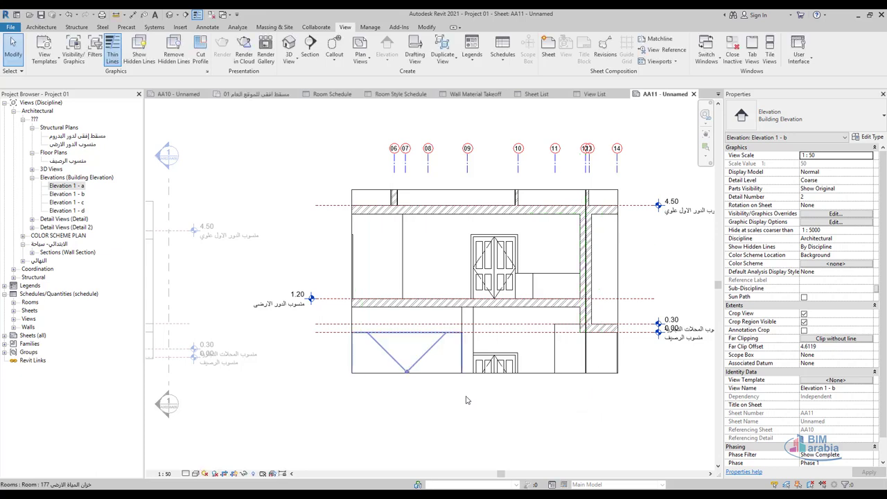
Open the Print and Print Setup dialogs, then close both without printing
{"action": "key", "text": "ctrl+p"}
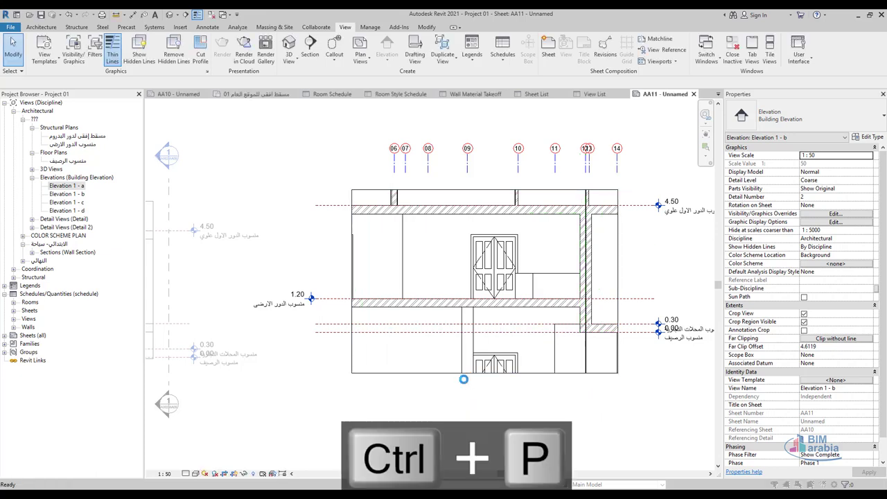
{"action": "left_click", "coordinate": [459, 338]}
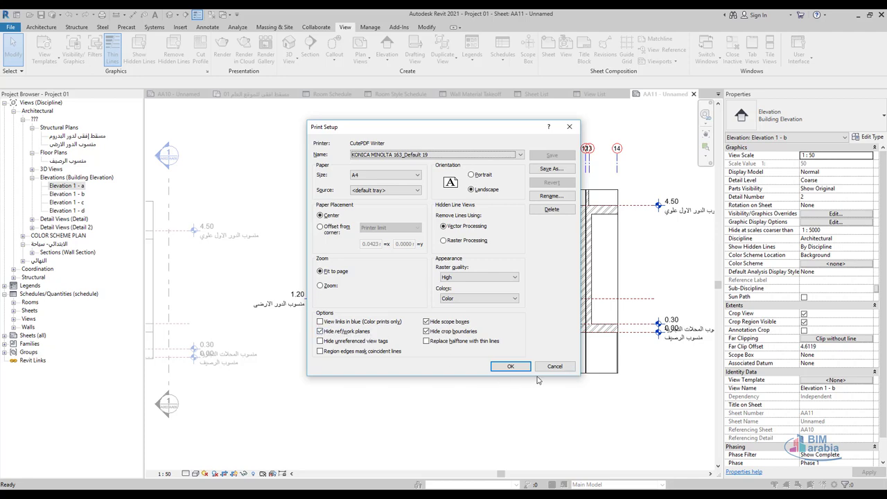
{"action": "left_click", "coordinate": [549, 367]}
{"action": "left_click", "coordinate": [514, 359]}
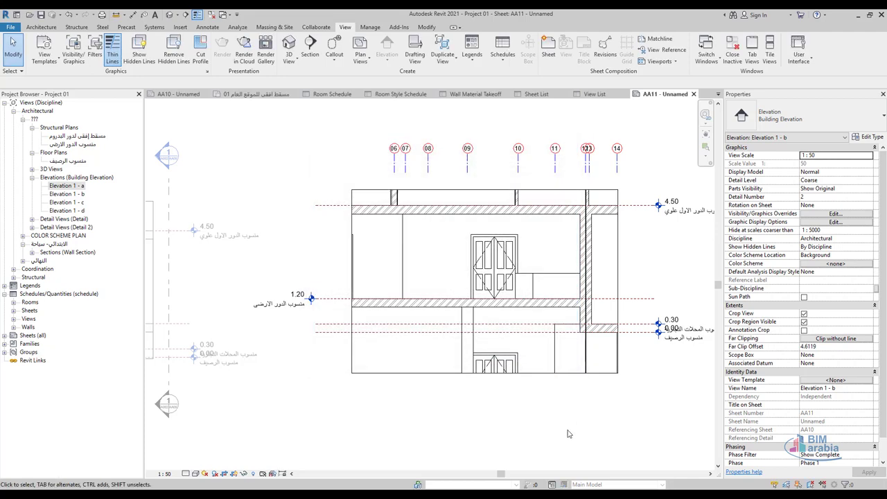
Return to the sheet, select the left elevation's section marker, and open the Hide in View options
{"action": "double_click", "coordinate": [567, 433]}
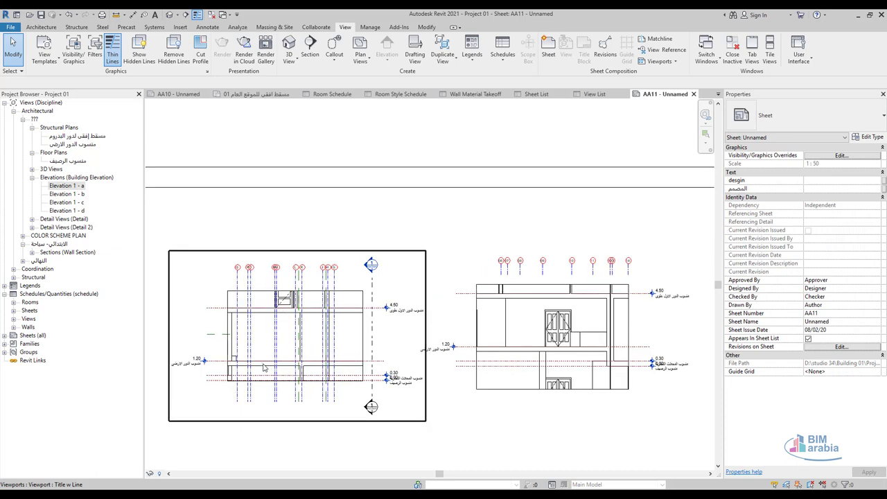
{"action": "scroll", "coordinate": [263, 367], "scroll_direction": "up", "scroll_amount": 1}
{"action": "scroll", "coordinate": [312, 326], "scroll_direction": "up", "scroll_amount": 1}
{"action": "scroll", "coordinate": [416, 249], "scroll_direction": "up", "scroll_amount": 2}
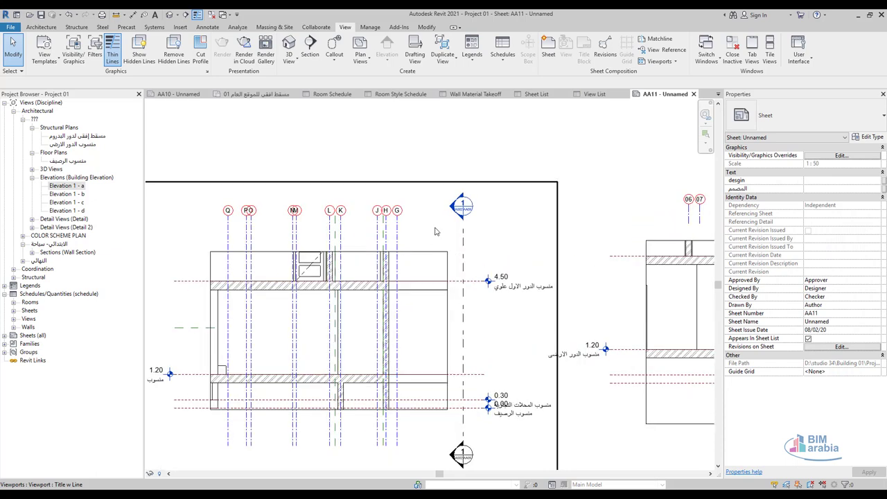
{"action": "double_click", "coordinate": [435, 230]}
{"action": "left_click", "coordinate": [463, 250]}
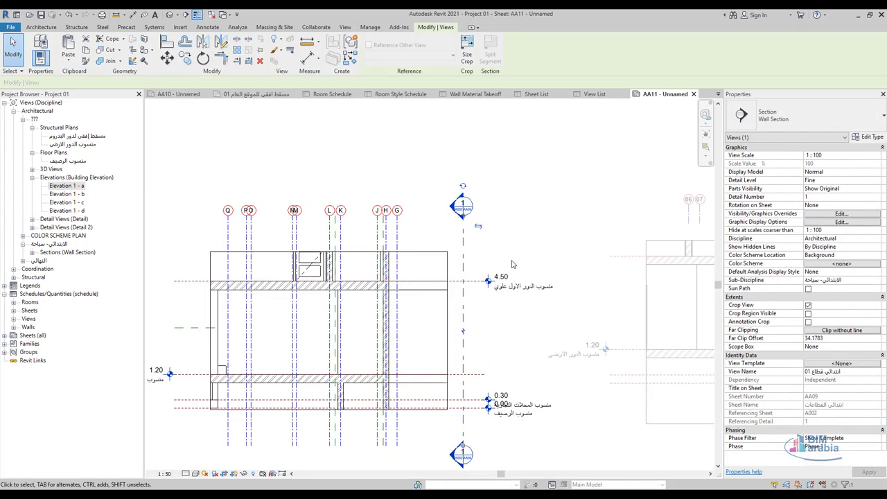
{"action": "left_click", "coordinate": [279, 42]}
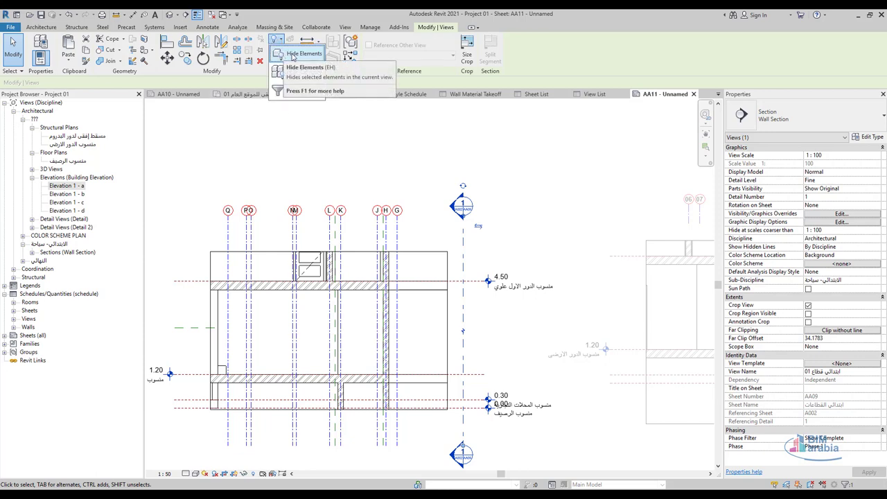
{"action": "left_click", "coordinate": [292, 57]}
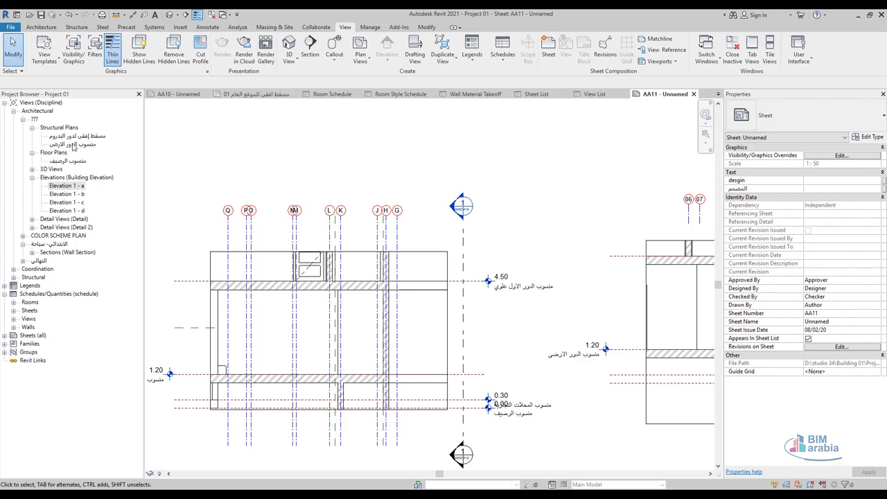
Open the ground-floor structural plan, zoom near the AA11 tag, and select the Generic - 200mm wall
{"action": "double_click", "coordinate": [73, 144]}
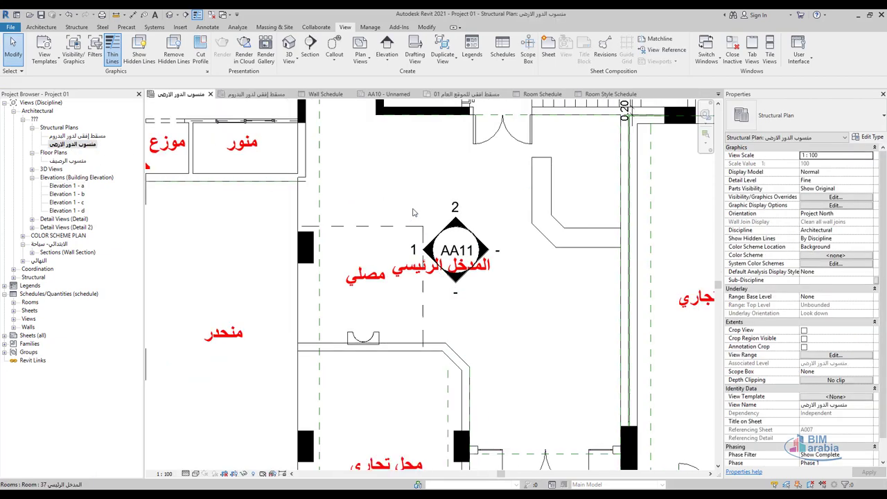
{"action": "scroll", "coordinate": [444, 208], "scroll_direction": "up", "scroll_amount": 3}
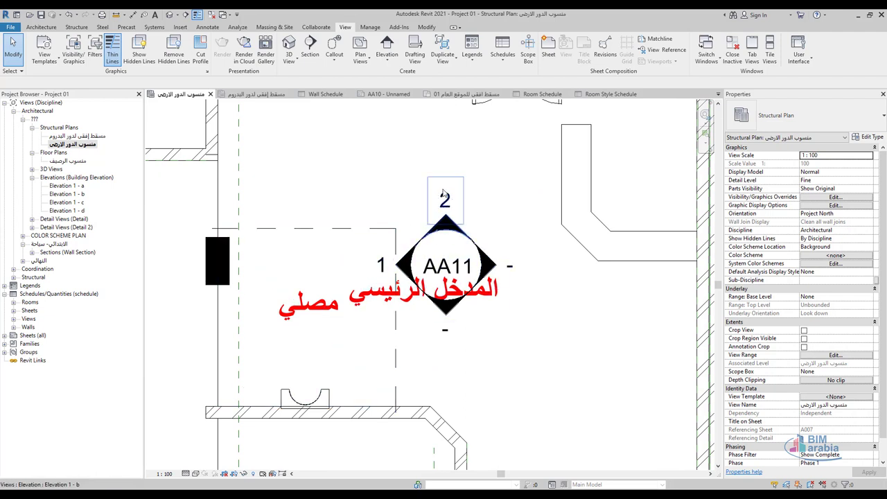
{"action": "scroll", "coordinate": [371, 243], "scroll_direction": "down", "scroll_amount": 3}
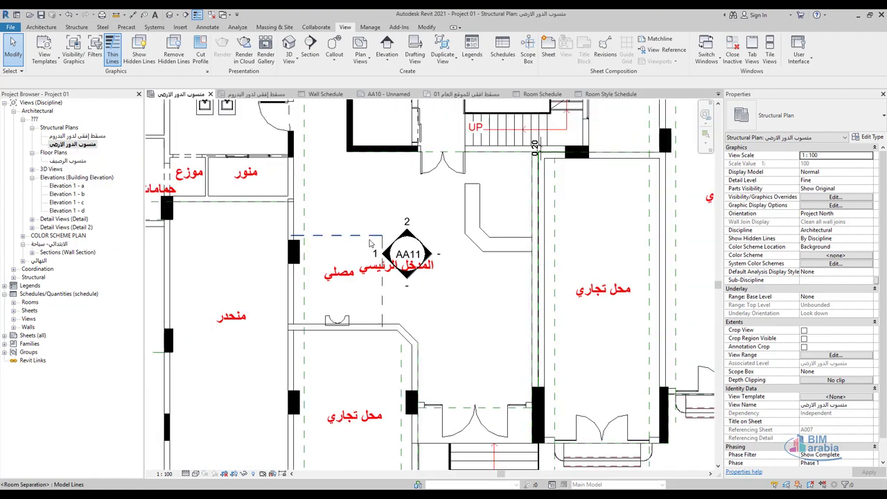
{"action": "scroll", "coordinate": [371, 243], "scroll_direction": "down", "scroll_amount": 2}
{"action": "middle_click_drag", "start_coordinate": [489, 337], "coordinate": [480, 286]}
{"action": "middle_click_drag", "start_coordinate": [363, 298], "coordinate": [343, 299]}
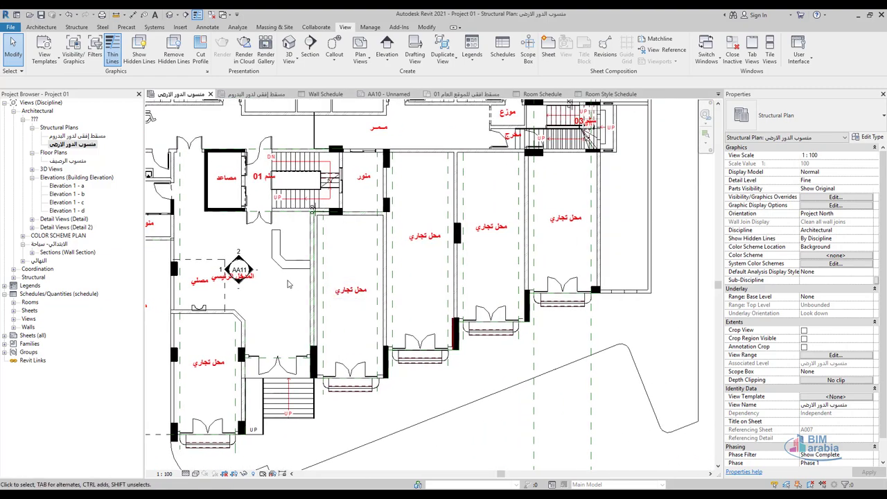
{"action": "scroll", "coordinate": [293, 272], "scroll_direction": "up", "scroll_amount": 3}
{"action": "scroll", "coordinate": [350, 259], "scroll_direction": "down", "scroll_amount": 1}
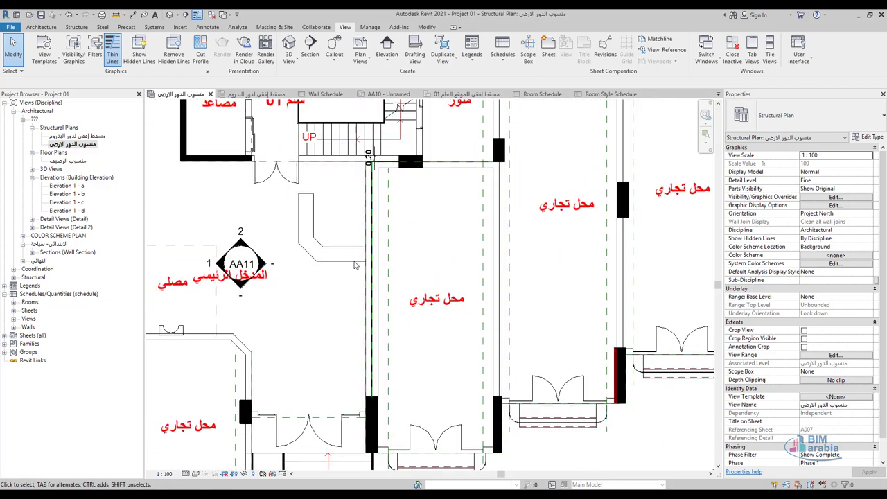
{"action": "scroll", "coordinate": [272, 416], "scroll_direction": "up", "scroll_amount": 2}
{"action": "scroll", "coordinate": [278, 457], "scroll_direction": "up", "scroll_amount": 1}
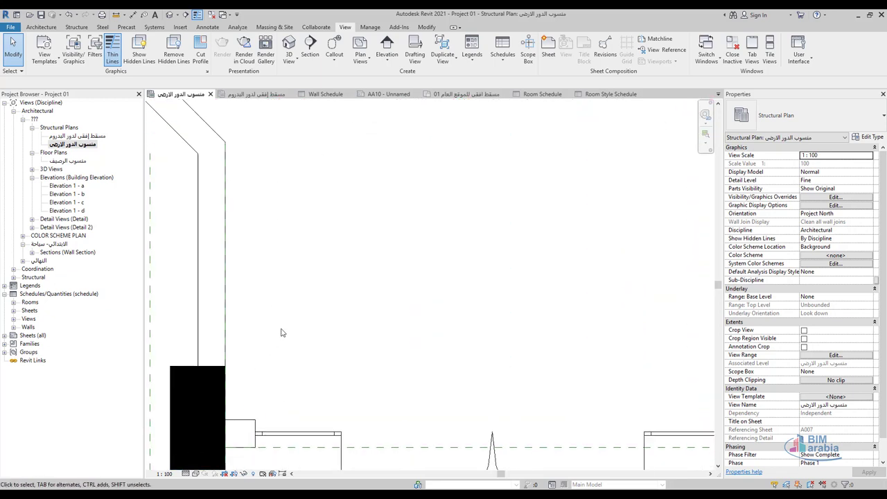
{"action": "scroll", "coordinate": [333, 334], "scroll_direction": "down", "scroll_amount": 1}
{"action": "scroll", "coordinate": [502, 325], "scroll_direction": "up", "scroll_amount": 1}
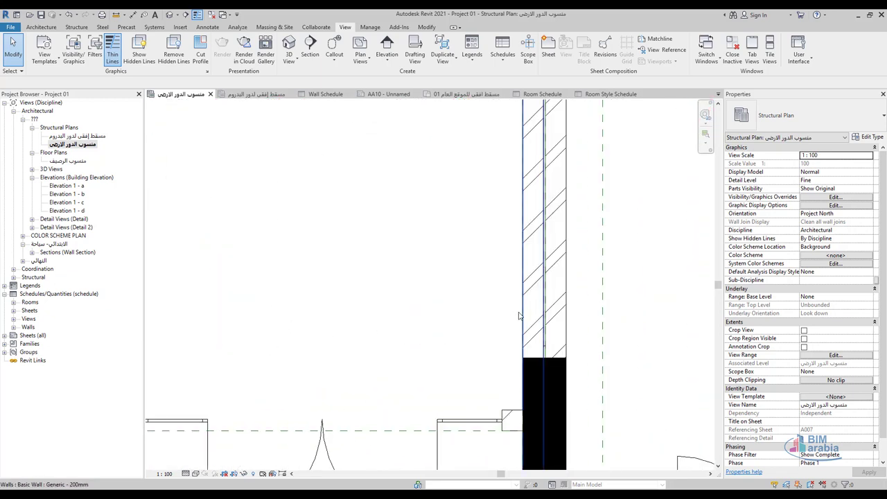
{"action": "left_click", "coordinate": [521, 315]}
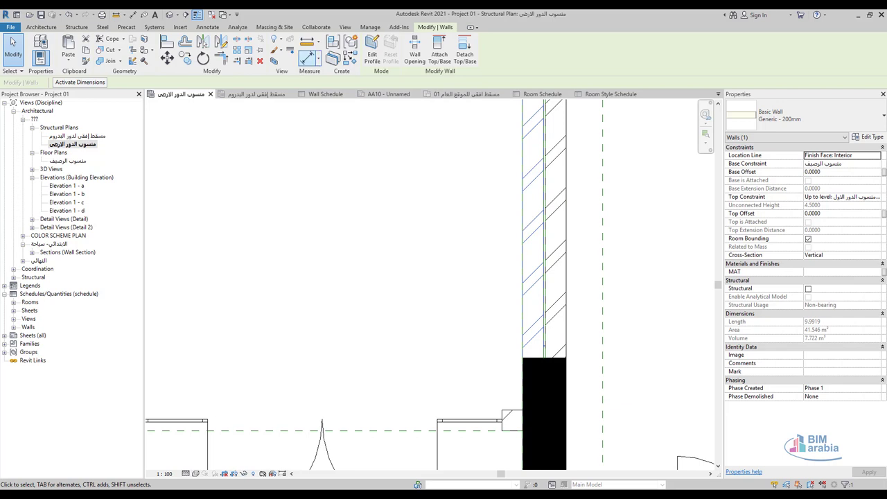
Insert two new layers into the wall type's structure, one on the exterior and one on the interior
{"action": "left_click", "coordinate": [872, 137]}
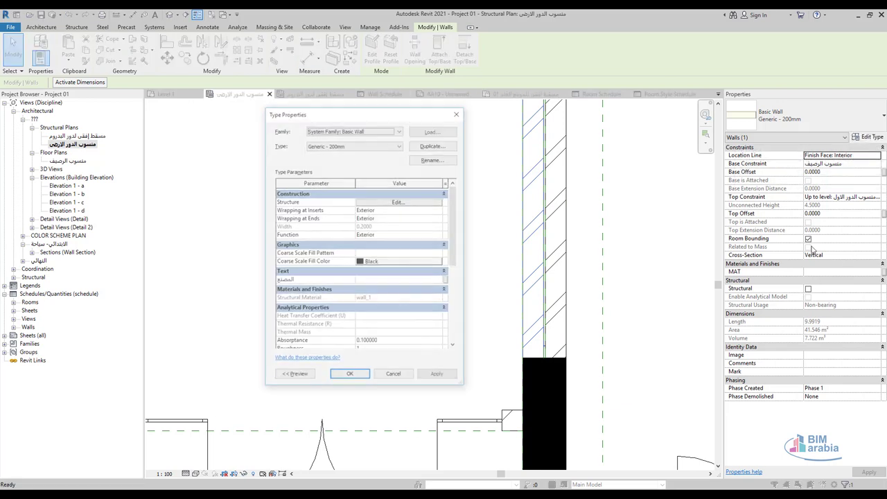
{"action": "left_click", "coordinate": [398, 201]}
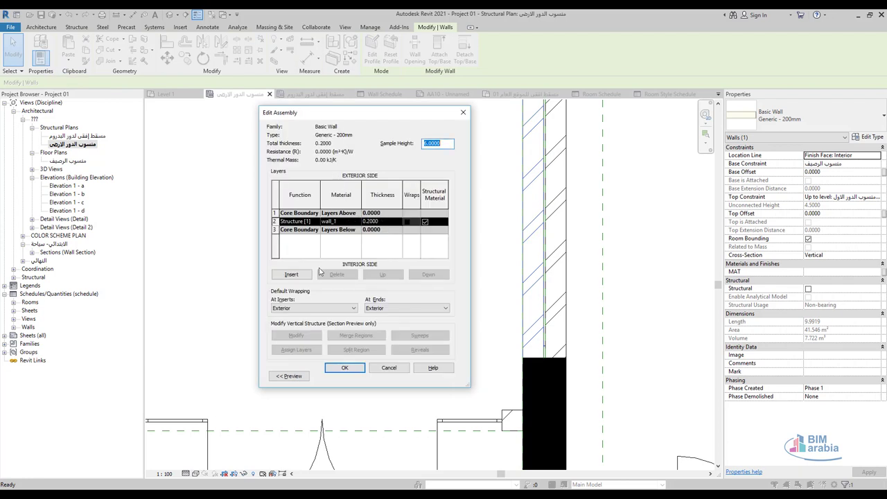
{"action": "left_click", "coordinate": [291, 274]}
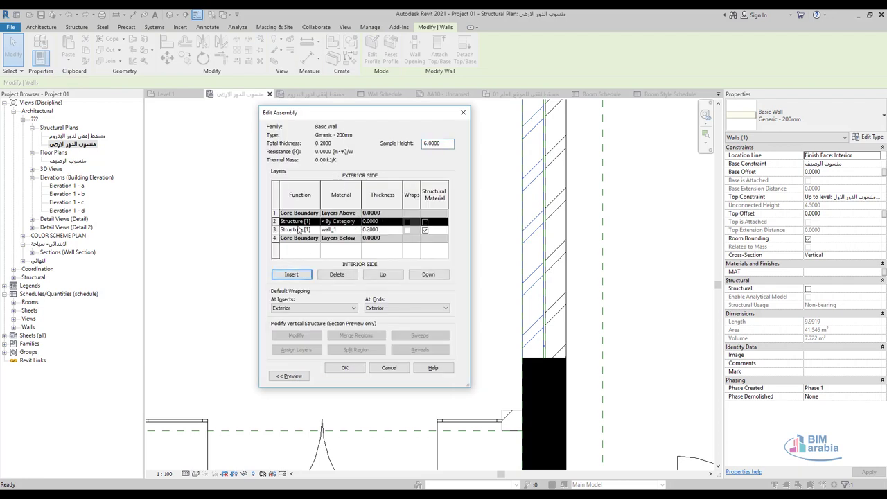
{"action": "left_click", "coordinate": [382, 276]}
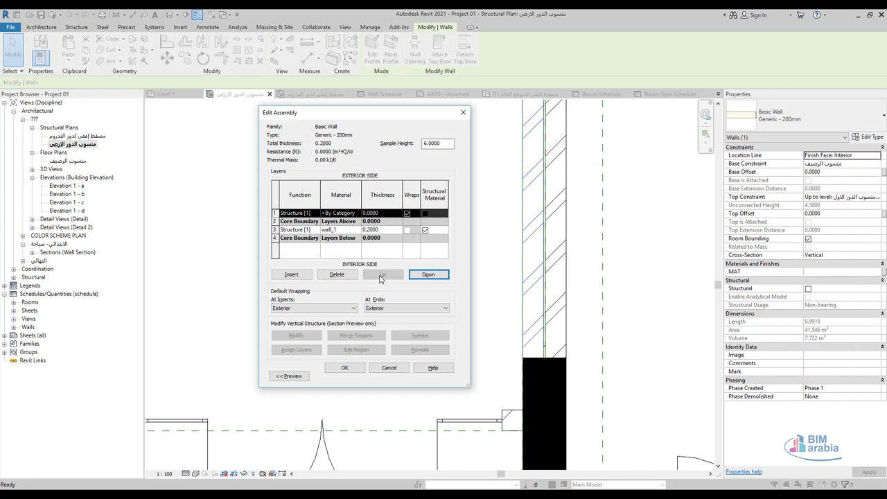
{"action": "left_click", "coordinate": [291, 274]}
{"action": "left_click", "coordinate": [428, 275]}
{"action": "left_click", "coordinate": [429, 275]}
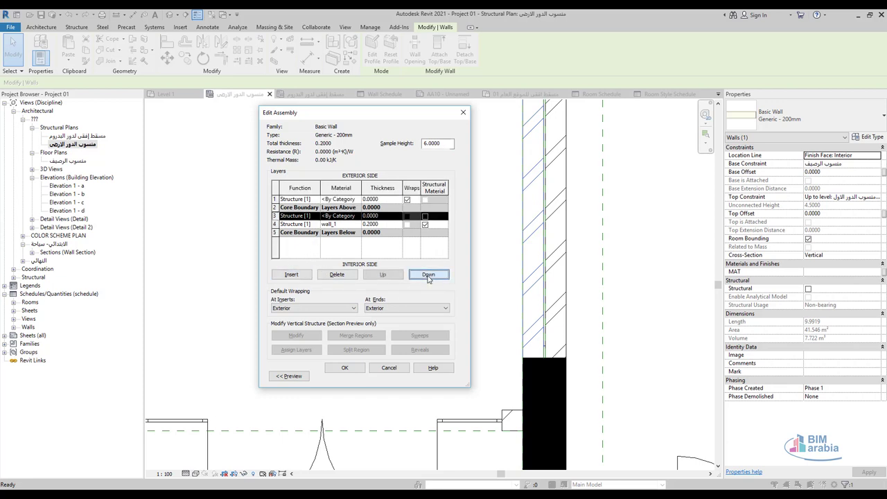
{"action": "left_click", "coordinate": [428, 276]}
{"action": "left_click", "coordinate": [429, 275]}
Set both new layers' function to Finish 1 [4] and select the exterior layer's material
{"action": "left_click", "coordinate": [319, 200]}
{"action": "left_click", "coordinate": [319, 200]}
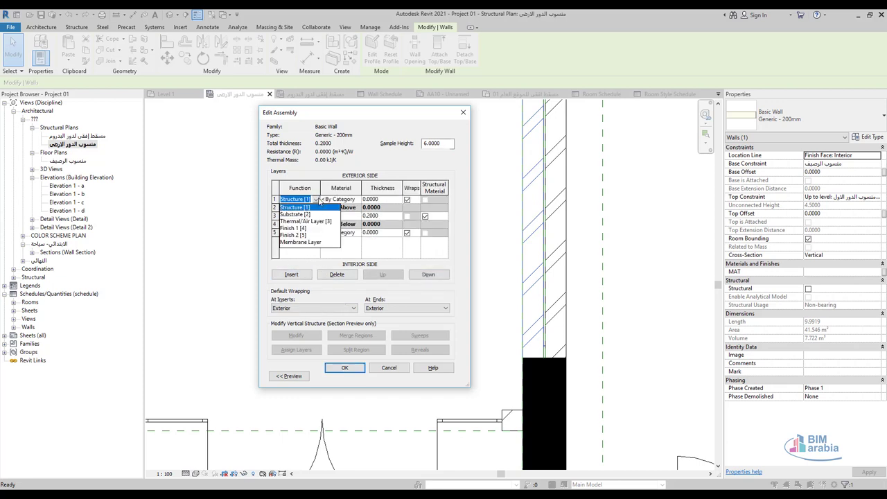
{"action": "left_click", "coordinate": [303, 228]}
{"action": "left_click", "coordinate": [317, 233]}
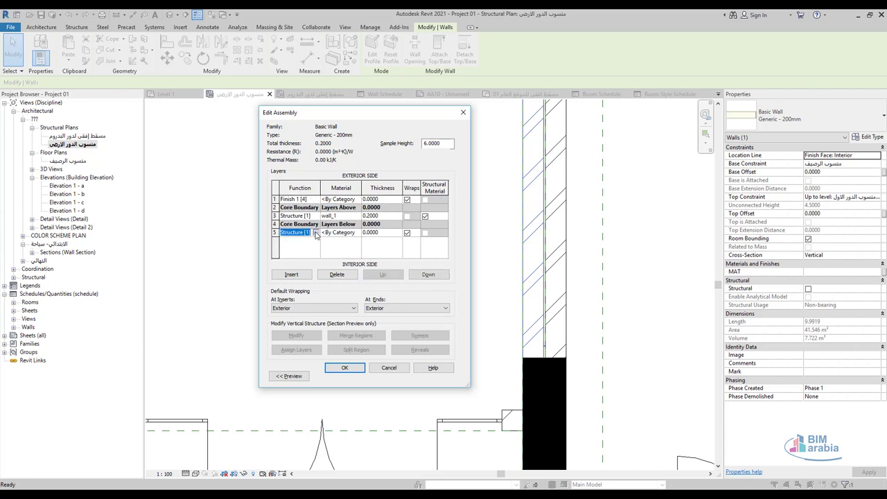
{"action": "left_click", "coordinate": [316, 232]}
{"action": "left_click", "coordinate": [306, 261]}
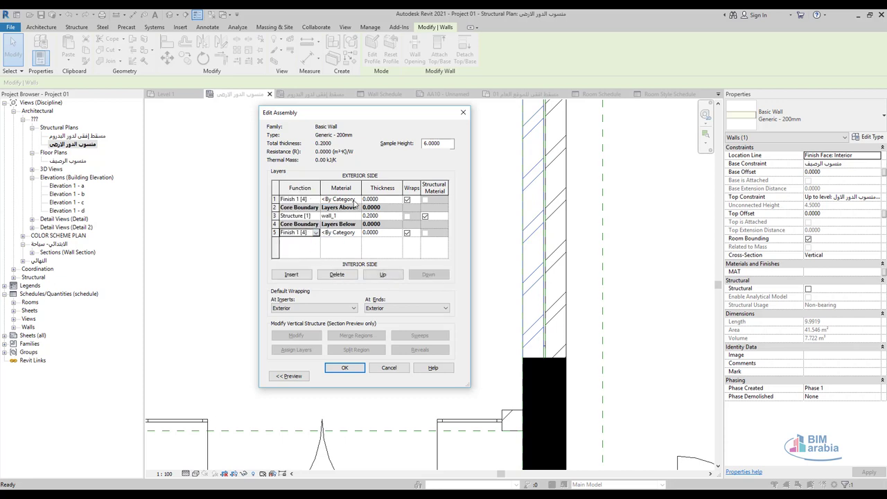
{"action": "left_click", "coordinate": [355, 199]}
{"action": "type", "text": "woo"}
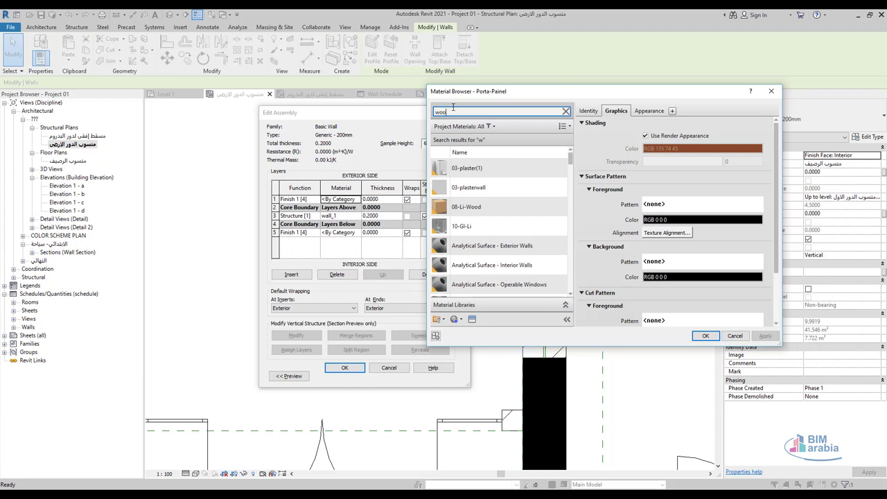
Pick Window Material from the wood search results and show its appearance settings
{"action": "type", "text": "d"}
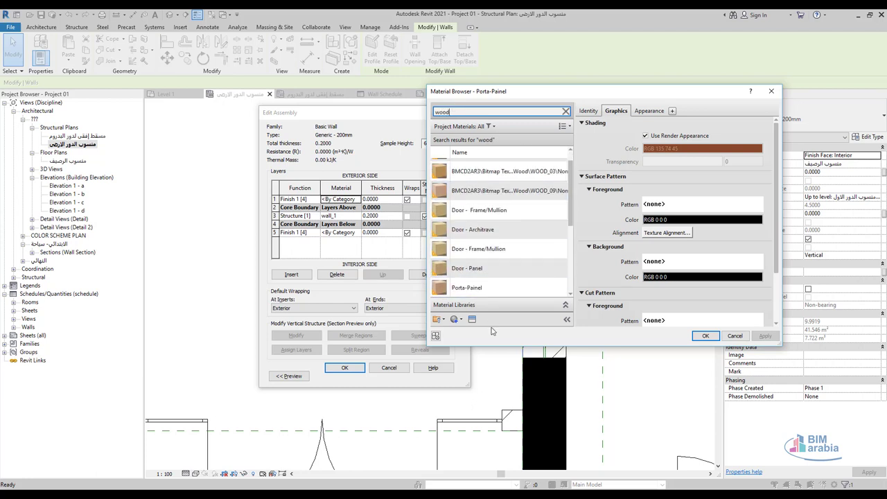
{"action": "scroll", "coordinate": [523, 201], "scroll_direction": "down", "scroll_amount": 3}
{"action": "scroll", "coordinate": [507, 219], "scroll_direction": "down", "scroll_amount": 3}
{"action": "left_click", "coordinate": [507, 233]}
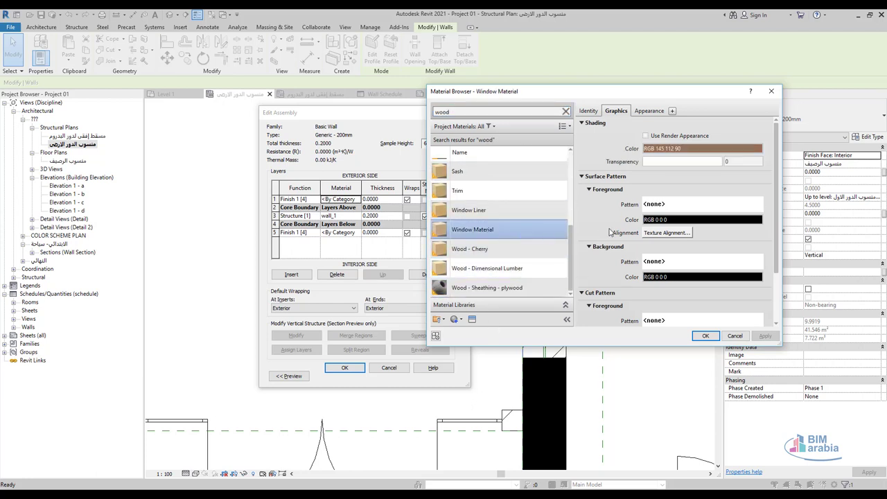
{"action": "left_click", "coordinate": [647, 113]}
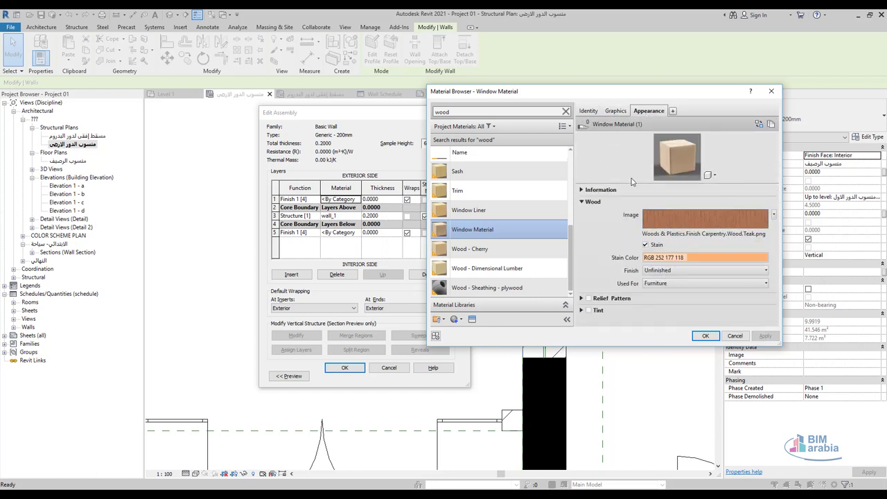
Open the wood image in the Texture Editor and set its height to 0.21 m
{"action": "left_click", "coordinate": [774, 215]}
{"action": "left_click", "coordinate": [758, 217]}
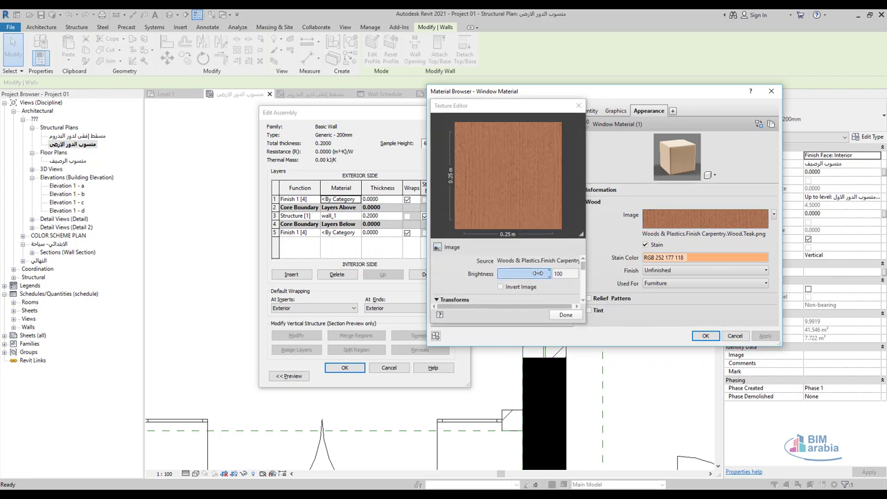
{"action": "scroll", "coordinate": [554, 277], "scroll_direction": "down", "scroll_amount": 3}
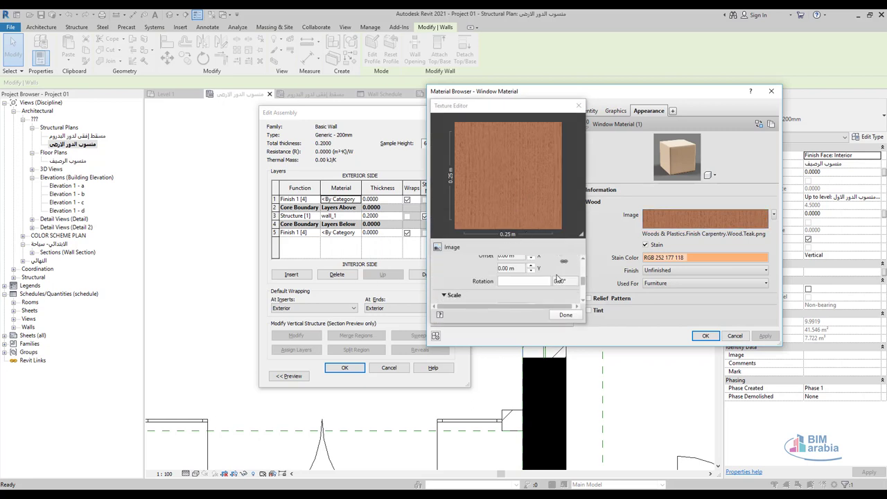
{"action": "scroll", "coordinate": [558, 279], "scroll_direction": "down", "scroll_amount": 1}
{"action": "scroll", "coordinate": [535, 280], "scroll_direction": "up", "scroll_amount": 5}
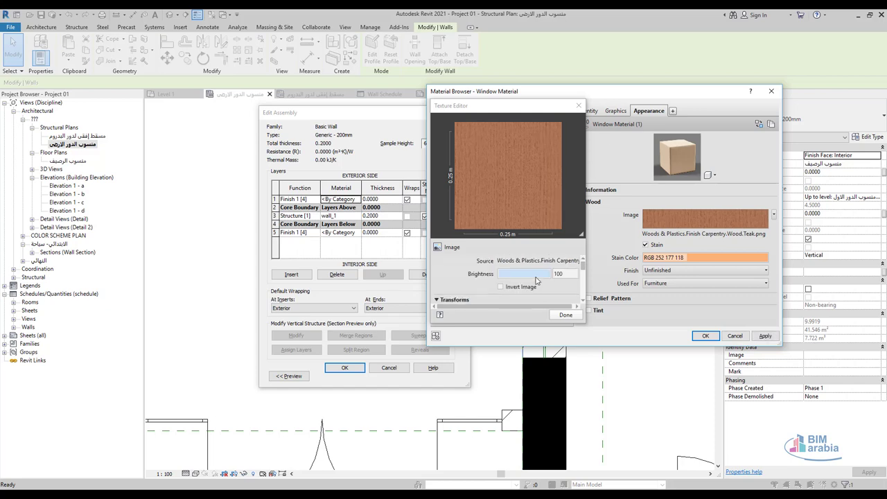
{"action": "scroll", "coordinate": [535, 279], "scroll_direction": "down", "scroll_amount": 1}
{"action": "left_click_drag", "start_coordinate": [586, 271], "coordinate": [584, 288]}
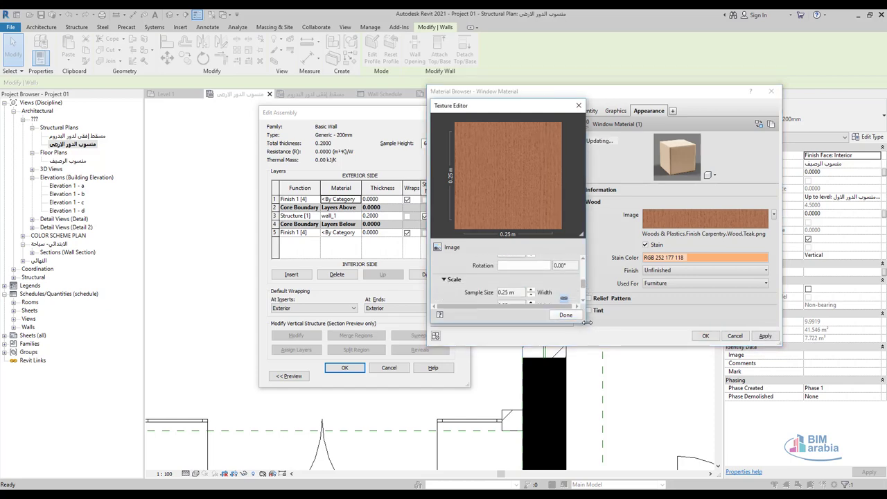
{"action": "left_click_drag", "start_coordinate": [586, 322], "coordinate": [721, 323]}
{"action": "left_click", "coordinate": [634, 303]}
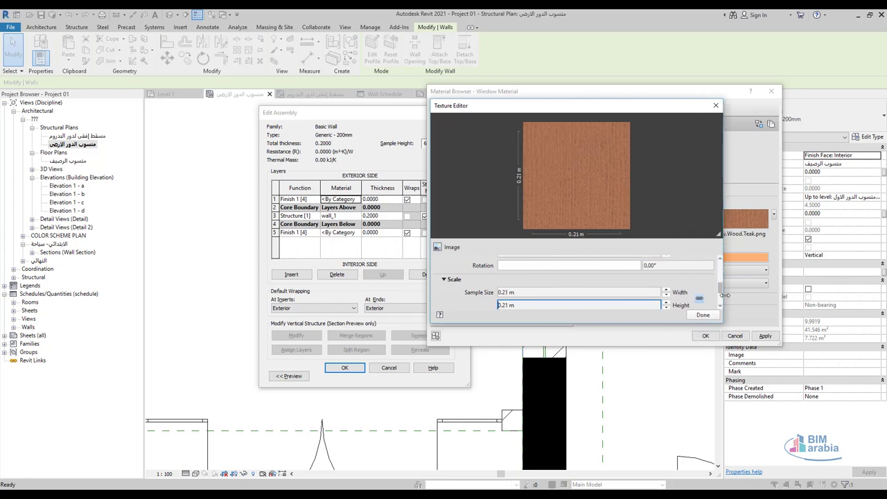
Set horizontal and vertical repeat to Tile, close the Texture Editor and confirm with OK
{"action": "scroll", "coordinate": [719, 298], "scroll_direction": "down", "scroll_amount": 2}
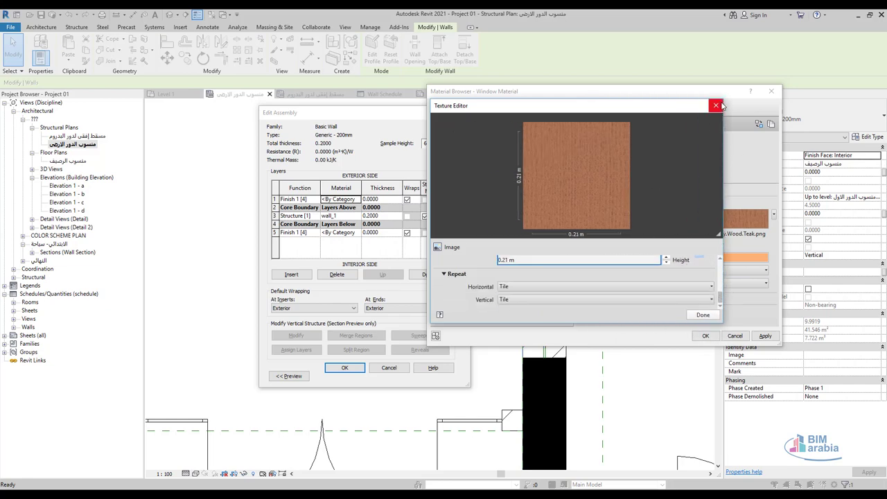
{"action": "left_click", "coordinate": [555, 299]}
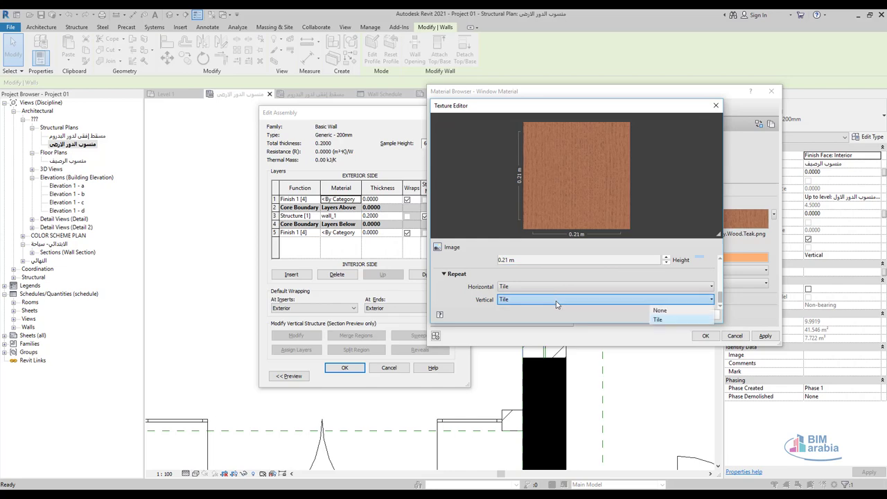
{"action": "left_click", "coordinate": [554, 298]}
{"action": "left_click", "coordinate": [560, 286]}
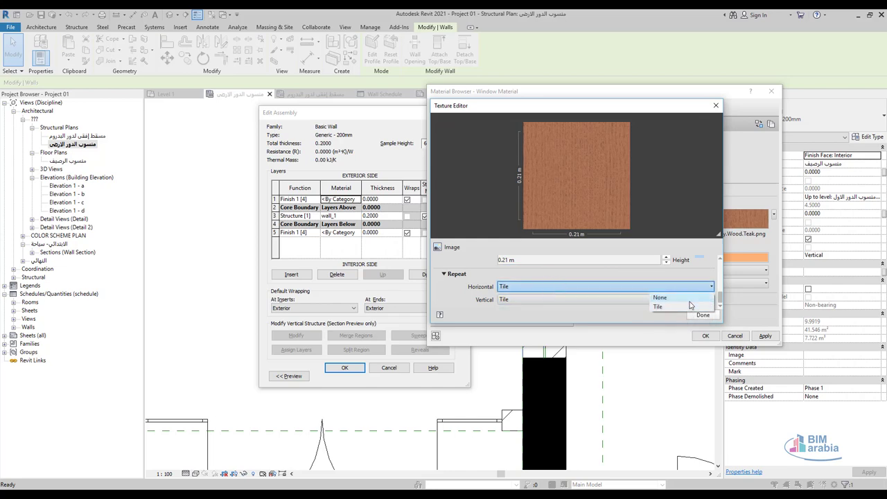
{"action": "left_click", "coordinate": [662, 297]}
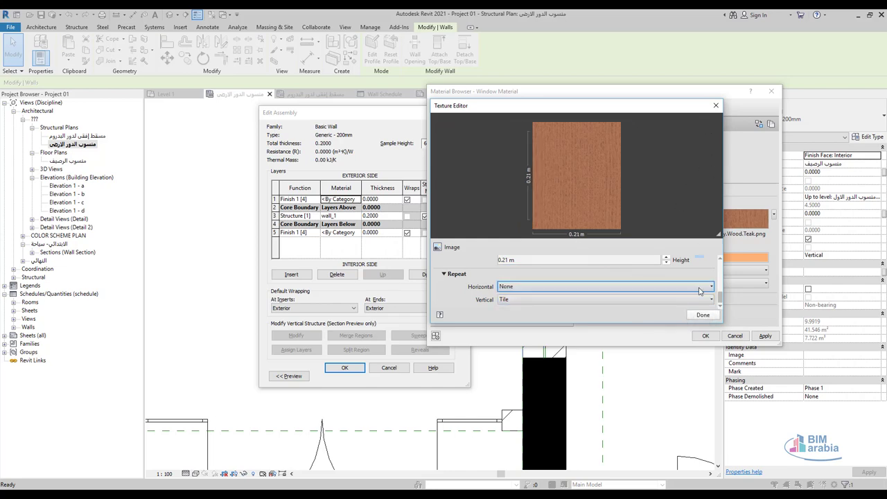
{"action": "left_click", "coordinate": [525, 286]}
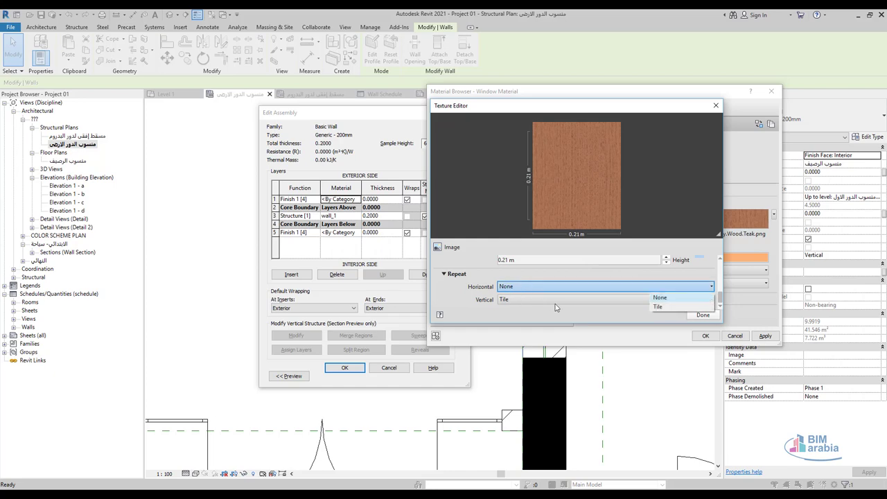
{"action": "left_click", "coordinate": [657, 306]}
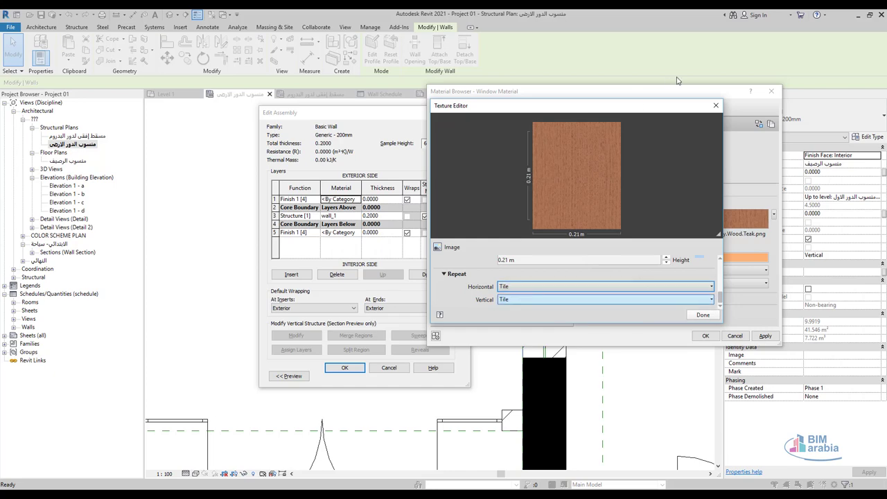
{"action": "left_click", "coordinate": [715, 106]}
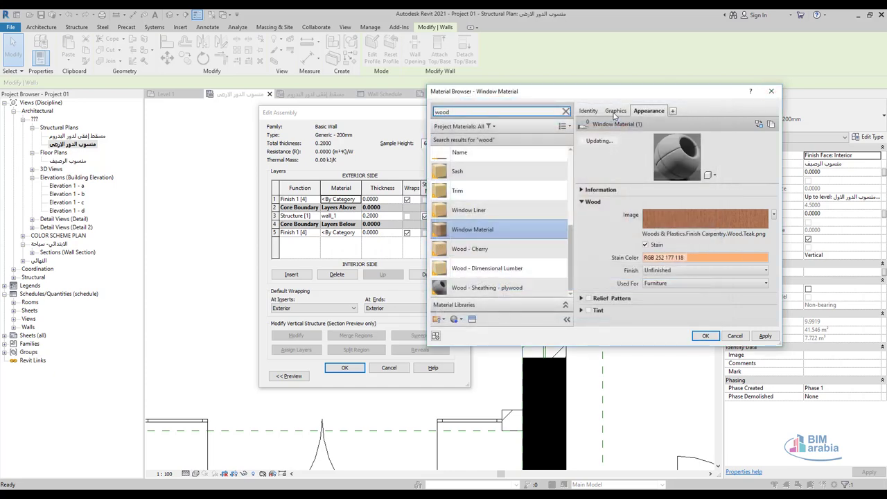
{"action": "left_click", "coordinate": [672, 111]}
{"action": "left_click", "coordinate": [658, 124]}
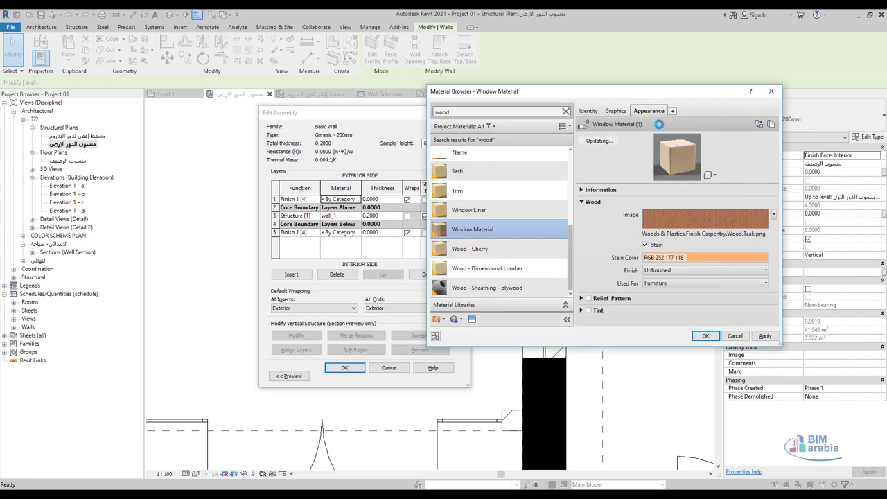
{"action": "left_click", "coordinate": [797, 103]}
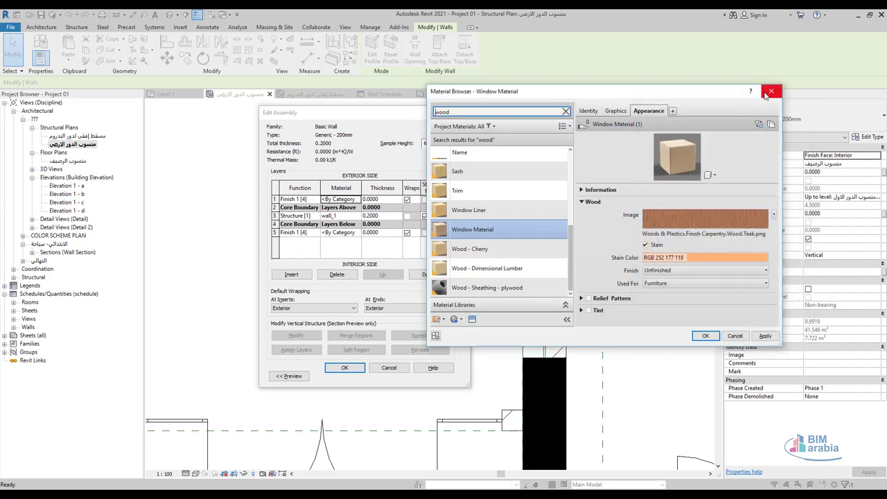
Give both the exterior and interior finish layers Window Material by copying the material name
{"action": "left_click", "coordinate": [702, 336]}
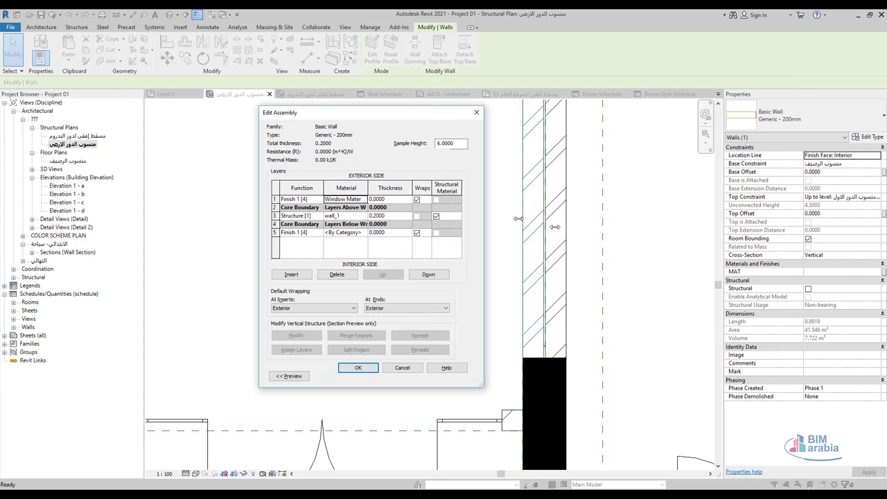
{"action": "left_click_drag", "start_coordinate": [471, 204], "coordinate": [631, 239]}
{"action": "left_click", "coordinate": [422, 193]}
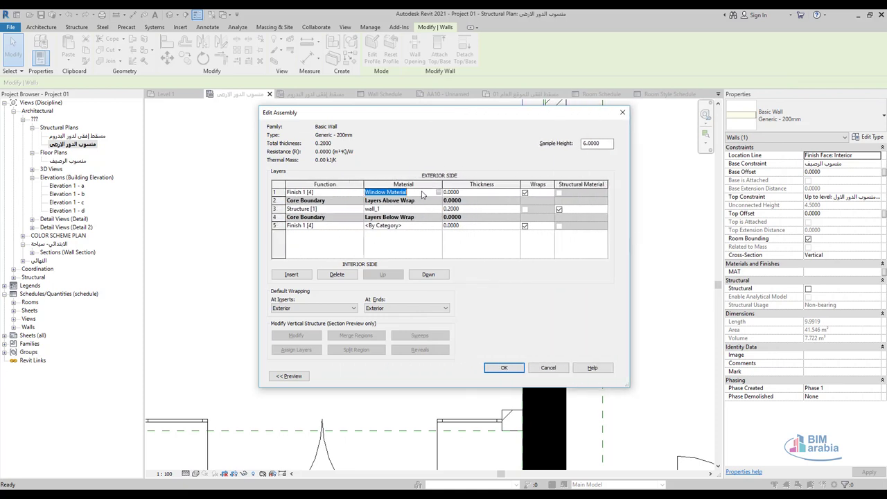
{"action": "key", "text": "ctrl+c"}
{"action": "left_click", "coordinate": [421, 226]}
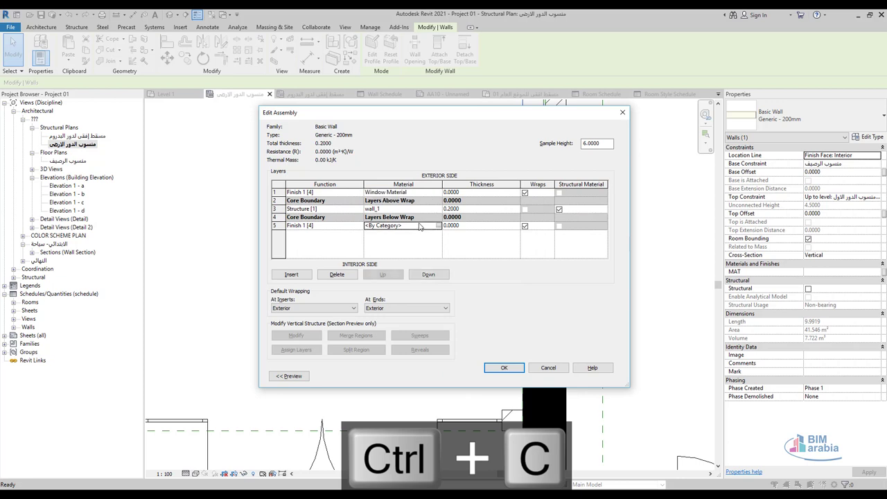
{"action": "key", "text": "ctrl+v"}
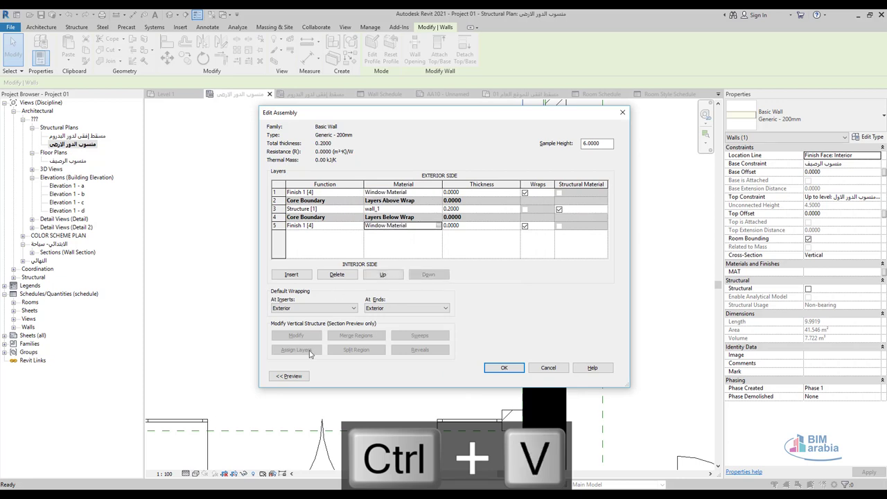
Set both finish layers to 0.0100 thickness, preview the wall section, and confirm the assembly
{"action": "left_click", "coordinate": [480, 192]}
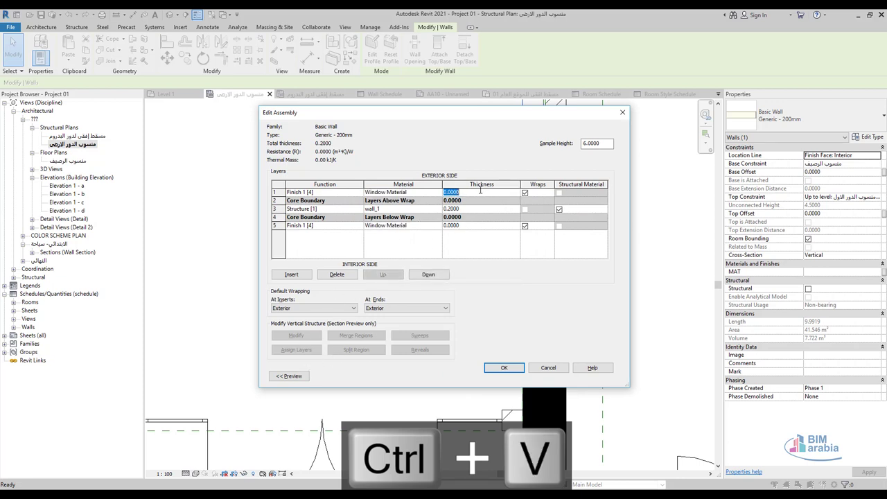
{"action": "type", "text": ".01"}
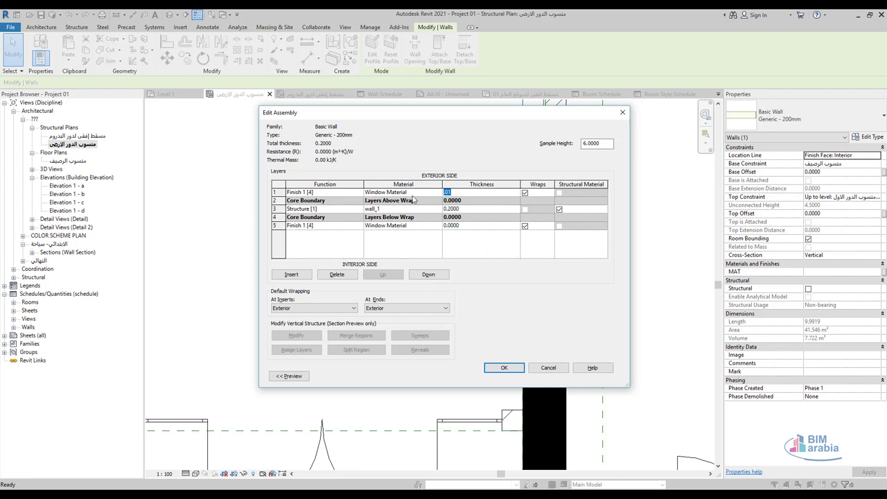
{"action": "key", "text": "ctrl+c"}
{"action": "left_click", "coordinate": [476, 225]}
{"action": "key", "text": "ctrl+v"}
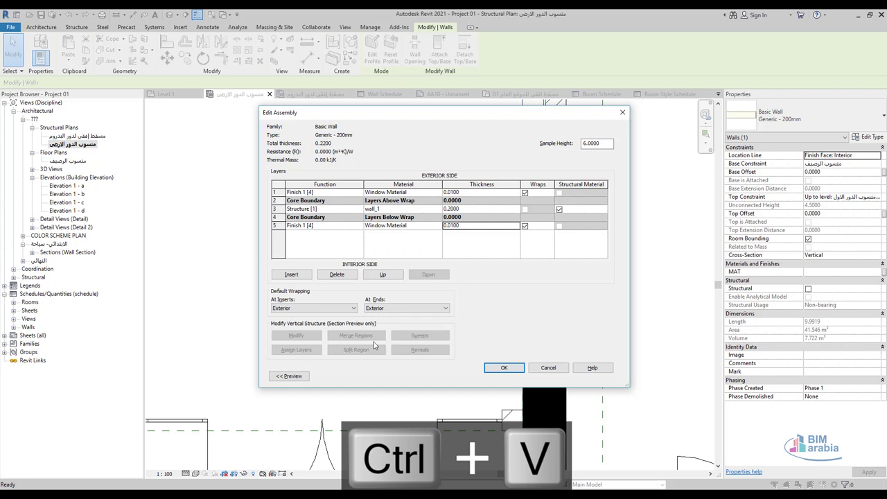
{"action": "left_click", "coordinate": [289, 376]}
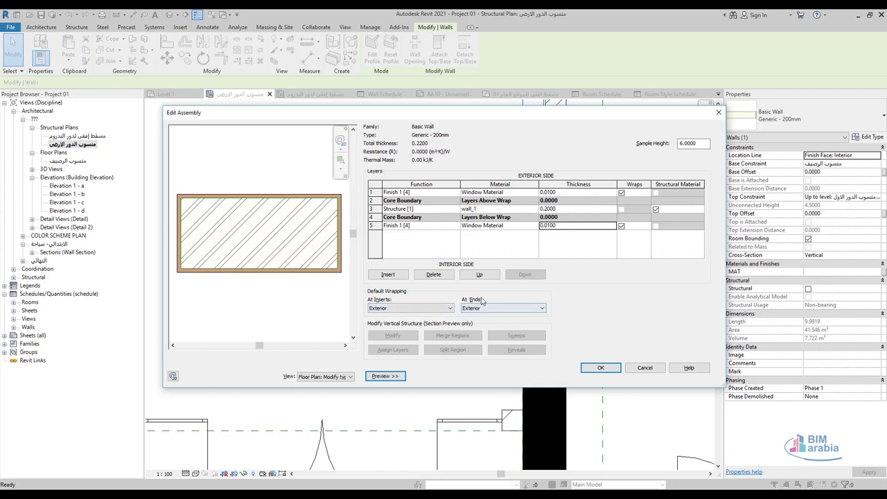
{"action": "left_click", "coordinate": [600, 367]}
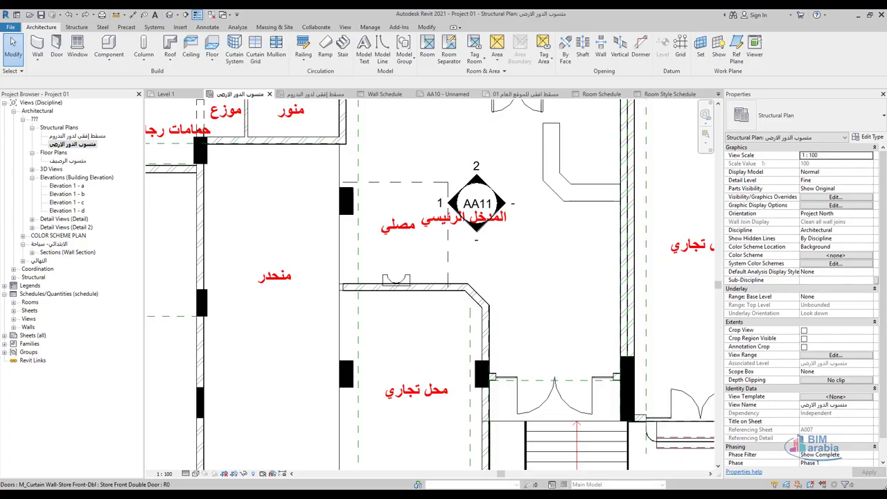
Start the Wall tool and duplicate the wall type as 'finish- 10mm'
{"action": "scroll", "coordinate": [648, 295], "scroll_direction": "up", "scroll_amount": 2}
{"action": "scroll", "coordinate": [648, 294], "scroll_direction": "up", "scroll_amount": 2}
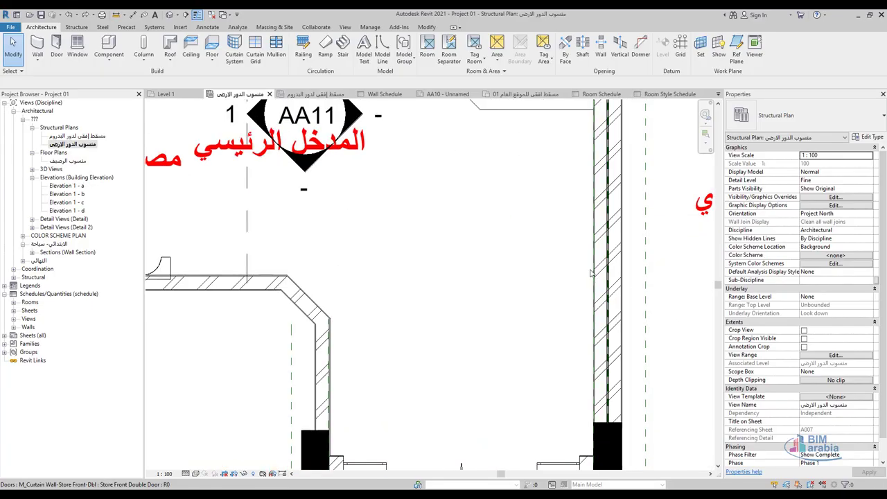
{"action": "left_click", "coordinate": [38, 46]}
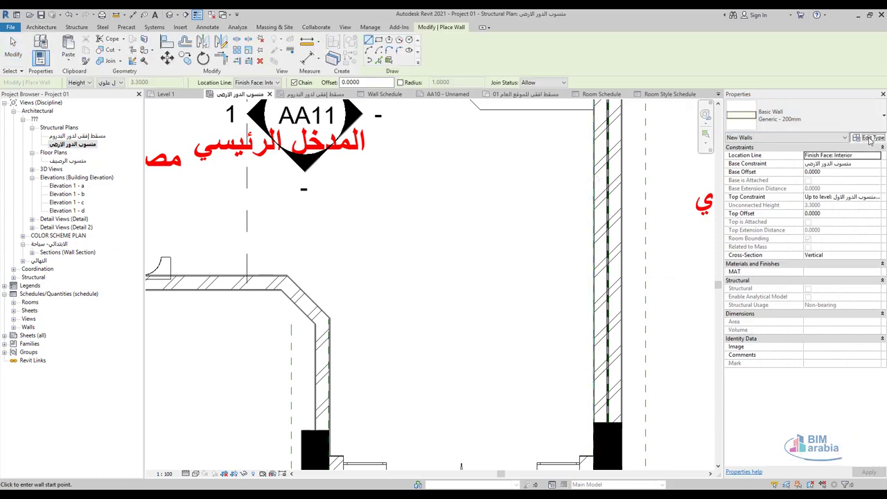
{"action": "left_click", "coordinate": [867, 136]}
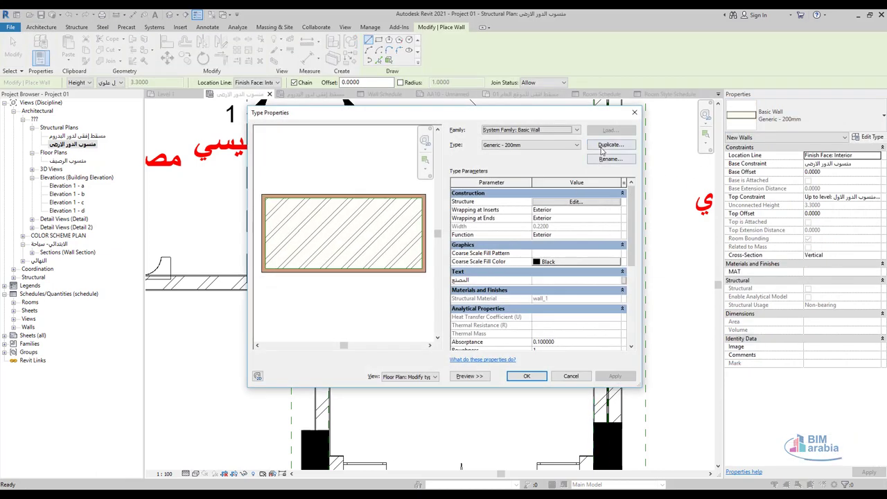
{"action": "left_click", "coordinate": [606, 145]}
{"action": "double_click", "coordinate": [419, 242]}
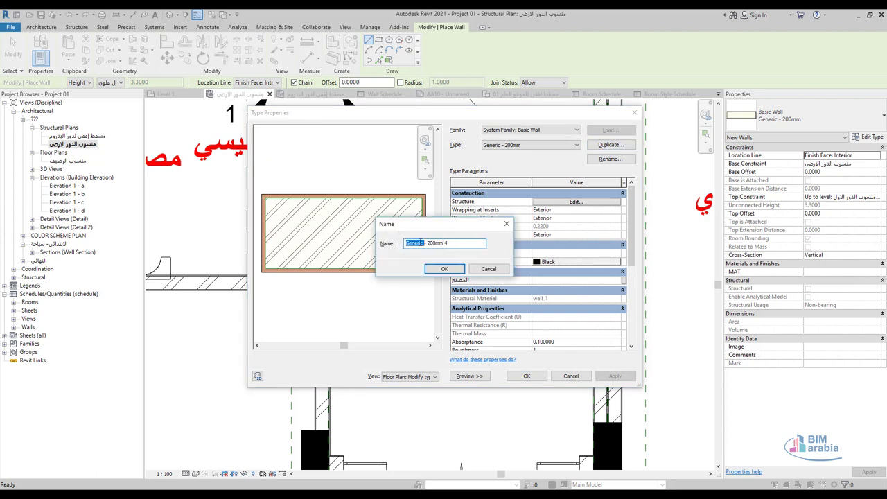
{"action": "type", "text": "finish- "}
{"action": "type", "text": "10mm"}
{"action": "left_click", "coordinate": [444, 268]}
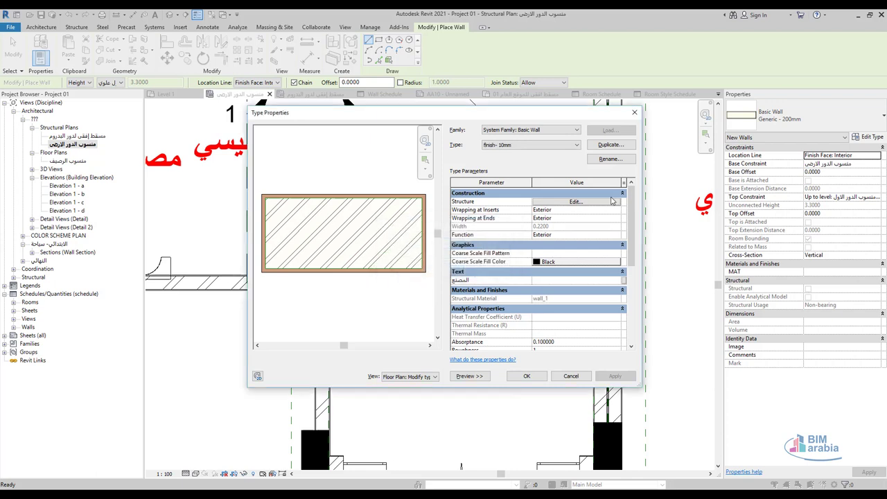
Reduce finish- 10mm to one finish layer inside the core, deleting the 0.2000 structure and second finish
{"action": "left_click", "coordinate": [587, 202]}
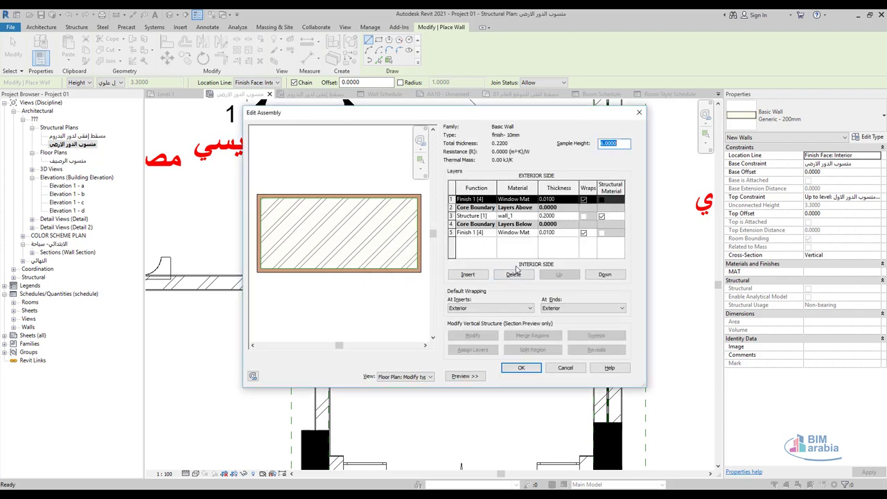
{"action": "left_click", "coordinate": [605, 275]}
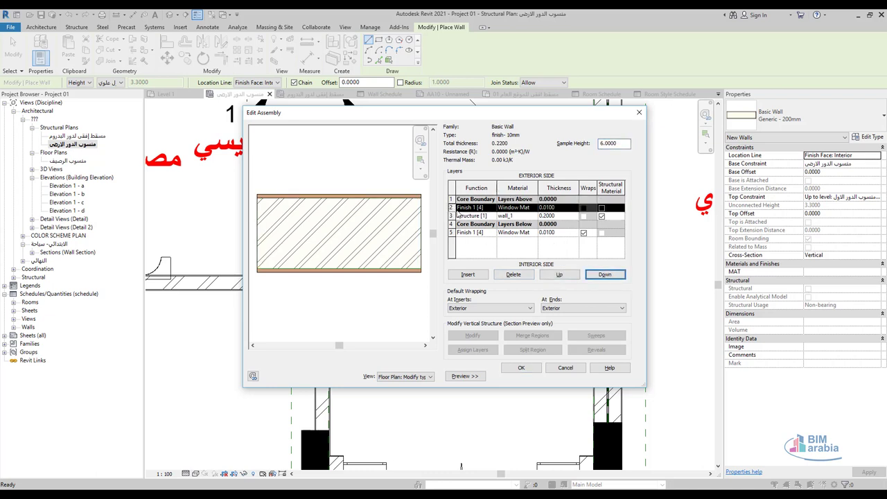
{"action": "left_click", "coordinate": [458, 216]}
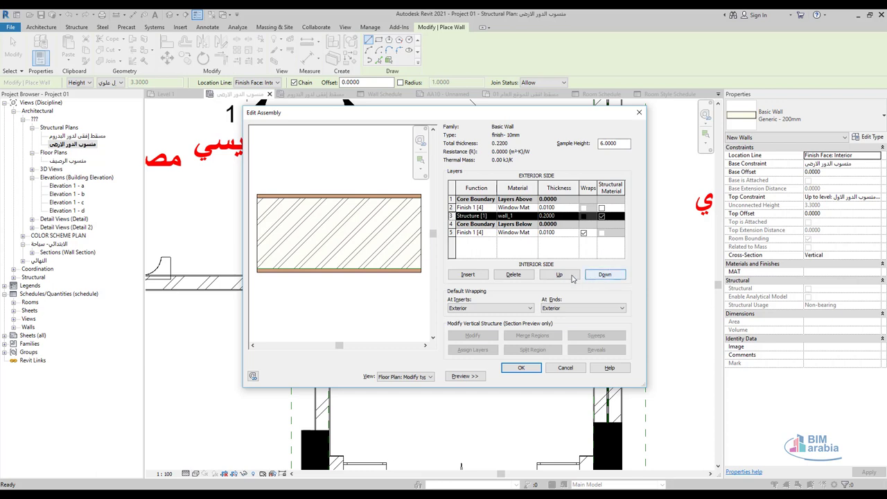
{"action": "left_click", "coordinate": [513, 274]}
{"action": "left_click", "coordinate": [457, 226]}
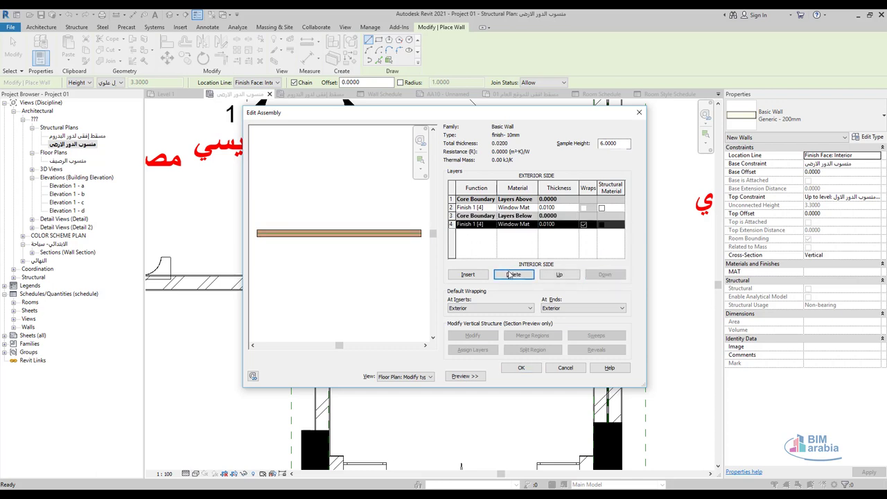
{"action": "left_click", "coordinate": [513, 274]}
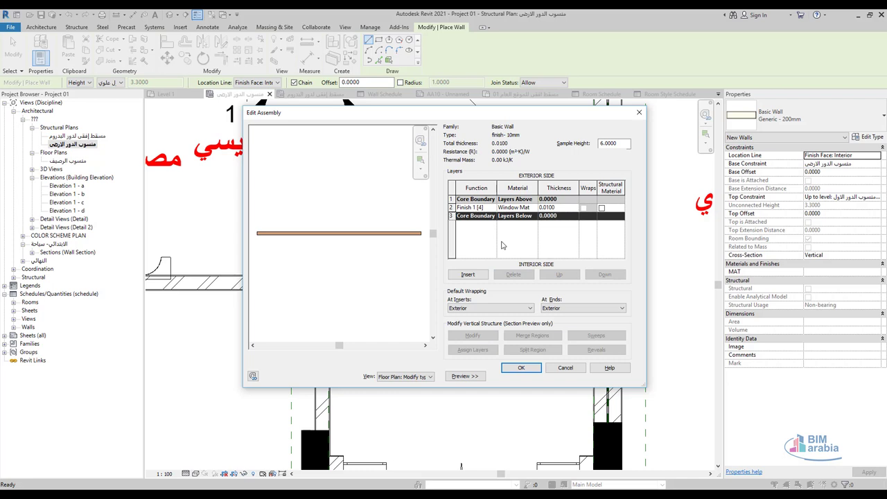
{"action": "left_click", "coordinate": [520, 375]}
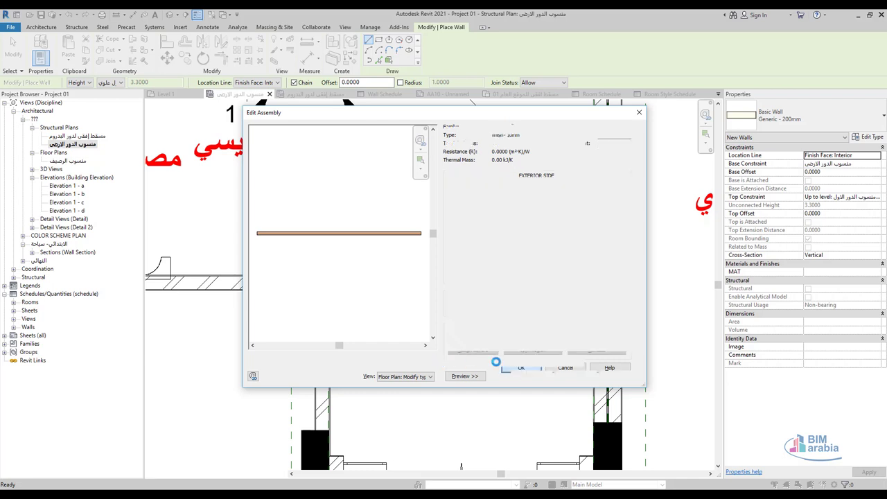
{"action": "left_click", "coordinate": [525, 376]}
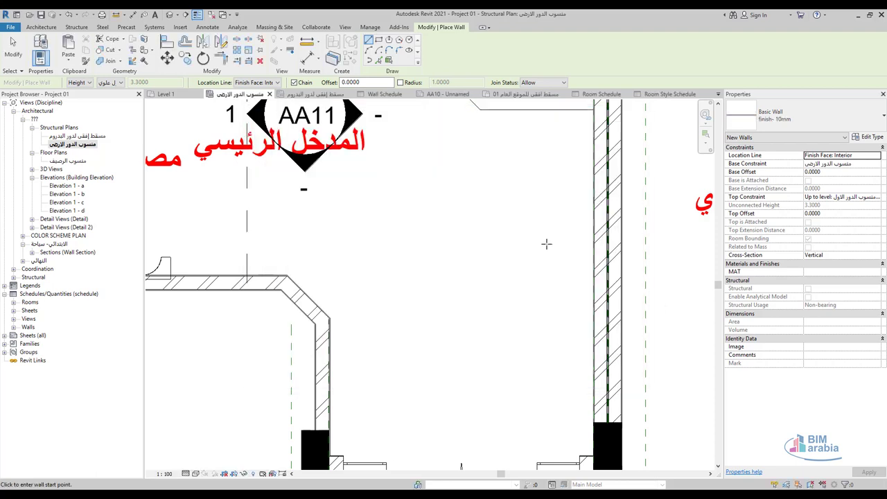
Zoom in on the black filled region and cancel a wall started at its top-edge midpoint
{"action": "scroll", "coordinate": [511, 224], "scroll_direction": "up", "scroll_amount": 2}
{"action": "scroll", "coordinate": [376, 302], "scroll_direction": "up", "scroll_amount": 3}
{"action": "scroll", "coordinate": [429, 291], "scroll_direction": "up", "scroll_amount": 3}
{"action": "scroll", "coordinate": [430, 295], "scroll_direction": "up", "scroll_amount": 2}
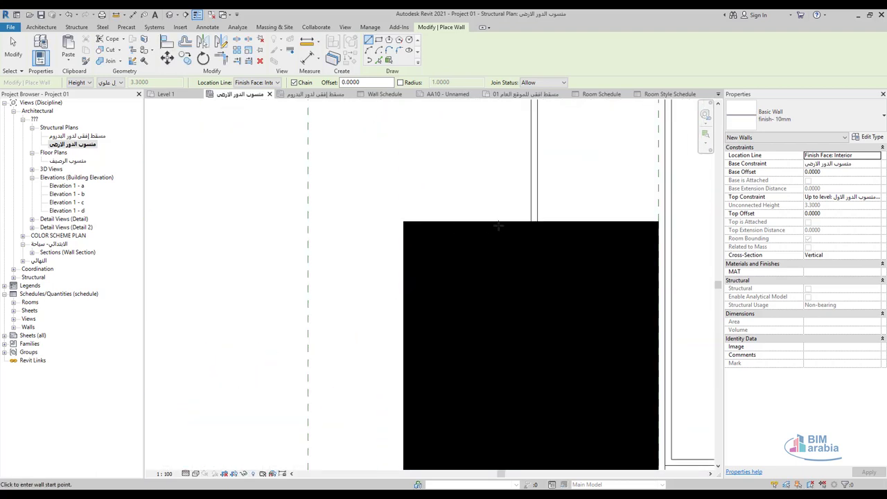
{"action": "left_click", "coordinate": [531, 222]}
{"action": "scroll", "coordinate": [531, 221], "scroll_direction": "up", "scroll_amount": 2}
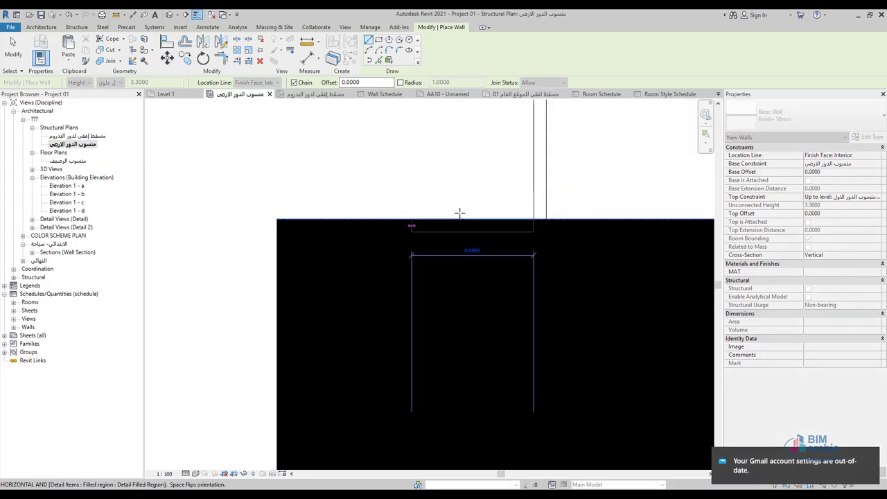
{"action": "key", "text": "Escape"}
{"action": "key", "text": "Escape"}
{"action": "scroll", "coordinate": [473, 244], "scroll_direction": "down", "scroll_amount": 3}
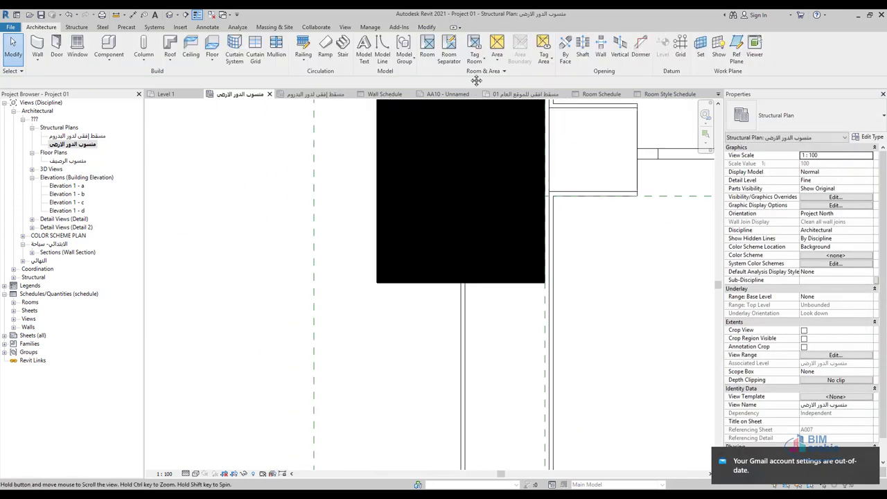
{"action": "scroll", "coordinate": [450, 333], "scroll_direction": "up", "scroll_amount": 3}
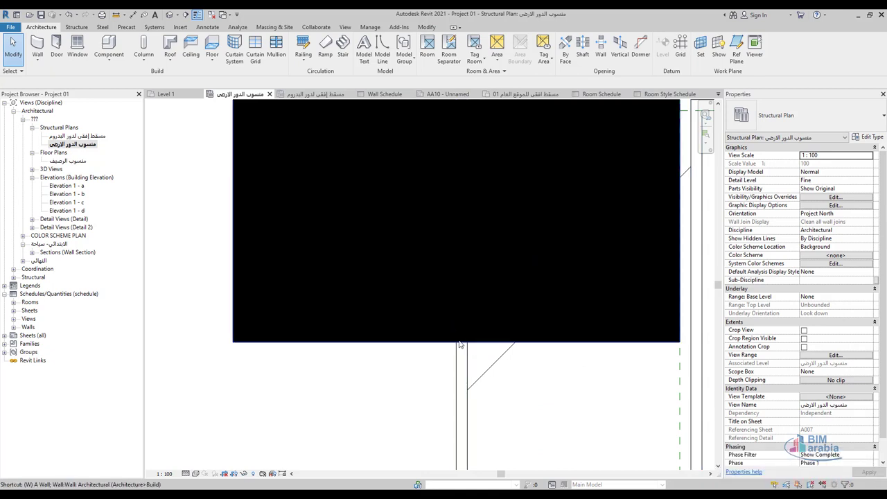
With WA, draw a finish-10mm wall along the region's bottom edge to its bottom-left corner
{"action": "key", "text": "w"}
{"action": "key", "text": "a"}
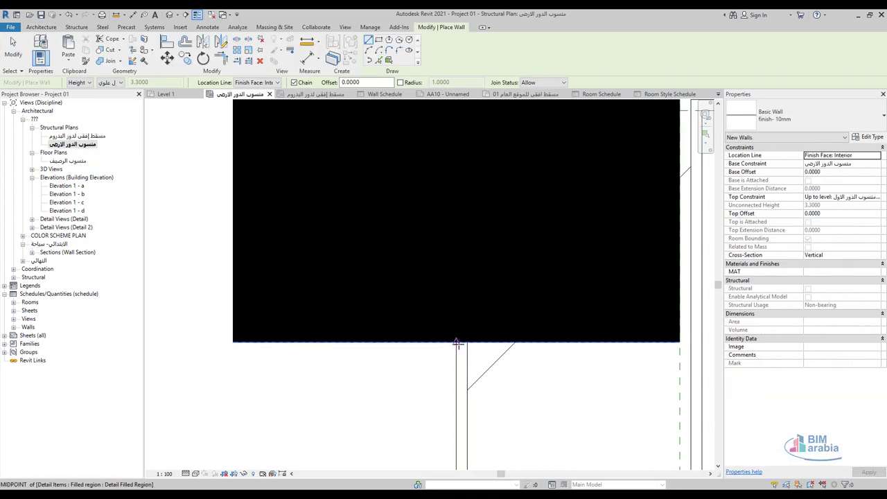
{"action": "left_click", "coordinate": [457, 345]}
{"action": "left_click", "coordinate": [241, 343]}
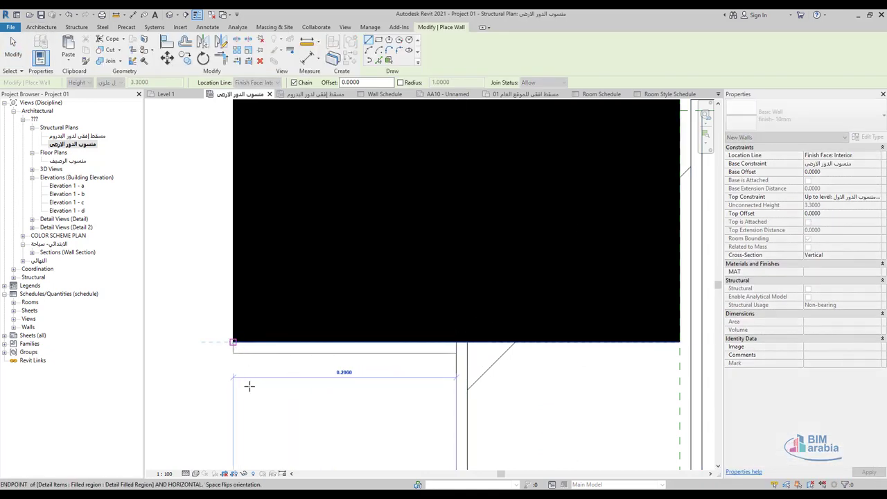
{"action": "scroll", "coordinate": [253, 406], "scroll_direction": "down", "scroll_amount": 2}
{"action": "scroll", "coordinate": [253, 405], "scroll_direction": "down", "scroll_amount": 2}
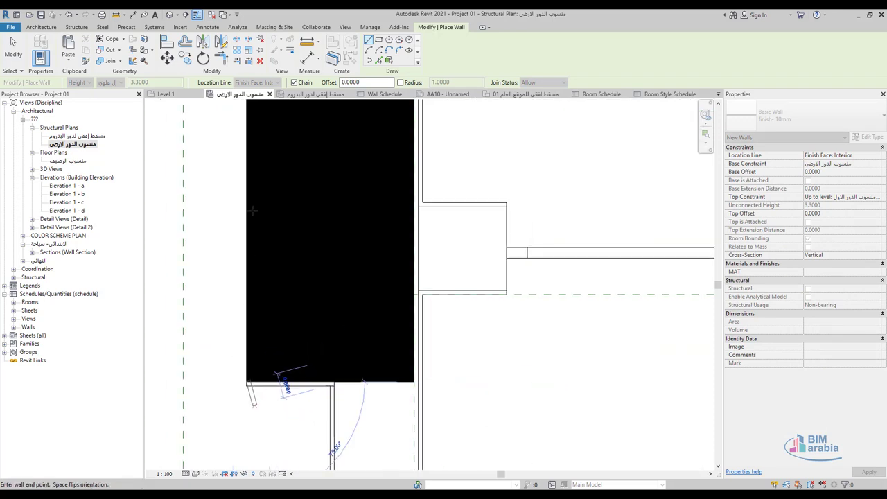
{"action": "middle_click_drag", "start_coordinate": [234, 237], "coordinate": [345, 379]}
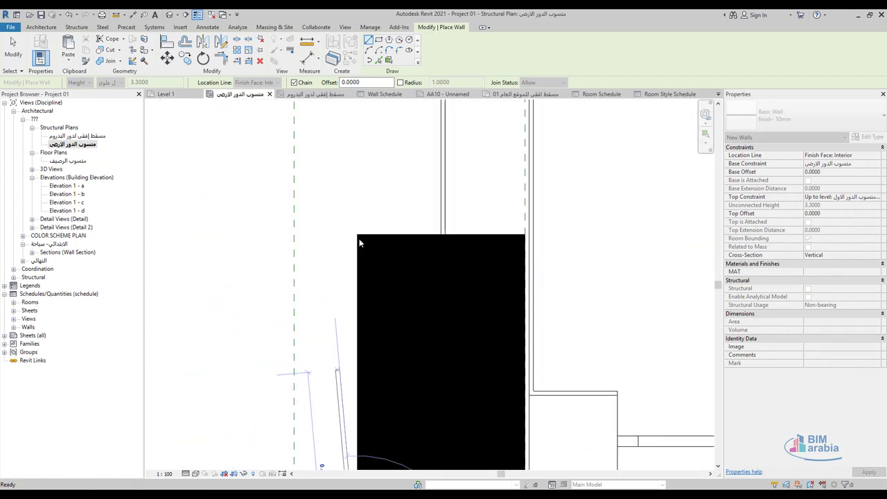
{"action": "scroll", "coordinate": [359, 239], "scroll_direction": "up", "scroll_amount": 2}
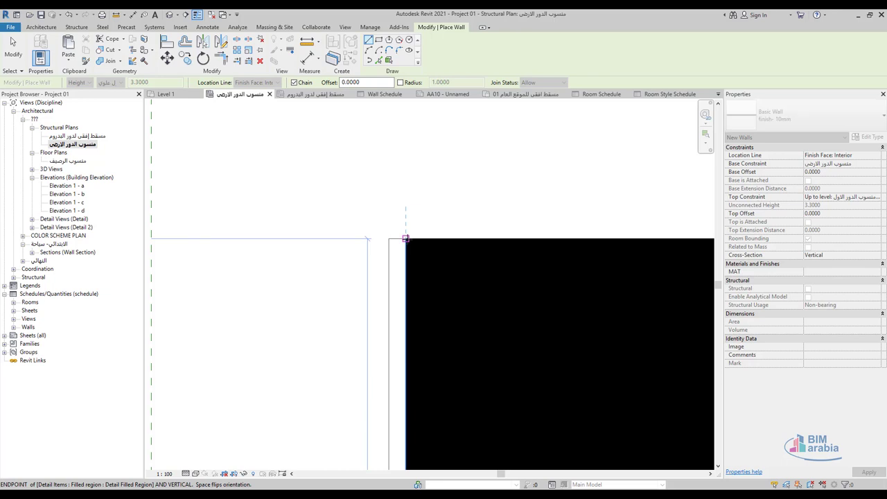
{"action": "scroll", "coordinate": [321, 225], "scroll_direction": "down", "scroll_amount": 2}
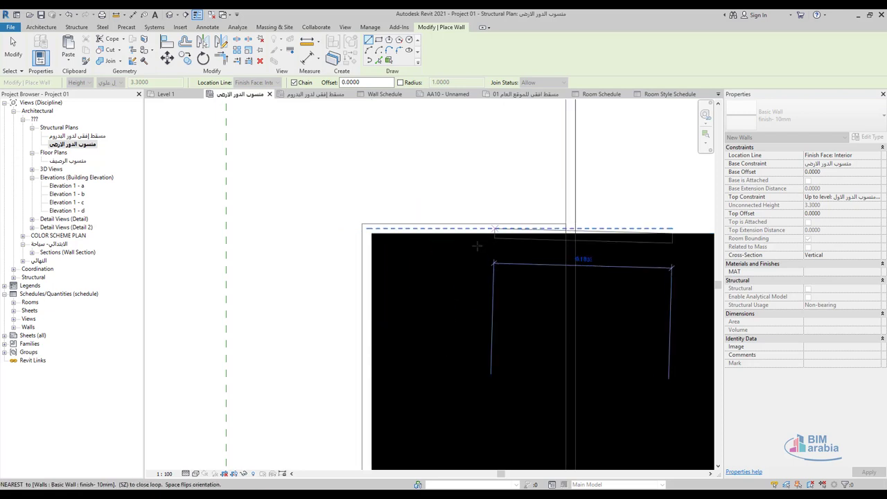
Finish the previous walls and bring the elevator shaft's thick black wall into view
{"action": "key", "text": "Escape"}
{"action": "key", "text": "Escape"}
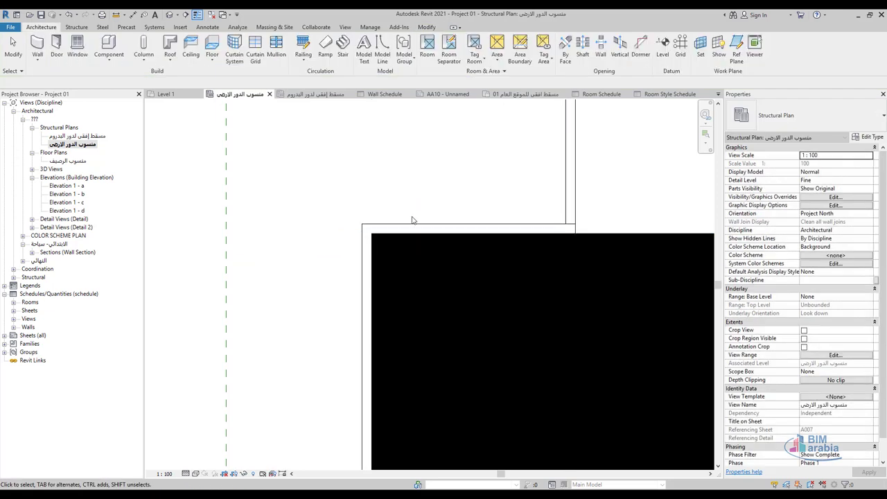
{"action": "scroll", "coordinate": [412, 218], "scroll_direction": "down", "scroll_amount": 2}
{"action": "scroll", "coordinate": [415, 220], "scroll_direction": "down", "scroll_amount": 1}
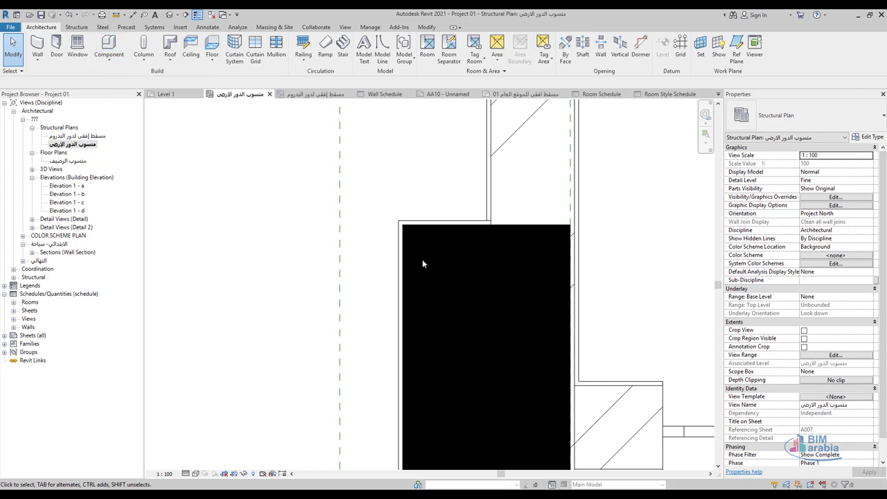
{"action": "scroll", "coordinate": [232, 285], "scroll_direction": "down", "scroll_amount": 3}
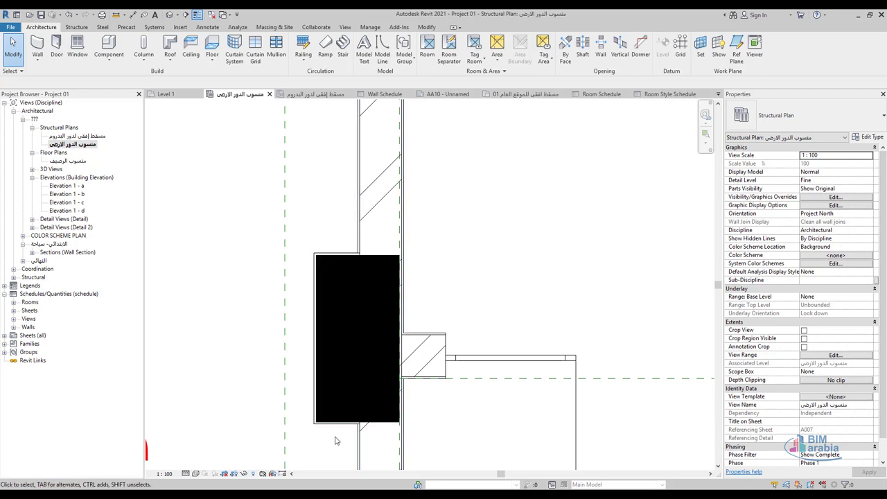
{"action": "scroll", "coordinate": [317, 400], "scroll_direction": "down", "scroll_amount": 2}
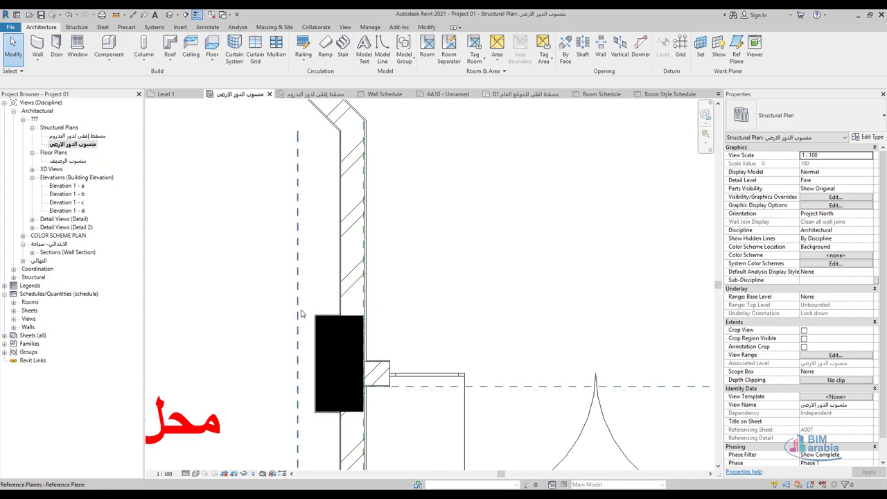
{"action": "scroll", "coordinate": [301, 314], "scroll_direction": "down", "scroll_amount": 2}
{"action": "scroll", "coordinate": [415, 339], "scroll_direction": "up", "scroll_amount": 2}
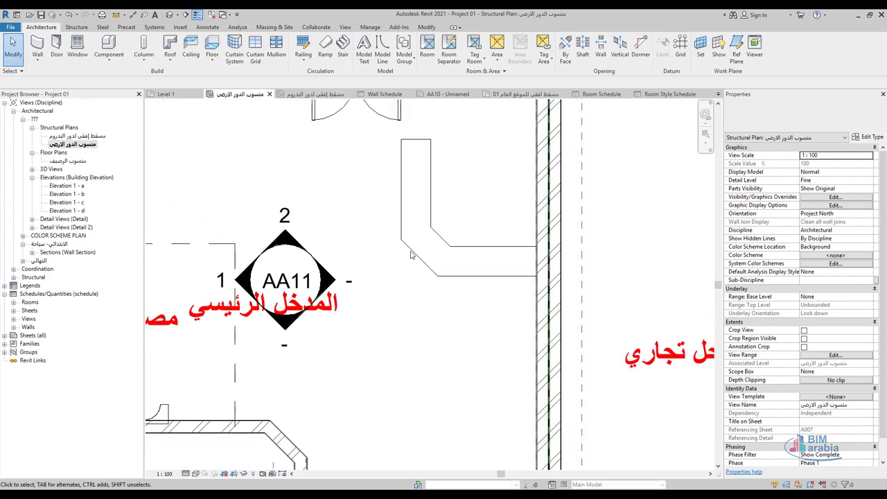
{"action": "scroll", "coordinate": [410, 255], "scroll_direction": "down", "scroll_amount": 5}
{"action": "scroll", "coordinate": [337, 212], "scroll_direction": "up", "scroll_amount": 3}
{"action": "scroll", "coordinate": [311, 121], "scroll_direction": "up", "scroll_amount": 4}
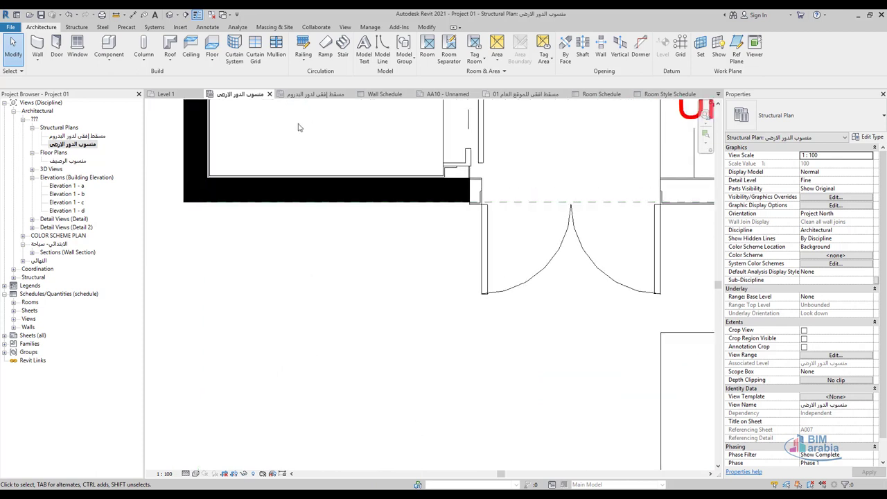
{"action": "middle_click_drag", "start_coordinate": [299, 127], "coordinate": [380, 220]}
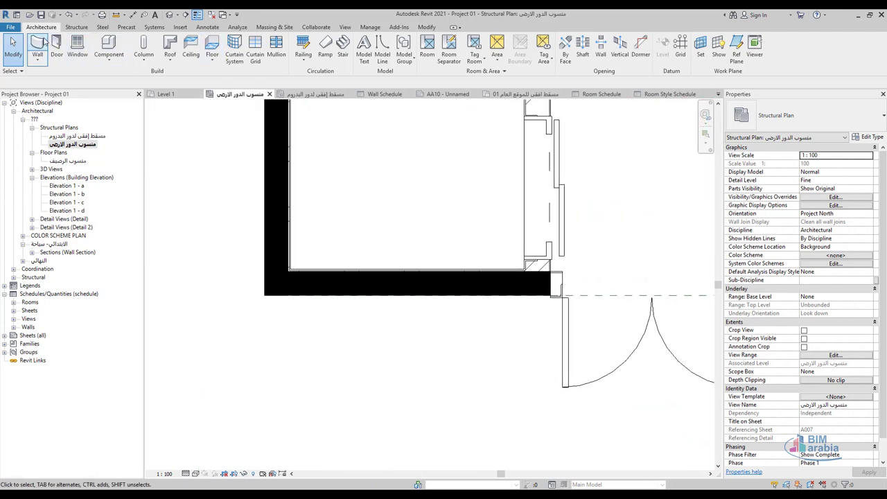
Draw a finish-10mm lining wall along the shaft wall's outer face to its far corner
{"action": "left_click", "coordinate": [38, 43]}
{"action": "scroll", "coordinate": [526, 293], "scroll_direction": "up", "scroll_amount": 3}
{"action": "scroll", "coordinate": [651, 270], "scroll_direction": "up", "scroll_amount": 3}
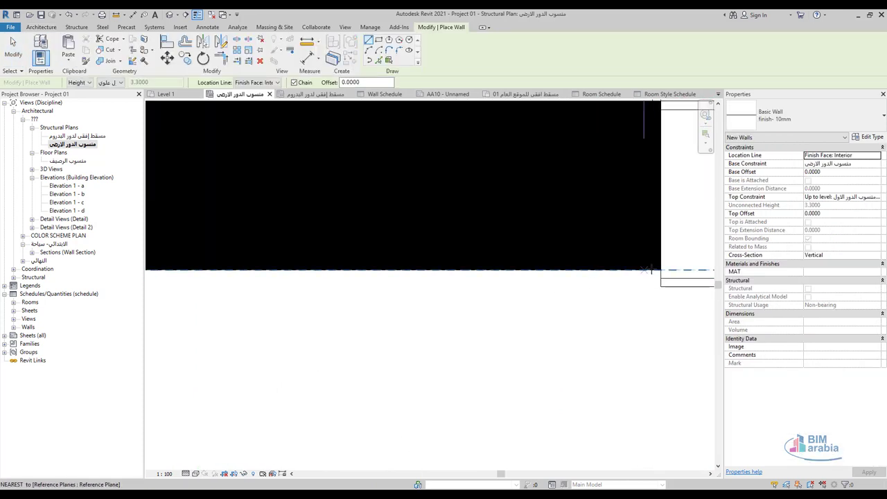
{"action": "left_click", "coordinate": [652, 270]}
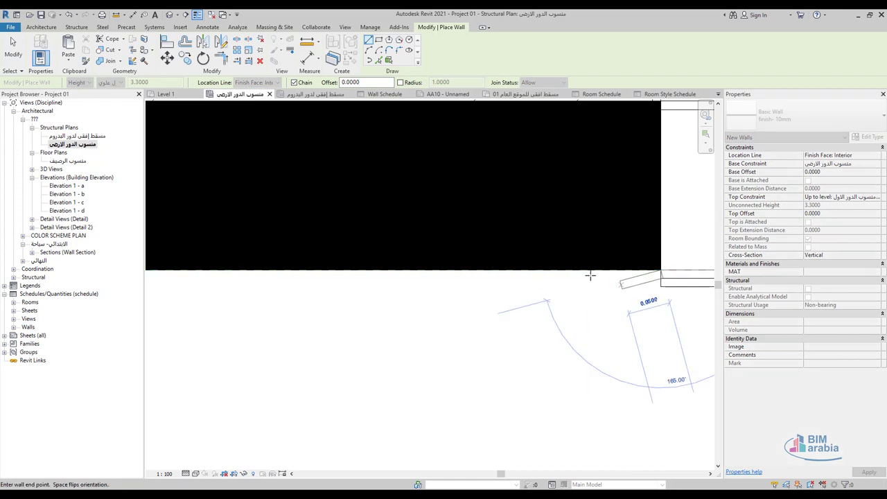
{"action": "scroll", "coordinate": [474, 264], "scroll_direction": "down", "scroll_amount": 2}
{"action": "scroll", "coordinate": [288, 260], "scroll_direction": "down", "scroll_amount": 1}
{"action": "middle_click_drag", "start_coordinate": [444, 281], "coordinate": [581, 303]}
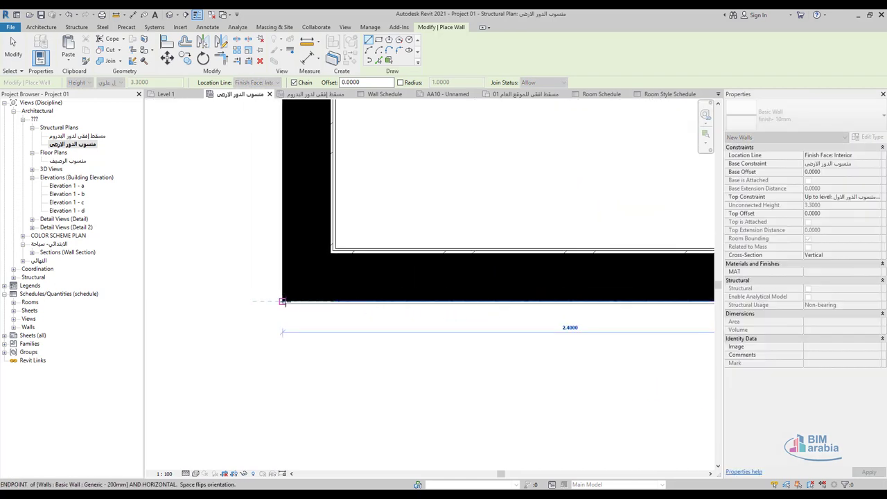
{"action": "left_click", "coordinate": [286, 384]}
{"action": "scroll", "coordinate": [286, 382], "scroll_direction": "down", "scroll_amount": 1}
{"action": "scroll", "coordinate": [287, 381], "scroll_direction": "down", "scroll_amount": 1}
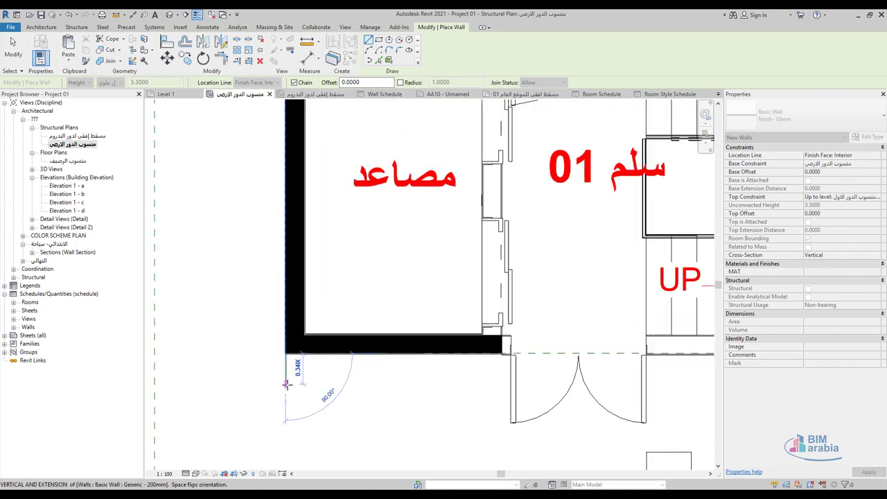
{"action": "scroll", "coordinate": [283, 371], "scroll_direction": "down", "scroll_amount": 1}
{"action": "scroll", "coordinate": [279, 113], "scroll_direction": "up", "scroll_amount": 1}
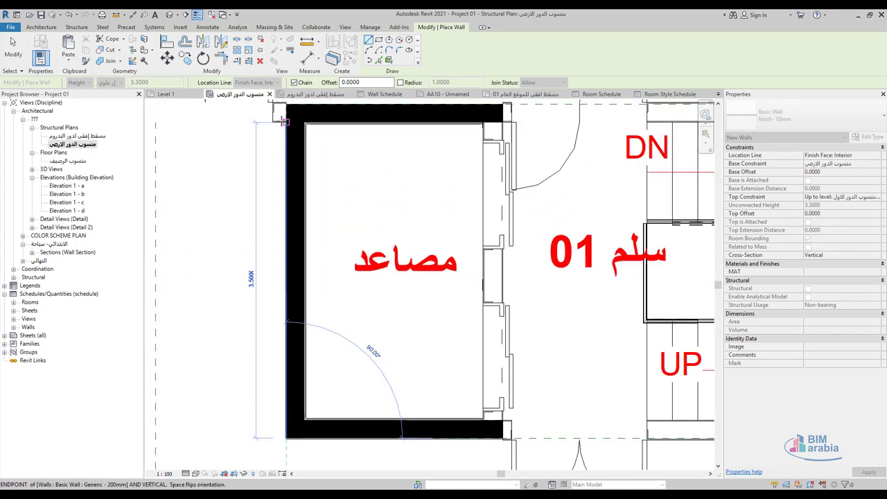
{"action": "scroll", "coordinate": [284, 124], "scroll_direction": "up", "scroll_amount": 1}
{"action": "scroll", "coordinate": [286, 127], "scroll_direction": "up", "scroll_amount": 1}
{"action": "scroll", "coordinate": [297, 132], "scroll_direction": "up", "scroll_amount": 1}
{"action": "scroll", "coordinate": [305, 142], "scroll_direction": "up", "scroll_amount": 1}
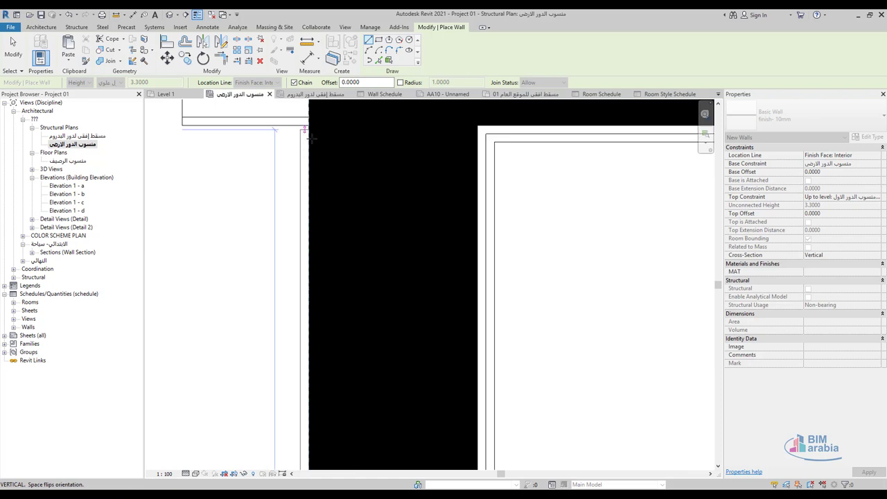
{"action": "scroll", "coordinate": [313, 135], "scroll_direction": "up", "scroll_amount": 1}
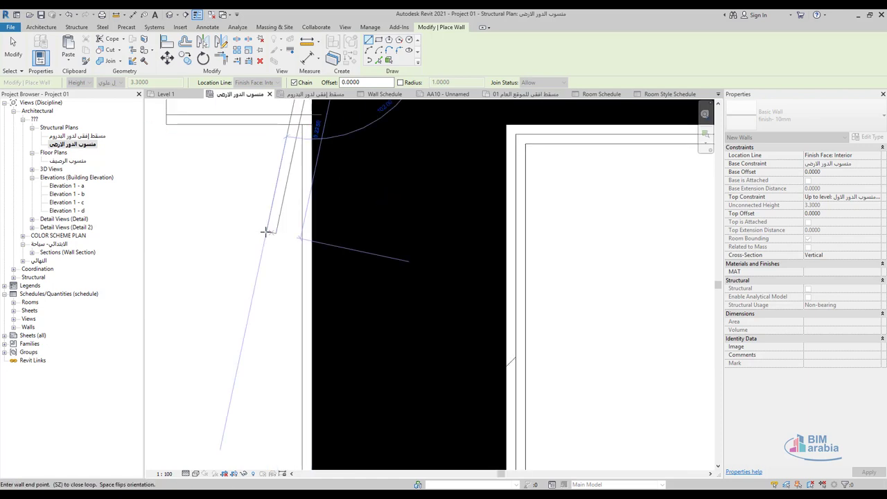
{"action": "key", "text": "Escape"}
{"action": "key", "text": "Escape"}
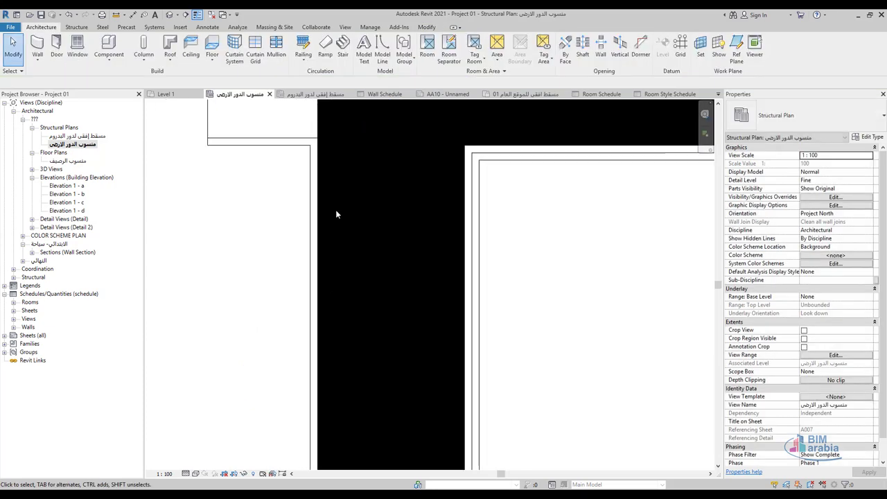
Centre the plan on the AA11 entrance and place a camera aimed into the room, creating 3D View 1
{"action": "scroll", "coordinate": [335, 209], "scroll_direction": "down", "scroll_amount": 3}
{"action": "scroll", "coordinate": [332, 225], "scroll_direction": "down", "scroll_amount": 5}
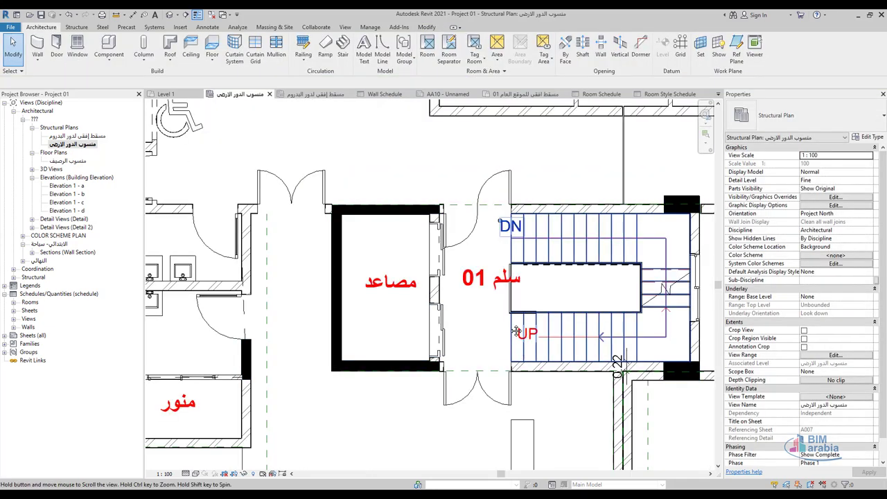
{"action": "mouse_move", "coordinate": [478, 443]}
{"action": "middle_mouse_down"}
{"action": "mouse_move", "coordinate": [476, 272]}
{"action": "mouse_move", "coordinate": [441, 212]}
{"action": "middle_mouse_up"}
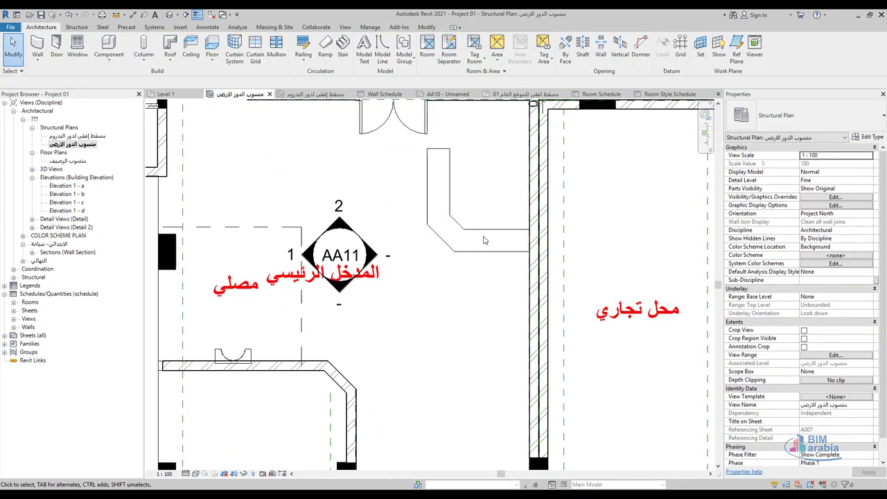
{"action": "mouse_move", "coordinate": [179, 125]}
{"action": "middle_mouse_down"}
{"action": "mouse_move", "coordinate": [219, 176]}
{"action": "mouse_move", "coordinate": [236, 160]}
{"action": "middle_mouse_up"}
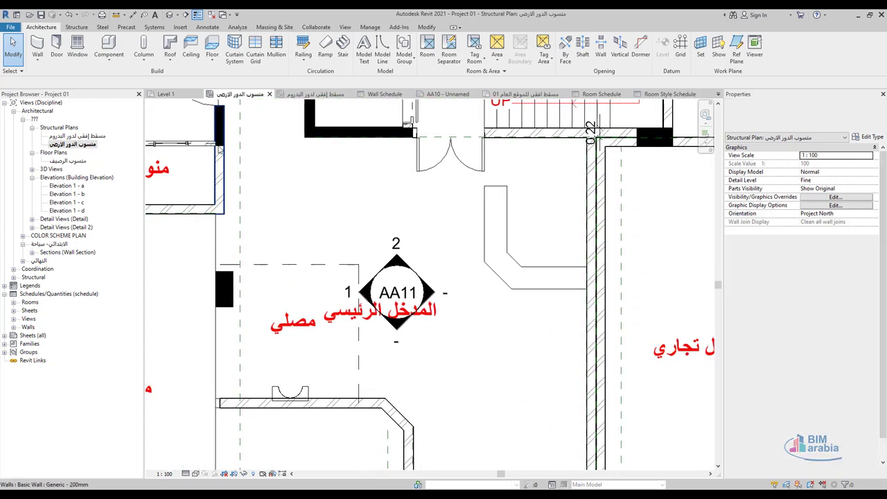
{"action": "left_click", "coordinate": [178, 14]}
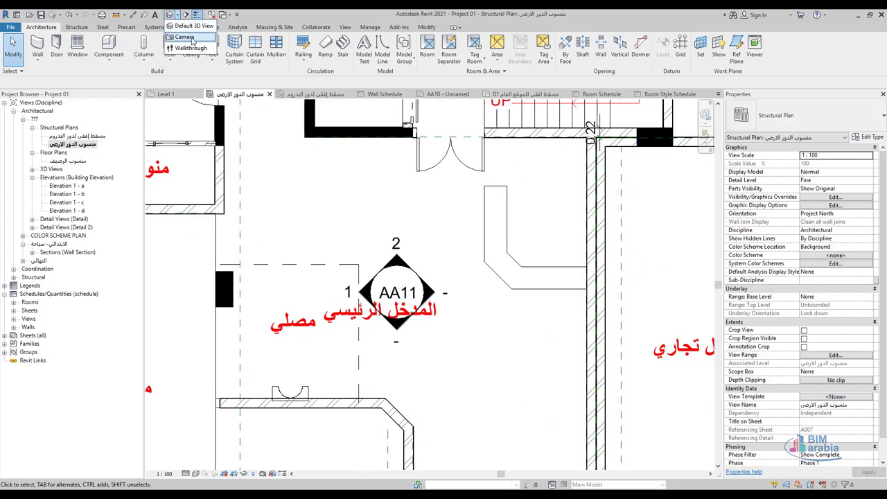
{"action": "left_click", "coordinate": [196, 38]}
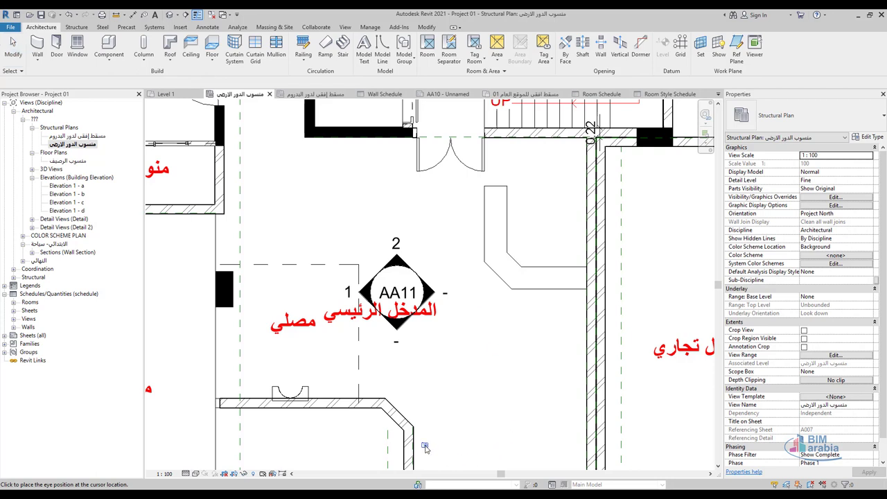
{"action": "left_click", "coordinate": [420, 422]}
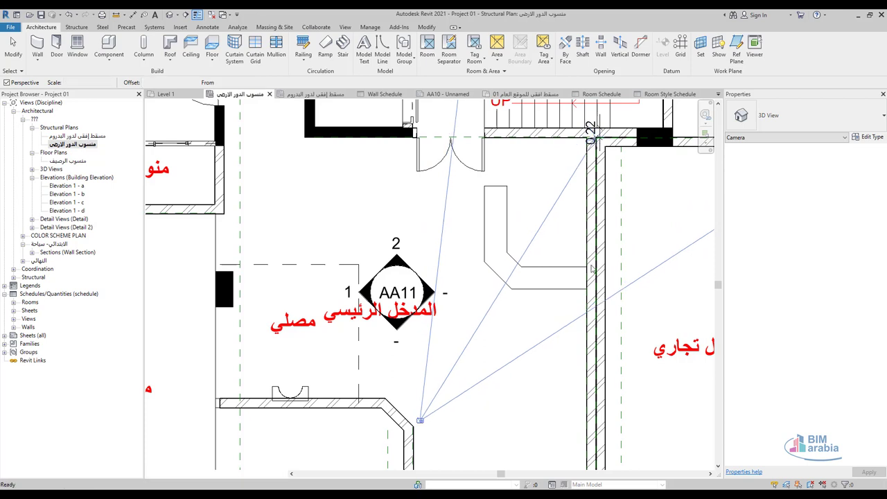
{"action": "left_click", "coordinate": [594, 139]}
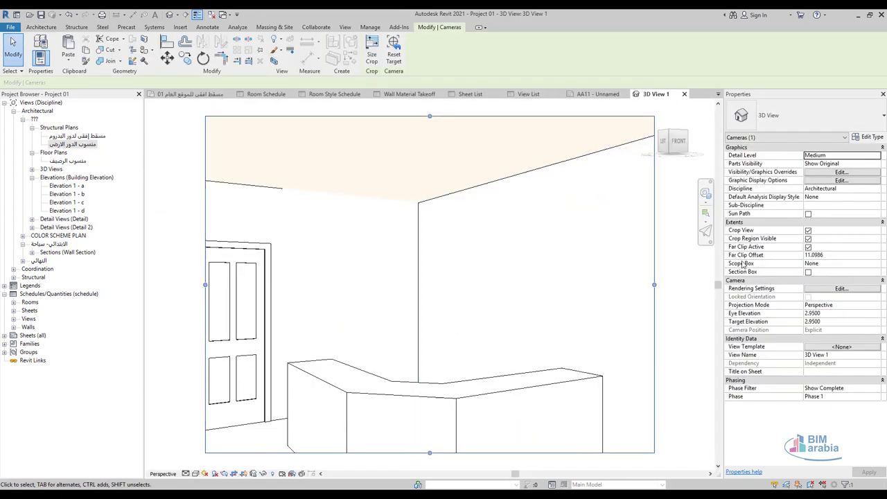
Stretch the crop region right, down and left, and switch the visual style to Shaded/Consistent Colors
{"action": "scroll", "coordinate": [391, 243], "scroll_direction": "down", "scroll_amount": 3}
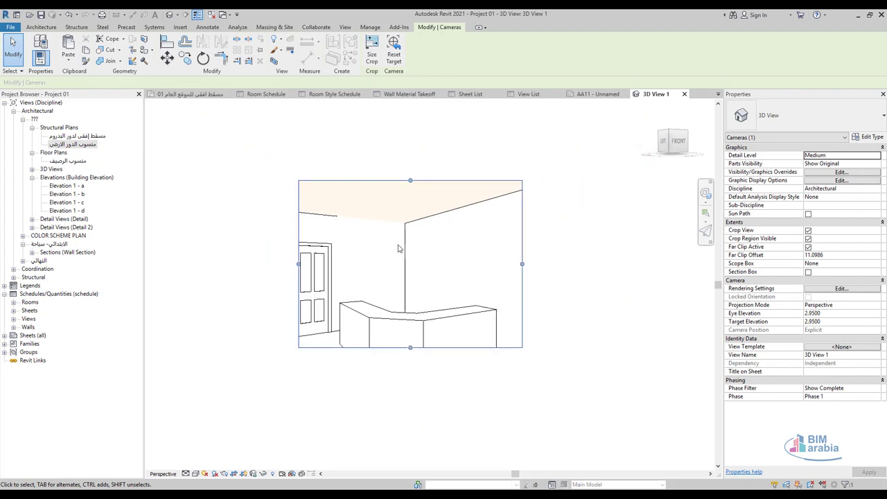
{"action": "left_click_drag", "start_coordinate": [505, 261], "coordinate": [590, 262]}
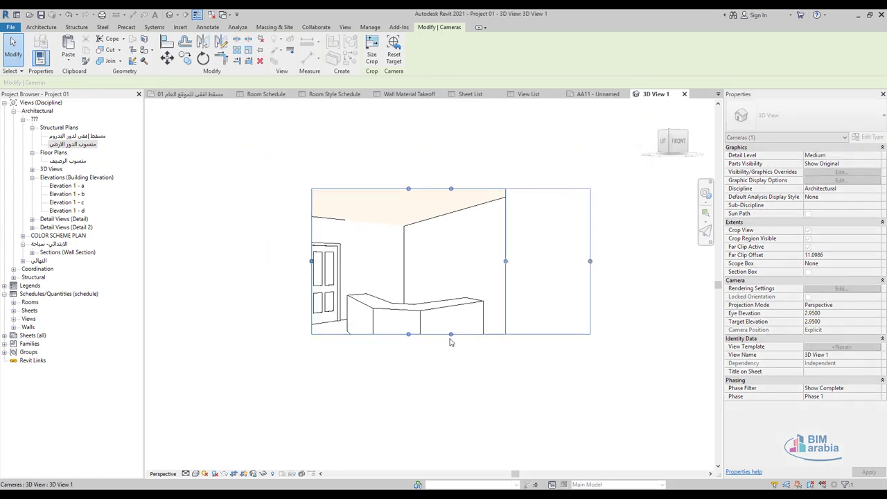
{"action": "left_click_drag", "start_coordinate": [451, 335], "coordinate": [451, 404]}
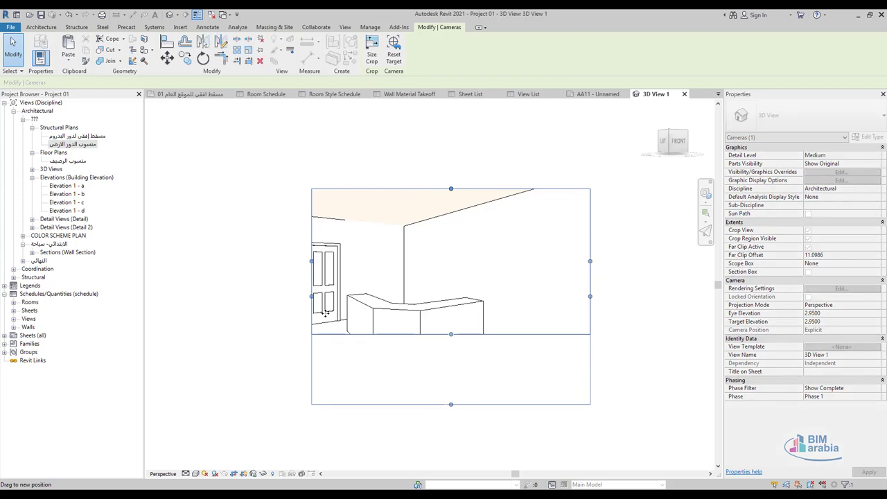
{"action": "left_click_drag", "start_coordinate": [311, 296], "coordinate": [207, 296]}
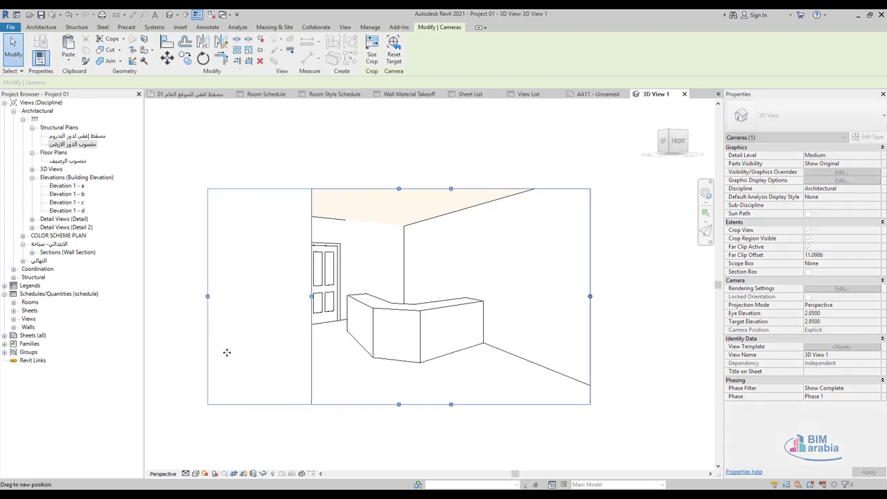
{"action": "left_click", "coordinate": [195, 473]}
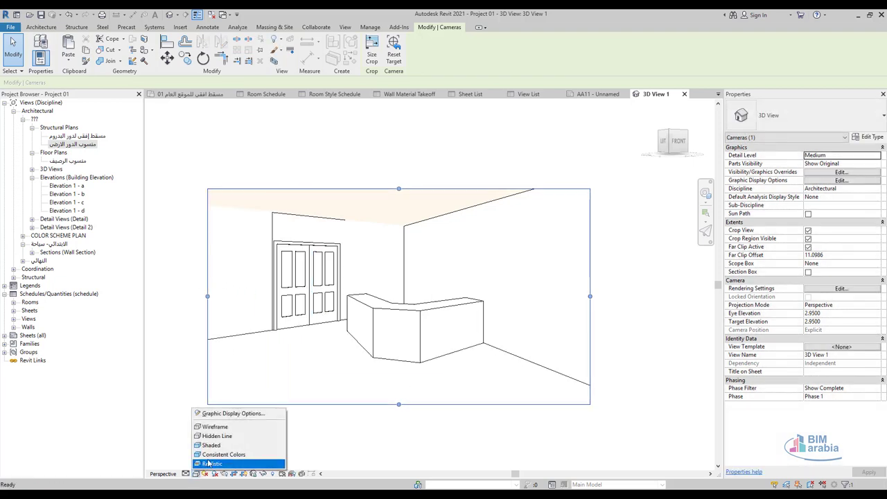
{"action": "left_click", "coordinate": [246, 455]}
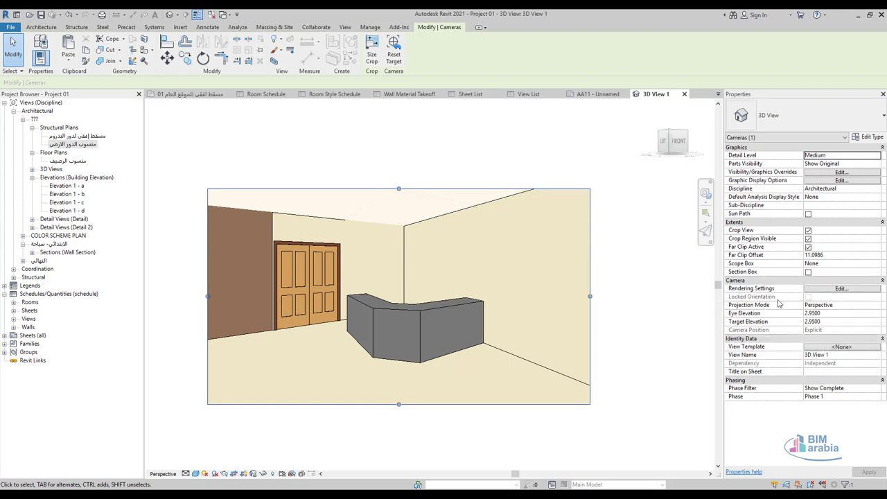
{"action": "left_click", "coordinate": [810, 289]}
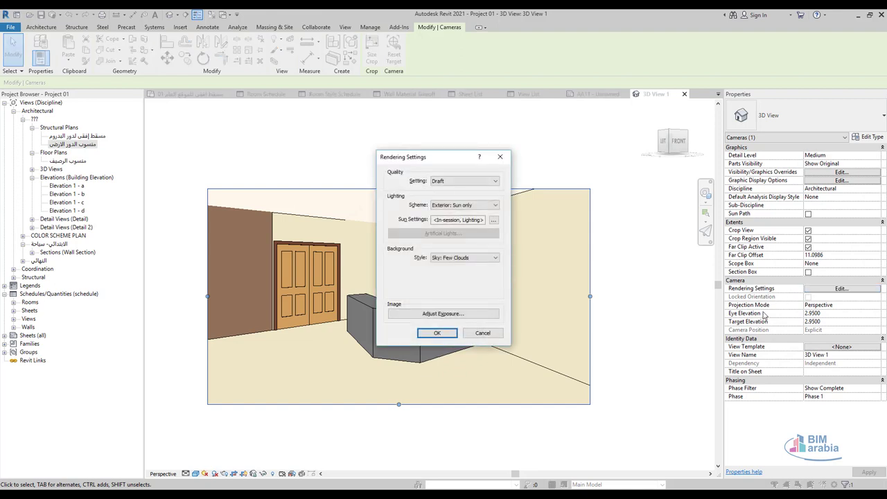
{"action": "left_click", "coordinate": [474, 181]}
{"action": "left_click", "coordinate": [473, 185]}
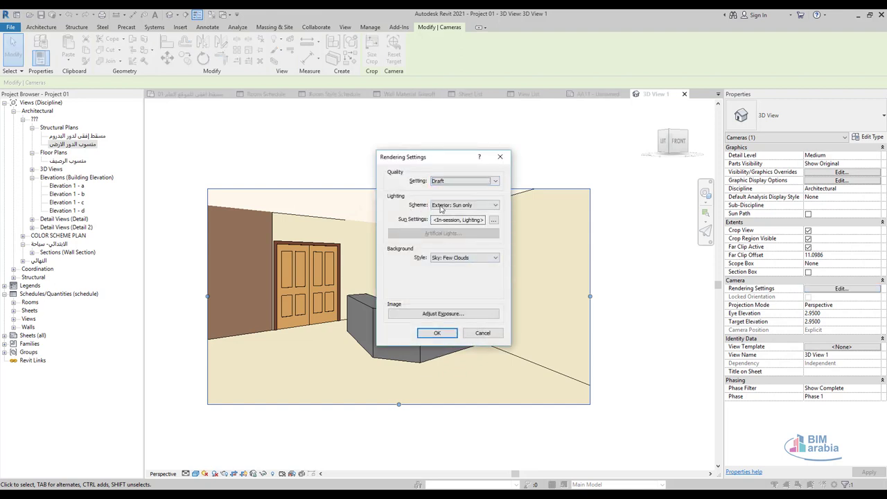
{"action": "left_click", "coordinate": [490, 207]}
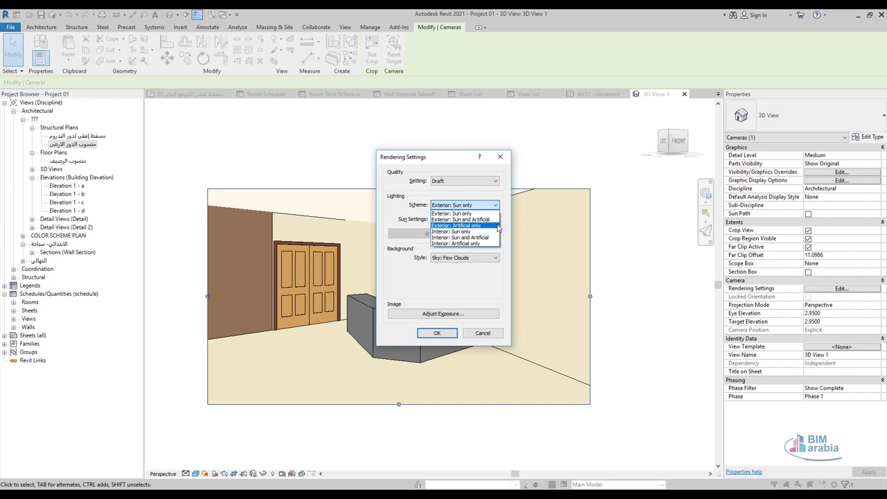
{"action": "left_click", "coordinate": [491, 284]}
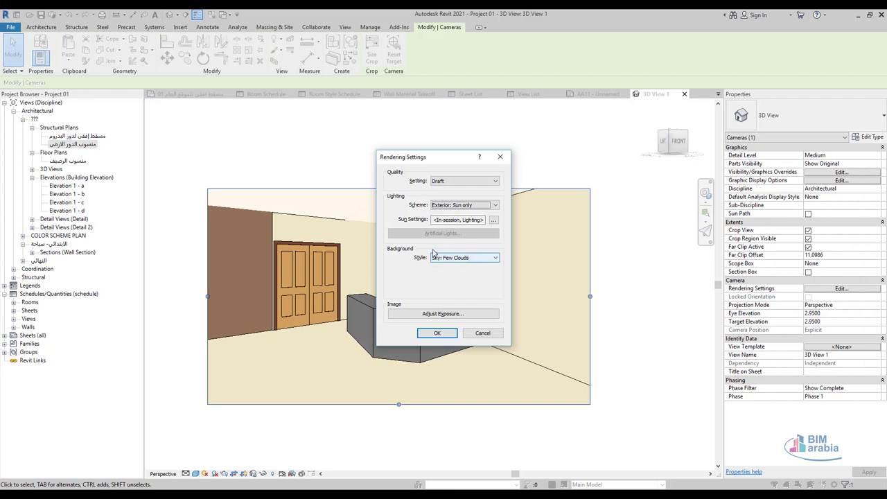
{"action": "left_click", "coordinate": [470, 315]}
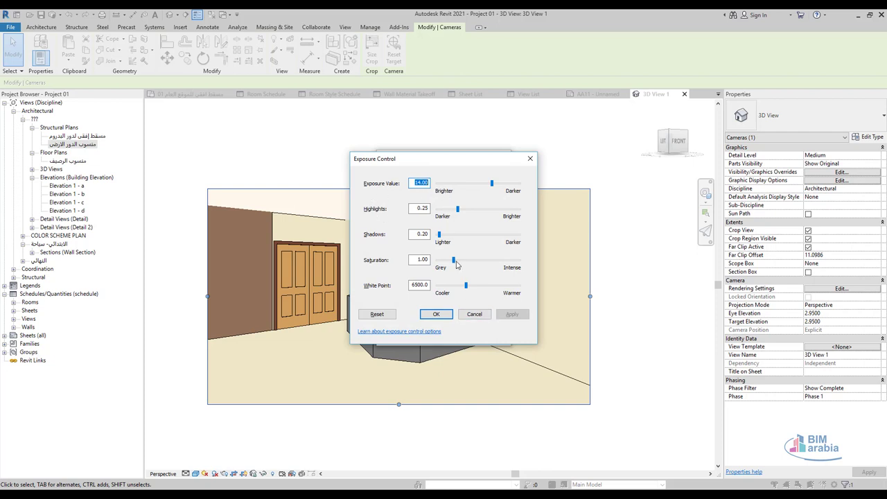
{"action": "left_click", "coordinate": [476, 316]}
{"action": "left_click", "coordinate": [481, 334]}
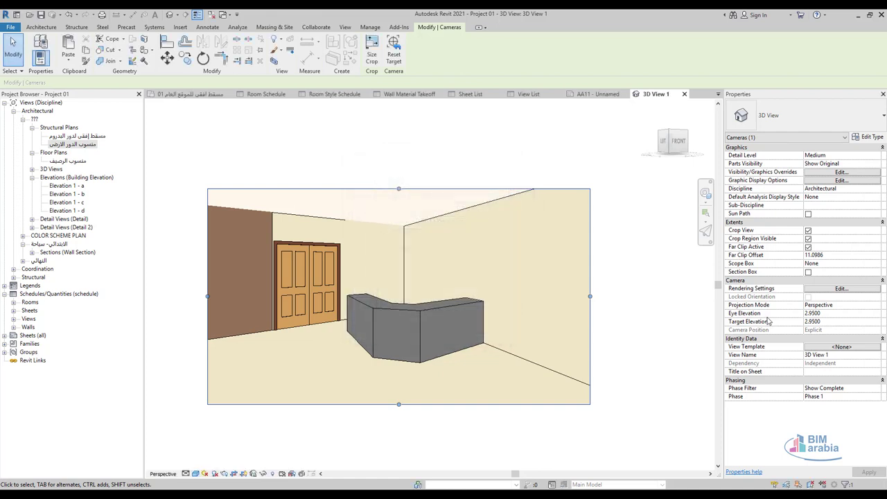
{"action": "left_click", "coordinate": [817, 323]}
{"action": "left_click", "coordinate": [832, 313]}
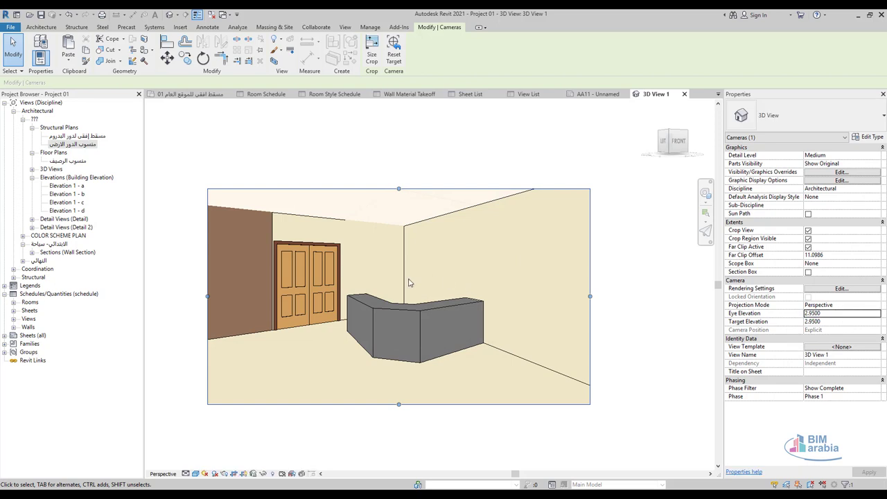
{"action": "double_click", "coordinate": [840, 313]}
{"action": "type", "text": "0"}
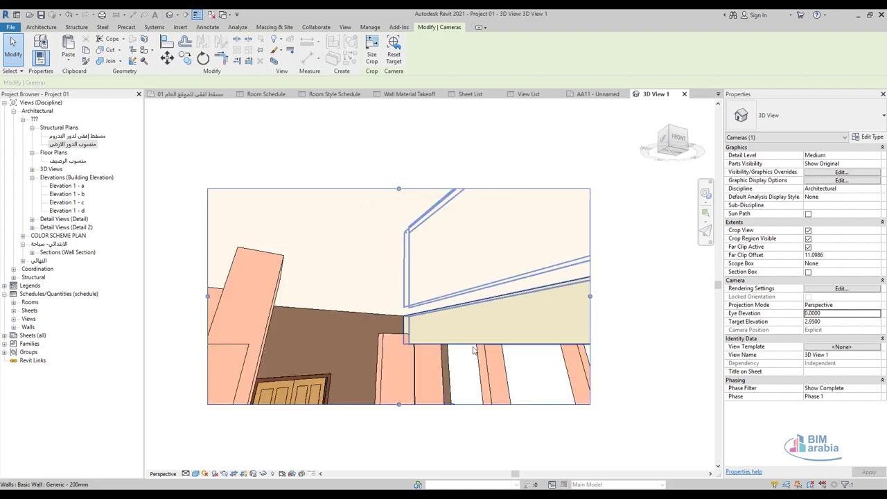
{"action": "key", "text": "ctrl+z"}
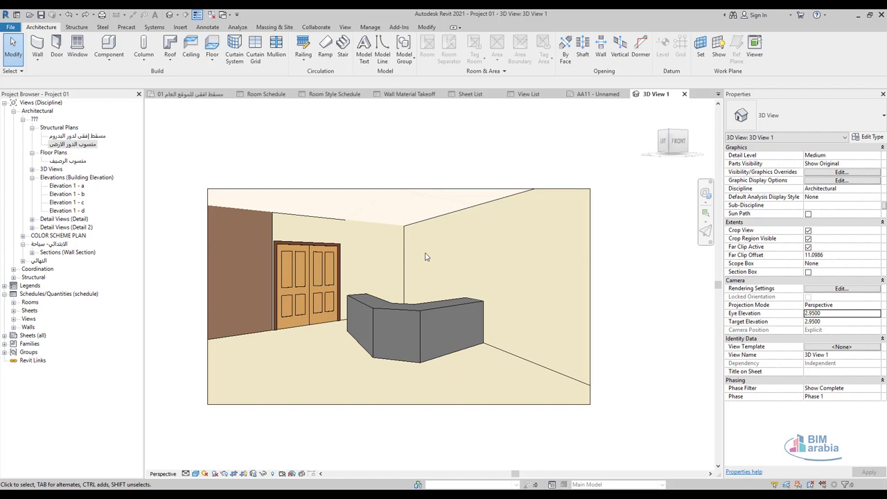
Select and deselect the double door, then open the ground-floor structural plan from the Project Browser
{"action": "left_click", "coordinate": [297, 269]}
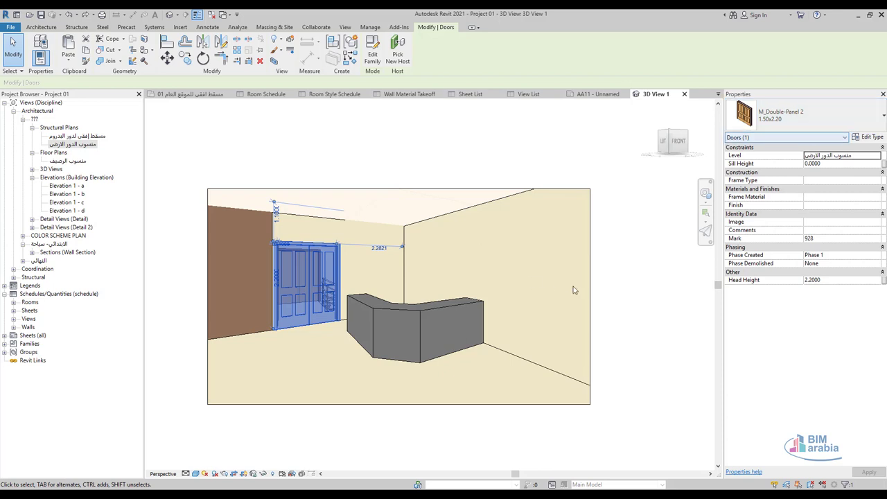
{"action": "left_click", "coordinate": [613, 307]}
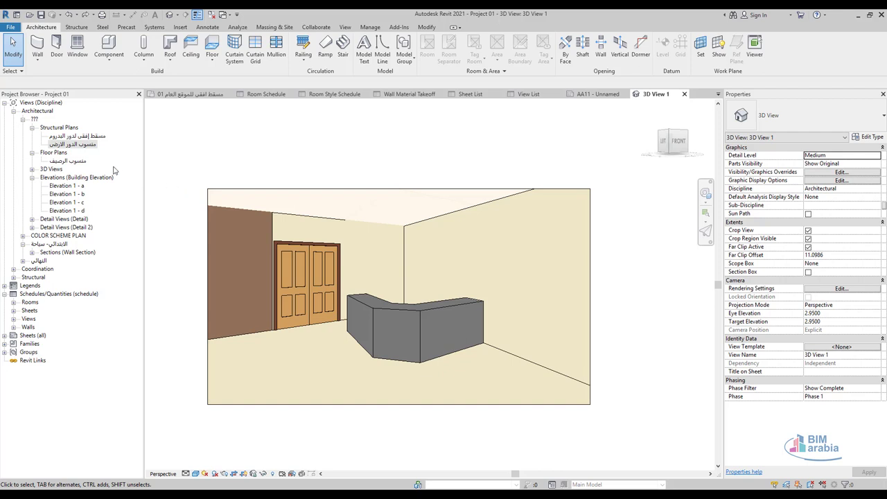
{"action": "double_click", "coordinate": [77, 145]}
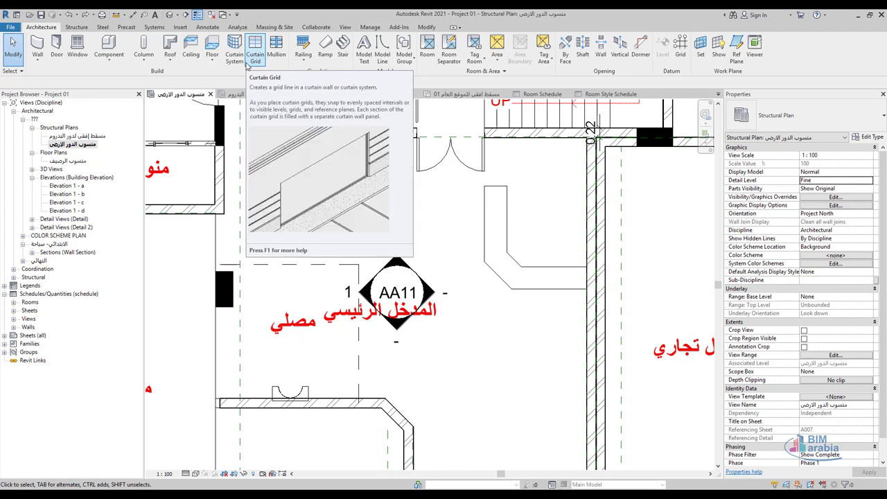
Create new reflected ceiling plans for all levels except the two deselected ones
{"action": "left_click", "coordinate": [346, 28]}
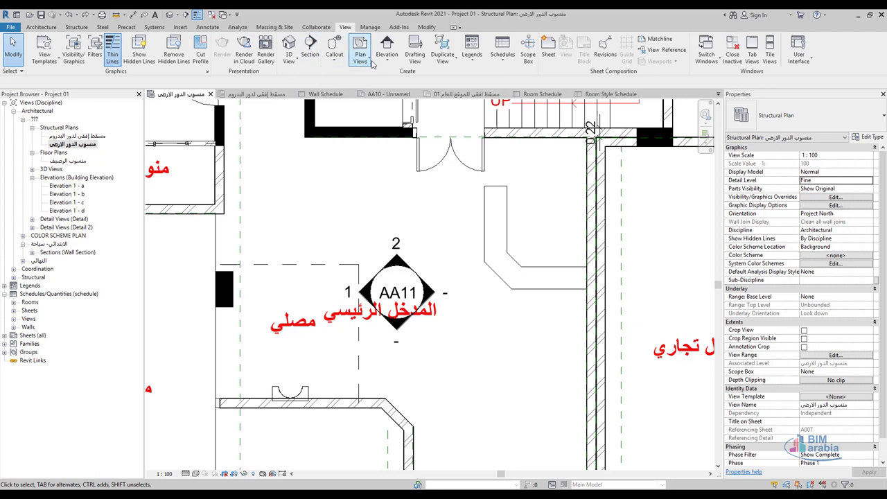
{"action": "left_click", "coordinate": [360, 54]}
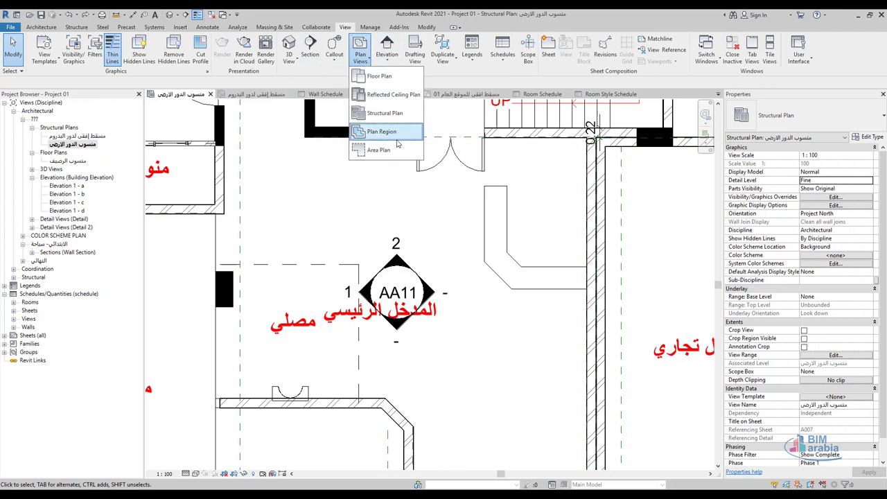
{"action": "left_click", "coordinate": [392, 94]}
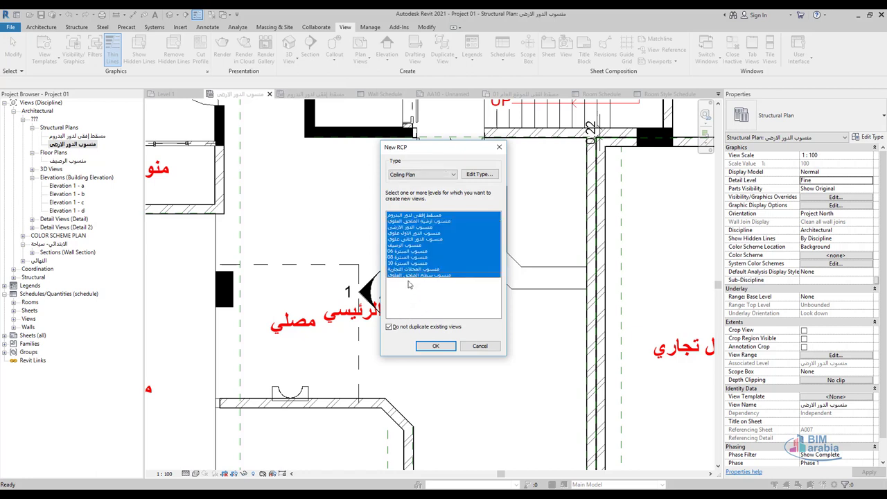
{"action": "left_click", "coordinate": [408, 279], "text": "ctrl"}
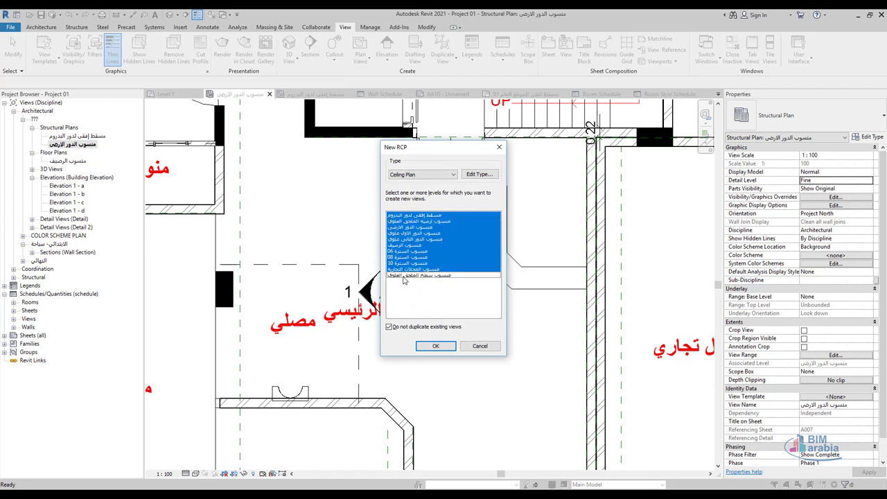
{"action": "left_click", "coordinate": [435, 345]}
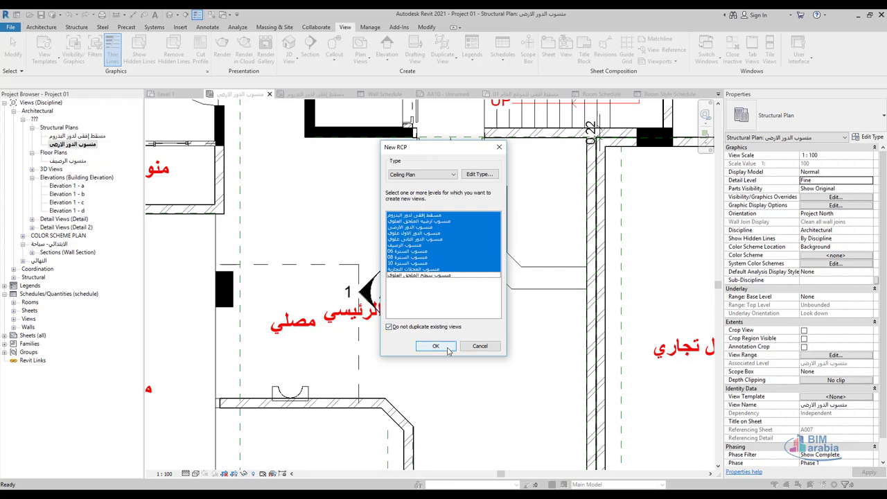
{"action": "left_click", "coordinate": [404, 246], "text": "ctrl"}
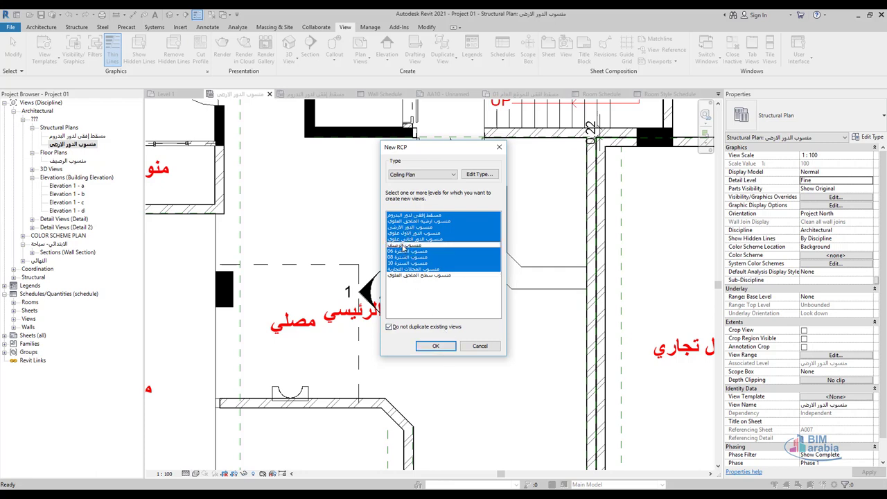
{"action": "left_click", "coordinate": [438, 346]}
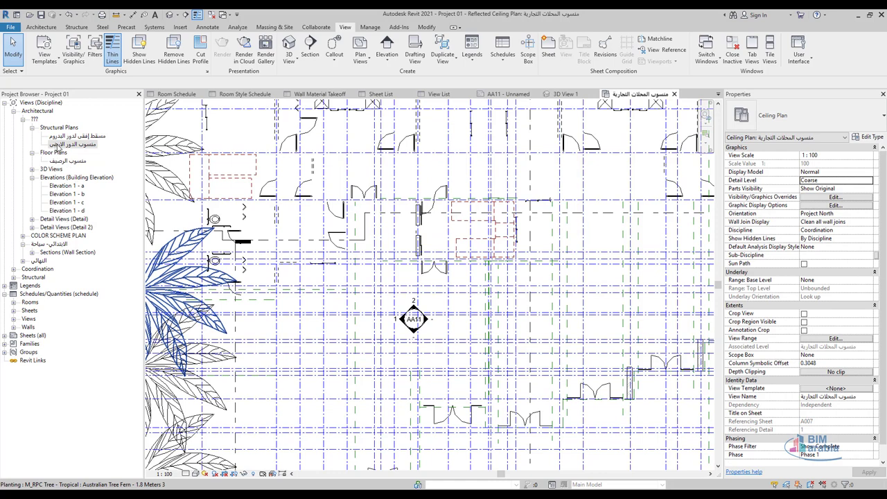
Open the ground-floor plan under Coordination > Ceiling Plans and centre it on the AA11 tag
{"action": "left_click", "coordinate": [59, 146]}
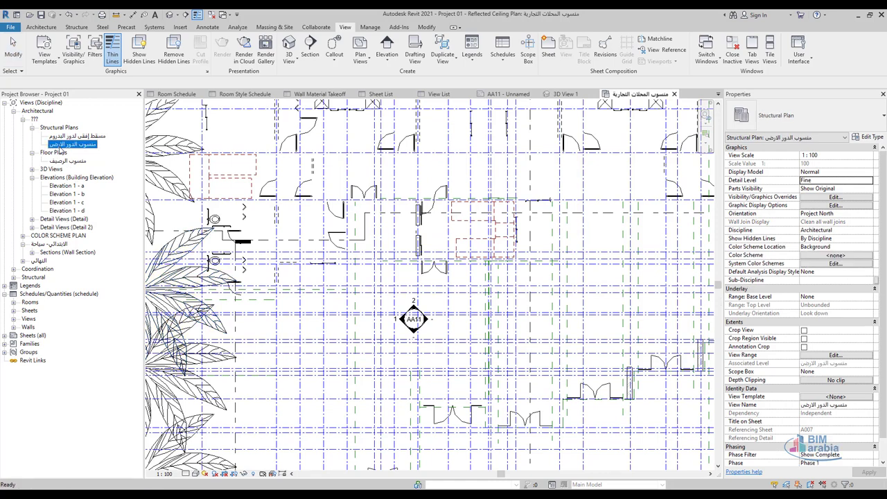
{"action": "double_click", "coordinate": [38, 269]}
{"action": "double_click", "coordinate": [34, 277]}
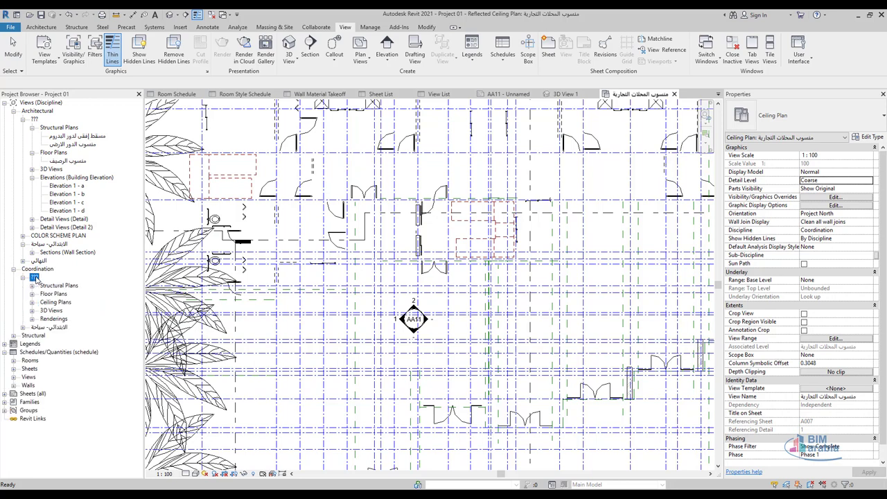
{"action": "double_click", "coordinate": [69, 301]}
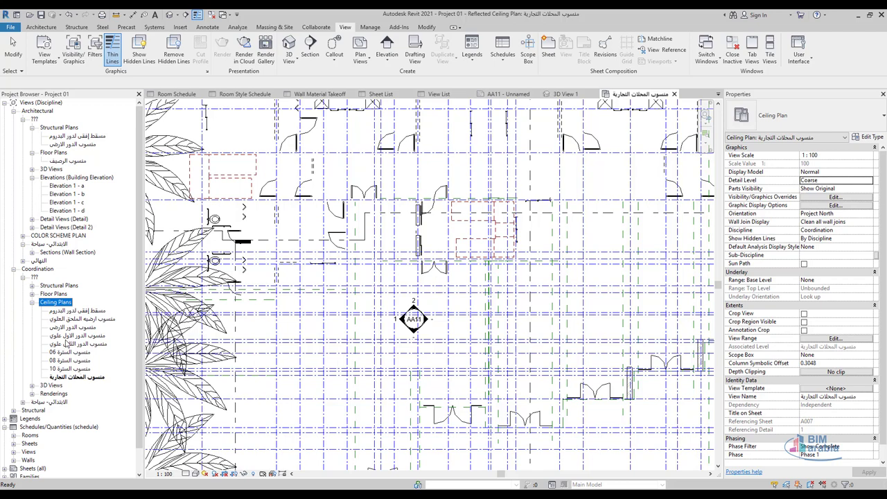
{"action": "left_click", "coordinate": [69, 327]}
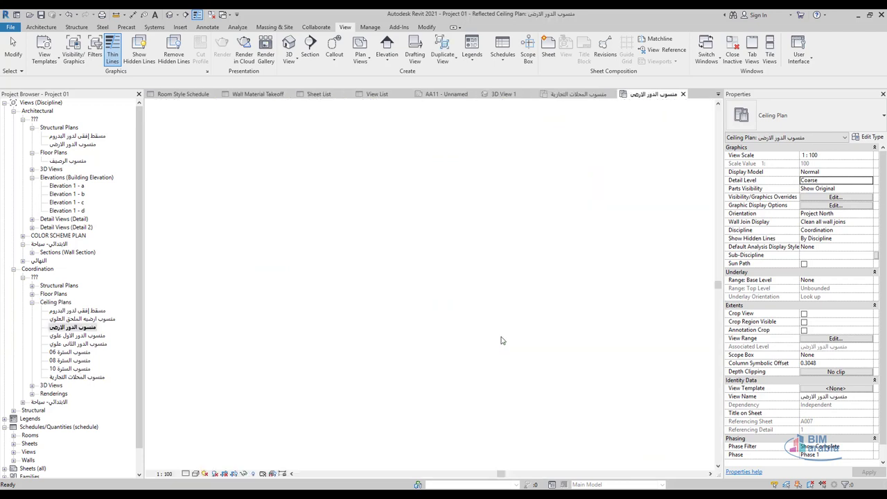
{"action": "scroll", "coordinate": [305, 324], "scroll_direction": "down", "scroll_amount": 3}
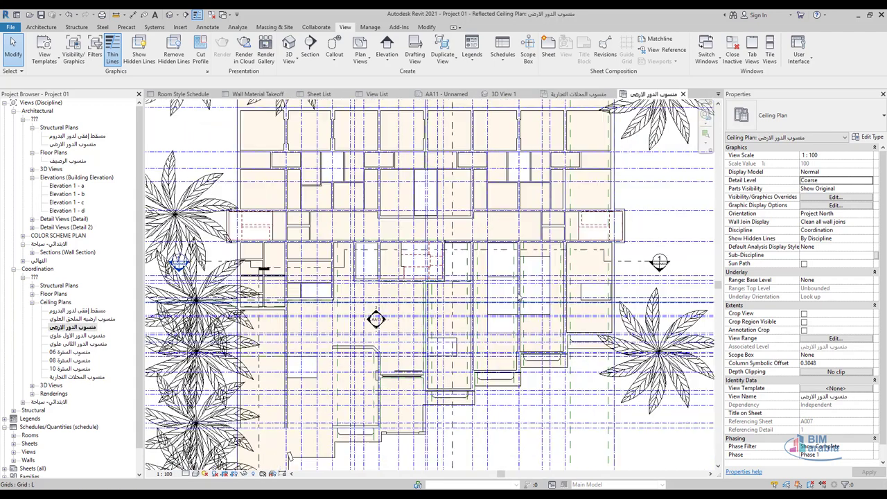
{"action": "scroll", "coordinate": [360, 298], "scroll_direction": "up", "scroll_amount": 3}
{"action": "middle_click_drag", "start_coordinate": [443, 271], "coordinate": [451, 274]}
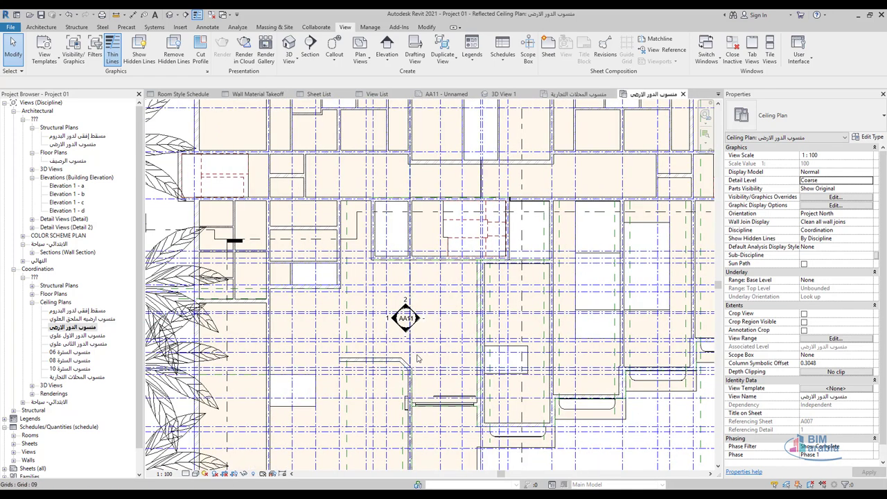
{"action": "scroll", "coordinate": [416, 346], "scroll_direction": "up", "scroll_amount": 2}
{"action": "scroll", "coordinate": [409, 325], "scroll_direction": "down", "scroll_amount": 2}
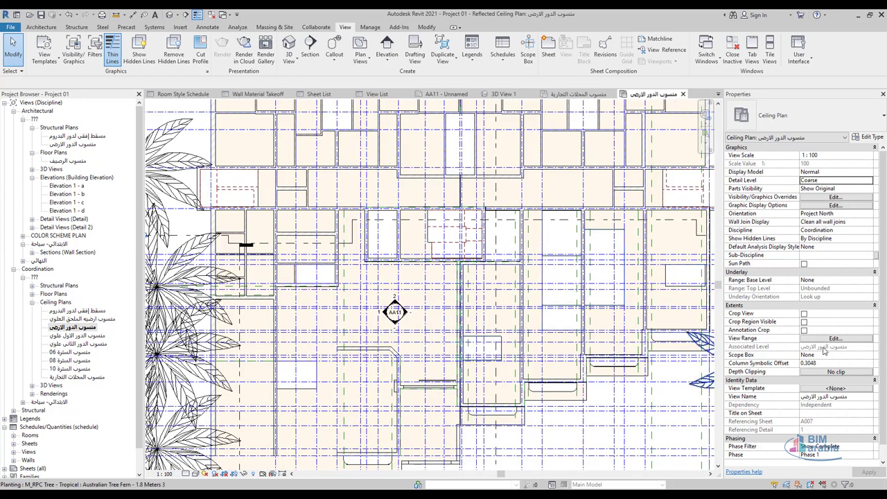
Set the View Range cut plane offset to 1.8 and pan the ceiling plan toward the target room
{"action": "left_click", "coordinate": [835, 338]}
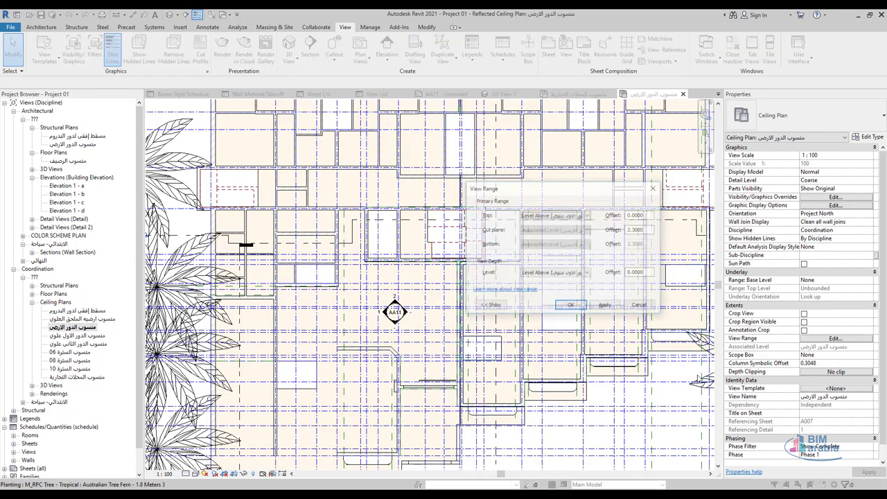
{"action": "left_click", "coordinate": [635, 229]}
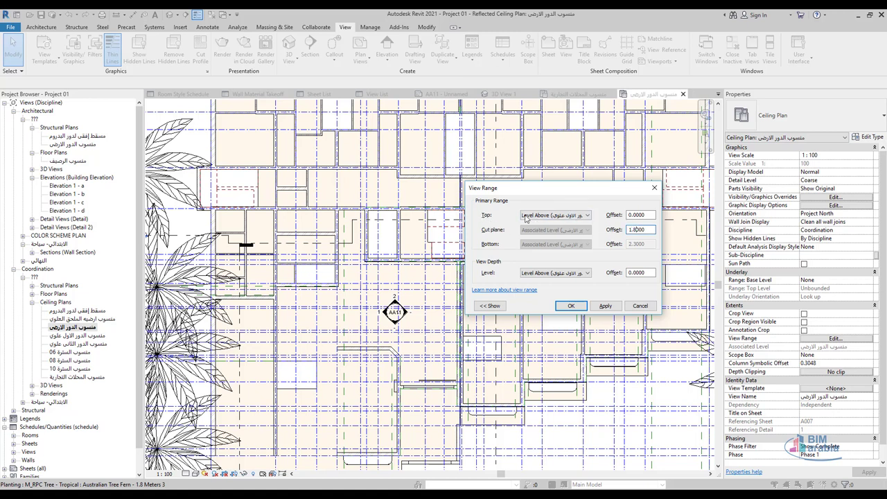
{"action": "type", "text": "1.8000"}
{"action": "left_click", "coordinate": [490, 306]}
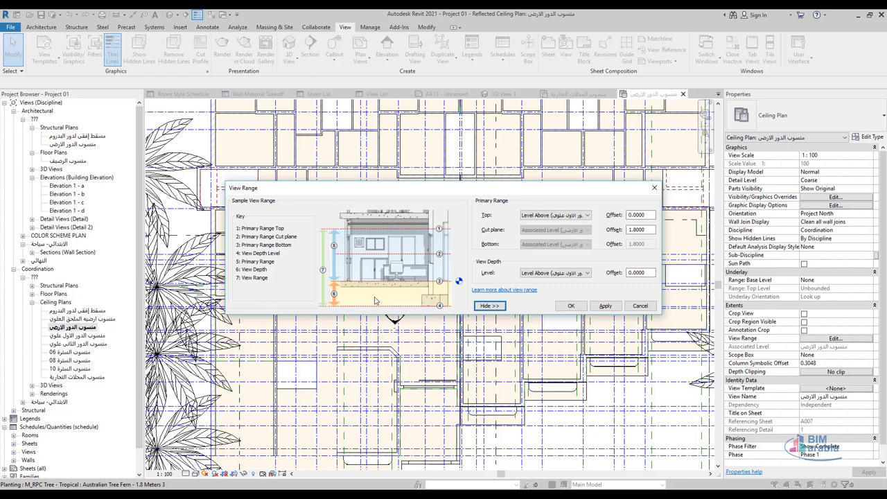
{"action": "left_click", "coordinate": [571, 307]}
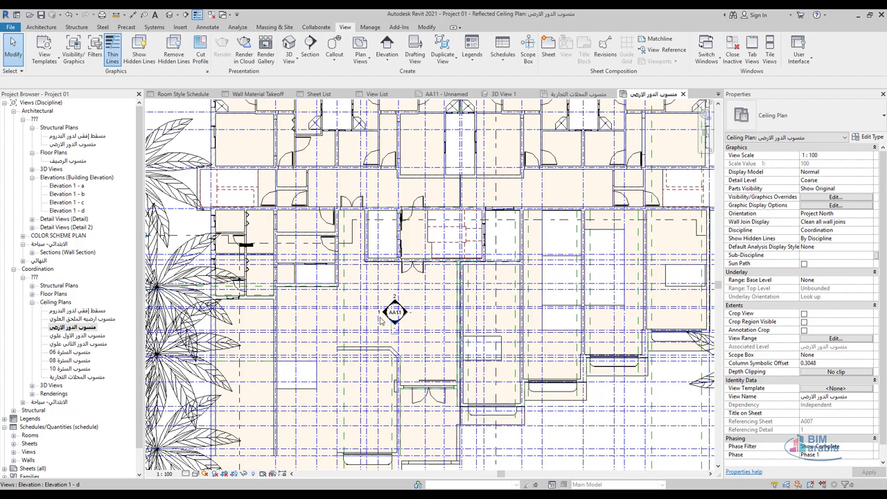
{"action": "scroll", "coordinate": [356, 305], "scroll_direction": "up", "scroll_amount": 2}
{"action": "scroll", "coordinate": [326, 271], "scroll_direction": "up", "scroll_amount": 2}
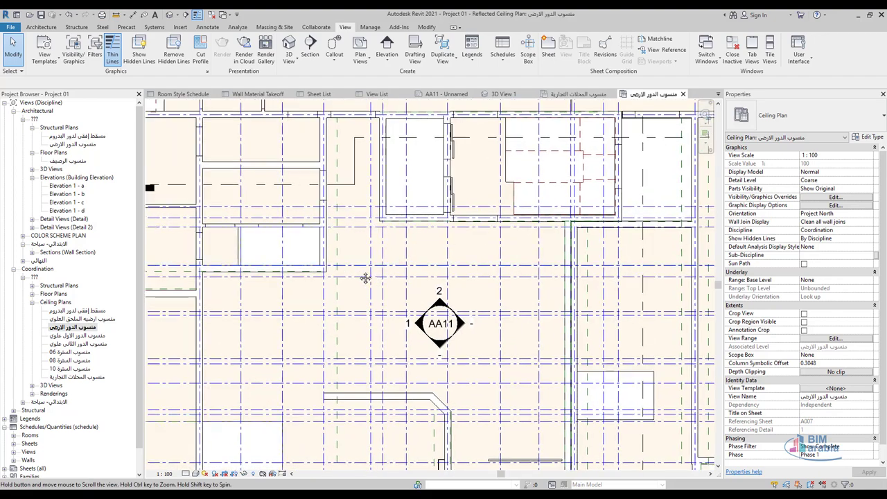
{"action": "middle_click_drag", "start_coordinate": [345, 132], "coordinate": [367, 187]}
{"action": "scroll", "coordinate": [426, 164], "scroll_direction": "down", "scroll_amount": 2}
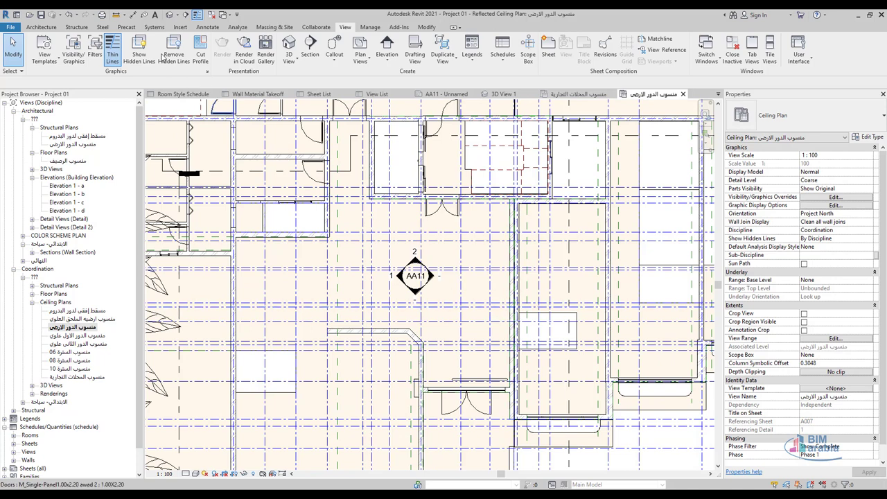
{"action": "left_click", "coordinate": [42, 27]}
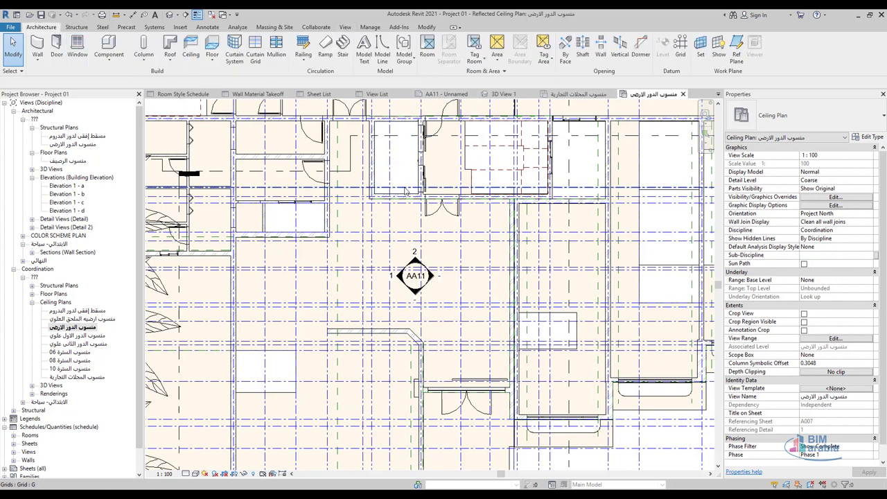
{"action": "scroll", "coordinate": [432, 250], "scroll_direction": "down", "scroll_amount": 1}
{"action": "middle_click_drag", "start_coordinate": [431, 250], "coordinate": [393, 312]}
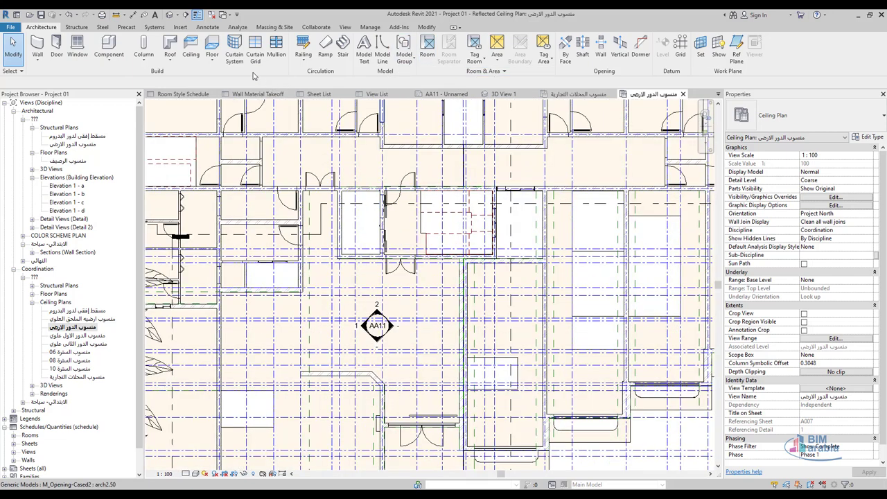
Place a Compound Ceiling 600 x 1200mm grid at 2.3 height offset in the right-hand room
{"action": "left_click", "coordinate": [191, 49]}
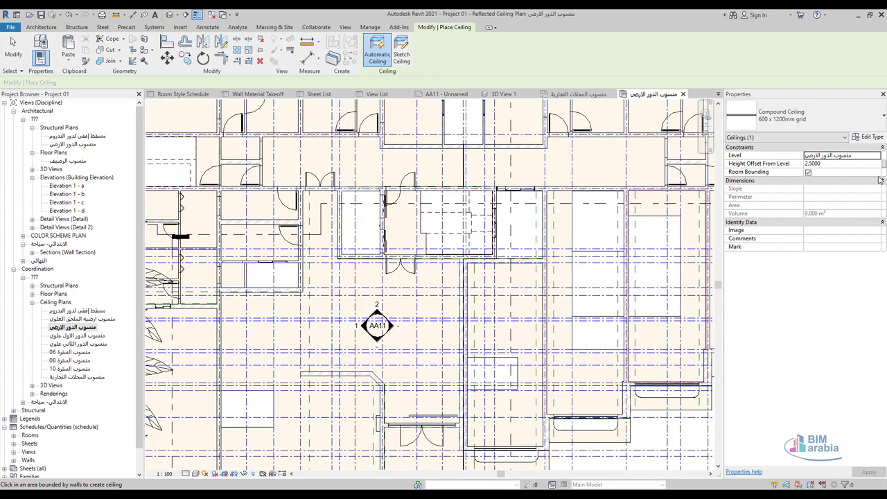
{"action": "left_click", "coordinate": [857, 164]}
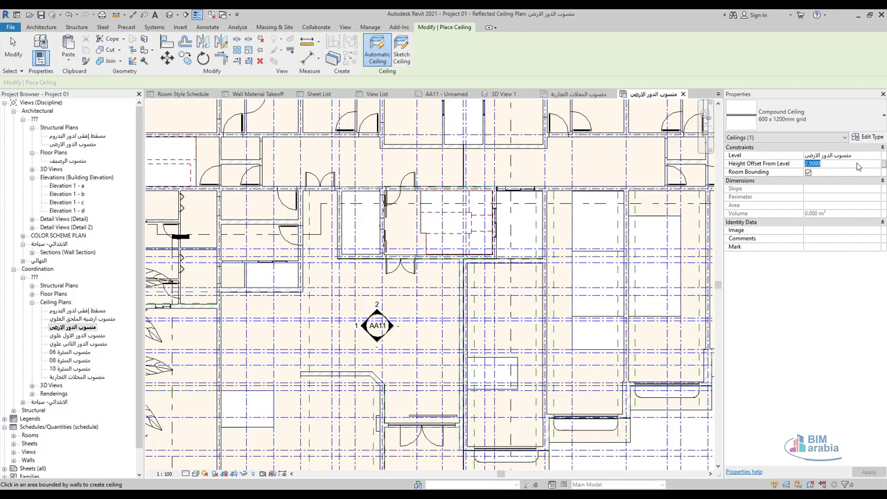
{"action": "type", "text": "2.3"}
{"action": "key", "text": "Return"}
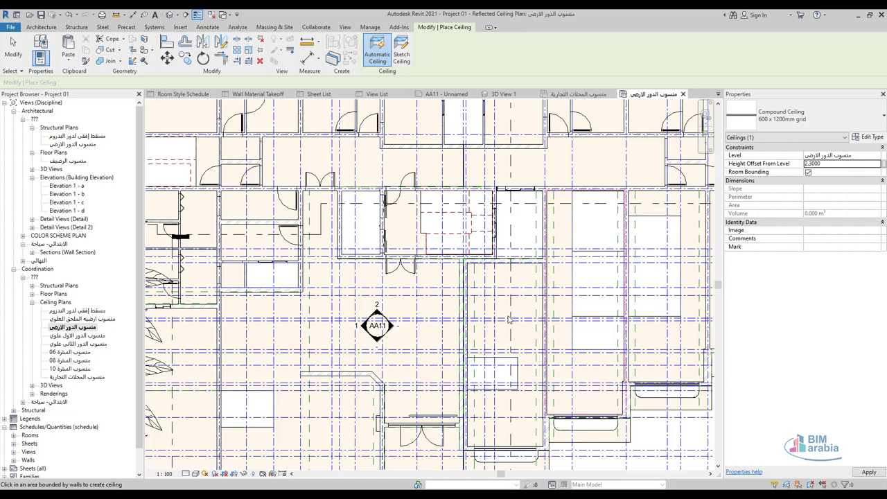
{"action": "left_click", "coordinate": [806, 109]}
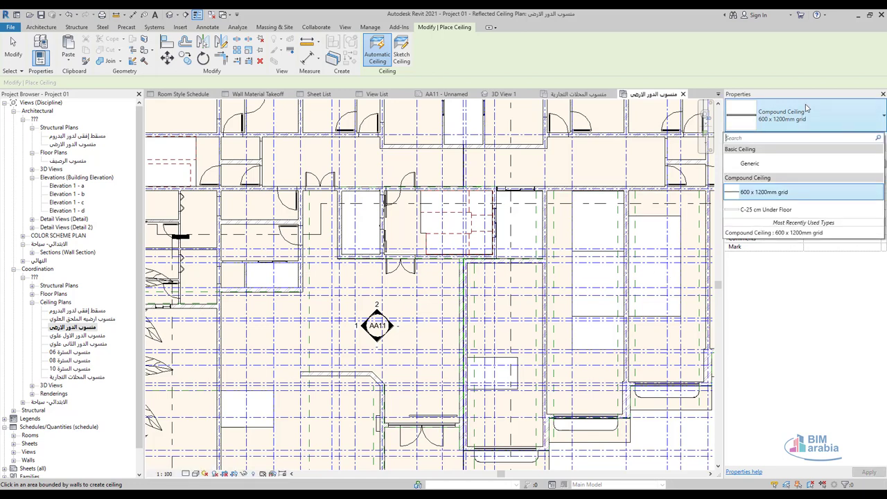
{"action": "left_click", "coordinate": [780, 194]}
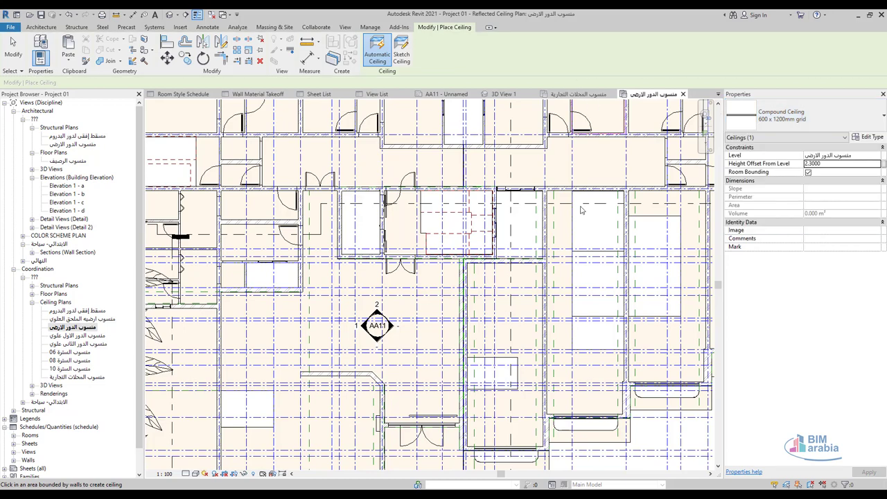
{"action": "scroll", "coordinate": [435, 396], "scroll_direction": "up", "scroll_amount": 4}
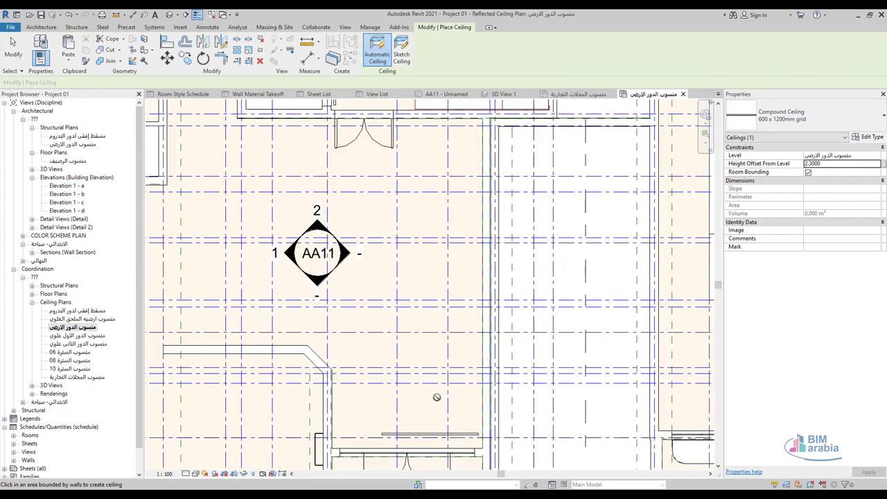
{"action": "left_click", "coordinate": [608, 286]}
{"action": "key", "text": "Escape"}
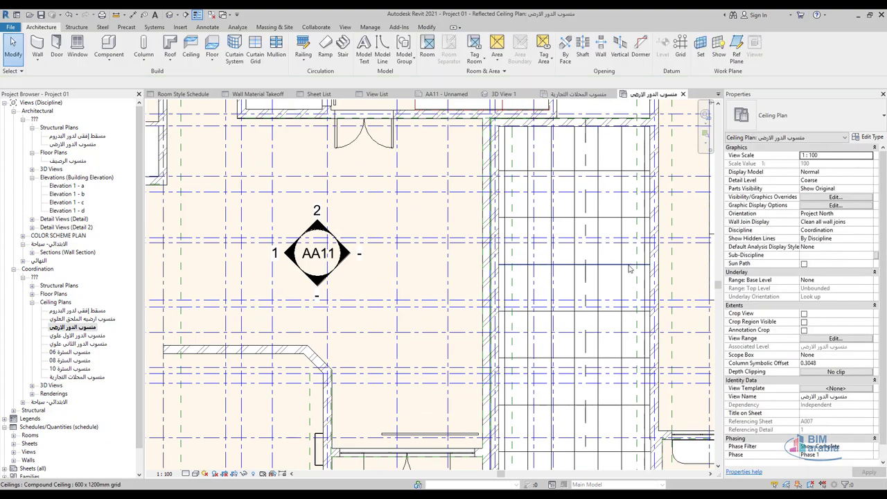
Select the new ceiling and pan to its edge along the wall
{"action": "scroll", "coordinate": [580, 263], "scroll_direction": "up", "scroll_amount": 5}
{"action": "left_click", "coordinate": [580, 263]}
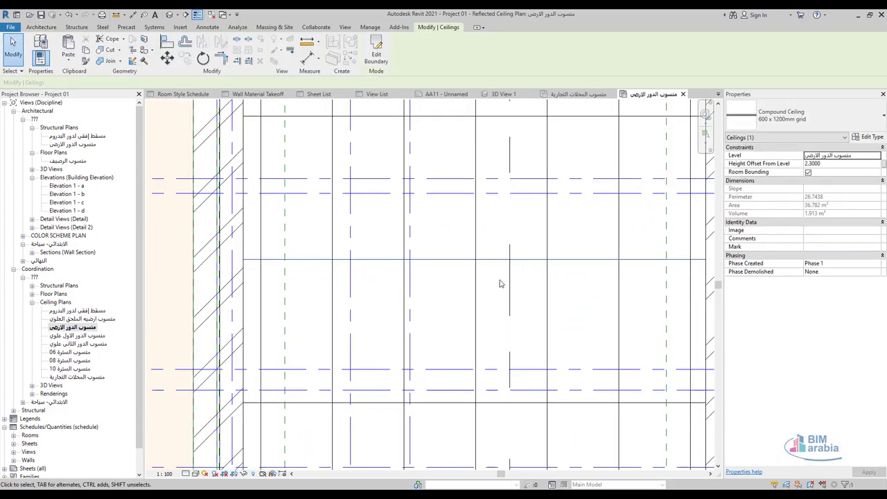
{"action": "scroll", "coordinate": [507, 222], "scroll_direction": "down", "scroll_amount": 2}
{"action": "scroll", "coordinate": [507, 217], "scroll_direction": "down", "scroll_amount": 2}
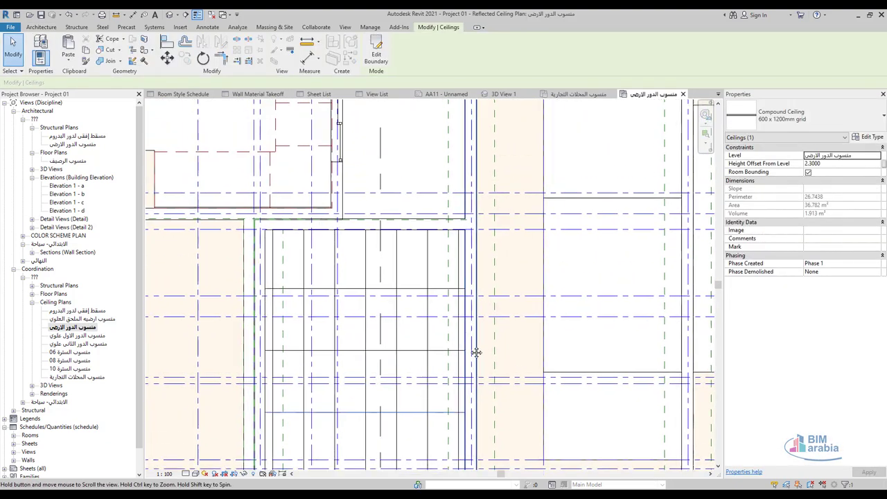
{"action": "scroll", "coordinate": [404, 239], "scroll_direction": "up", "scroll_amount": 3}
{"action": "scroll", "coordinate": [404, 239], "scroll_direction": "up", "scroll_amount": 1}
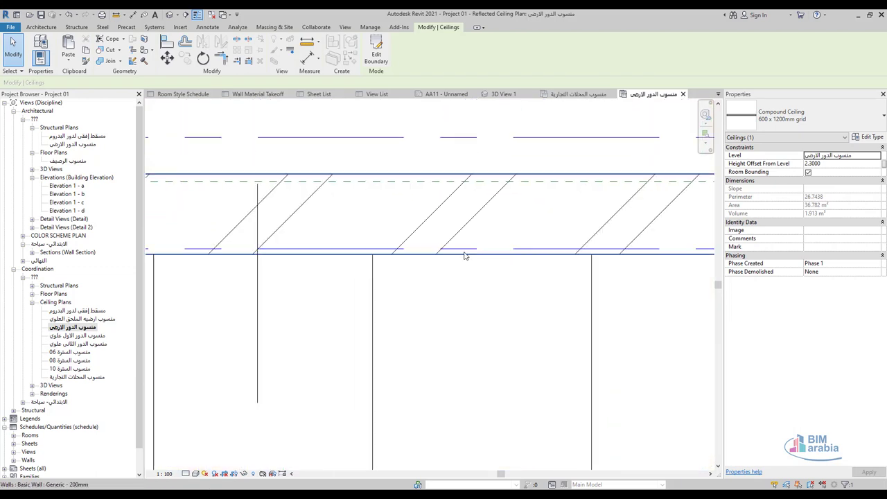
{"action": "mouse_move", "coordinate": [404, 239]}
{"action": "middle_mouse_down"}
{"action": "mouse_move", "coordinate": [428, 219]}
{"action": "mouse_move", "coordinate": [423, 207]}
{"action": "middle_mouse_up"}
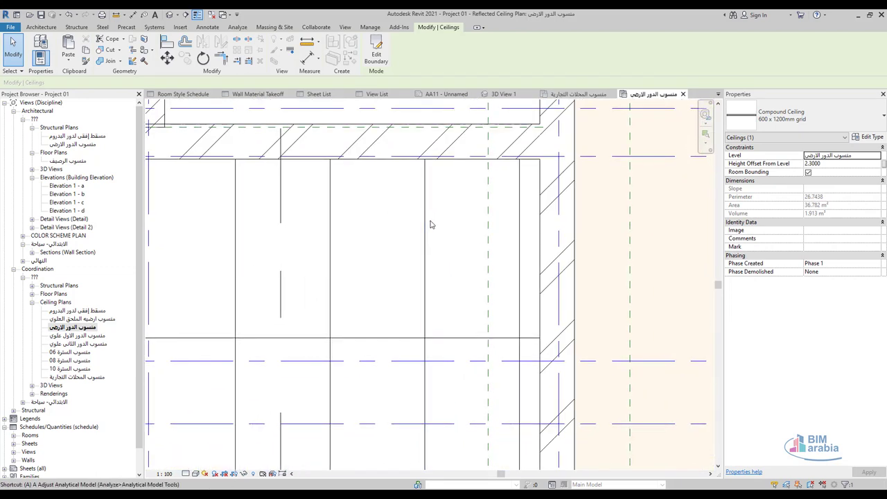
Align the ceiling's top grid line to the top wall using AL
{"action": "key", "text": "Escape"}
{"action": "key", "text": "a"}
{"action": "key", "text": "l"}
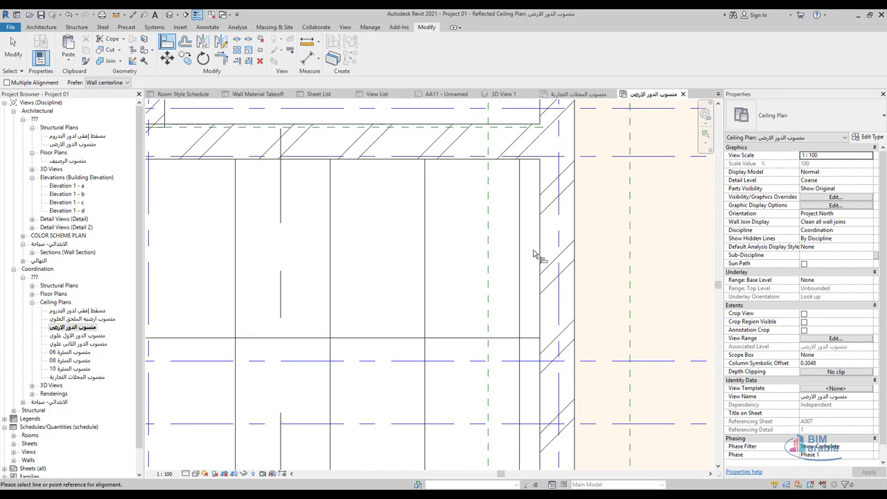
{"action": "left_click", "coordinate": [541, 257]}
{"action": "left_click", "coordinate": [519, 270]}
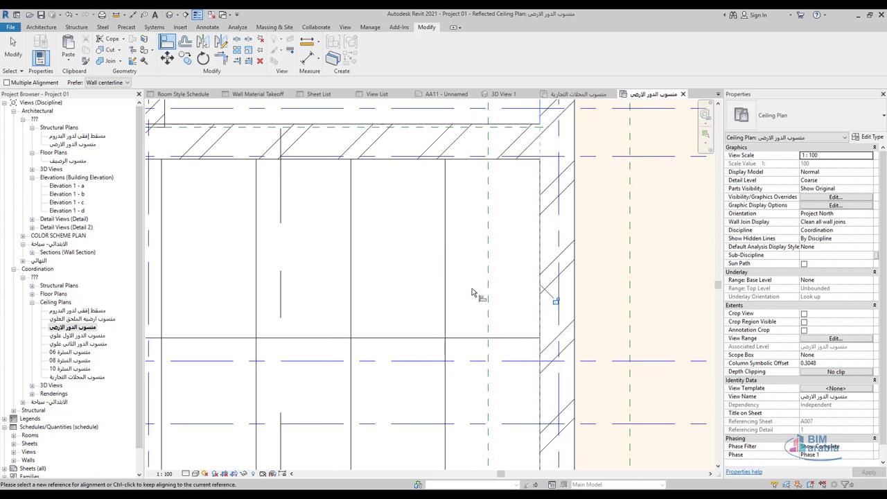
{"action": "left_click", "coordinate": [414, 169]}
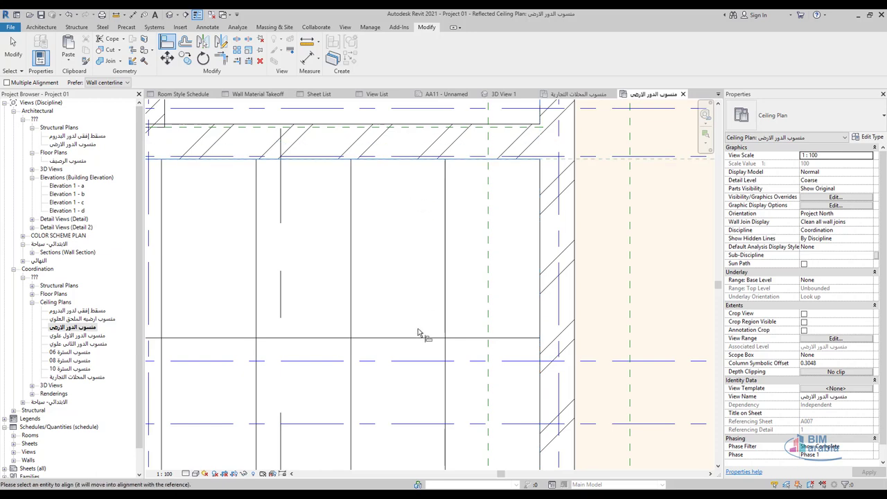
{"action": "left_click", "coordinate": [416, 175]}
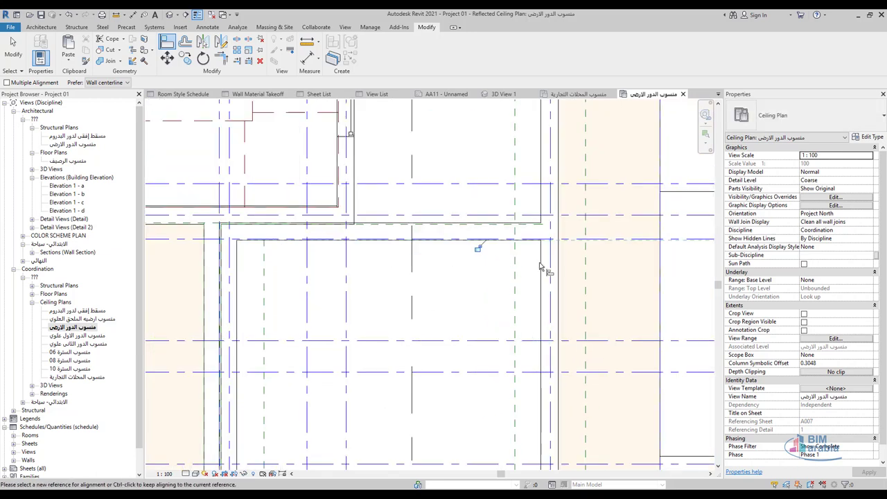
{"action": "key", "text": "Escape"}
{"action": "key", "text": "Escape"}
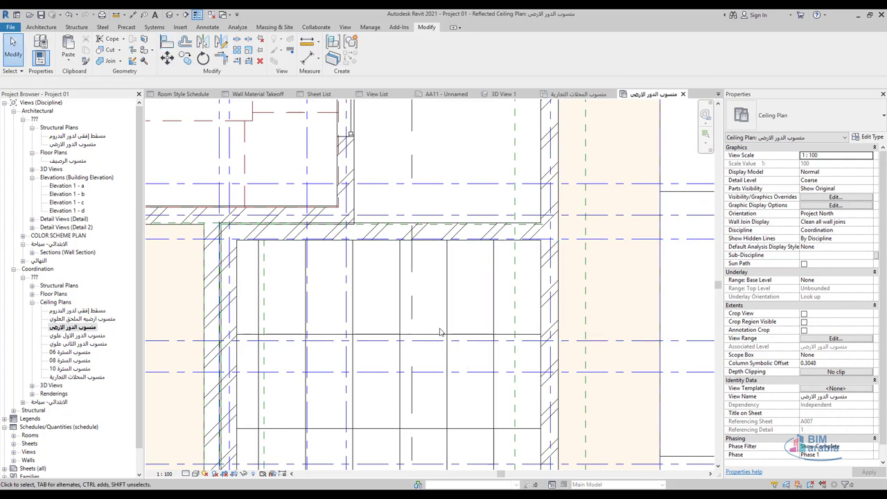
Rotate the selected ceiling grid to a new angle with RO
{"action": "scroll", "coordinate": [476, 279], "scroll_direction": "down", "scroll_amount": 2}
{"action": "left_click", "coordinate": [454, 294]}
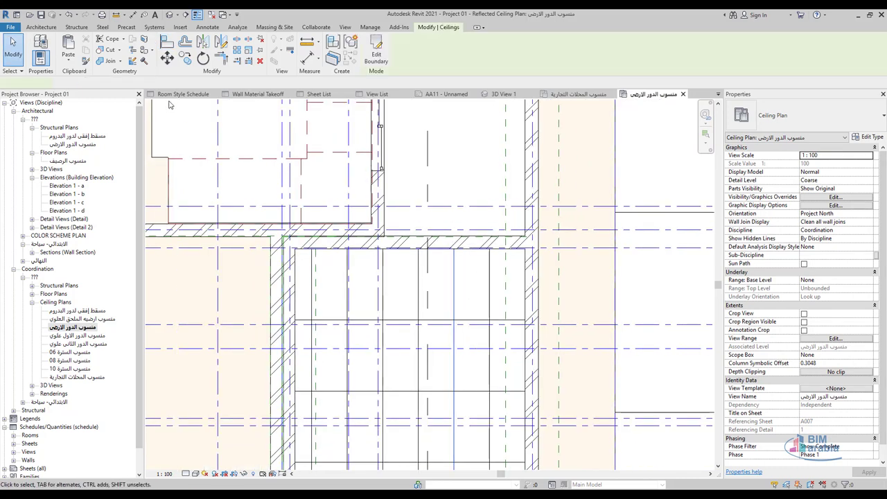
{"action": "key", "text": "r"}
{"action": "key", "text": "o"}
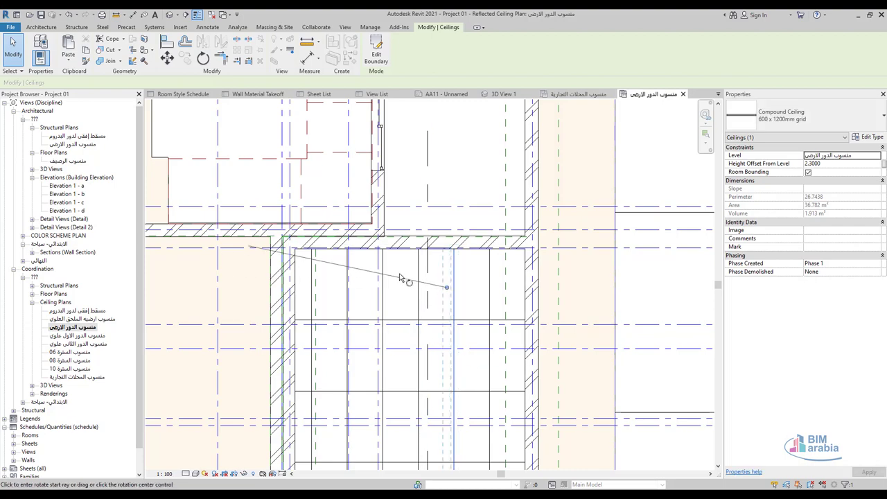
{"action": "scroll", "coordinate": [400, 278], "scroll_direction": "down", "scroll_amount": 2}
{"action": "scroll", "coordinate": [440, 283], "scroll_direction": "up", "scroll_amount": 2}
{"action": "scroll", "coordinate": [395, 221], "scroll_direction": "up", "scroll_amount": 2}
{"action": "left_click", "coordinate": [396, 219]}
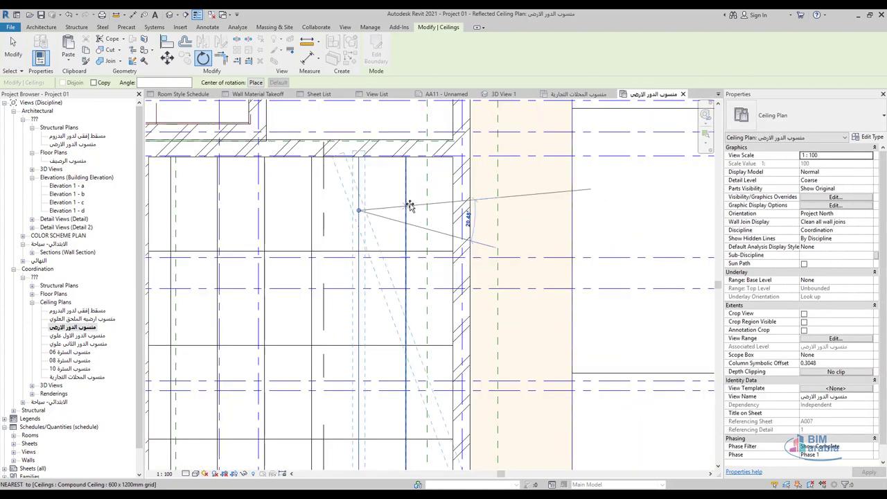
{"action": "left_click", "coordinate": [409, 206]}
Open Edit Type for the 600 x 1200mm grid ceiling
{"action": "scroll", "coordinate": [400, 300], "scroll_direction": "down", "scroll_amount": 2}
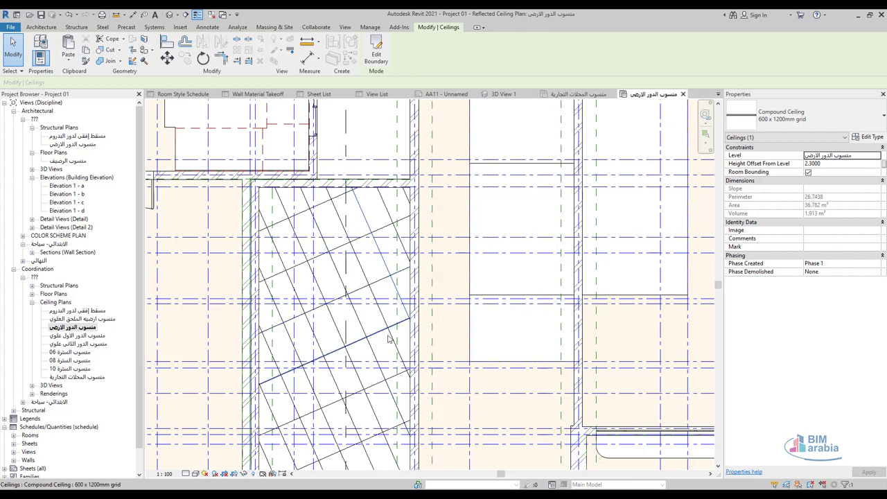
{"action": "scroll", "coordinate": [341, 221], "scroll_direction": "up", "scroll_amount": 2}
{"action": "scroll", "coordinate": [352, 239], "scroll_direction": "up", "scroll_amount": 2}
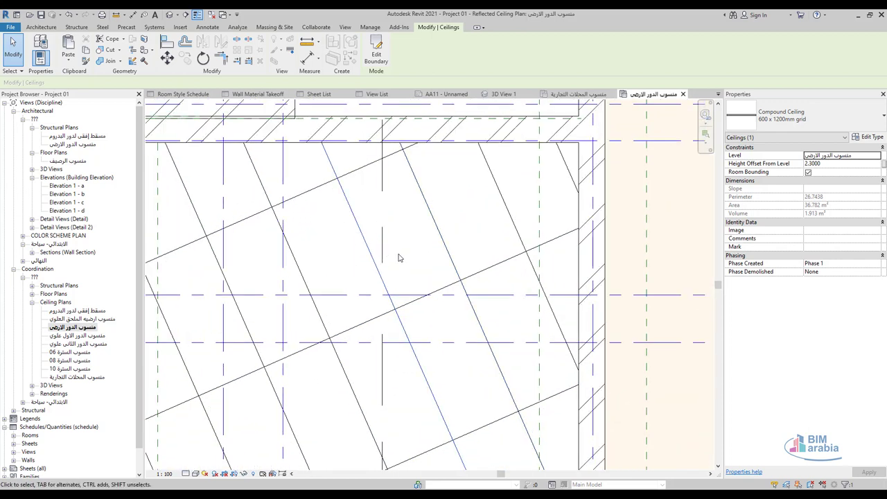
{"action": "left_click", "coordinate": [870, 137]}
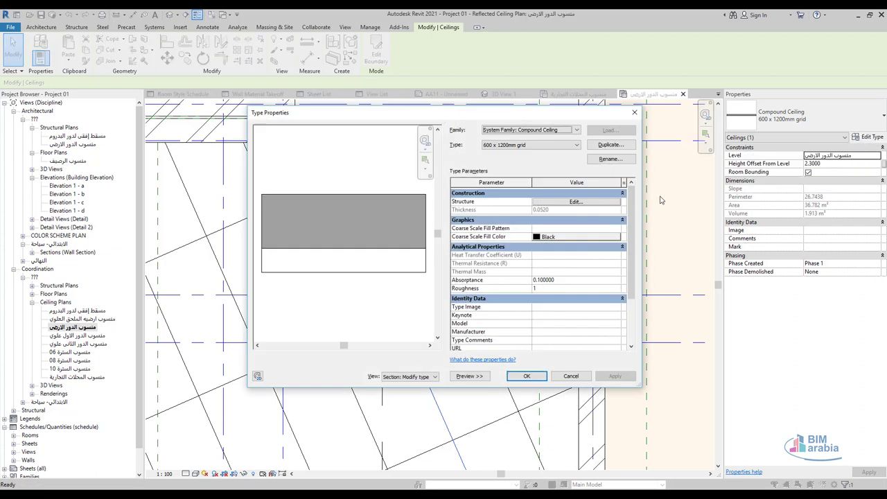
Duplicate the ceiling type as '600 x 600mm grid 2'
{"action": "left_click", "coordinate": [610, 144]}
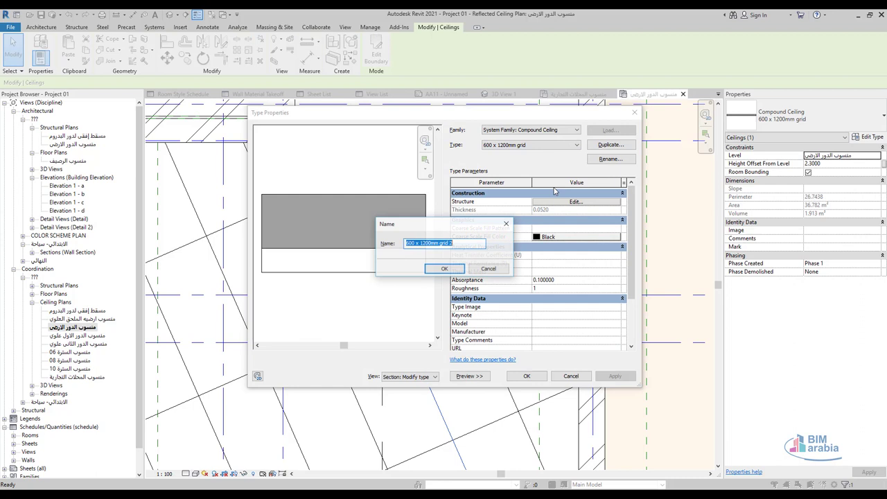
{"action": "left_click", "coordinate": [425, 242]}
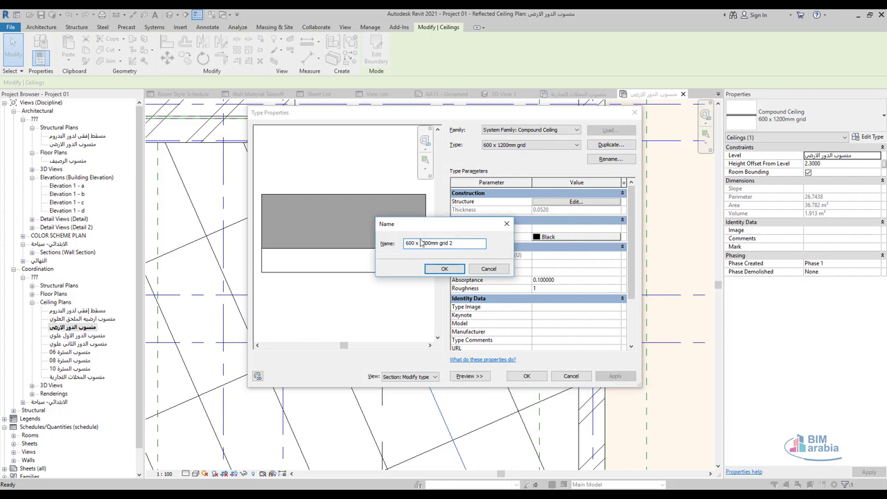
{"action": "left_click_drag", "start_coordinate": [421, 243], "coordinate": [431, 243]}
{"action": "type", "text": "600 x "}
{"action": "type", "text": "6"}
{"action": "left_click", "coordinate": [444, 268]}
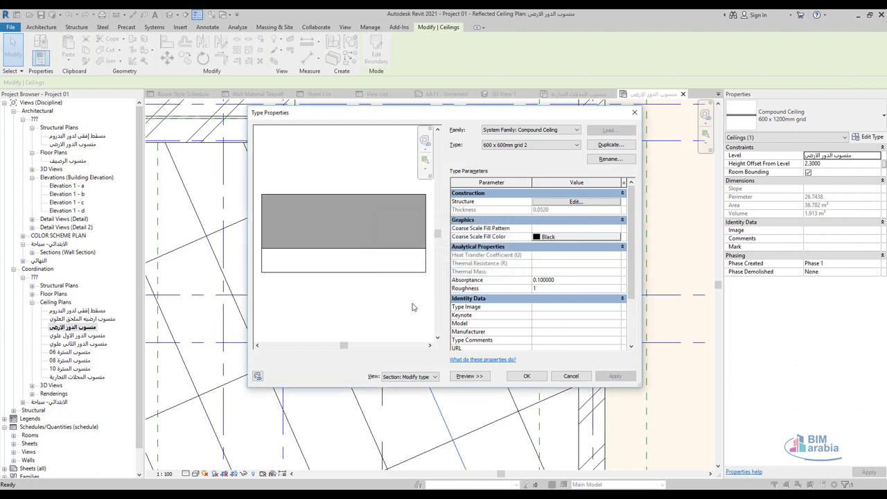
Open the new type's structure and browse the Finish layer's material
{"action": "left_click", "coordinate": [575, 202]}
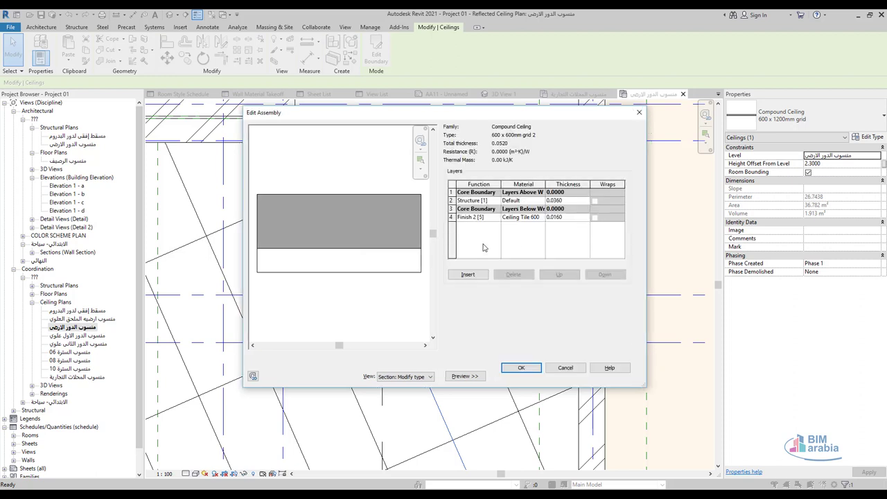
{"action": "left_click", "coordinate": [532, 217]}
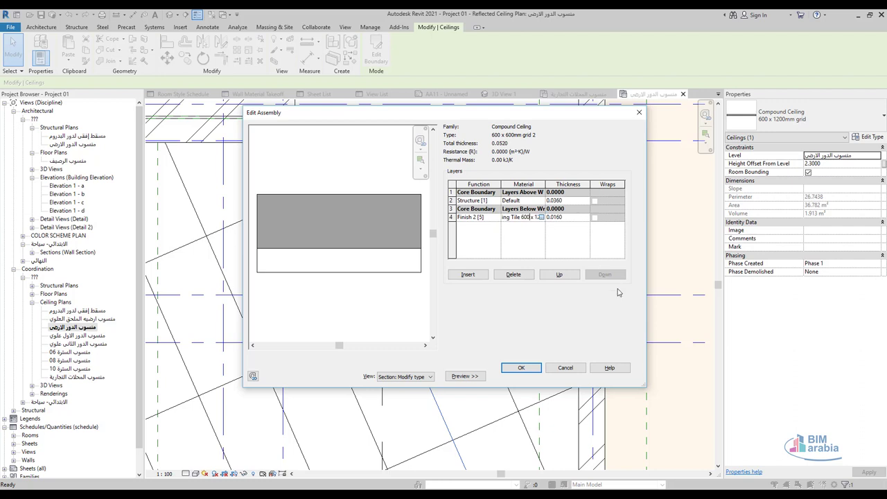
{"action": "left_click", "coordinate": [543, 217]}
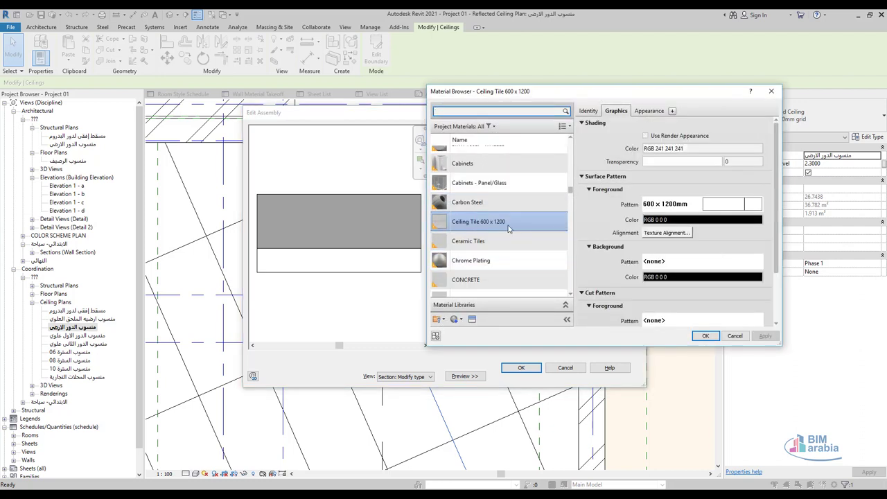
Duplicate Ceiling Tile 600 x 1200 and rename the copy Ceiling Tile 600 x 600
{"action": "scroll", "coordinate": [505, 252], "scroll_direction": "down", "scroll_amount": 1}
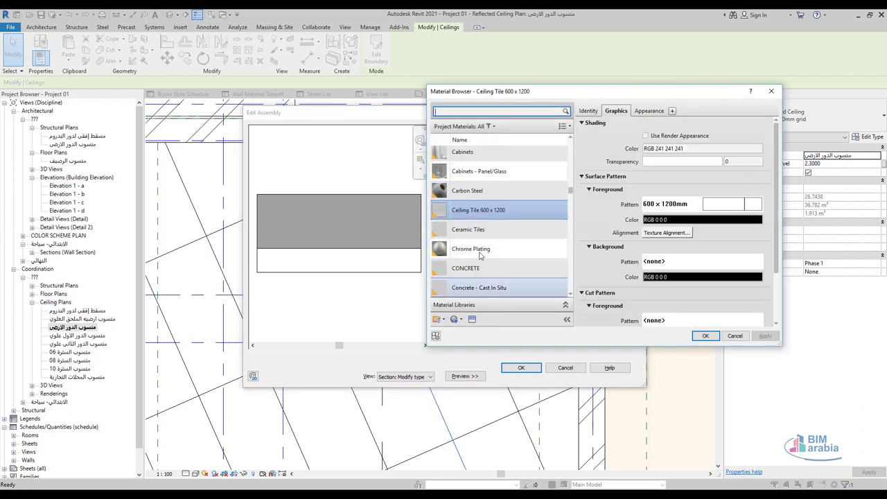
{"action": "left_click", "coordinate": [483, 211]}
{"action": "right_click", "coordinate": [483, 212]}
{"action": "left_click", "coordinate": [506, 223]}
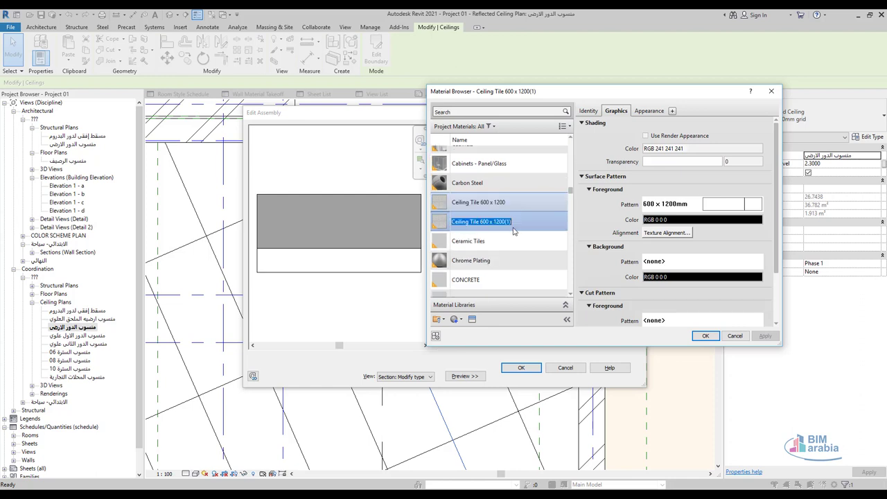
{"action": "left_click", "coordinate": [507, 222]}
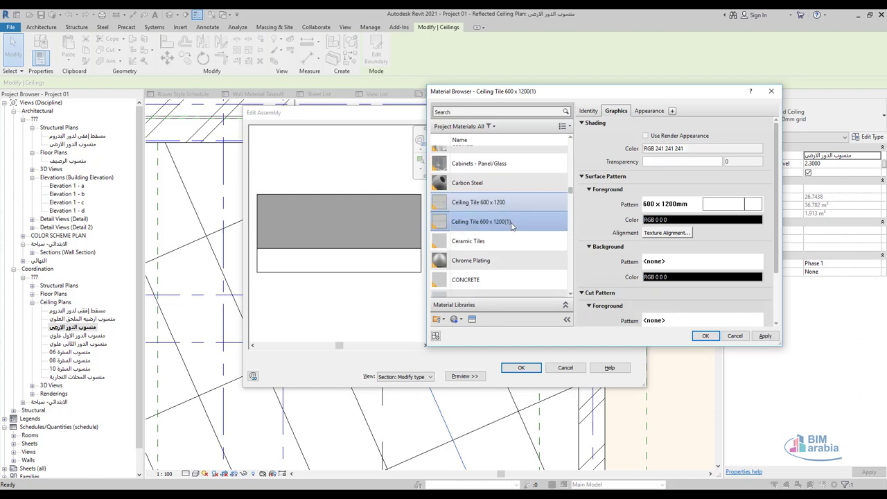
{"action": "left_click_drag", "start_coordinate": [512, 226], "coordinate": [494, 228]}
{"action": "type", "text": "6000"}
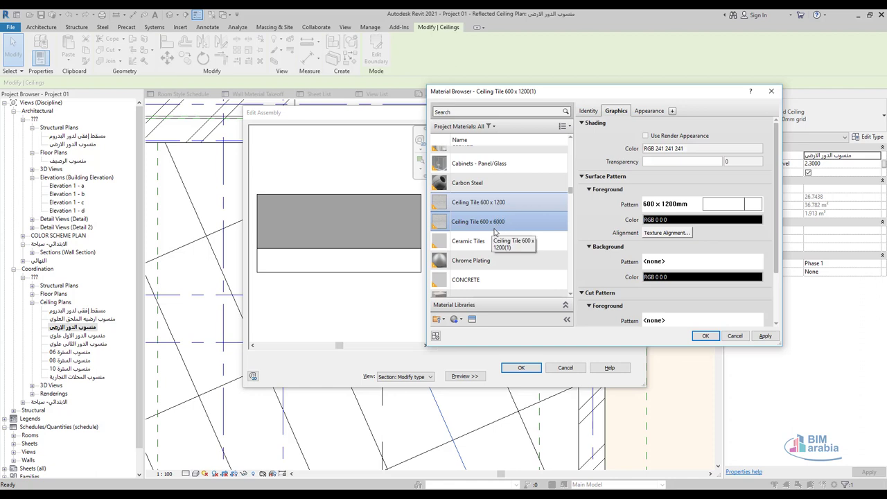
{"action": "key", "text": "Return"}
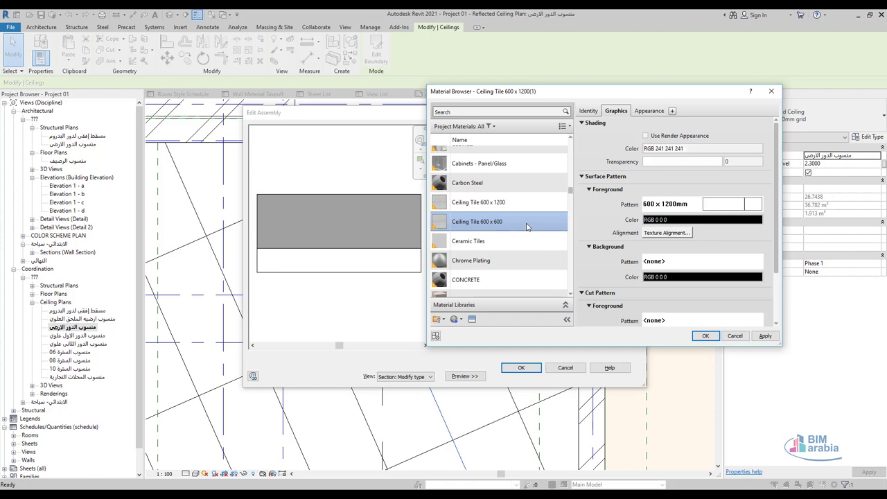
Set its surface pattern to 600 x 600mm and accept it for the finish layer
{"action": "left_click", "coordinate": [705, 209]}
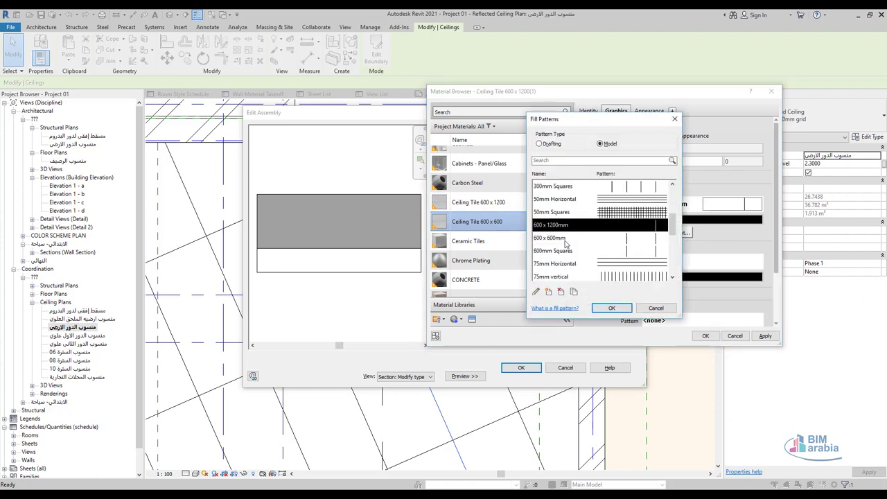
{"action": "left_click", "coordinate": [565, 241]}
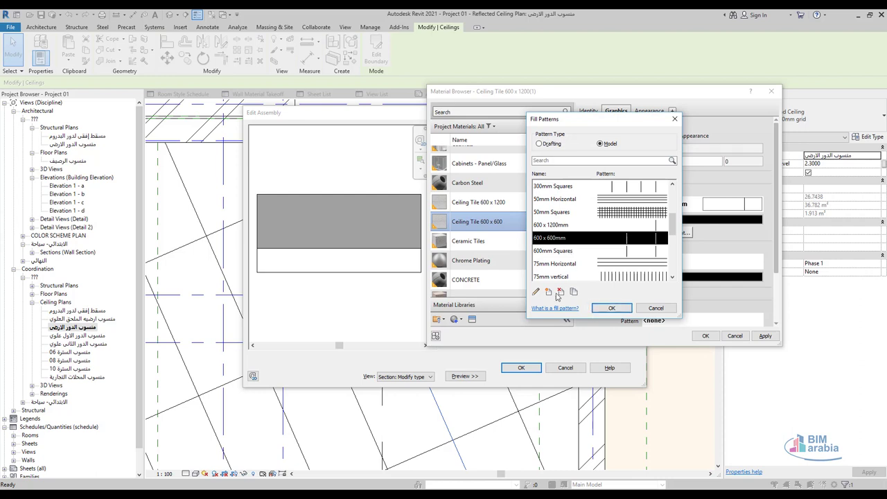
{"action": "left_click", "coordinate": [535, 292]}
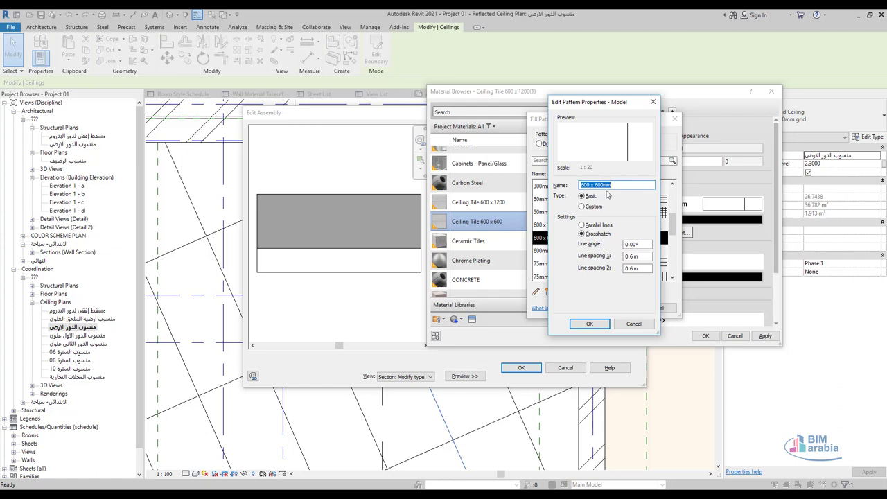
{"action": "left_click", "coordinate": [600, 326]}
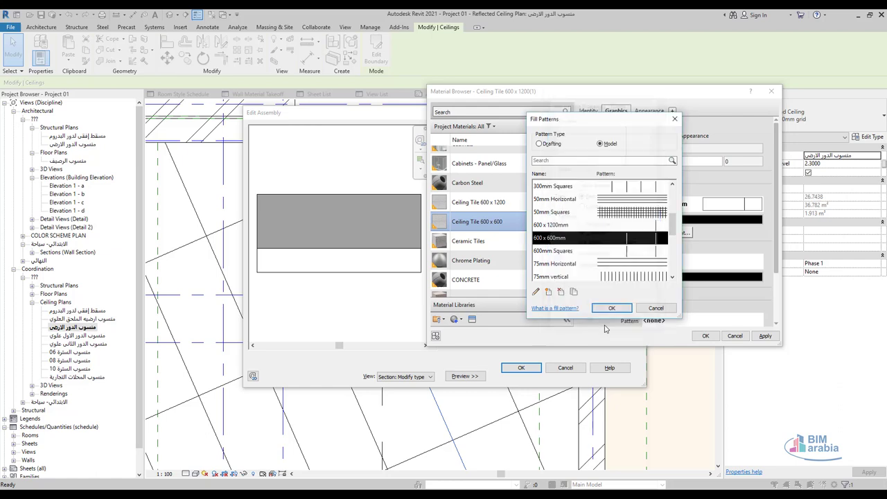
{"action": "left_click", "coordinate": [612, 309]}
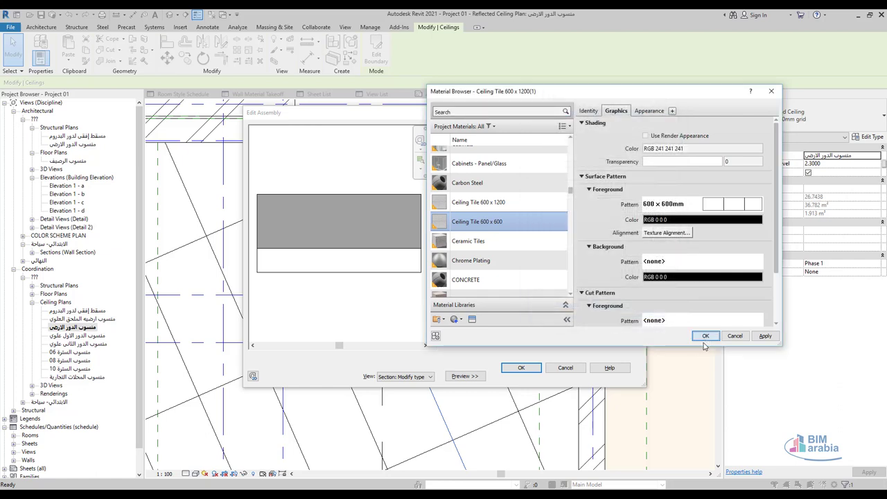
{"action": "left_click", "coordinate": [705, 337]}
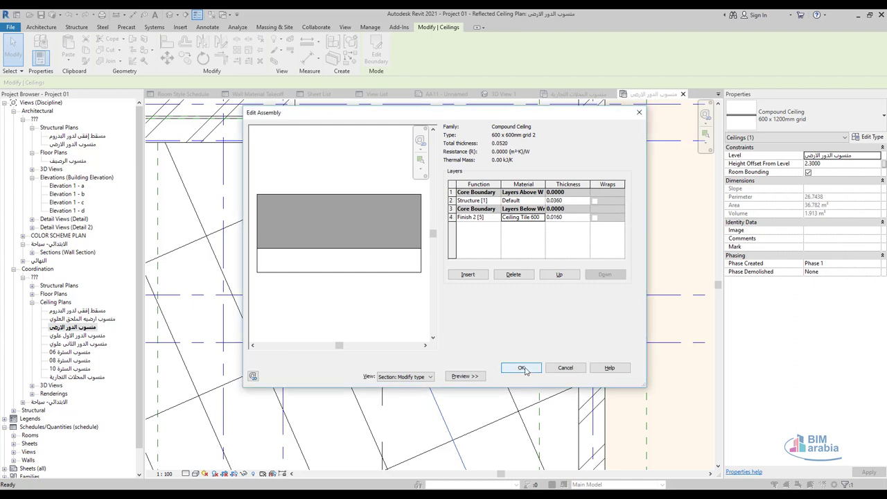
{"action": "left_click", "coordinate": [523, 367]}
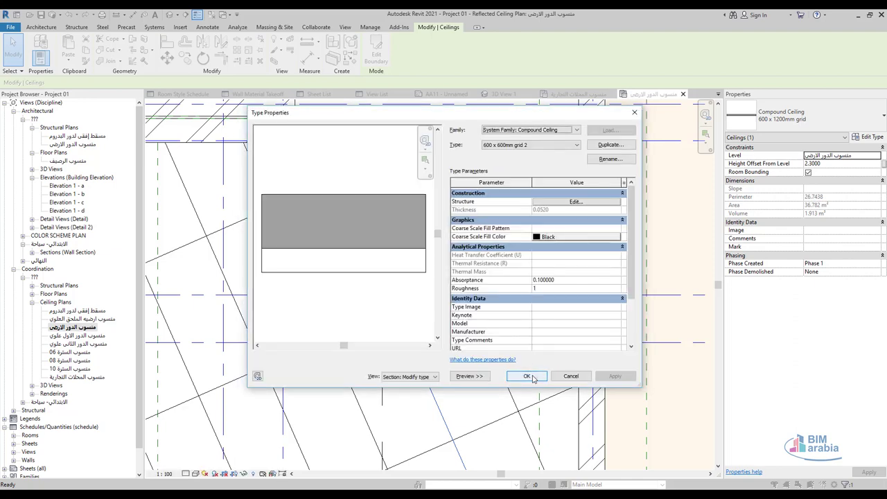
Confirm the 600 x 600mm grid 2 type and zoom out to check the rotated square tiles
{"action": "left_click", "coordinate": [528, 376]}
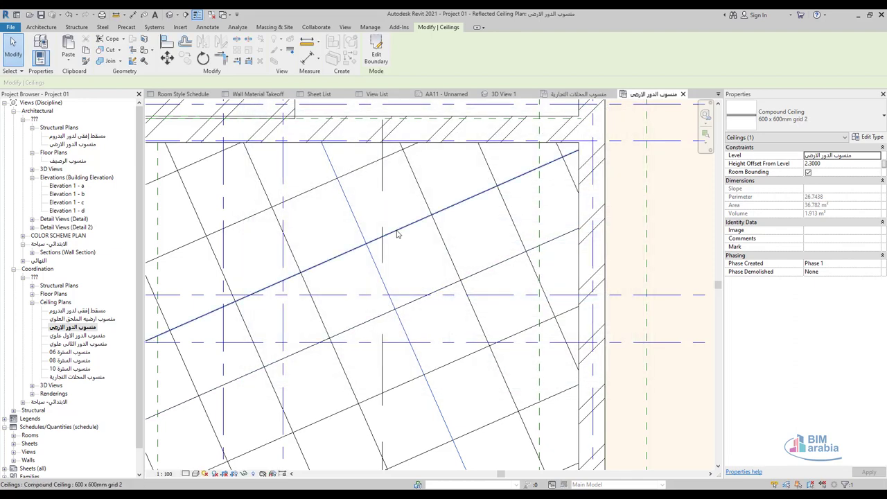
{"action": "scroll", "coordinate": [399, 239], "scroll_direction": "down", "scroll_amount": 2}
{"action": "scroll", "coordinate": [437, 316], "scroll_direction": "down", "scroll_amount": 2}
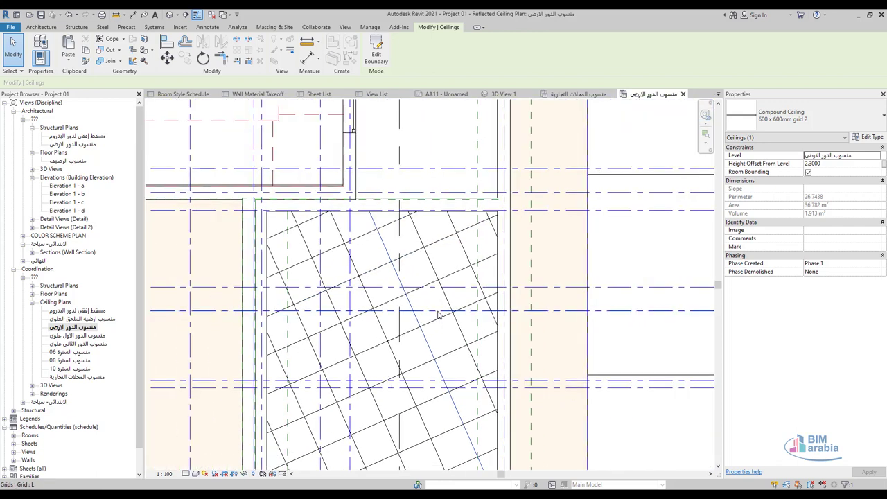
{"action": "scroll", "coordinate": [451, 243], "scroll_direction": "up", "scroll_amount": 2}
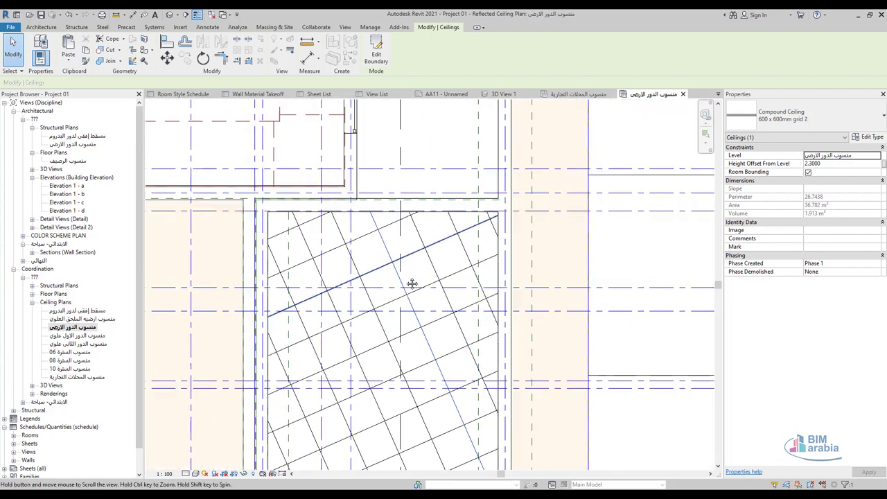
{"action": "scroll", "coordinate": [381, 251], "scroll_direction": "down", "scroll_amount": 2}
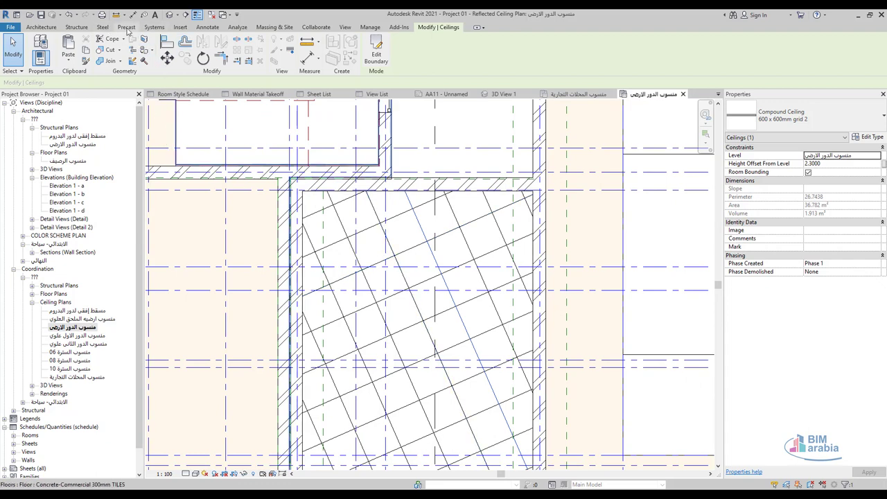
{"action": "scroll", "coordinate": [193, 60], "scroll_direction": "up", "scroll_amount": 9}
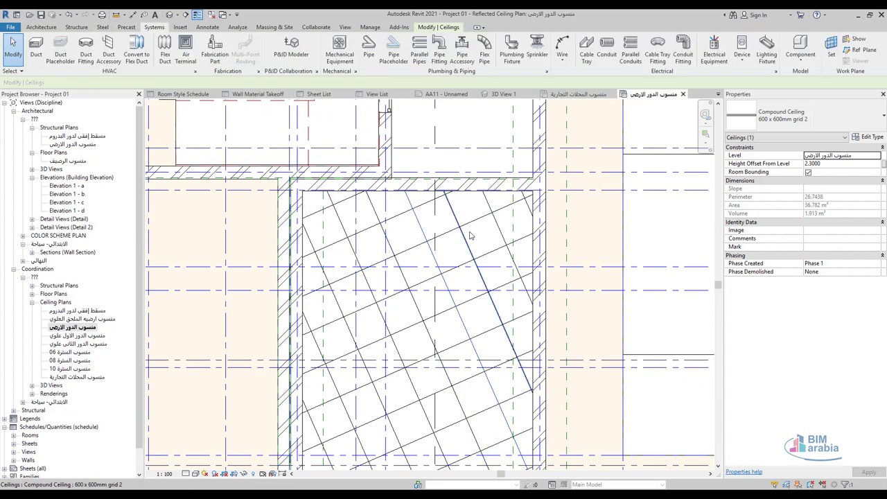
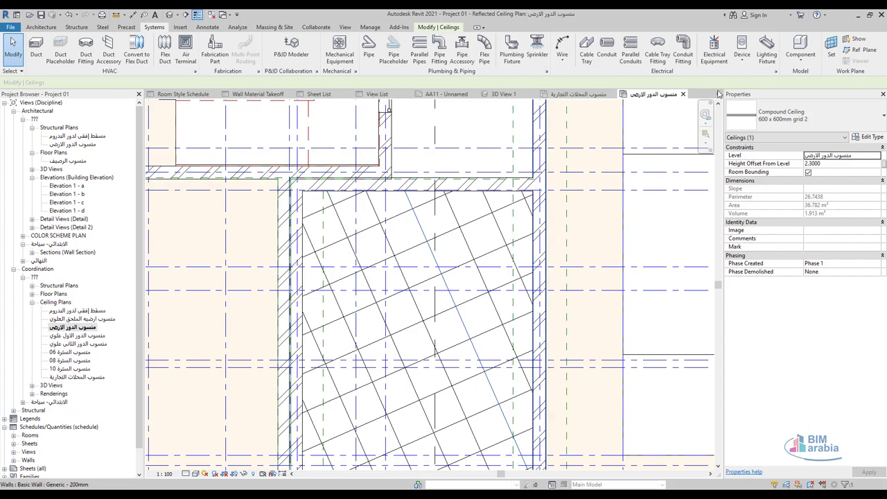
Choose the 152mm recessed can downlight fixture, survey the plan, then cancel fixture placement
{"action": "left_click", "coordinate": [768, 52]}
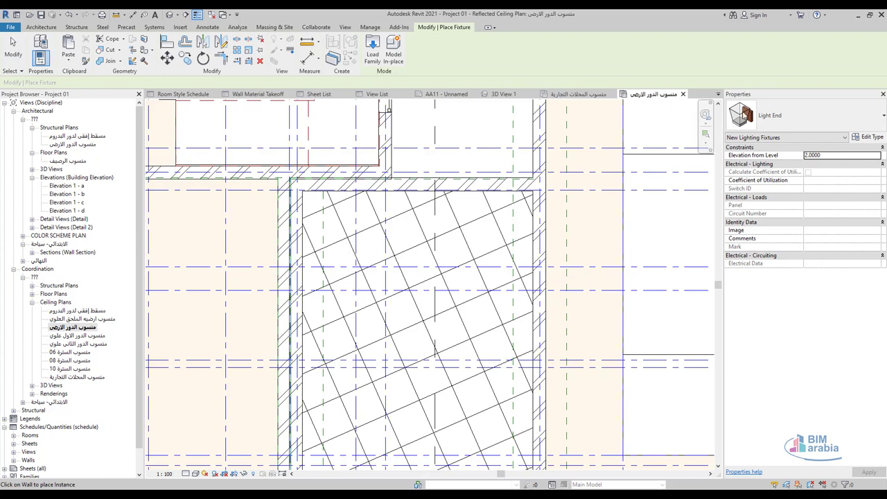
{"action": "left_click", "coordinate": [794, 122]}
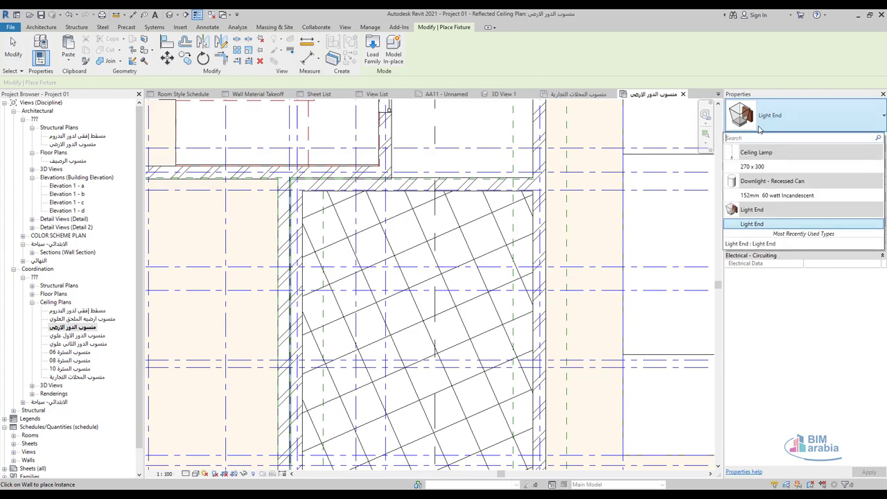
{"action": "left_click", "coordinate": [783, 196]}
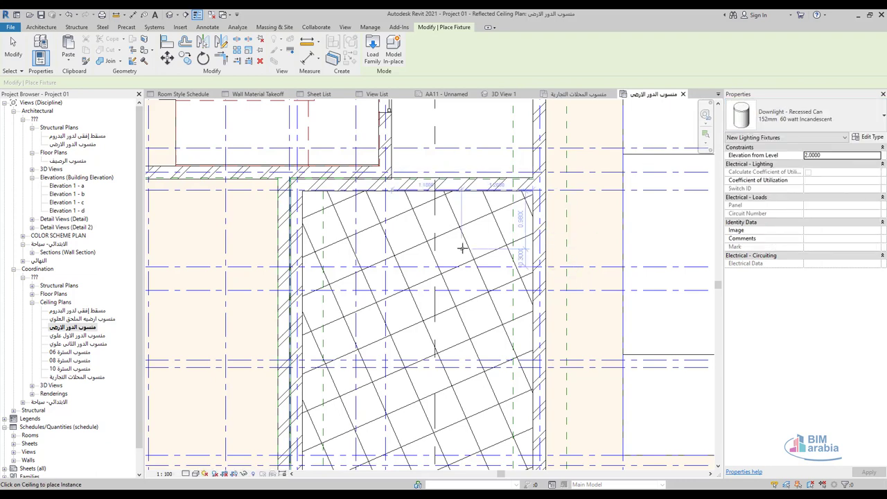
{"action": "scroll", "coordinate": [481, 232], "scroll_direction": "up", "scroll_amount": 2}
{"action": "scroll", "coordinate": [489, 227], "scroll_direction": "up", "scroll_amount": 3}
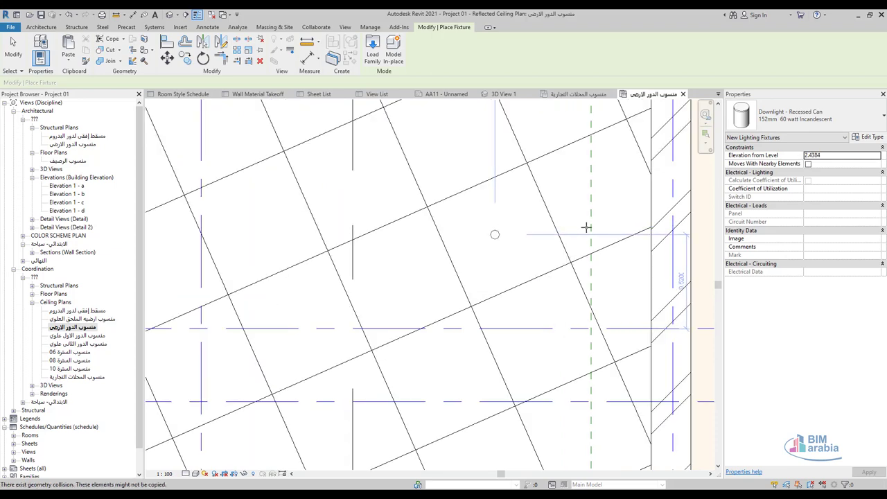
{"action": "scroll", "coordinate": [586, 227], "scroll_direction": "down", "scroll_amount": 2}
{"action": "scroll", "coordinate": [586, 227], "scroll_direction": "down", "scroll_amount": 2}
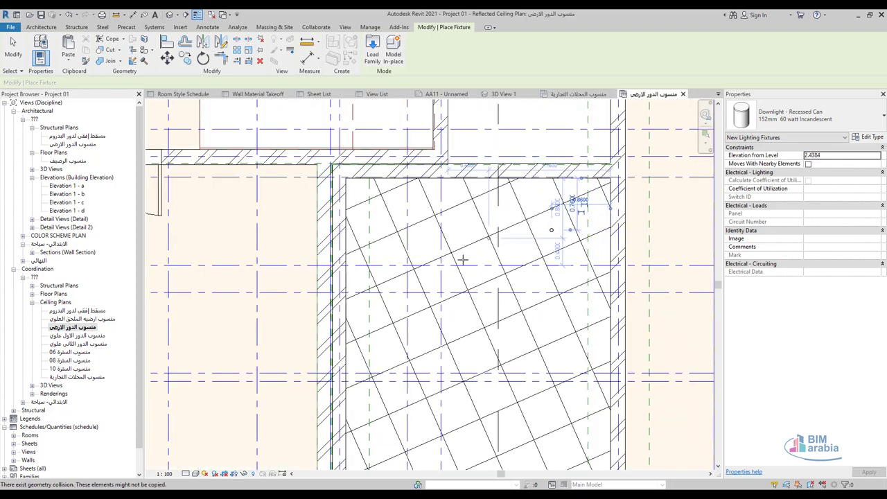
{"action": "scroll", "coordinate": [463, 260], "scroll_direction": "up", "scroll_amount": 3}
{"action": "scroll", "coordinate": [388, 277], "scroll_direction": "down", "scroll_amount": 3}
{"action": "scroll", "coordinate": [398, 298], "scroll_direction": "up", "scroll_amount": 3}
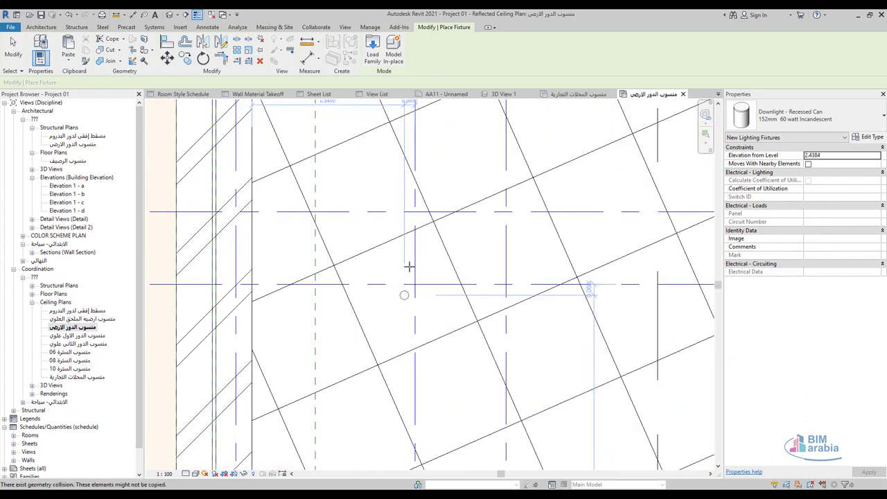
{"action": "scroll", "coordinate": [408, 266], "scroll_direction": "down", "scroll_amount": 2}
{"action": "scroll", "coordinate": [406, 257], "scroll_direction": "up", "scroll_amount": 2}
{"action": "scroll", "coordinate": [470, 405], "scroll_direction": "up", "scroll_amount": 2}
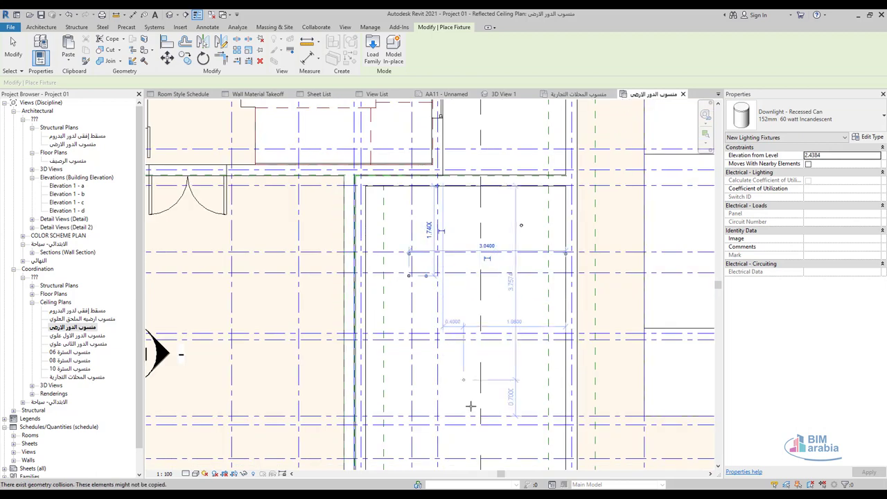
{"action": "scroll", "coordinate": [430, 313], "scroll_direction": "up", "scroll_amount": 2}
{"action": "scroll", "coordinate": [415, 307], "scroll_direction": "up", "scroll_amount": 1}
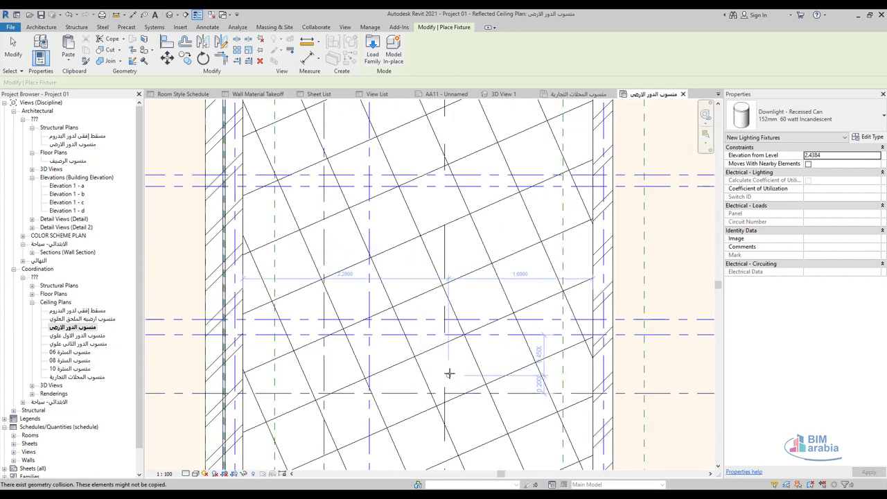
{"action": "scroll", "coordinate": [452, 371], "scroll_direction": "up", "scroll_amount": 2}
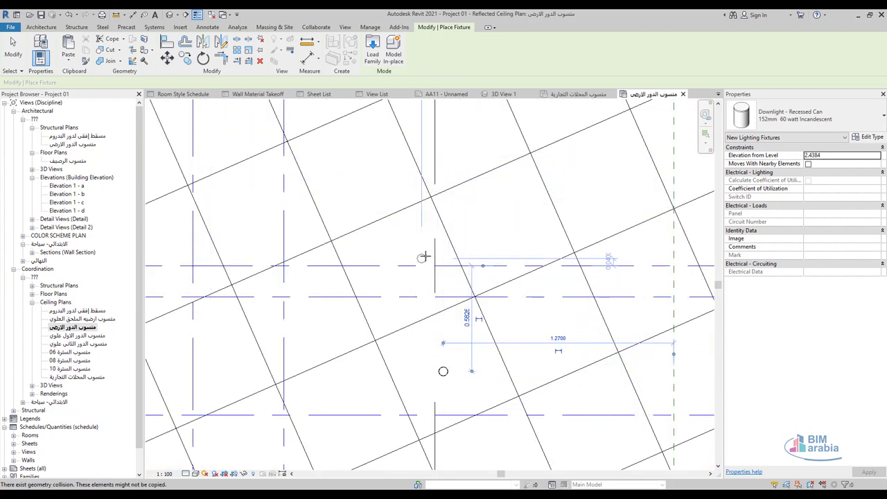
{"action": "middle_click_drag", "start_coordinate": [372, 400], "coordinate": [397, 319]}
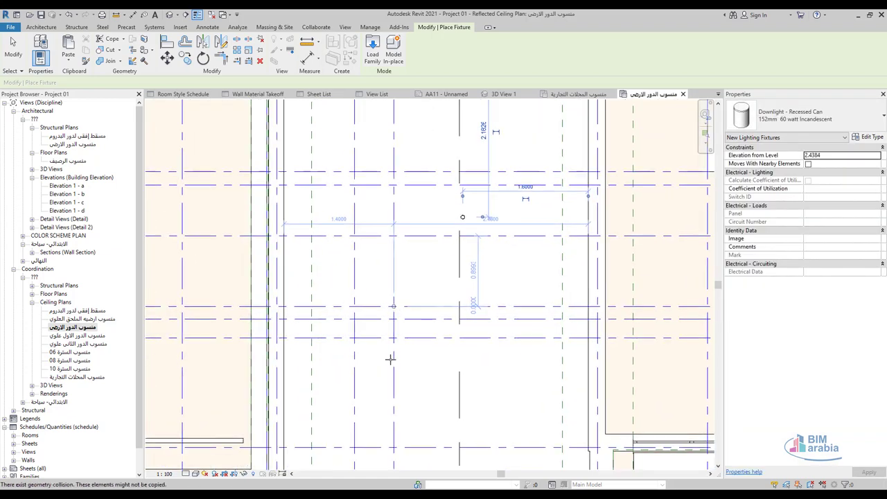
{"action": "scroll", "coordinate": [373, 397], "scroll_direction": "up", "scroll_amount": 3}
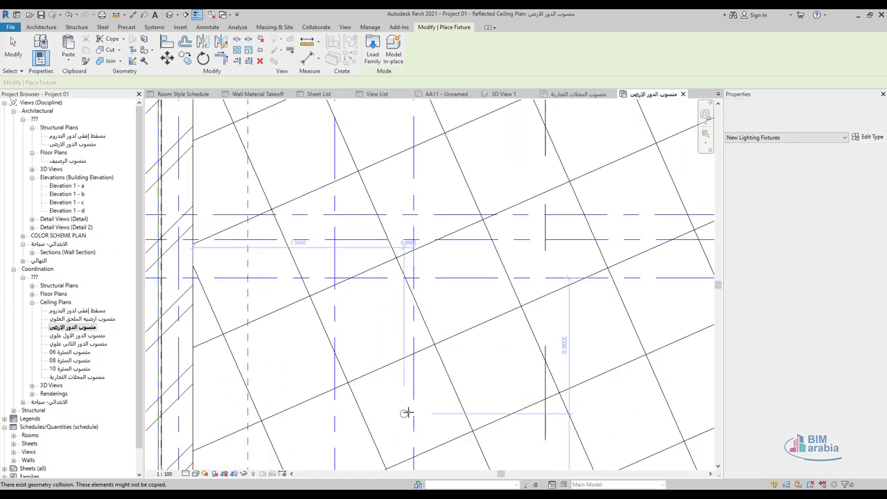
{"action": "scroll", "coordinate": [489, 306], "scroll_direction": "down", "scroll_amount": 3}
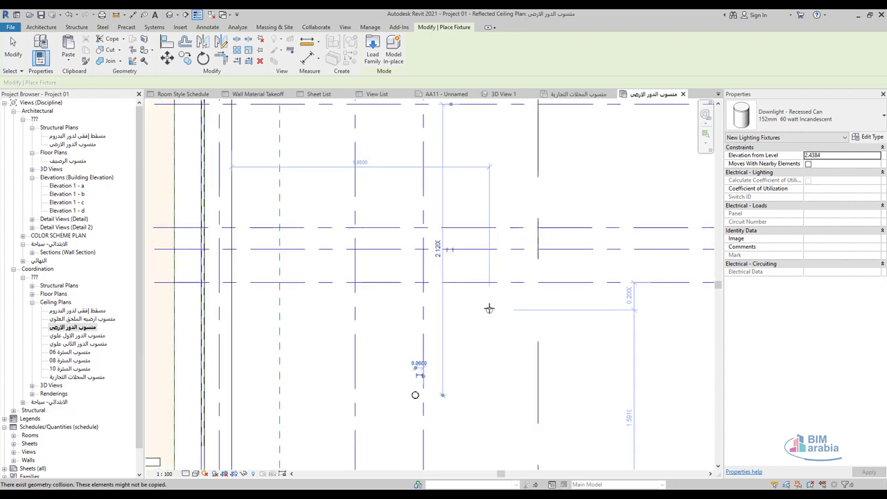
{"action": "scroll", "coordinate": [489, 303], "scroll_direction": "down", "scroll_amount": 3}
{"action": "key", "text": "Escape"}
{"action": "key", "text": "Escape"}
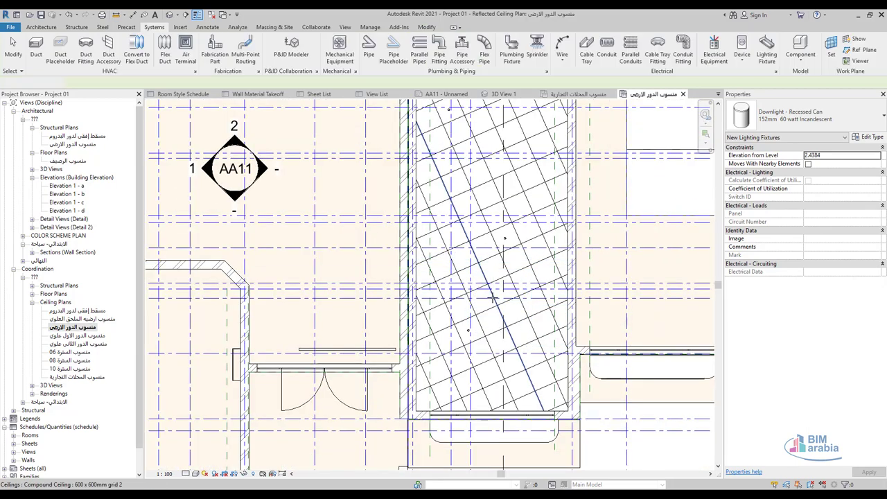
Start a new ceiling from the Architecture tools in Sketch Ceiling boundary mode
{"action": "scroll", "coordinate": [492, 314], "scroll_direction": "down", "scroll_amount": 2}
{"action": "scroll", "coordinate": [491, 313], "scroll_direction": "down", "scroll_amount": 1}
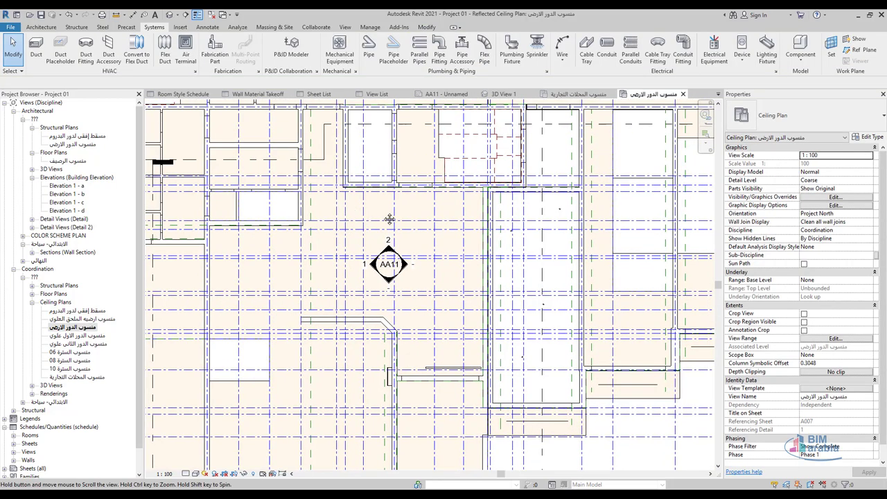
{"action": "scroll", "coordinate": [485, 222], "scroll_direction": "up", "scroll_amount": 2}
{"action": "scroll", "coordinate": [380, 237], "scroll_direction": "down", "scroll_amount": 2}
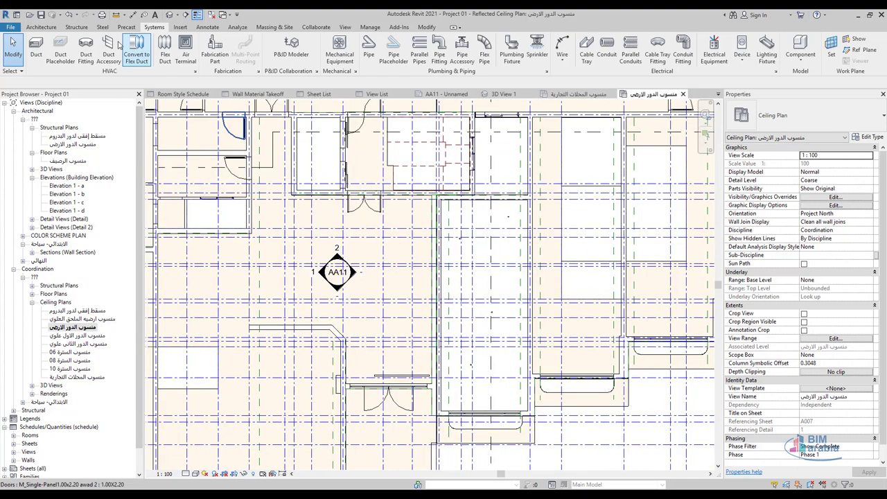
{"action": "left_click", "coordinate": [41, 26]}
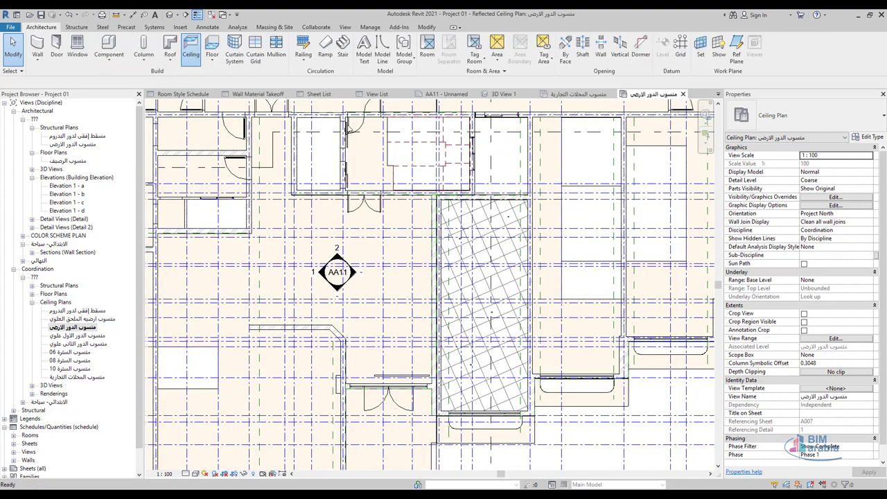
{"action": "left_click", "coordinate": [190, 47]}
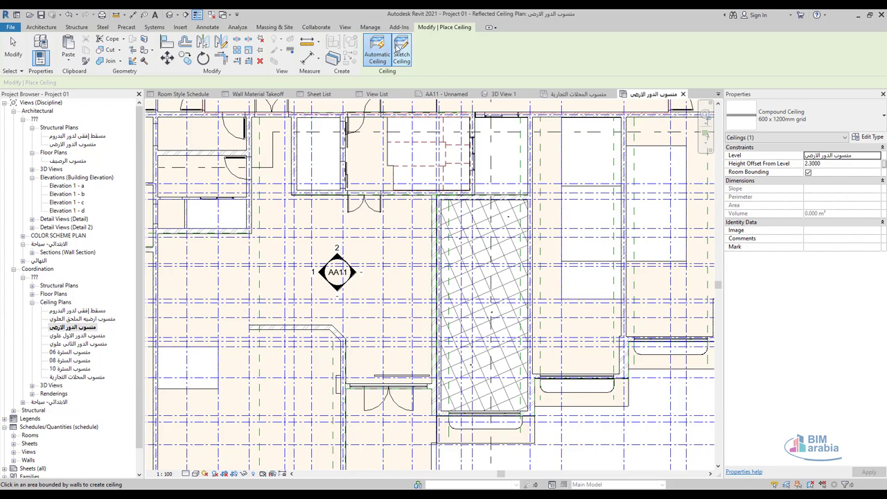
{"action": "left_click", "coordinate": [399, 47]}
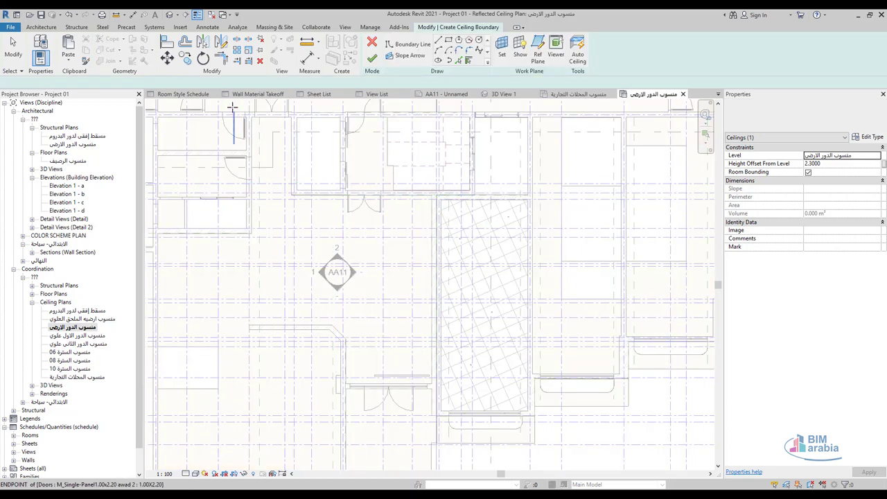
Begin the ceiling boundary at the wall corner, drawing the top and next horizontal segments
{"action": "scroll", "coordinate": [277, 122], "scroll_direction": "up", "scroll_amount": 2}
{"action": "scroll", "coordinate": [278, 145], "scroll_direction": "up", "scroll_amount": 1}
{"action": "scroll", "coordinate": [276, 131], "scroll_direction": "up", "scroll_amount": 1}
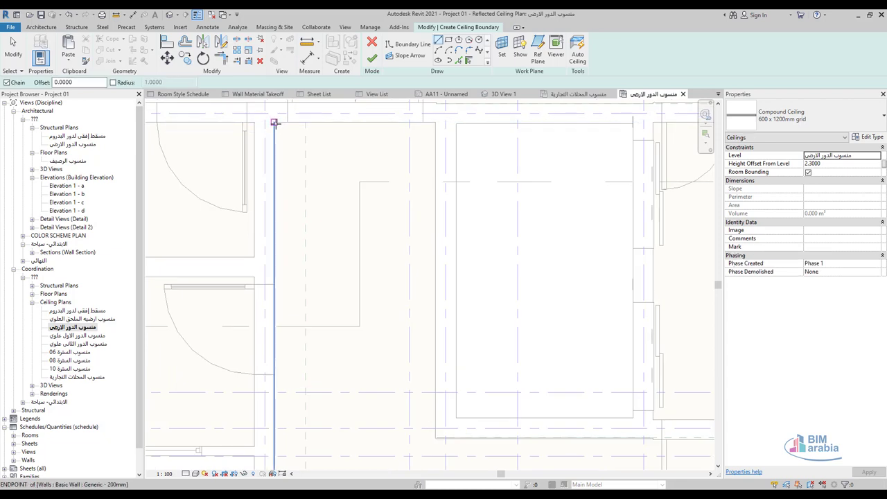
{"action": "left_click", "coordinate": [275, 124]}
{"action": "left_click", "coordinate": [437, 124]}
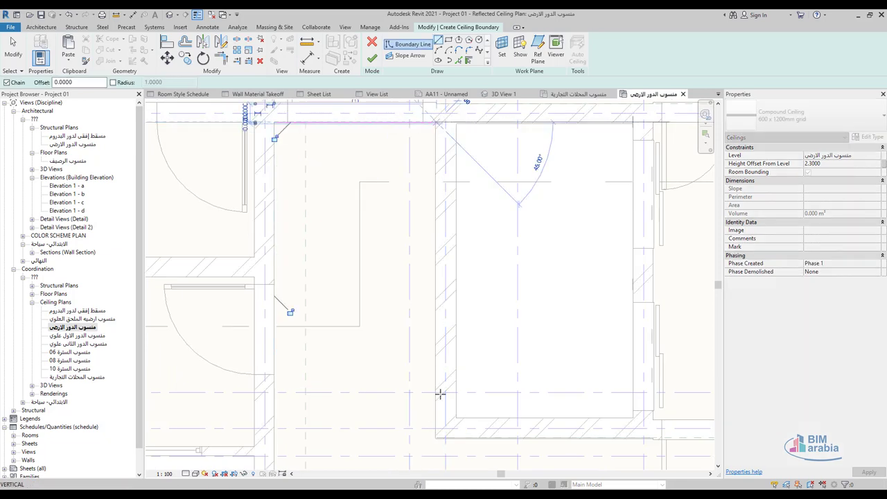
{"action": "scroll", "coordinate": [438, 439], "scroll_direction": "up", "scroll_amount": 1}
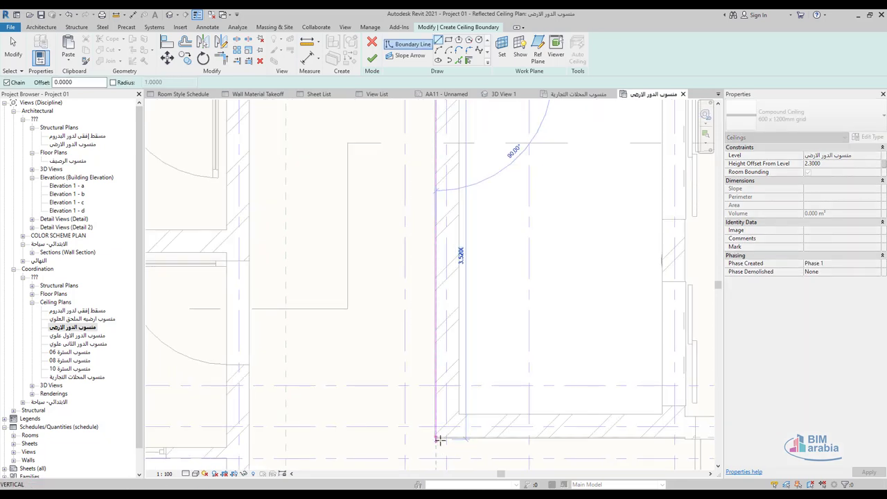
{"action": "scroll", "coordinate": [441, 438], "scroll_direction": "up", "scroll_amount": 1}
{"action": "scroll", "coordinate": [388, 424], "scroll_direction": "up", "scroll_amount": 1}
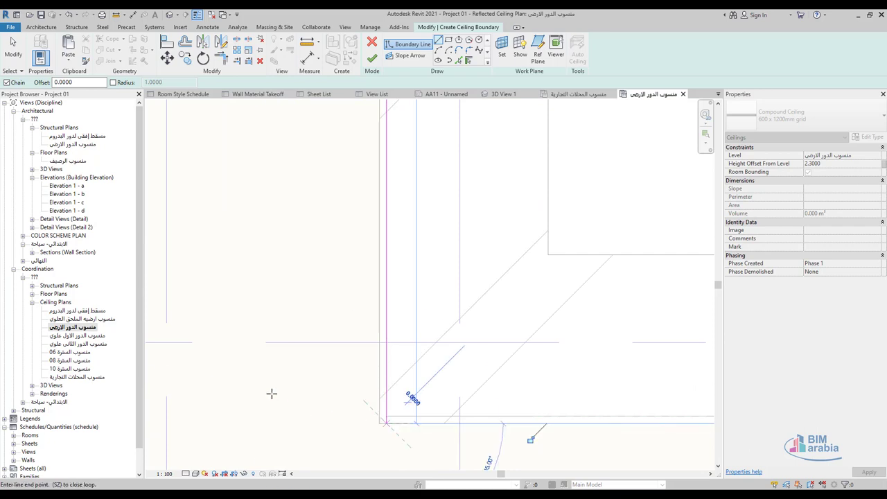
{"action": "scroll", "coordinate": [278, 390], "scroll_direction": "down", "scroll_amount": 3}
{"action": "mouse_move", "coordinate": [396, 396]}
{"action": "middle_mouse_down"}
{"action": "mouse_move", "coordinate": [292, 359]}
{"action": "mouse_move", "coordinate": [437, 348]}
{"action": "middle_mouse_up"}
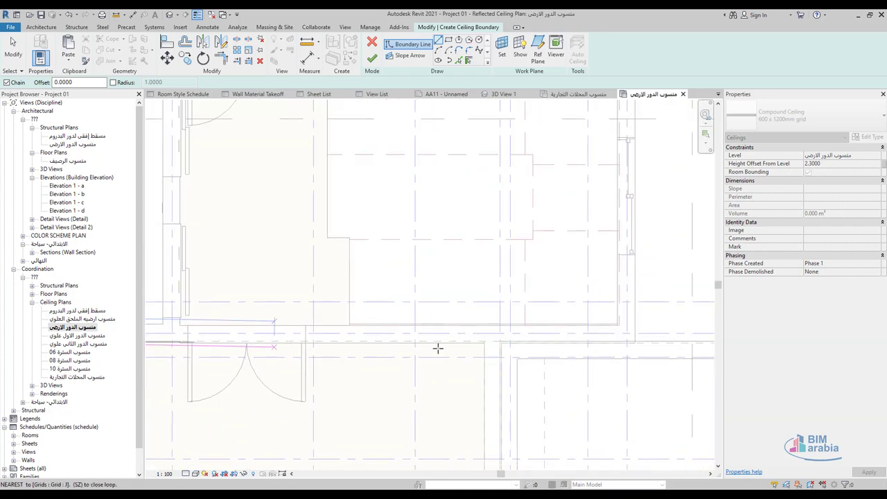
{"action": "scroll", "coordinate": [471, 350], "scroll_direction": "up", "scroll_amount": 1}
{"action": "scroll", "coordinate": [540, 333], "scroll_direction": "up", "scroll_amount": 1}
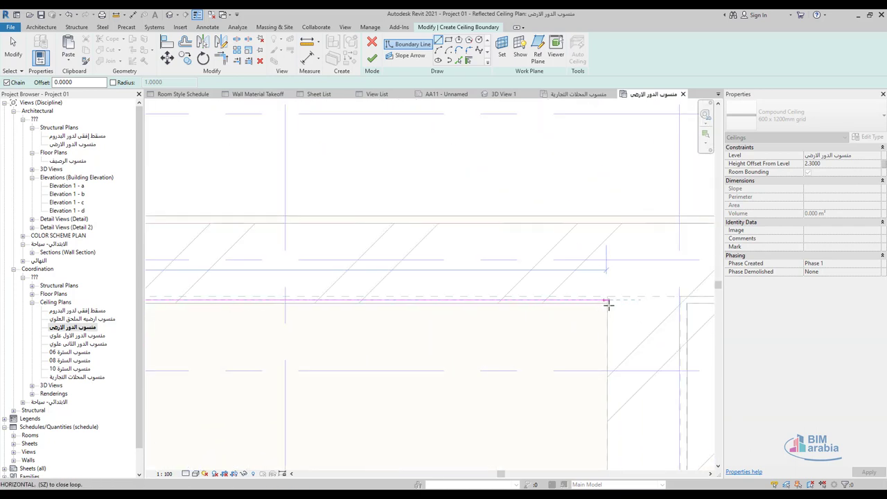
{"action": "scroll", "coordinate": [608, 304], "scroll_direction": "down", "scroll_amount": 1}
{"action": "scroll", "coordinate": [576, 291], "scroll_direction": "down", "scroll_amount": 1}
{"action": "scroll", "coordinate": [554, 224], "scroll_direction": "down", "scroll_amount": 1}
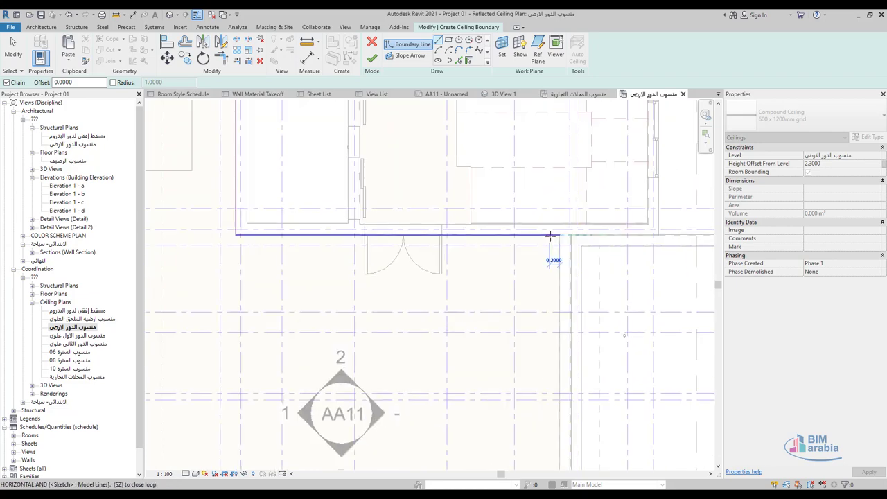
{"action": "left_click", "coordinate": [551, 234]}
{"action": "scroll", "coordinate": [551, 235], "scroll_direction": "down", "scroll_amount": 2}
{"action": "scroll", "coordinate": [560, 317], "scroll_direction": "up", "scroll_amount": 2}
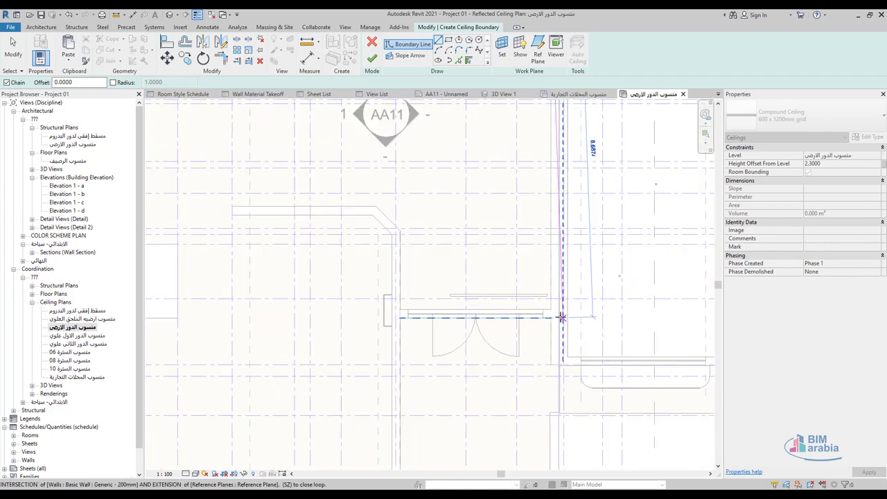
{"action": "scroll", "coordinate": [561, 316], "scroll_direction": "up", "scroll_amount": 3}
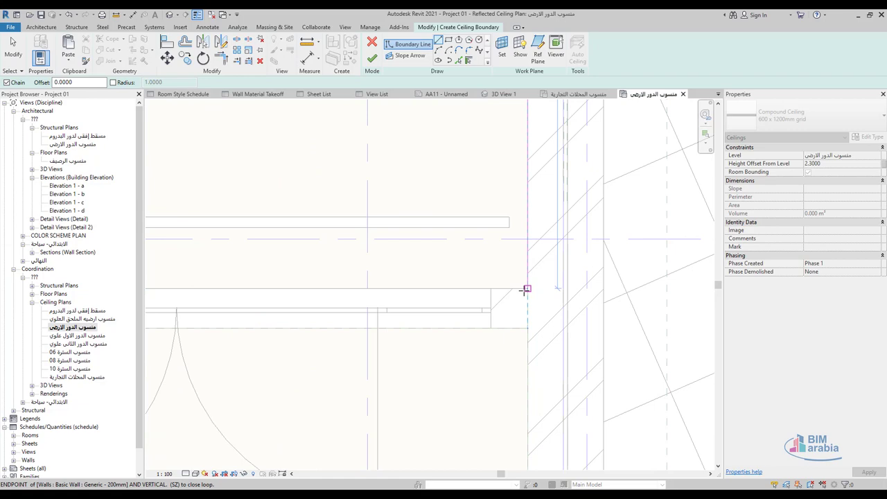
Continue the boundary through the vertical, diagonal and horizontal segments, closing the loop at its start
{"action": "left_click", "coordinate": [526, 288]}
{"action": "scroll", "coordinate": [526, 288], "scroll_direction": "down", "scroll_amount": 2}
{"action": "scroll", "coordinate": [311, 297], "scroll_direction": "down", "scroll_amount": 1}
{"action": "scroll", "coordinate": [301, 301], "scroll_direction": "up", "scroll_amount": 1}
{"action": "scroll", "coordinate": [369, 310], "scroll_direction": "up", "scroll_amount": 2}
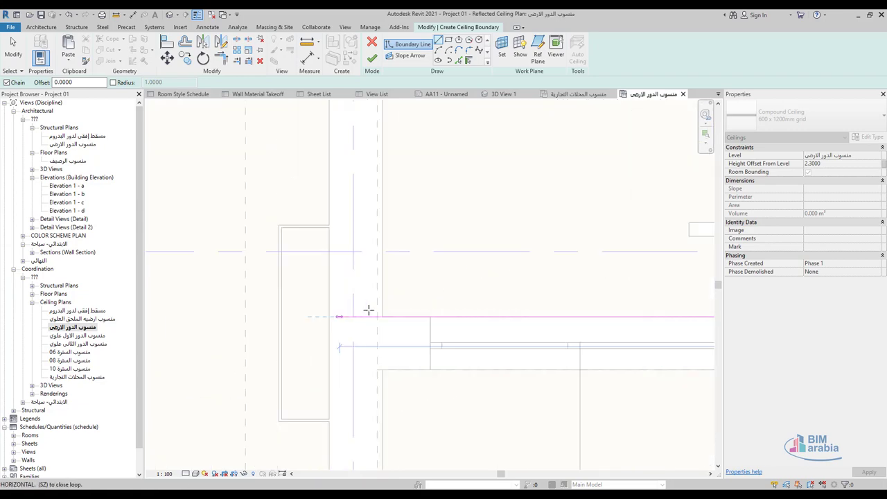
{"action": "scroll", "coordinate": [369, 309], "scroll_direction": "up", "scroll_amount": 2}
{"action": "left_click", "coordinate": [401, 322]}
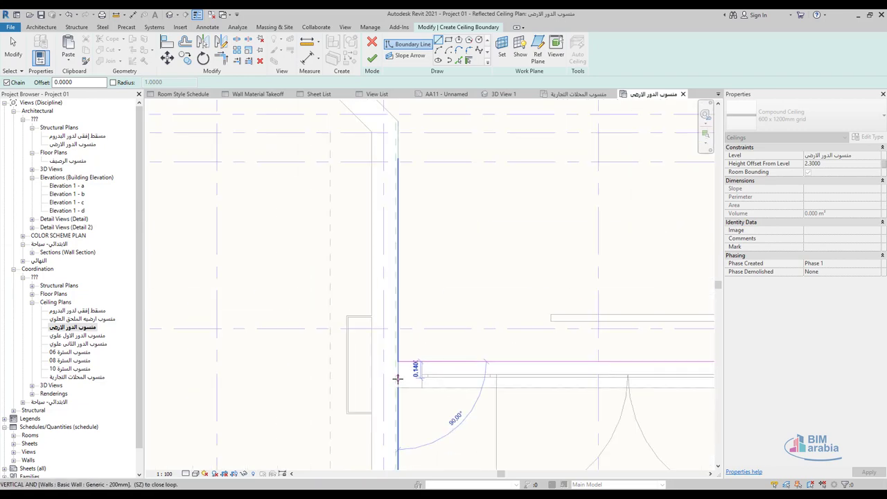
{"action": "scroll", "coordinate": [396, 274], "scroll_direction": "down", "scroll_amount": 2}
{"action": "scroll", "coordinate": [397, 237], "scroll_direction": "up", "scroll_amount": 2}
{"action": "scroll", "coordinate": [398, 237], "scroll_direction": "up", "scroll_amount": 2}
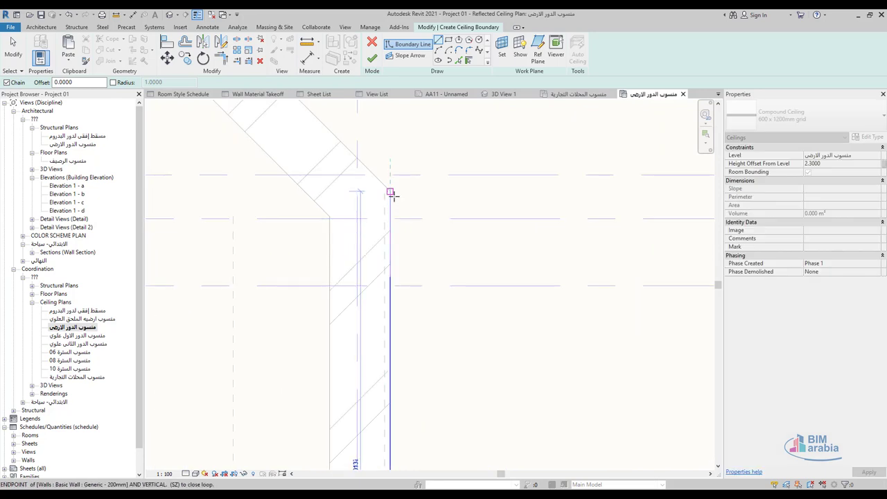
{"action": "left_click", "coordinate": [391, 194]}
{"action": "scroll", "coordinate": [489, 381], "scroll_direction": "down", "scroll_amount": 2}
{"action": "scroll", "coordinate": [461, 363], "scroll_direction": "up", "scroll_amount": 2}
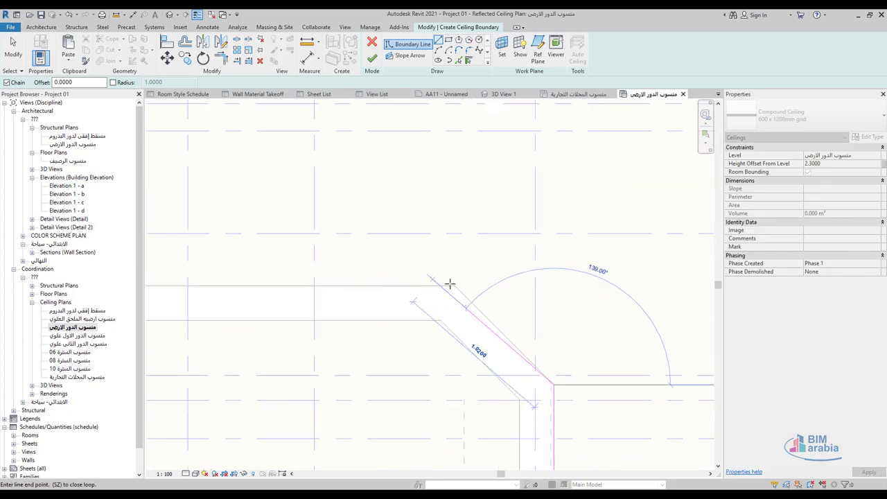
{"action": "left_click", "coordinate": [450, 283]}
{"action": "scroll", "coordinate": [511, 293], "scroll_direction": "down", "scroll_amount": 2}
{"action": "scroll", "coordinate": [312, 298], "scroll_direction": "up", "scroll_amount": 2}
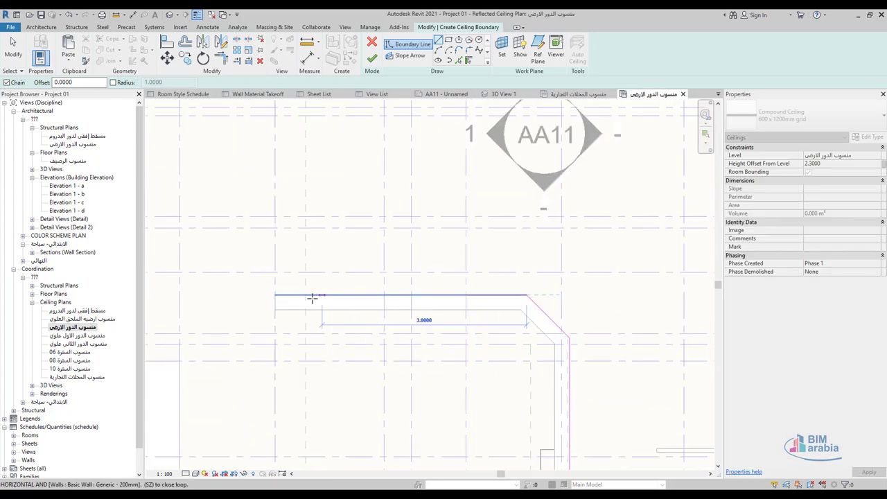
{"action": "left_click", "coordinate": [275, 294]}
{"action": "scroll", "coordinate": [279, 380], "scroll_direction": "down", "scroll_amount": 2}
{"action": "scroll", "coordinate": [281, 218], "scroll_direction": "up", "scroll_amount": 2}
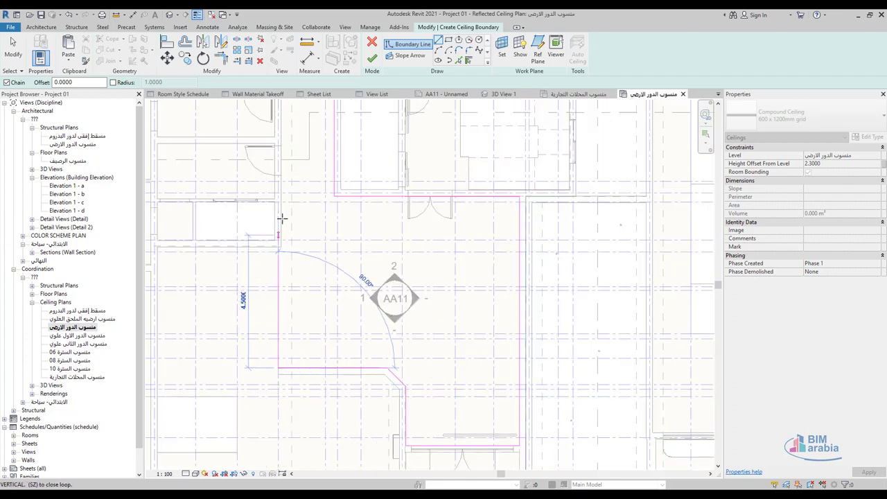
{"action": "scroll", "coordinate": [290, 188], "scroll_direction": "up", "scroll_amount": 5}
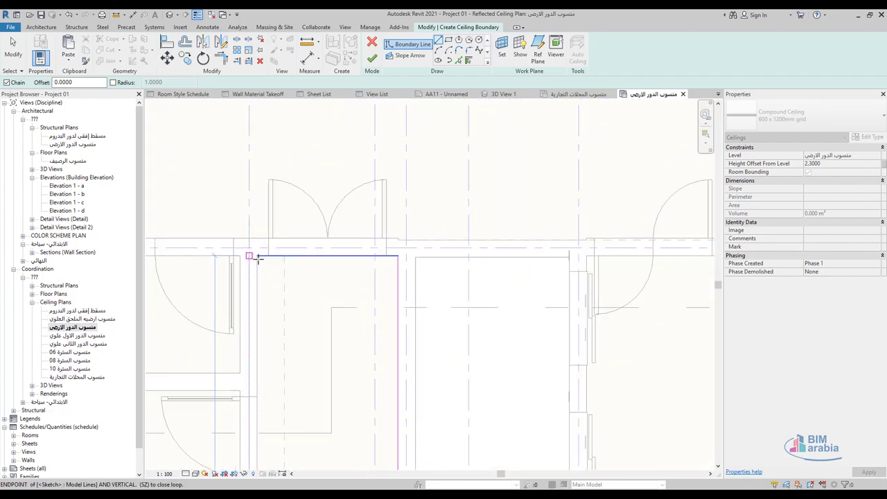
{"action": "left_click", "coordinate": [259, 255]}
{"action": "scroll", "coordinate": [255, 229], "scroll_direction": "down", "scroll_amount": 3}
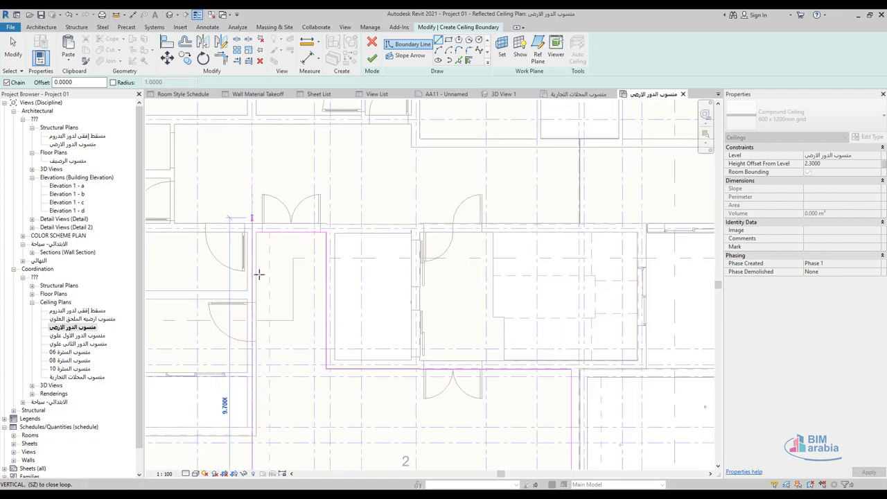
{"action": "scroll", "coordinate": [270, 420], "scroll_direction": "up", "scroll_amount": 3}
{"action": "scroll", "coordinate": [281, 406], "scroll_direction": "up", "scroll_amount": 3}
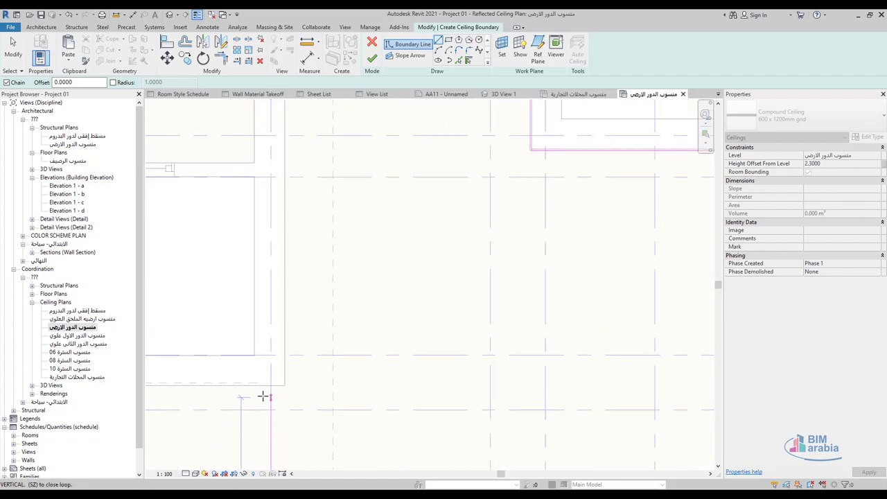
Add a vertical boundary line from the wall endpoint up to the top-left corner
{"action": "left_click", "coordinate": [291, 418]}
{"action": "scroll", "coordinate": [295, 426], "scroll_direction": "down", "scroll_amount": 3}
{"action": "scroll", "coordinate": [302, 249], "scroll_direction": "up", "scroll_amount": 2}
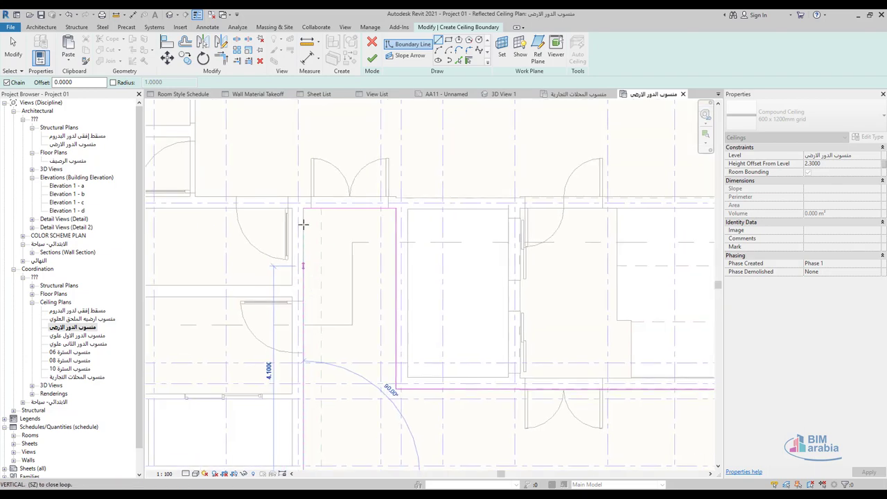
{"action": "scroll", "coordinate": [303, 223], "scroll_direction": "up", "scroll_amount": 1}
{"action": "left_click", "coordinate": [301, 189]}
{"action": "key", "text": "Escape"}
{"action": "scroll", "coordinate": [312, 225], "scroll_direction": "down", "scroll_amount": 1}
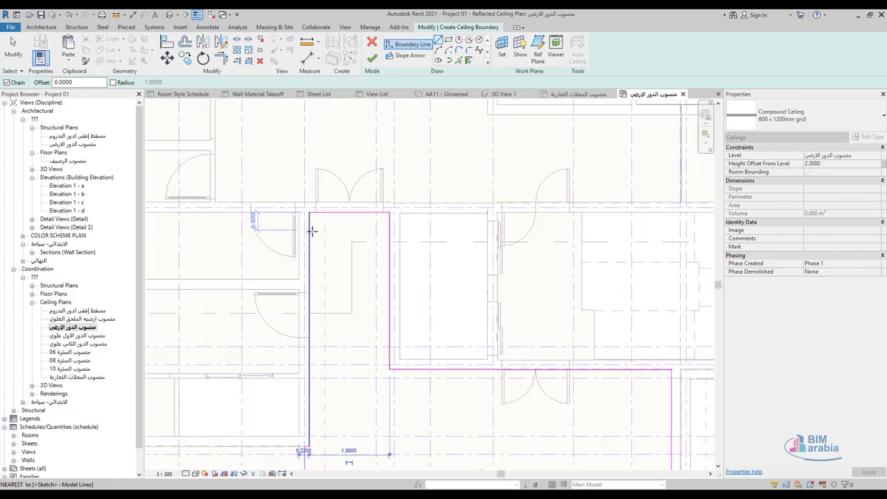
{"action": "scroll", "coordinate": [312, 231], "scroll_direction": "down", "scroll_amount": 2}
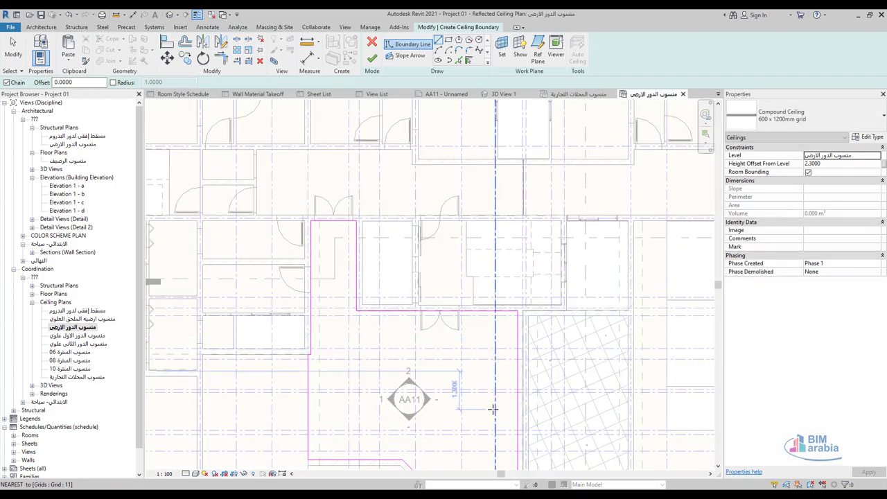
{"action": "scroll", "coordinate": [492, 410], "scroll_direction": "up", "scroll_amount": 3}
{"action": "scroll", "coordinate": [467, 288], "scroll_direction": "down", "scroll_amount": 2}
{"action": "scroll", "coordinate": [465, 294], "scroll_direction": "down", "scroll_amount": 1}
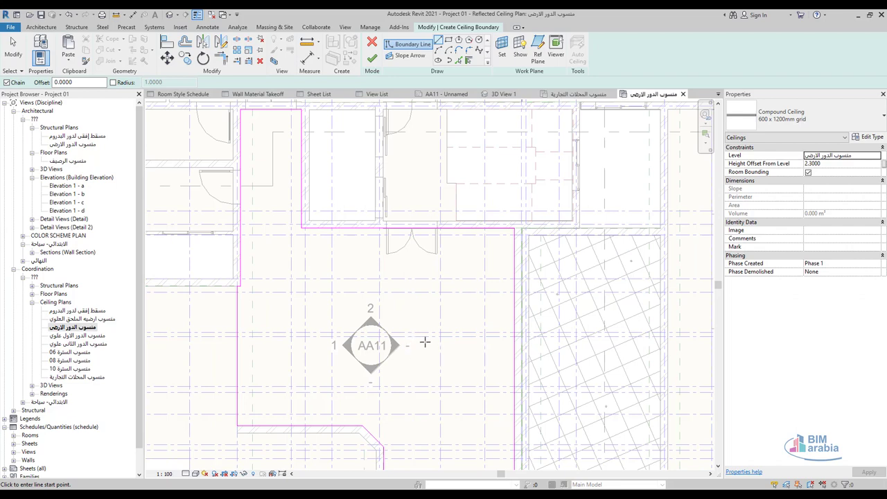
Draw a thin rectangular strip near tag AA11 and select its four lines
{"action": "left_click", "coordinate": [448, 41]}
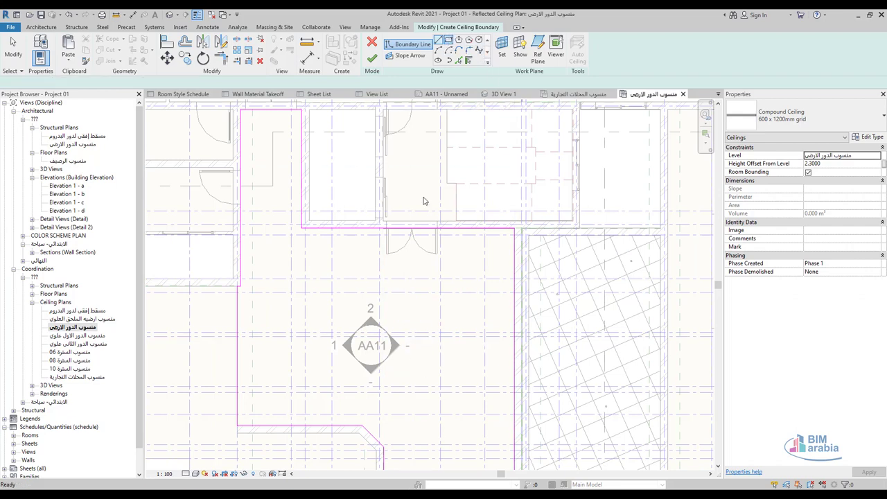
{"action": "scroll", "coordinate": [312, 286], "scroll_direction": "up", "scroll_amount": 3}
{"action": "left_click", "coordinate": [313, 288]}
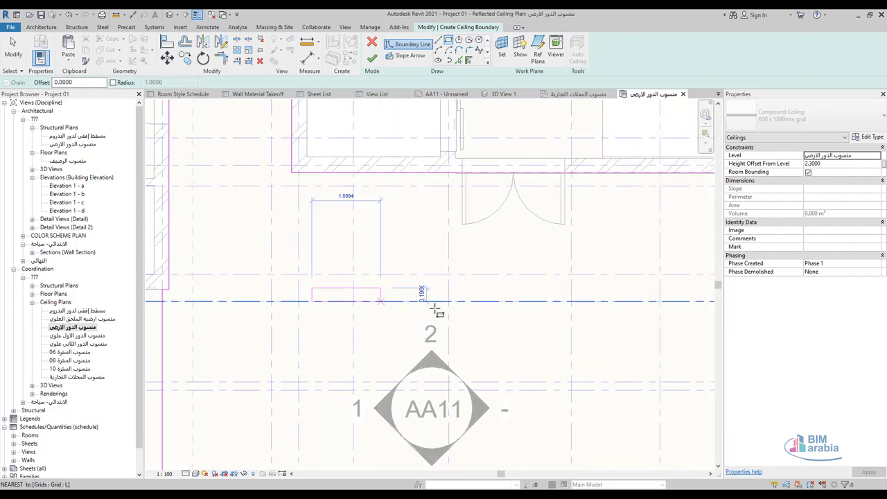
{"action": "left_click", "coordinate": [530, 295]}
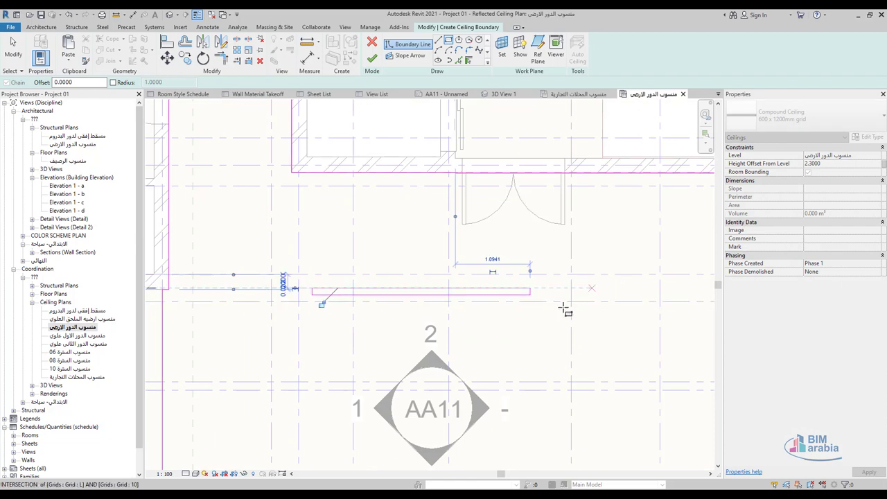
{"action": "key", "text": "Escape"}
{"action": "key", "text": "Escape"}
{"action": "left_click_drag", "start_coordinate": [240, 246], "coordinate": [569, 323]}
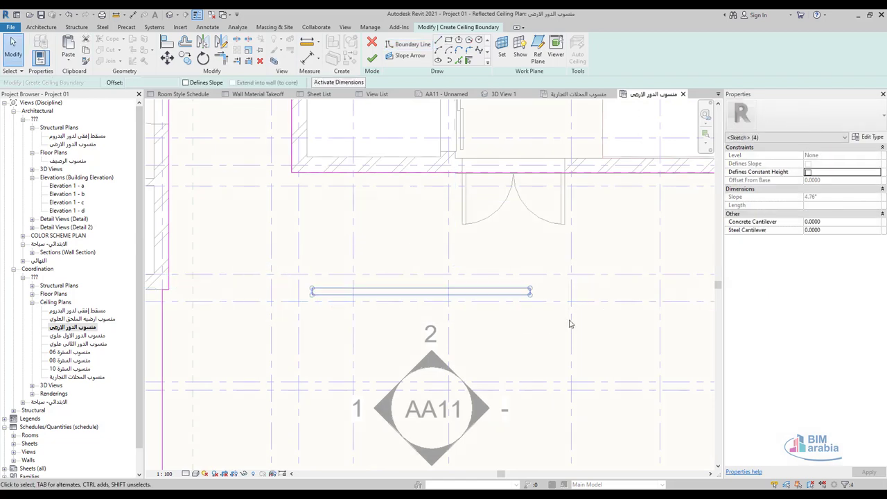
Rotate the thin strip about 30° with RO and shift it to the left
{"action": "key", "text": "r"}
{"action": "key", "text": "o"}
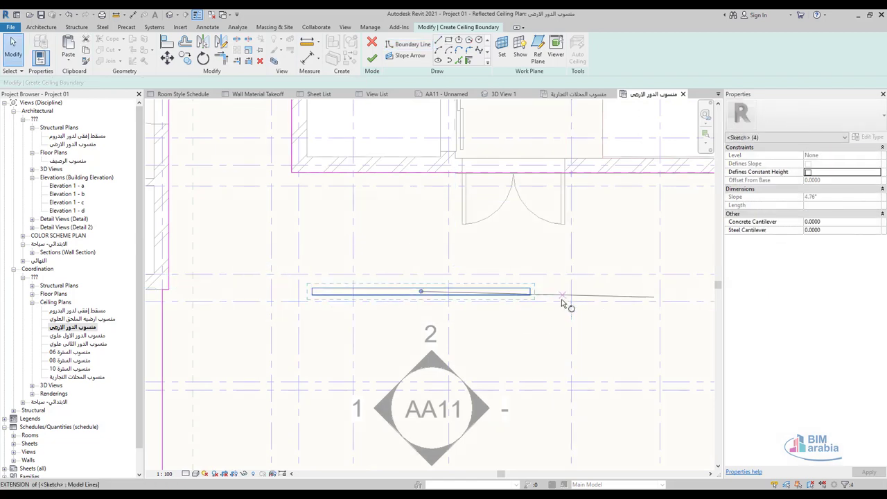
{"action": "left_click", "coordinate": [576, 309]}
{"action": "left_click", "coordinate": [593, 229]}
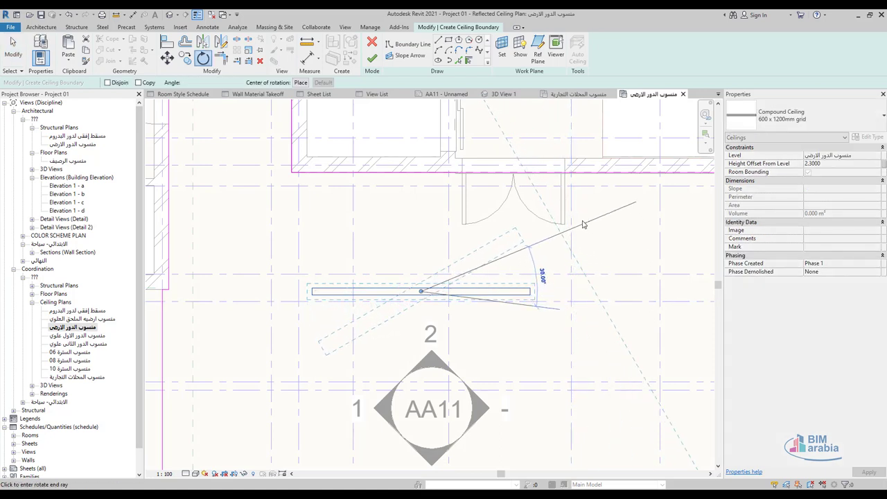
{"action": "left_click_drag", "start_coordinate": [479, 255], "coordinate": [380, 251]}
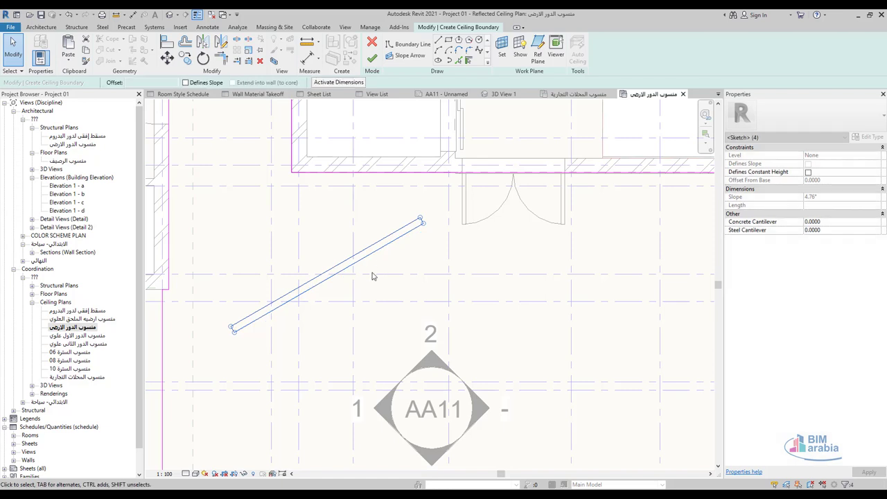
Copy the angled strip with CO into several parallel diagonal strips across the lobby
{"action": "key", "text": "c"}
{"action": "key", "text": "o"}
{"action": "left_click", "coordinate": [333, 272]}
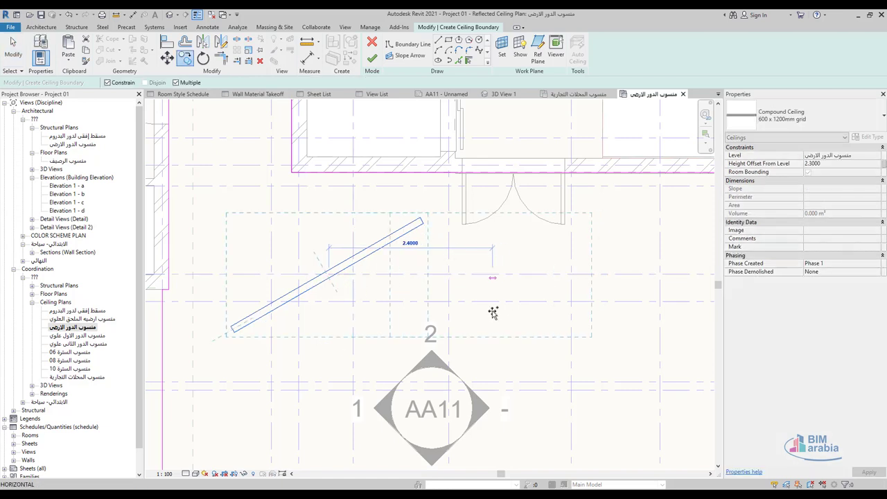
{"action": "left_click", "coordinate": [498, 308]}
{"action": "middle_click_drag", "start_coordinate": [479, 317], "coordinate": [321, 303]}
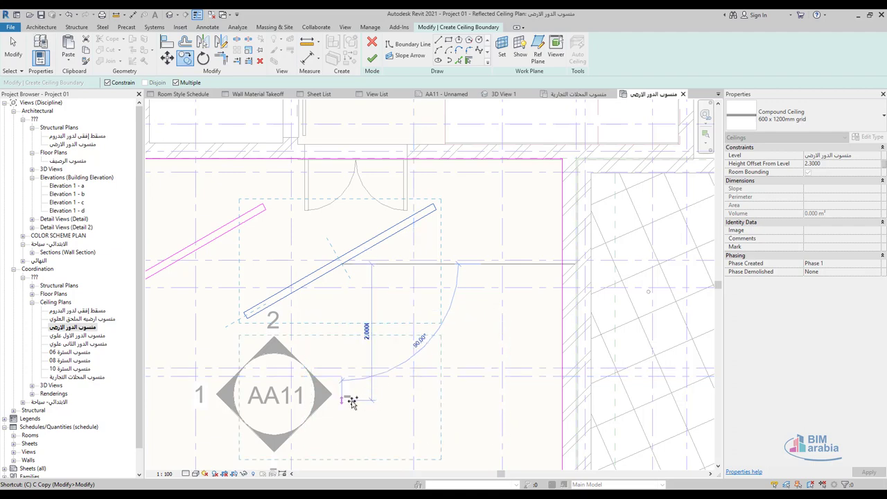
{"action": "scroll", "coordinate": [374, 256], "scroll_direction": "down", "scroll_amount": 5}
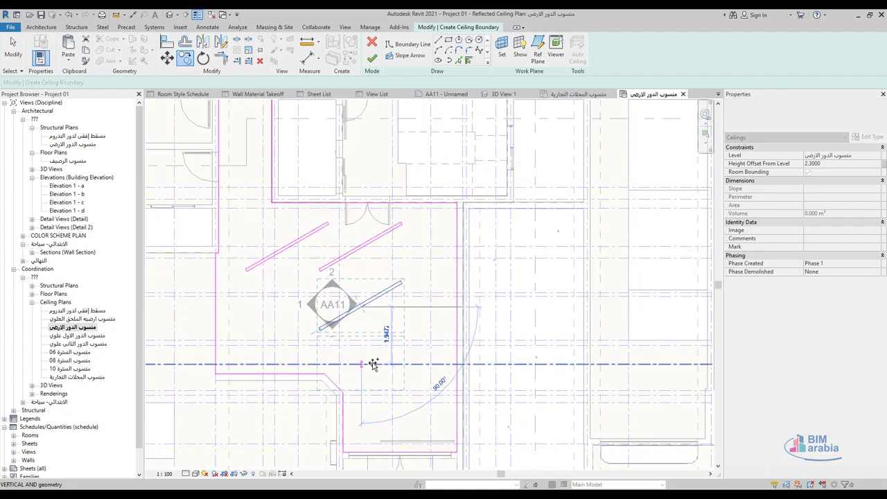
{"action": "left_click", "coordinate": [366, 355]}
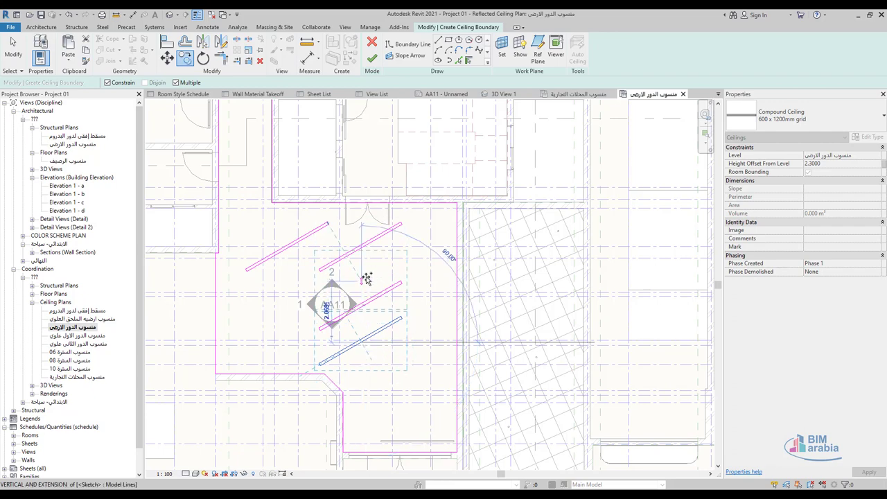
{"action": "left_click", "coordinate": [366, 278]}
{"action": "key", "text": "Escape"}
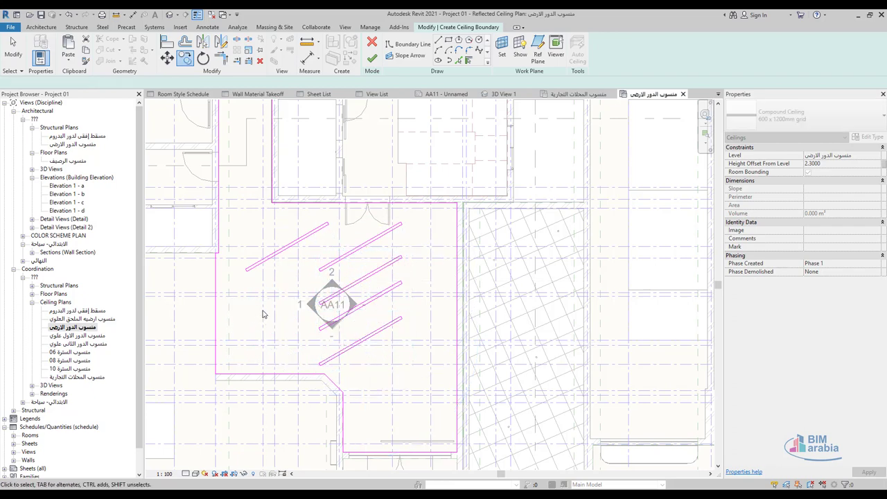
{"action": "middle_click_drag", "start_coordinate": [339, 316], "coordinate": [404, 332]}
{"action": "scroll", "coordinate": [334, 306], "scroll_direction": "up", "scroll_amount": 4}
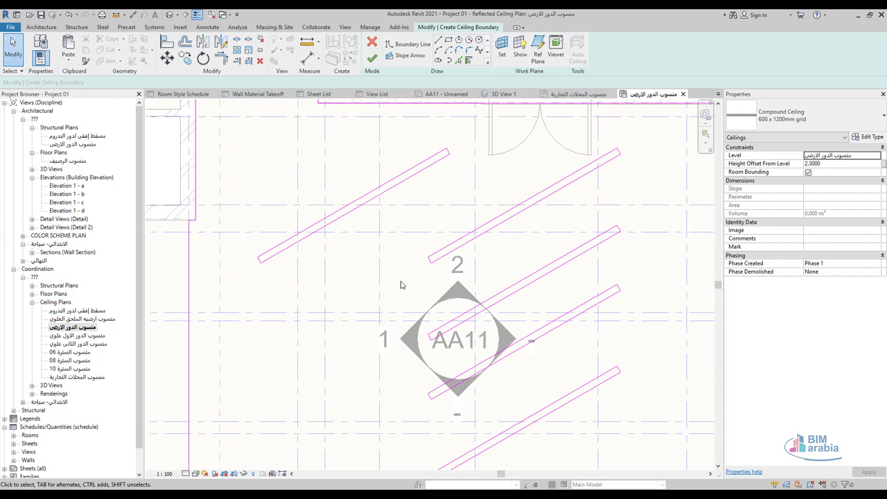
Select the short end of a diagonal strip and bring the strip ends into view
{"action": "left_click", "coordinate": [430, 258]}
{"action": "scroll", "coordinate": [430, 256], "scroll_direction": "up", "scroll_amount": 3}
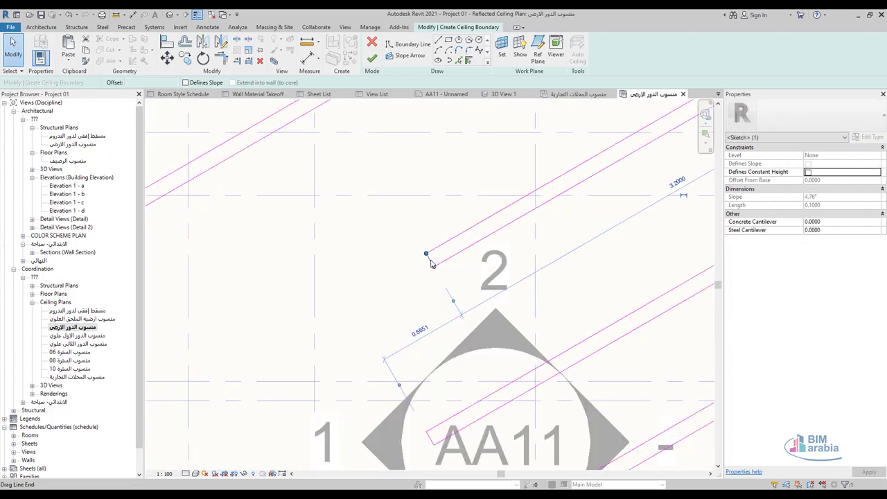
{"action": "scroll", "coordinate": [430, 262], "scroll_direction": "up", "scroll_amount": 3}
{"action": "scroll", "coordinate": [229, 381], "scroll_direction": "down", "scroll_amount": 2}
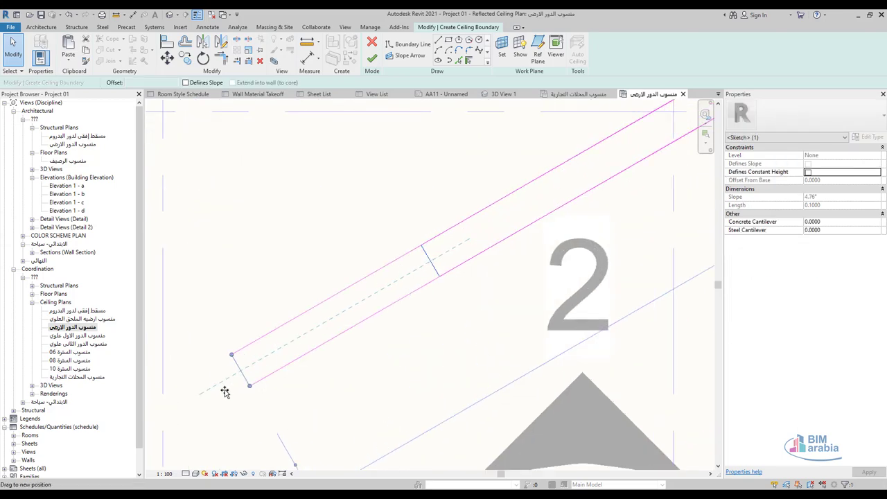
{"action": "scroll", "coordinate": [317, 365], "scroll_direction": "down", "scroll_amount": 2}
{"action": "scroll", "coordinate": [287, 363], "scroll_direction": "down", "scroll_amount": 3}
{"action": "scroll", "coordinate": [276, 390], "scroll_direction": "down", "scroll_amount": 2}
{"action": "middle_click_drag", "start_coordinate": [275, 390], "coordinate": [451, 296]}
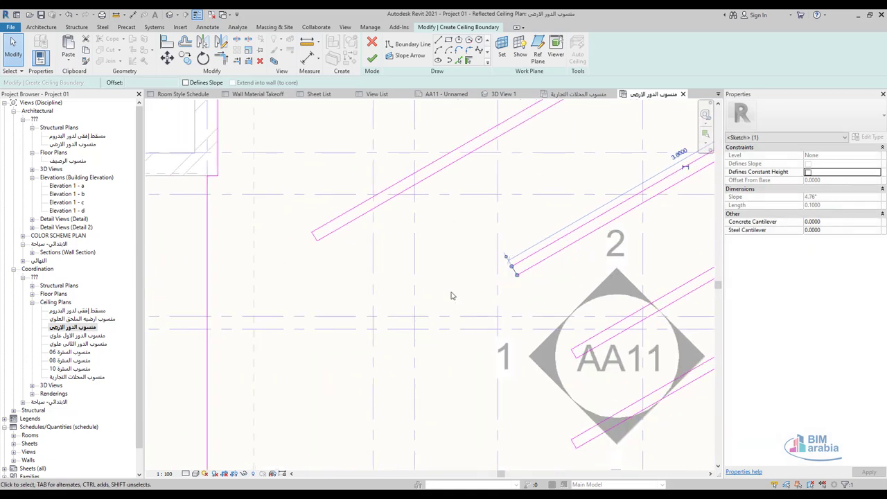
{"action": "scroll", "coordinate": [494, 280], "scroll_direction": "up", "scroll_amount": 3}
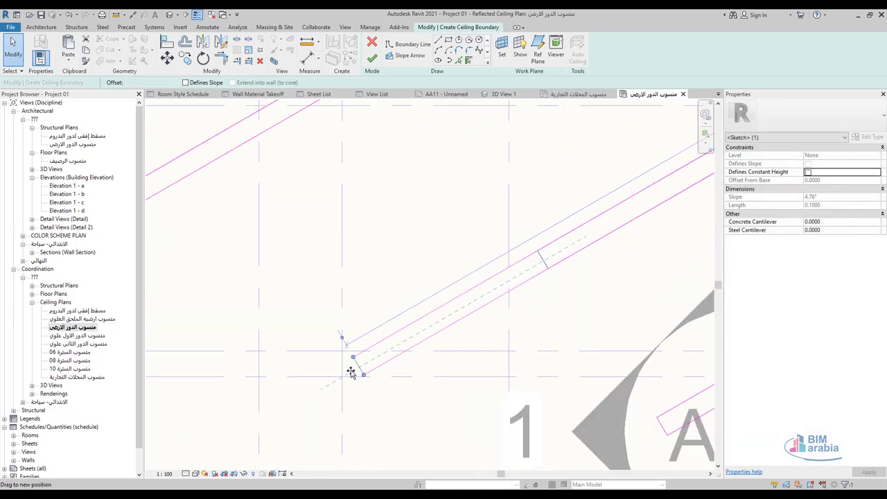
{"action": "scroll", "coordinate": [229, 312], "scroll_direction": "down", "scroll_amount": 3}
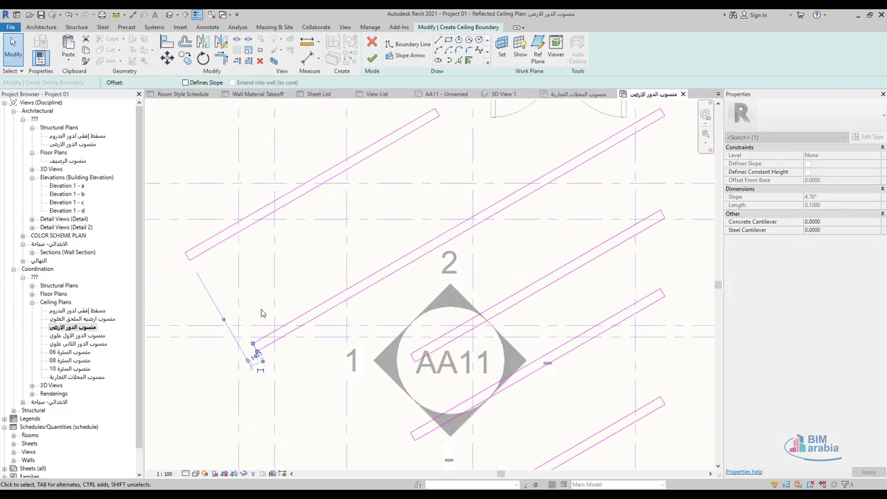
{"action": "scroll", "coordinate": [262, 313], "scroll_direction": "down", "scroll_amount": 2}
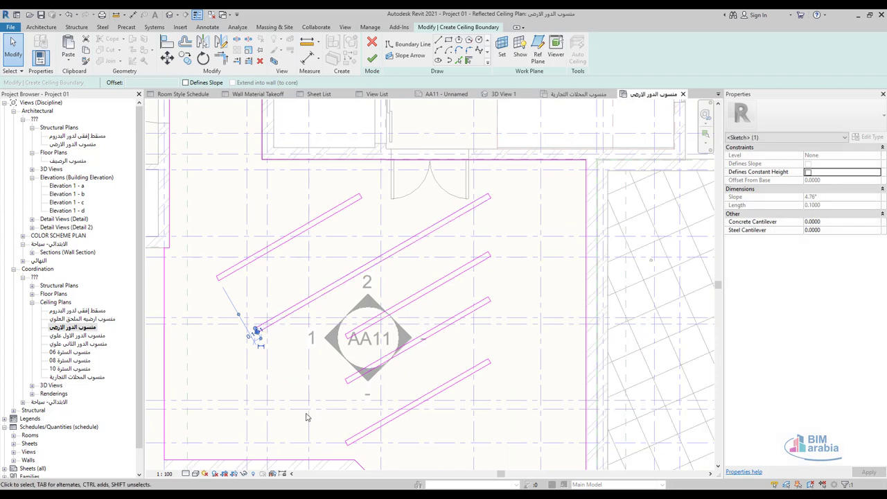
{"action": "middle_click_drag", "start_coordinate": [307, 417], "coordinate": [422, 335]}
{"action": "scroll", "coordinate": [422, 335], "scroll_direction": "up", "scroll_amount": 1}
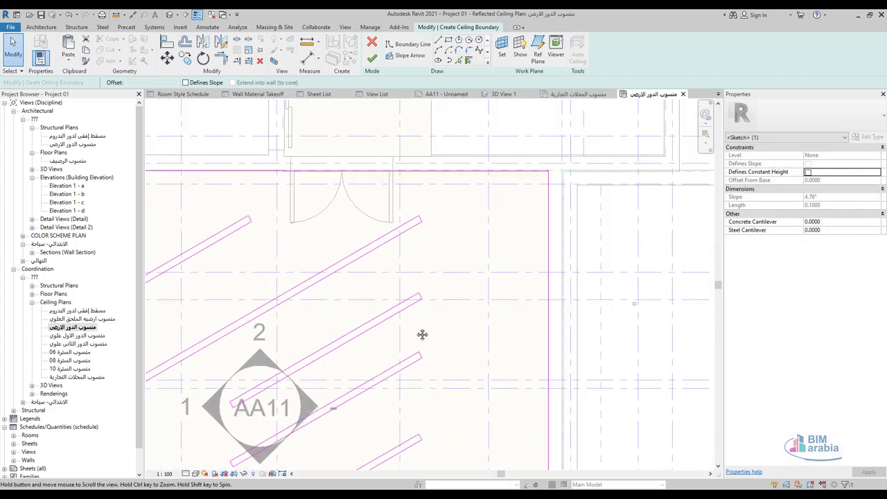
Window-select the strip's end line to adjust it against the neighbouring strip
{"action": "left_click_drag", "start_coordinate": [372, 346], "coordinate": [425, 258]}
{"action": "scroll", "coordinate": [417, 297], "scroll_direction": "up", "scroll_amount": 2}
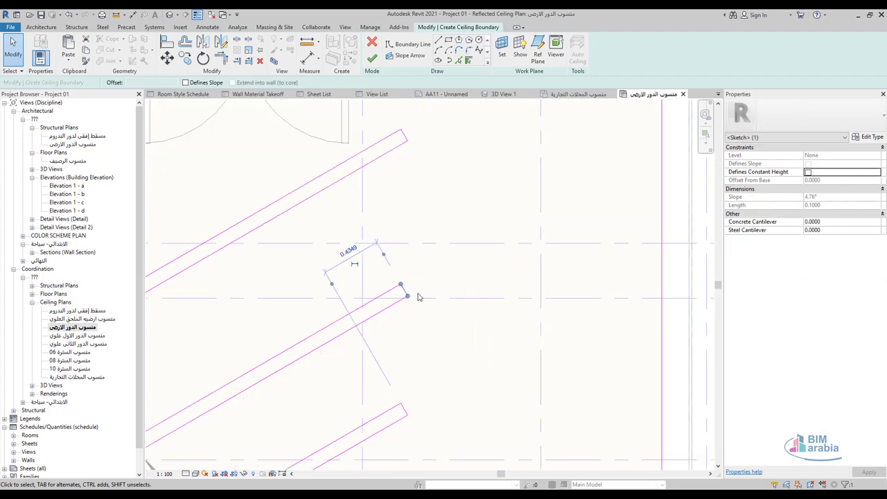
{"action": "scroll", "coordinate": [404, 294], "scroll_direction": "up", "scroll_amount": 2}
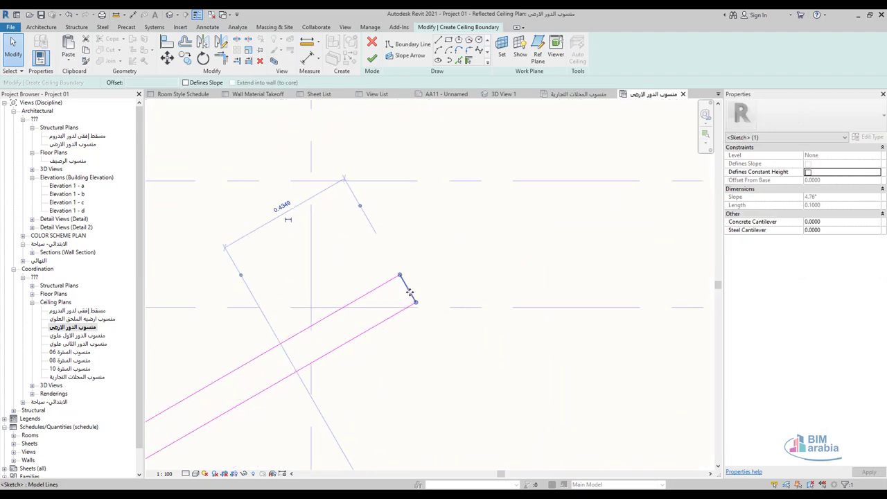
{"action": "scroll", "coordinate": [417, 299], "scroll_direction": "down", "scroll_amount": 2}
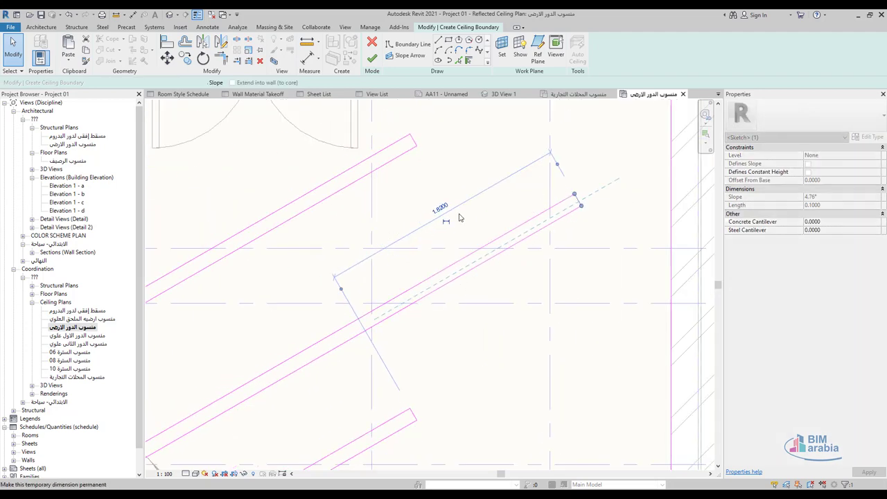
{"action": "scroll", "coordinate": [436, 307], "scroll_direction": "down", "scroll_amount": 2}
{"action": "left_click", "coordinate": [436, 308]}
{"action": "left_click_drag", "start_coordinate": [458, 292], "coordinate": [371, 384]}
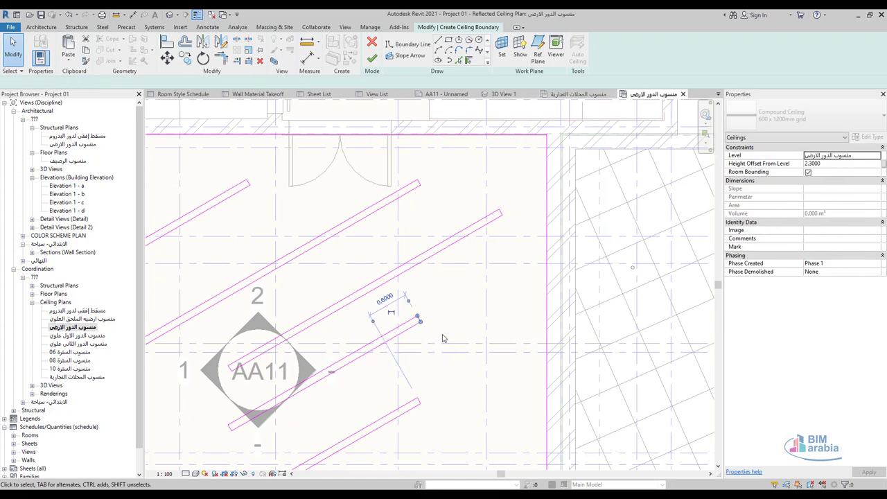
{"action": "scroll", "coordinate": [411, 321], "scroll_direction": "up", "scroll_amount": 2}
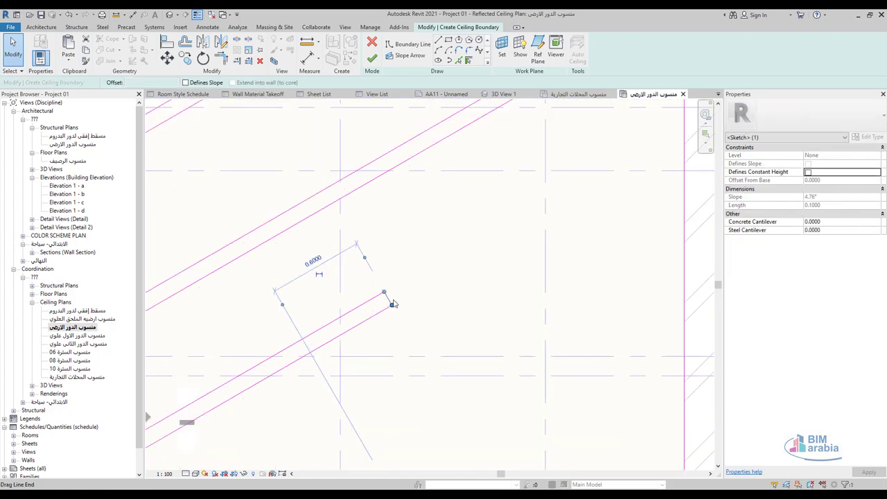
{"action": "scroll", "coordinate": [385, 303], "scroll_direction": "up", "scroll_amount": 1}
{"action": "scroll", "coordinate": [360, 353], "scroll_direction": "down", "scroll_amount": 1}
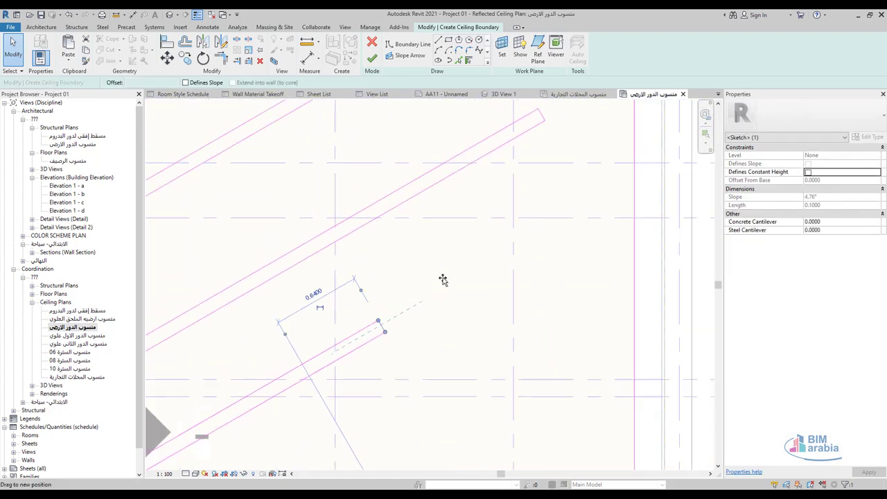
{"action": "scroll", "coordinate": [440, 288], "scroll_direction": "down", "scroll_amount": 2}
{"action": "scroll", "coordinate": [433, 305], "scroll_direction": "down", "scroll_amount": 2}
{"action": "scroll", "coordinate": [429, 317], "scroll_direction": "down", "scroll_amount": 1}
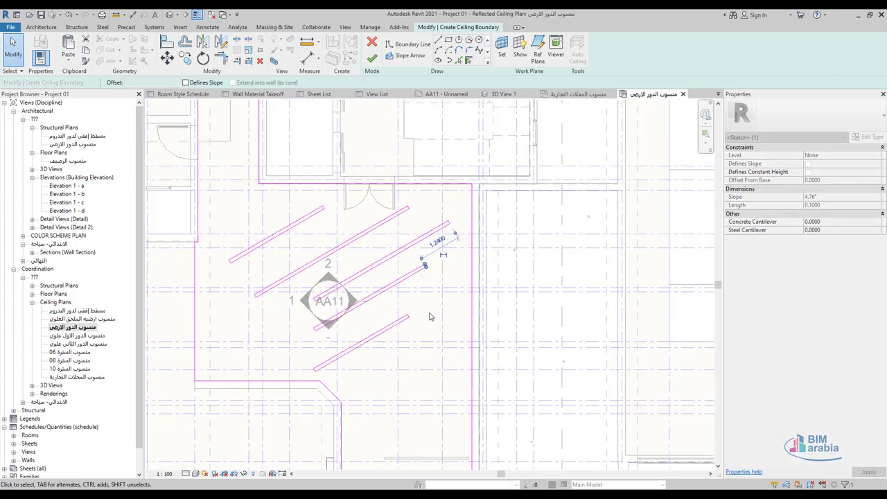
{"action": "middle_click_drag", "start_coordinate": [430, 335], "coordinate": [453, 284]}
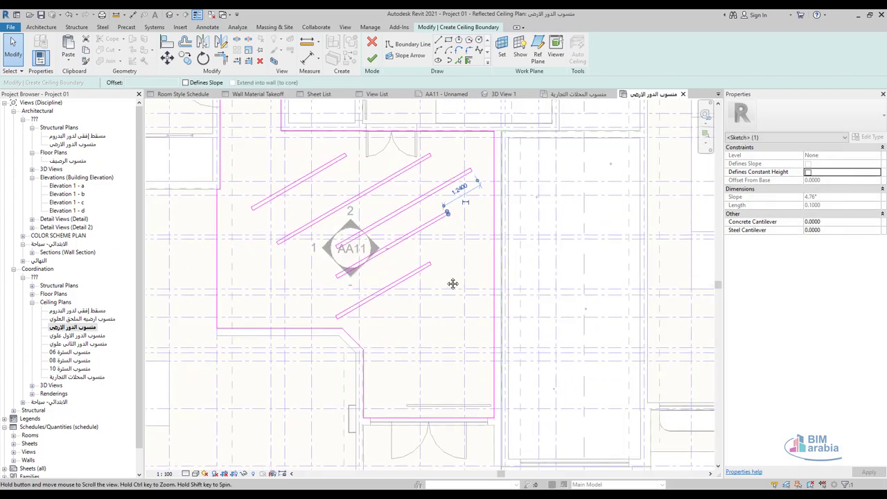
Draw a small ellipse in the ceiling sketch from its centre, horizontal and vertical axis points
{"action": "left_click", "coordinate": [438, 60]}
{"action": "scroll", "coordinate": [398, 336], "scroll_direction": "up", "scroll_amount": 3}
{"action": "scroll", "coordinate": [368, 313], "scroll_direction": "up", "scroll_amount": 2}
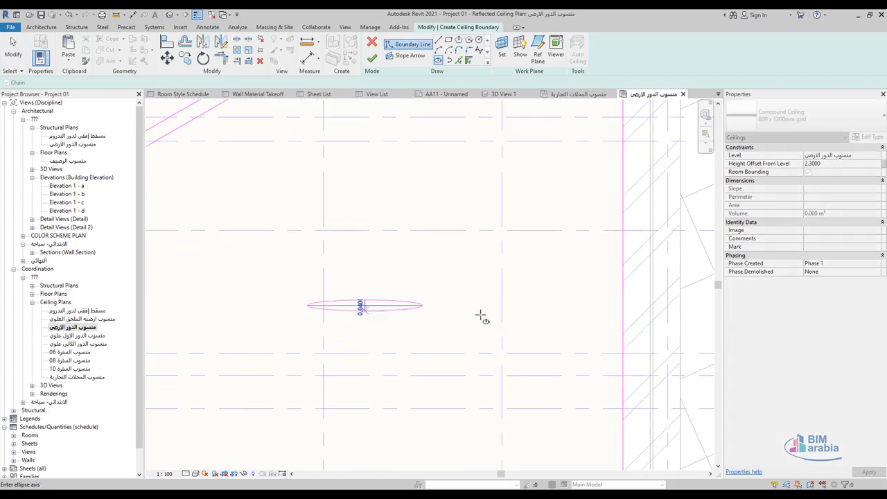
{"action": "key", "text": "Escape"}
{"action": "key", "text": "Escape"}
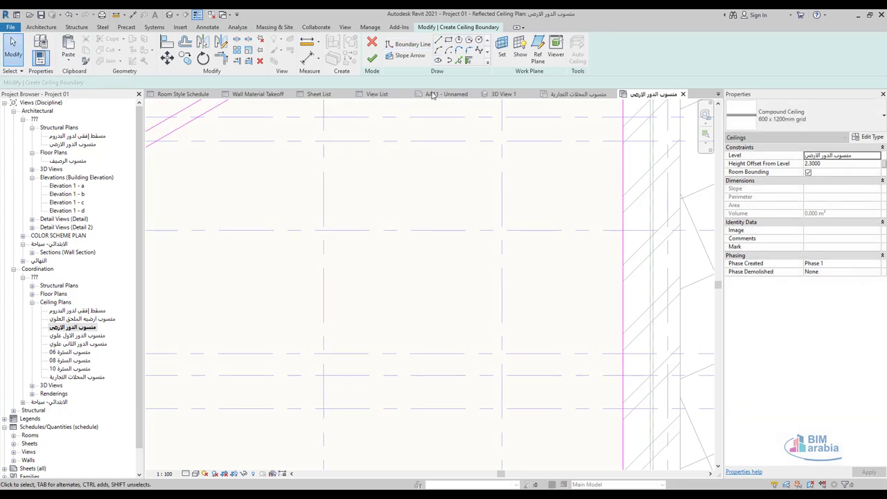
{"action": "left_click", "coordinate": [438, 61]}
{"action": "left_click", "coordinate": [409, 289]}
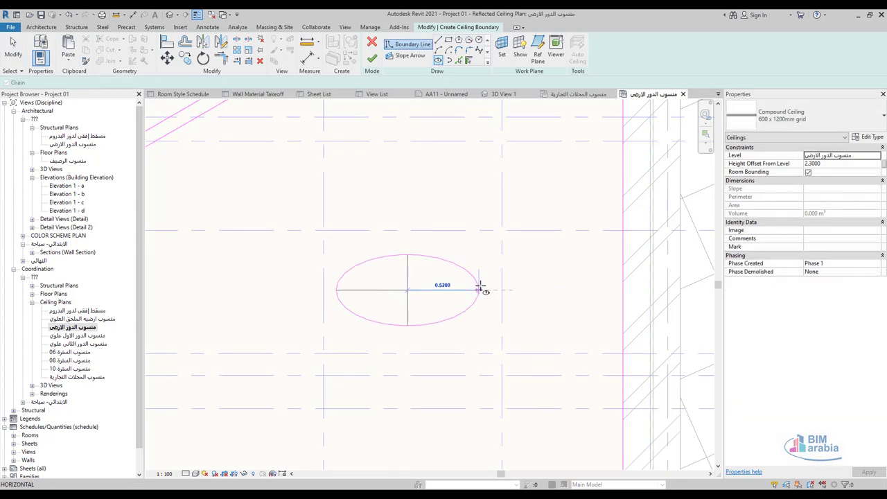
{"action": "left_click", "coordinate": [475, 287]}
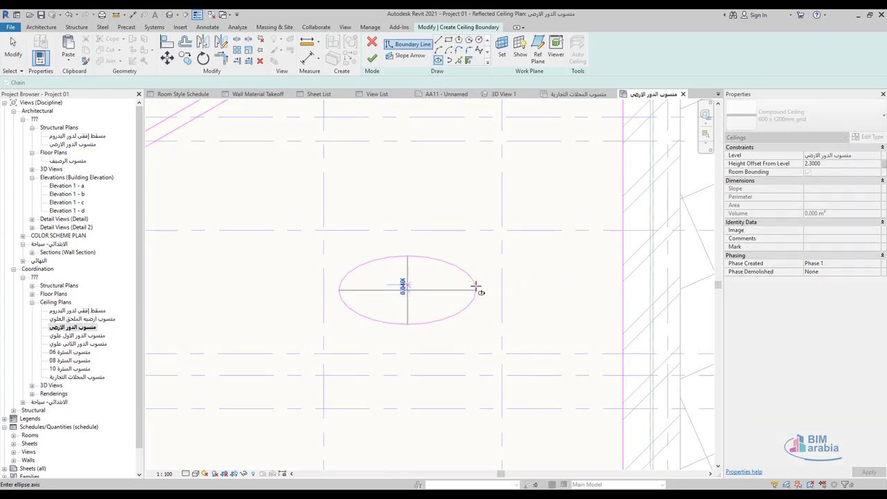
{"action": "left_click", "coordinate": [420, 275]}
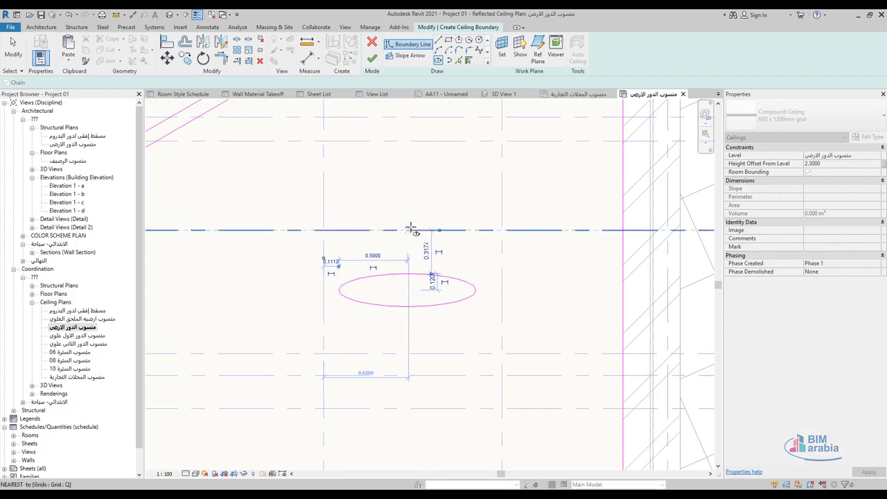
Finish the ceiling sketch and frame the whole 600 x 1200mm grid ceiling, then open the Systems tools
{"action": "left_click", "coordinate": [372, 59]}
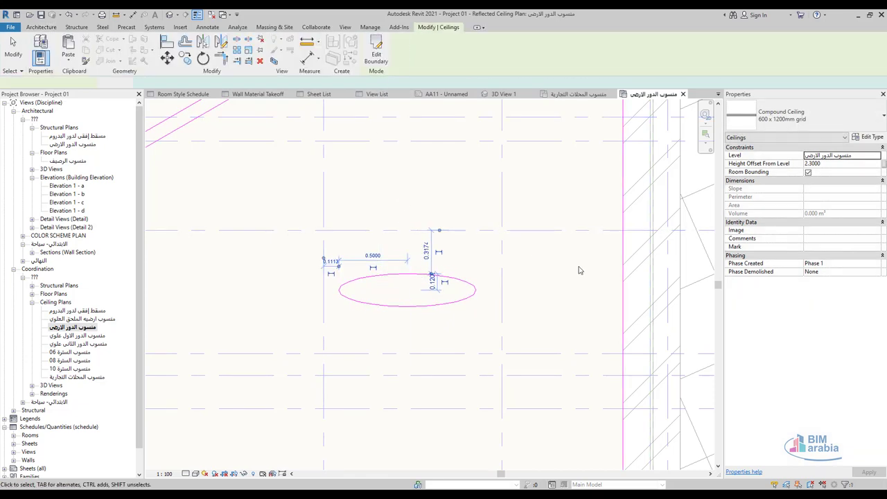
{"action": "scroll", "coordinate": [578, 266], "scroll_direction": "down", "scroll_amount": 2}
{"action": "scroll", "coordinate": [577, 265], "scroll_direction": "down", "scroll_amount": 2}
{"action": "scroll", "coordinate": [395, 284], "scroll_direction": "down", "scroll_amount": 3}
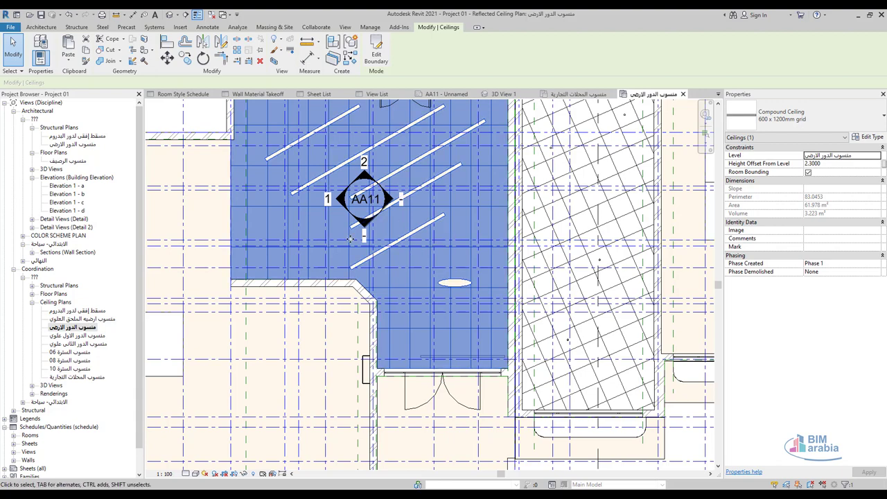
{"action": "middle_click_drag", "start_coordinate": [423, 219], "coordinate": [435, 283]}
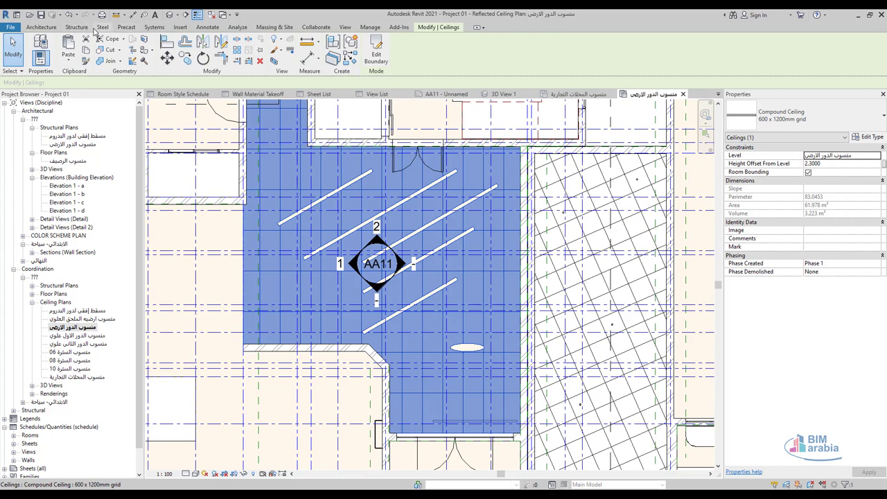
{"action": "left_click", "coordinate": [166, 31]}
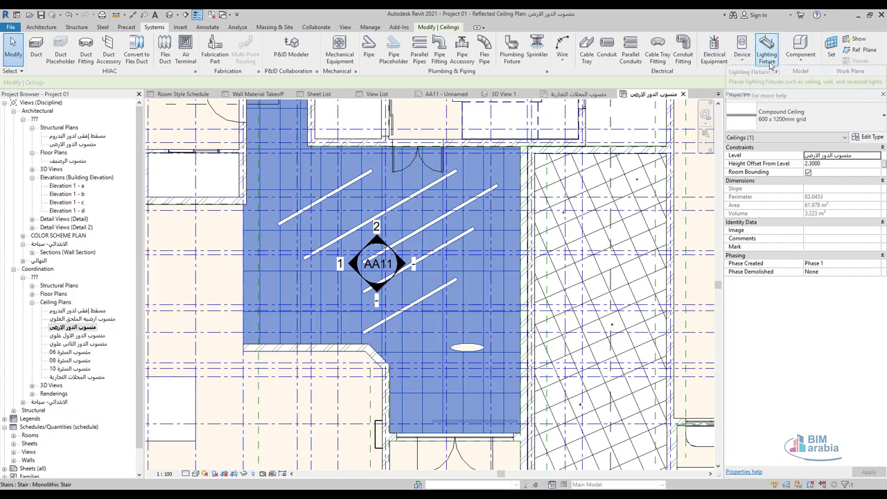
Place a recessed can downlight on the lobby ceiling near the door
{"action": "left_click", "coordinate": [767, 52]}
{"action": "scroll", "coordinate": [432, 161], "scroll_direction": "up", "scroll_amount": 3}
{"action": "scroll", "coordinate": [432, 162], "scroll_direction": "up", "scroll_amount": 2}
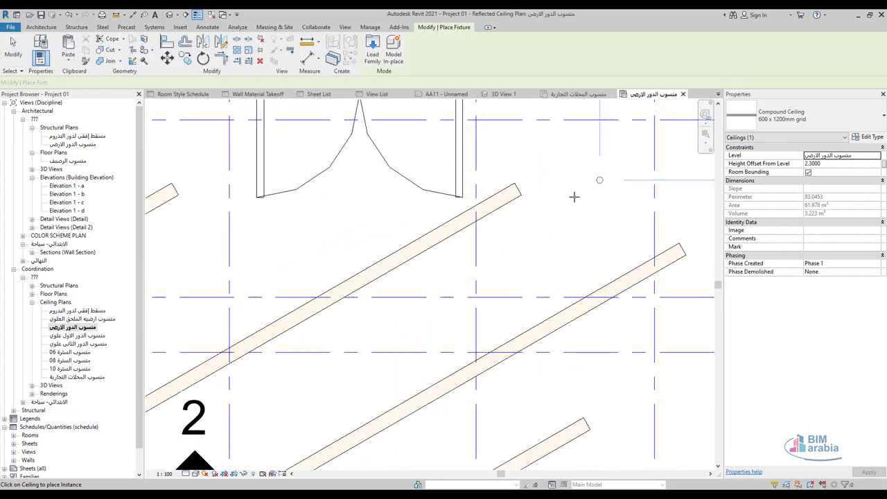
{"action": "scroll", "coordinate": [519, 164], "scroll_direction": "down", "scroll_amount": 2}
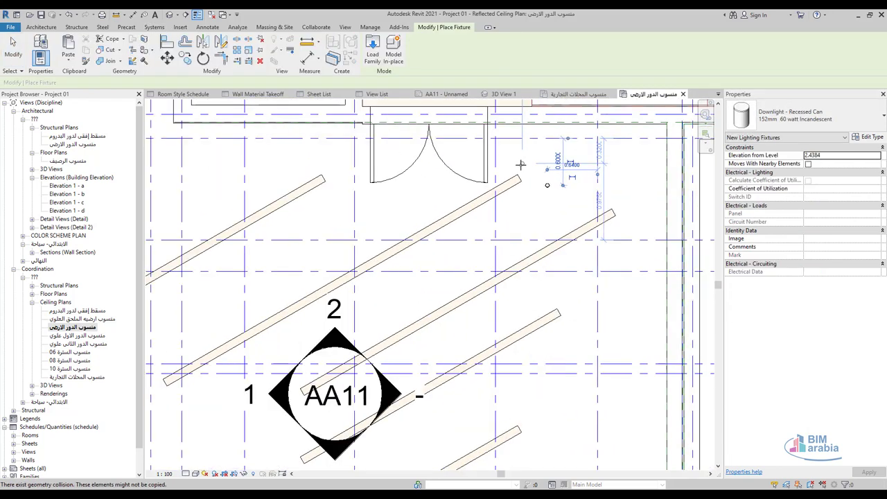
{"action": "scroll", "coordinate": [519, 155], "scroll_direction": "down", "scroll_amount": 1}
{"action": "key", "text": "Escape"}
{"action": "key", "text": "Escape"}
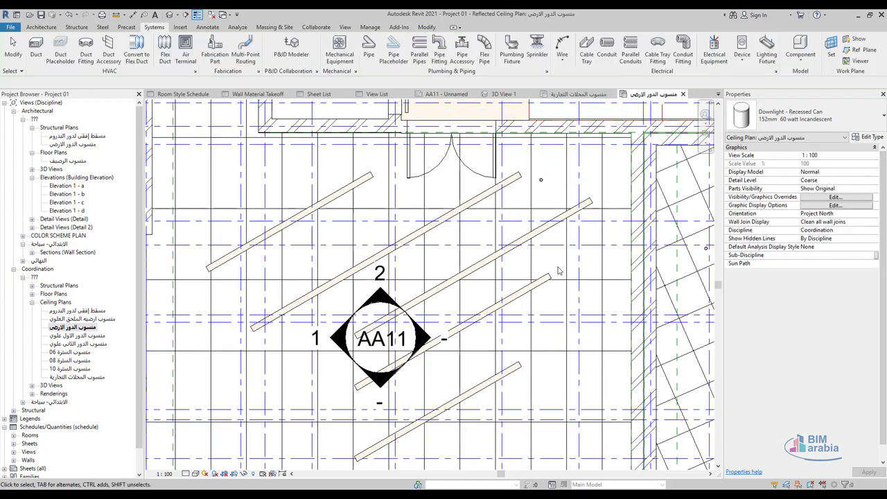
Change the lobby ceiling type to Basic Ceiling: Generic
{"action": "left_click", "coordinate": [568, 271]}
{"action": "left_click", "coordinate": [807, 111]}
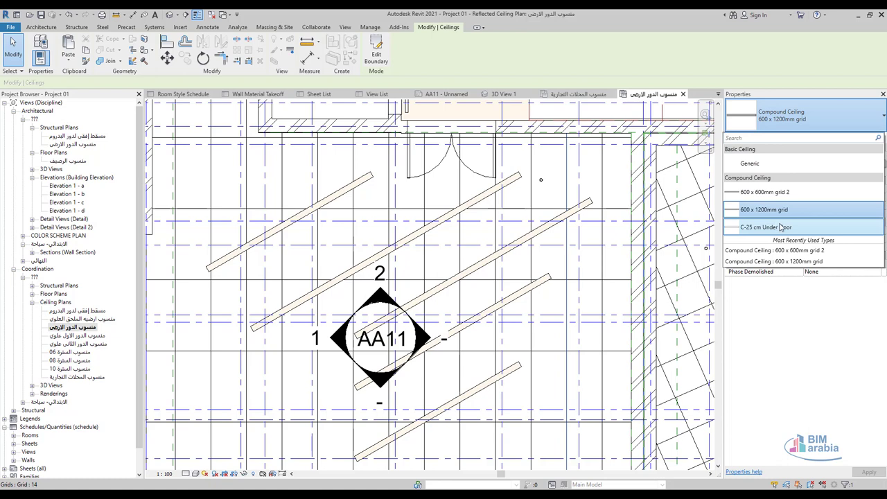
{"action": "left_click", "coordinate": [771, 164]}
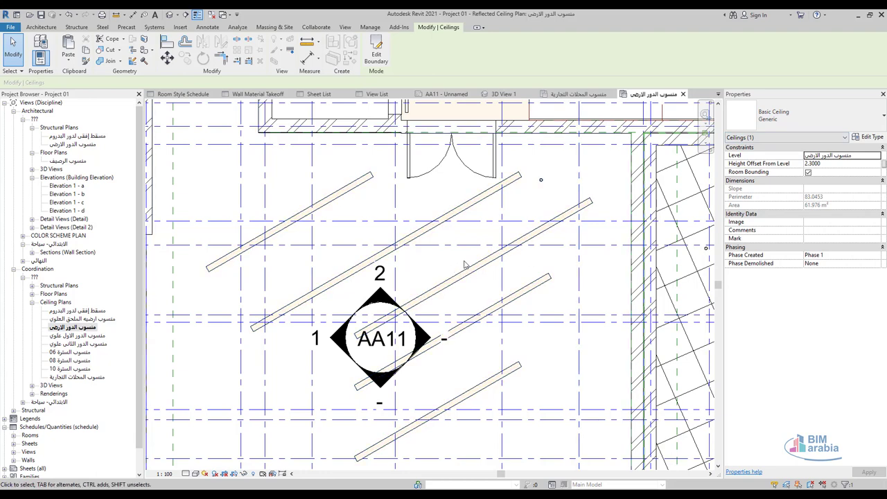
{"action": "scroll", "coordinate": [504, 280], "scroll_direction": "down", "scroll_amount": 3}
{"action": "key", "text": "Escape"}
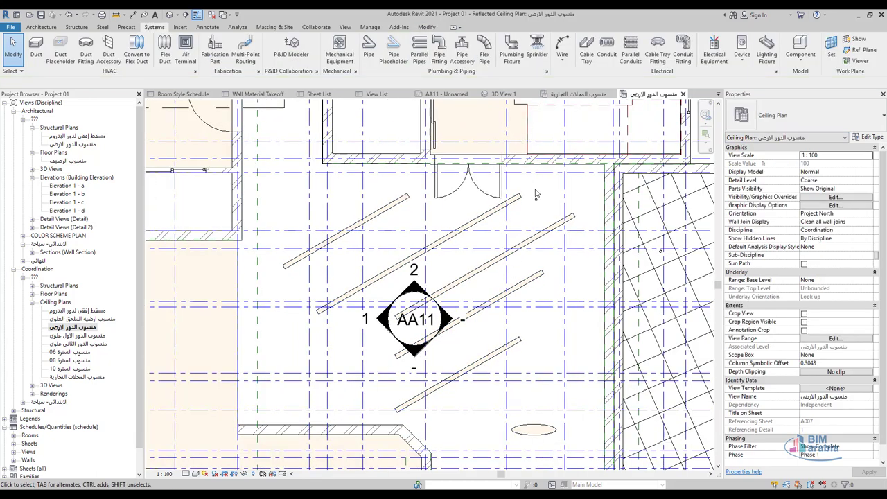
Copy the recessed can downlight to five more lobby positions at 2.7 and 3.0 m spacing
{"action": "left_click", "coordinate": [535, 200]}
{"action": "key", "text": "m"}
{"action": "key", "text": "v"}
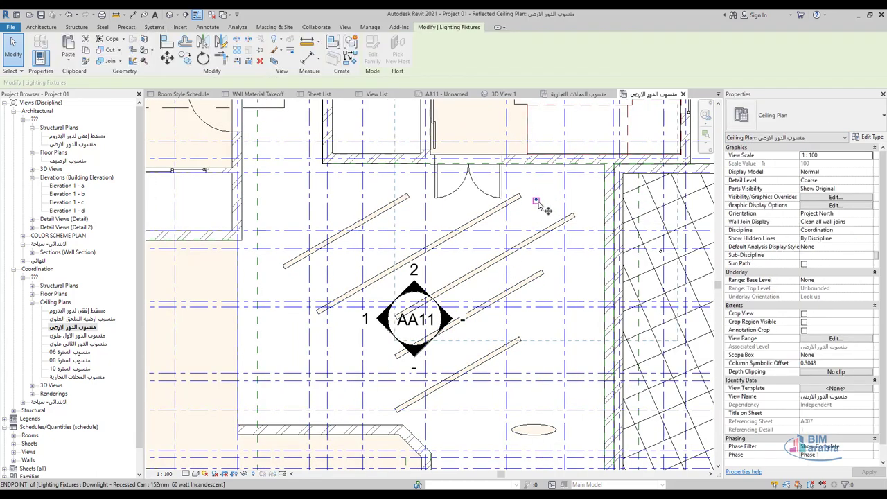
{"action": "left_click", "coordinate": [536, 199]}
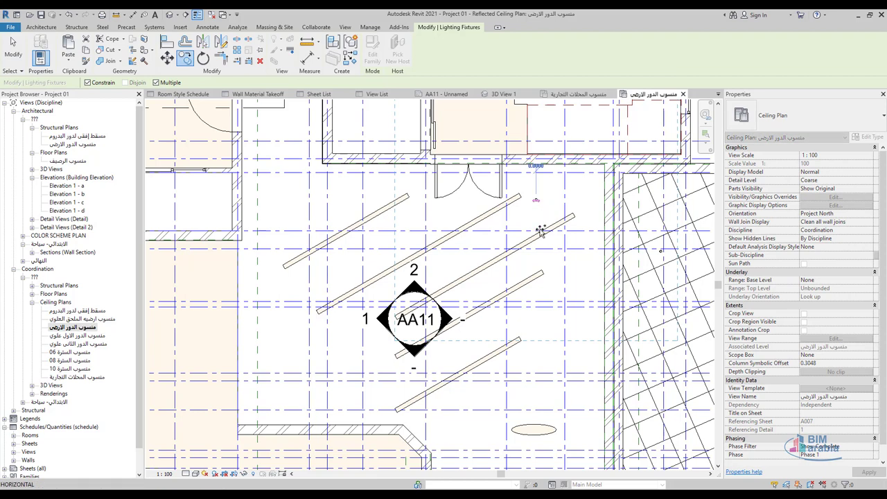
{"action": "left_click", "coordinate": [546, 331]}
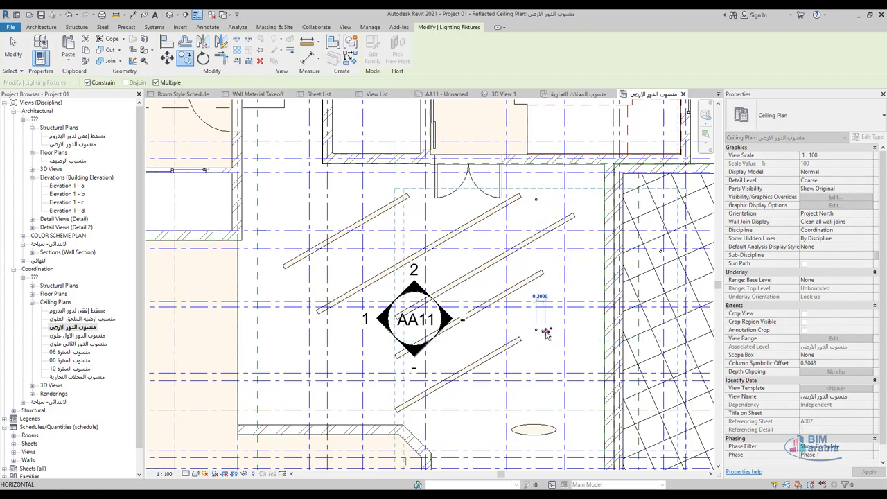
{"action": "left_click", "coordinate": [459, 331]}
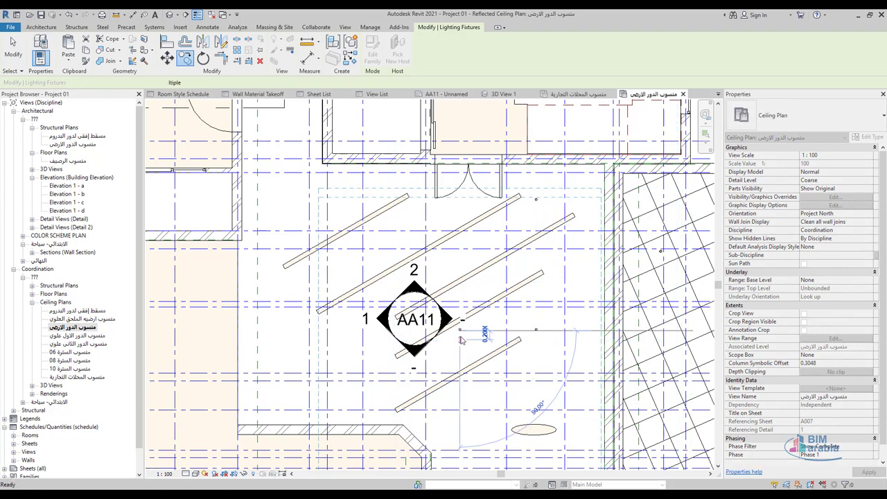
{"action": "left_click", "coordinate": [469, 210]}
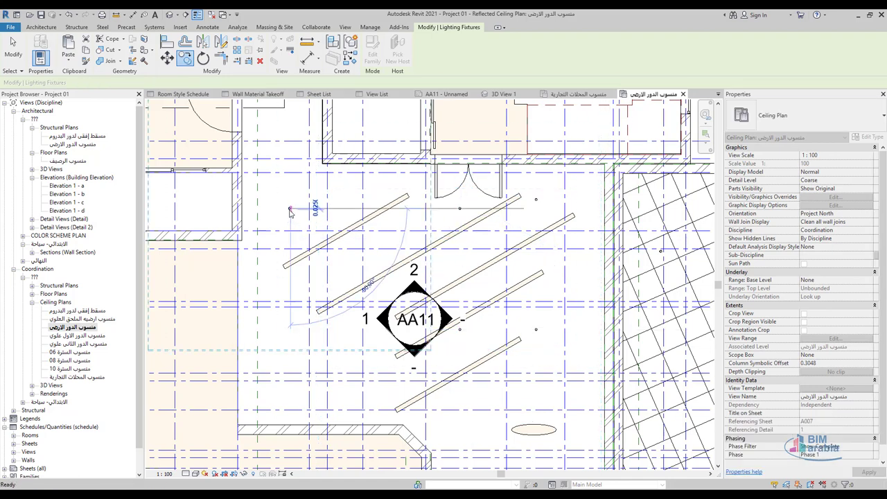
{"action": "left_click", "coordinate": [292, 343]}
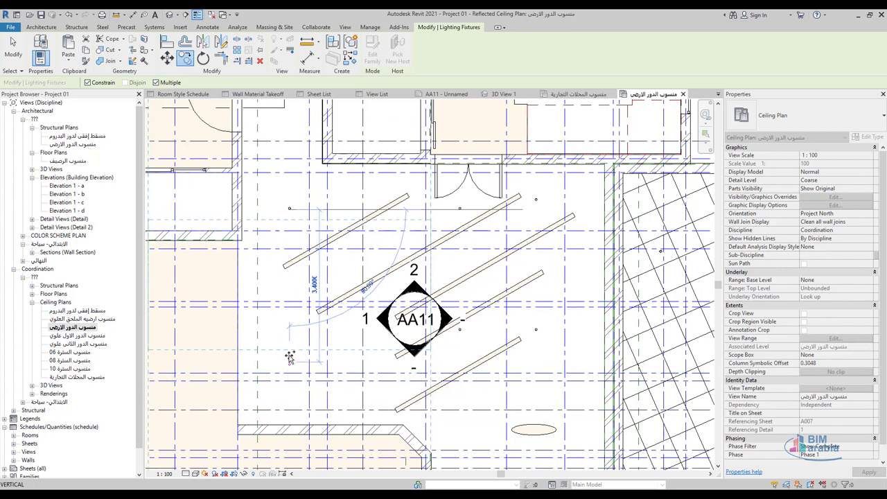
{"action": "left_click", "coordinate": [293, 329]}
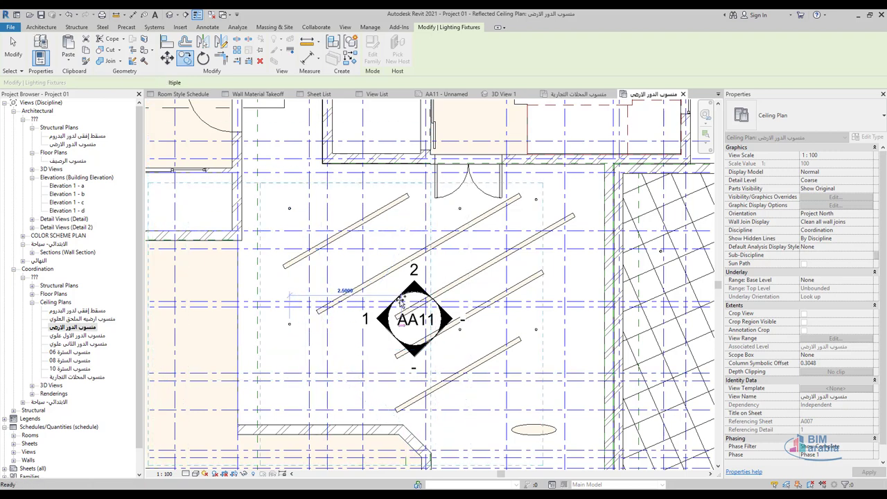
End the copying and open the ground-floor structural plan
{"action": "key", "text": "Escape"}
{"action": "key", "text": "Escape"}
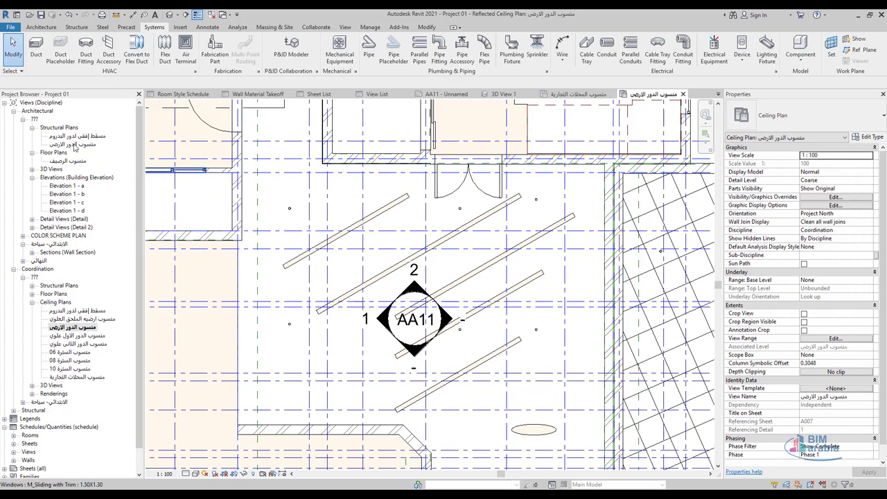
{"action": "left_click", "coordinate": [74, 144]}
{"action": "double_click", "coordinate": [75, 144]}
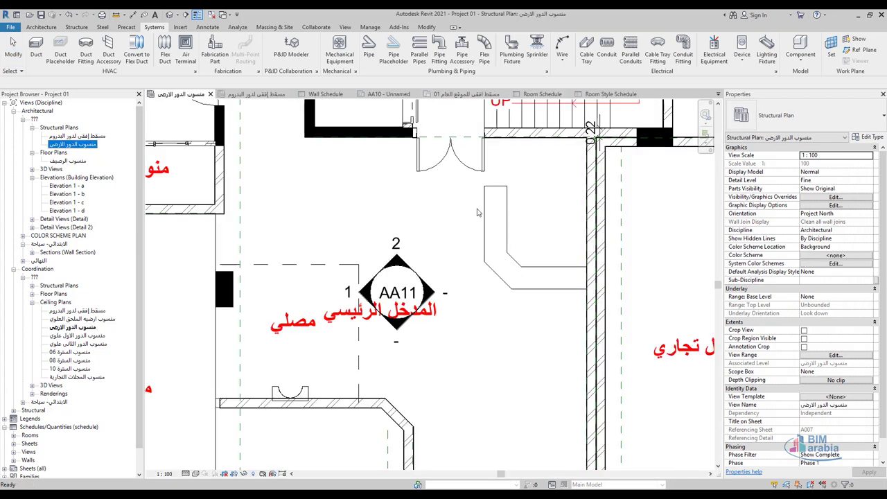
{"action": "scroll", "coordinate": [460, 300], "scroll_direction": "down", "scroll_amount": 2}
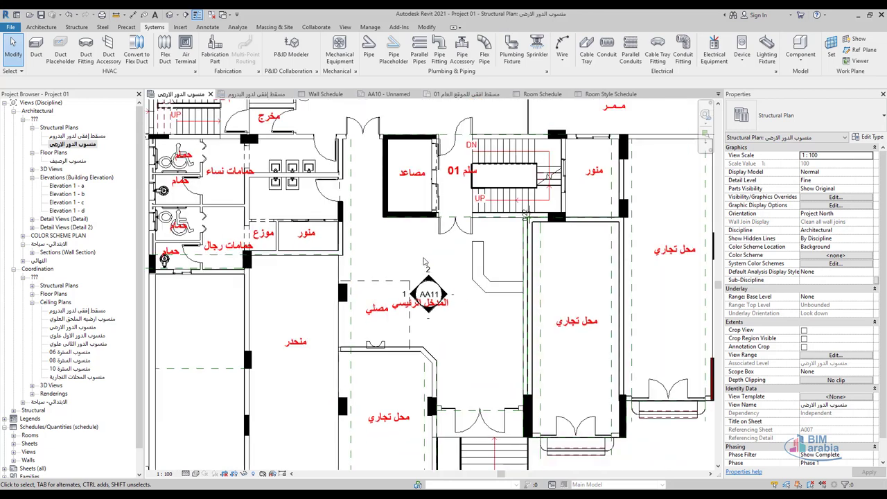
{"action": "scroll", "coordinate": [426, 262], "scroll_direction": "up", "scroll_amount": 4}
{"action": "scroll", "coordinate": [409, 250], "scroll_direction": "down", "scroll_amount": 1}
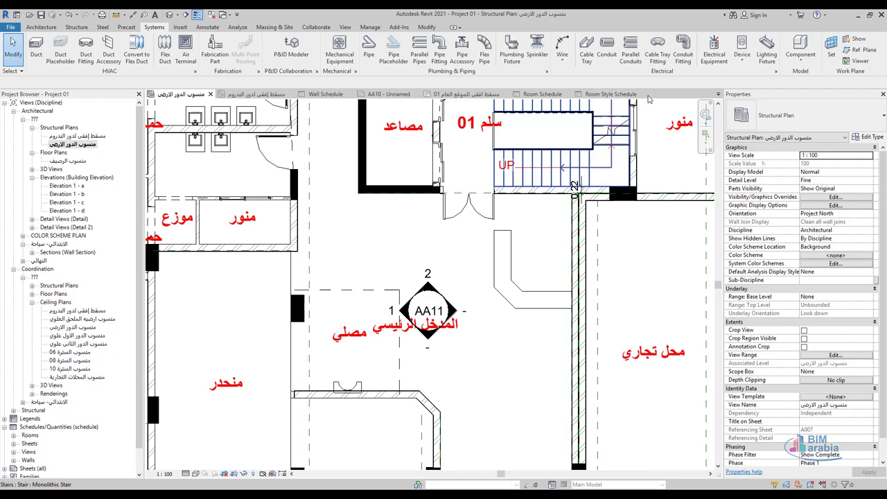
{"action": "scroll", "coordinate": [644, 97], "scroll_direction": "up", "scroll_amount": 3}
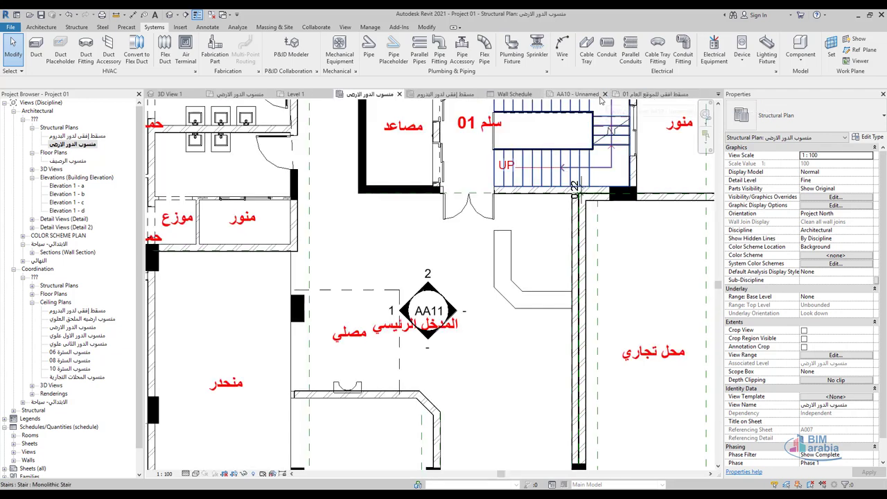
Review the open views and switch to the 3D View 1 lobby perspective
{"action": "left_click", "coordinate": [719, 96]}
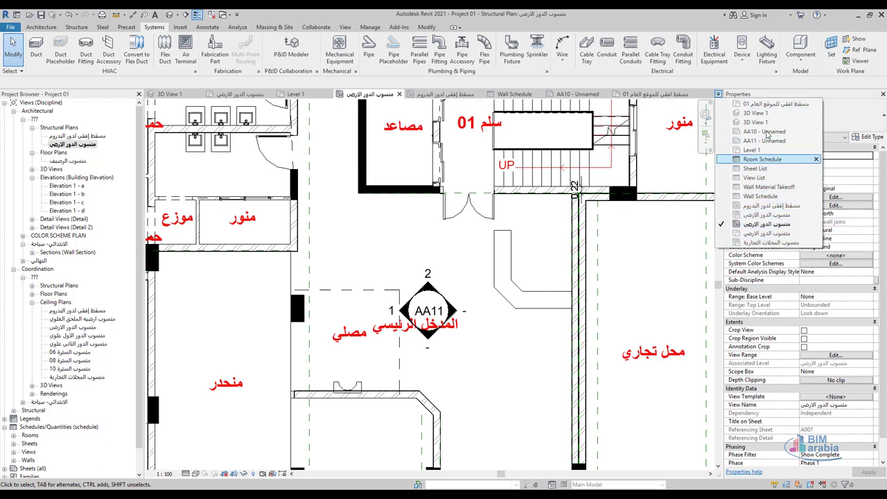
{"action": "left_click", "coordinate": [632, 277]}
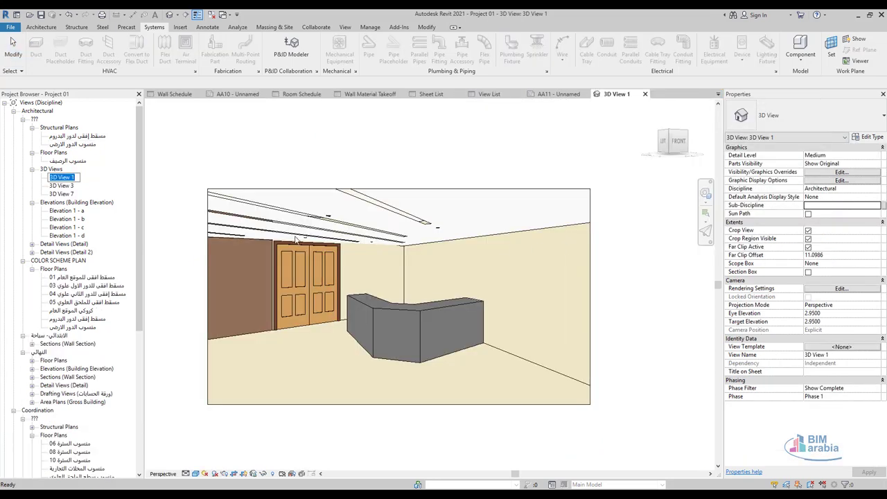
{"action": "left_click", "coordinate": [295, 239]}
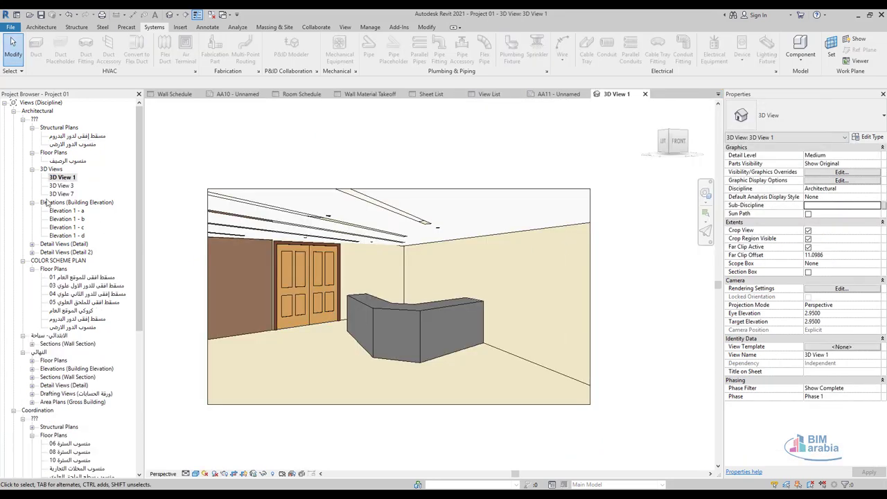
Cycle through the reflected ceiling plan and ground-floor plan back to 3D View 1
{"action": "left_click", "coordinate": [65, 178]}
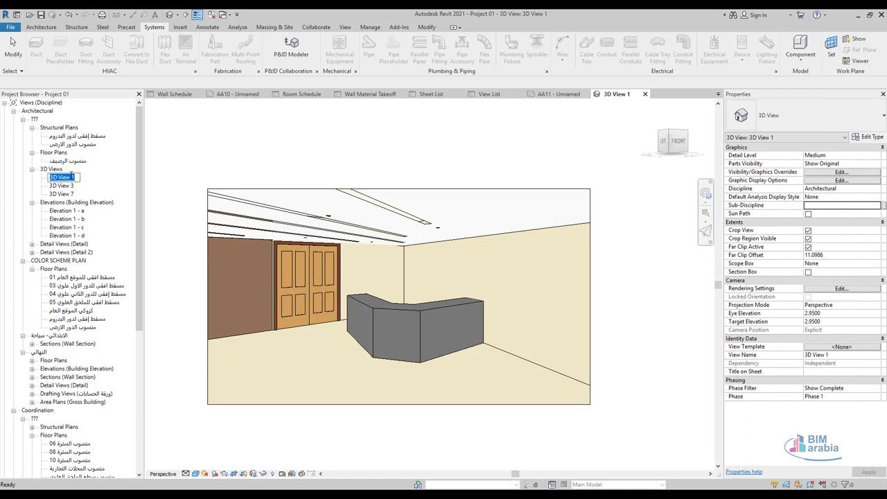
{"action": "mouse_move", "coordinate": [235, 94]}
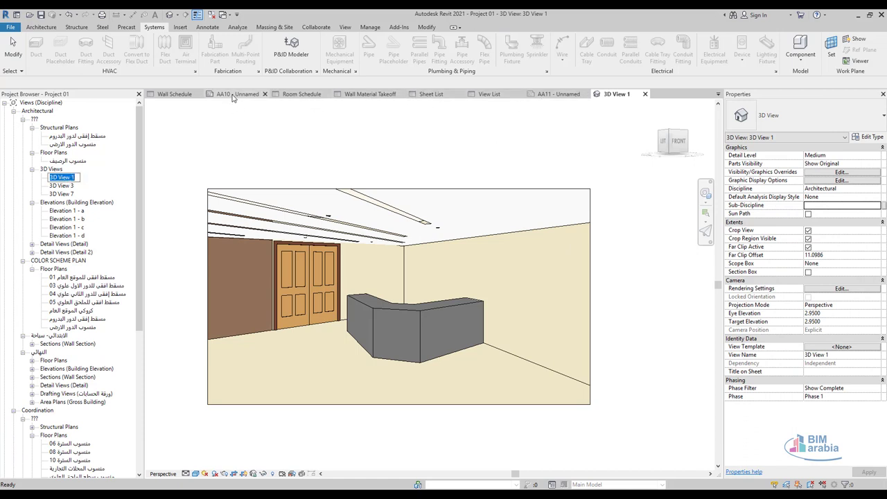
{"action": "left_click", "coordinate": [718, 94]}
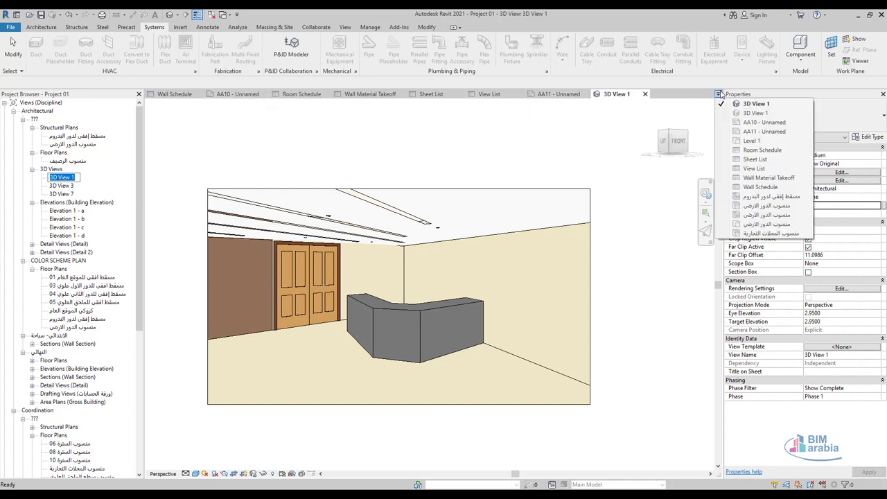
{"action": "left_click", "coordinate": [776, 224]}
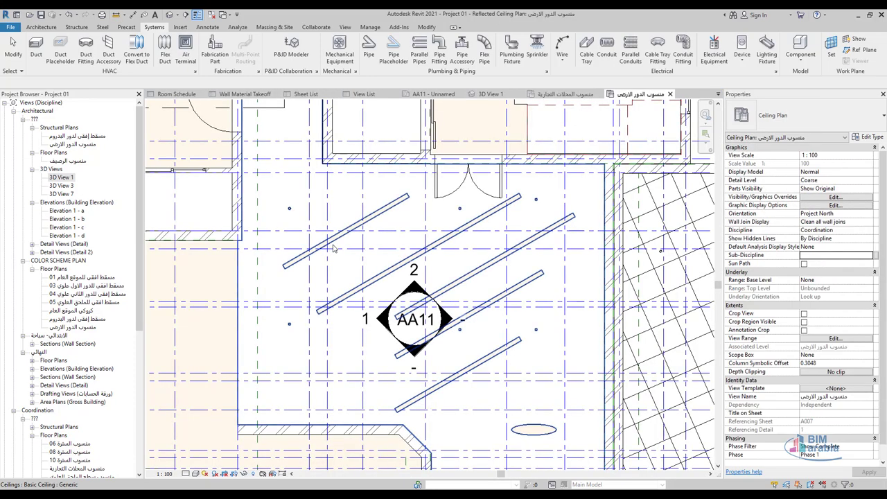
{"action": "double_click", "coordinate": [73, 145]}
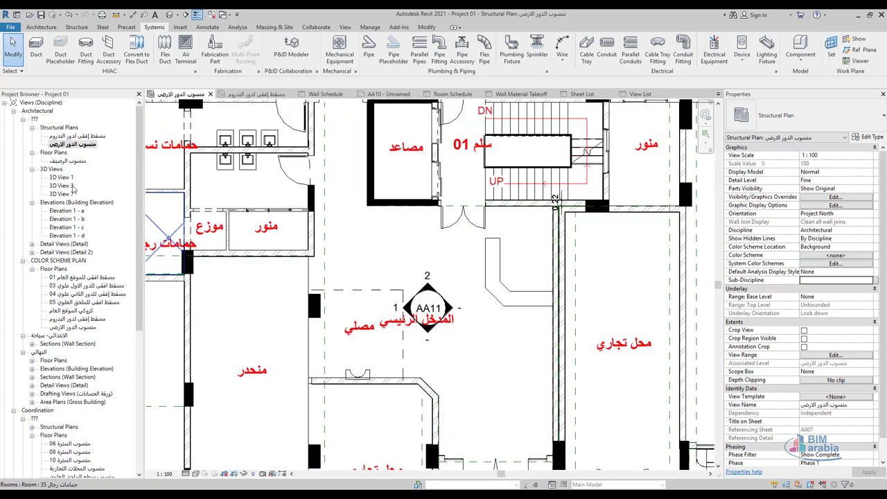
{"action": "double_click", "coordinate": [61, 177]}
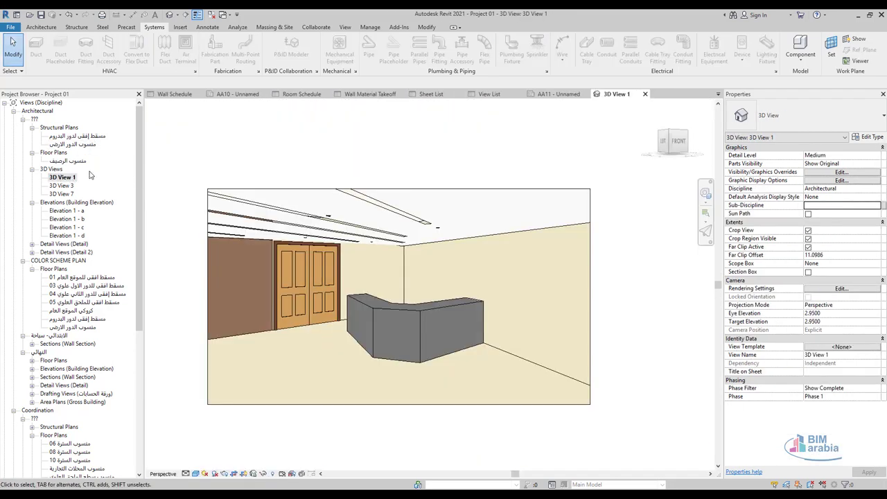
Rename 3D View 1 to 'المدخل الرئيسي'
{"action": "key", "text": "F2"}
{"action": "type", "text": "المدخل ال"}
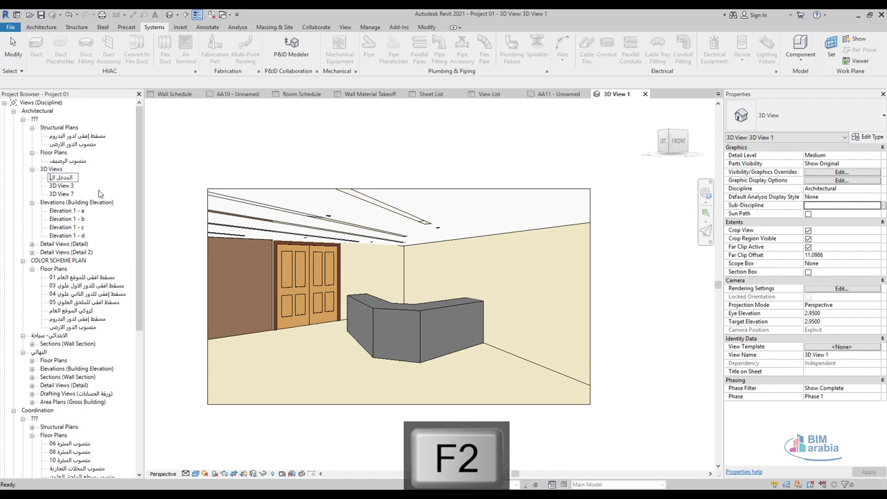
{"action": "type", "text": "رئيسي"}
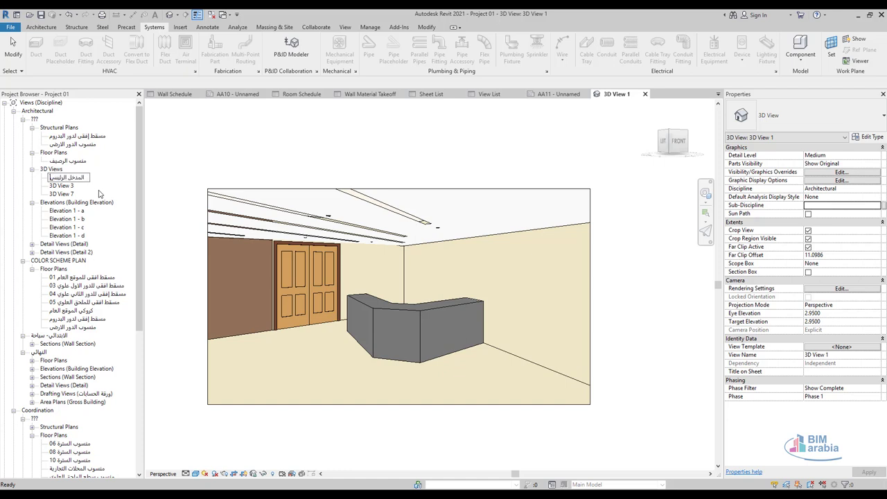
{"action": "key", "text": "Return"}
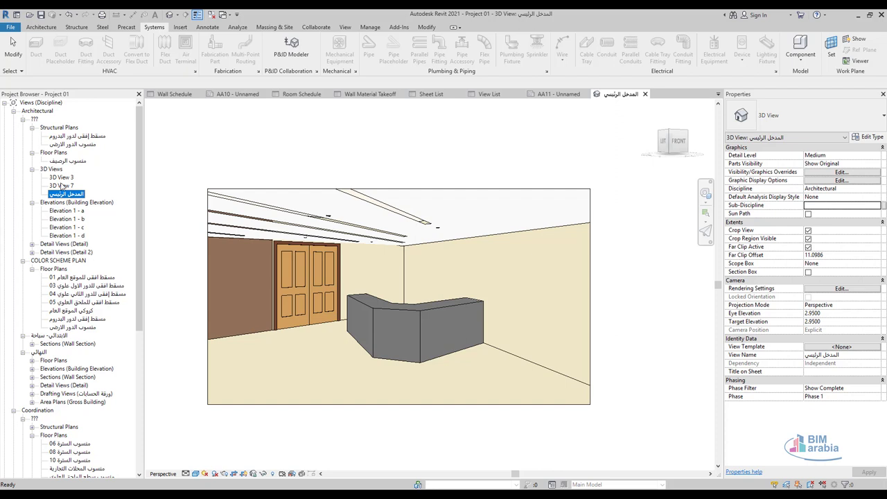
Set the lobby ceiling's Height Offset From Level to 2.3500 instead of 2.3000
{"action": "left_click", "coordinate": [485, 125]}
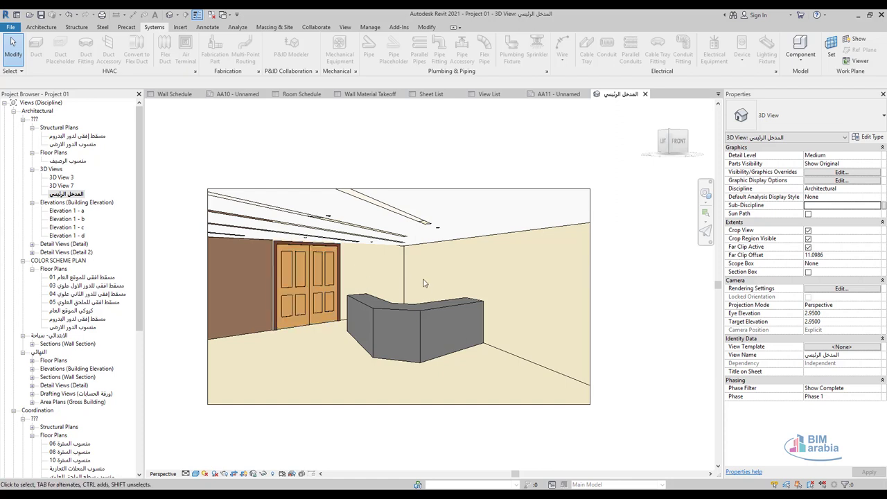
{"action": "left_click", "coordinate": [393, 236]}
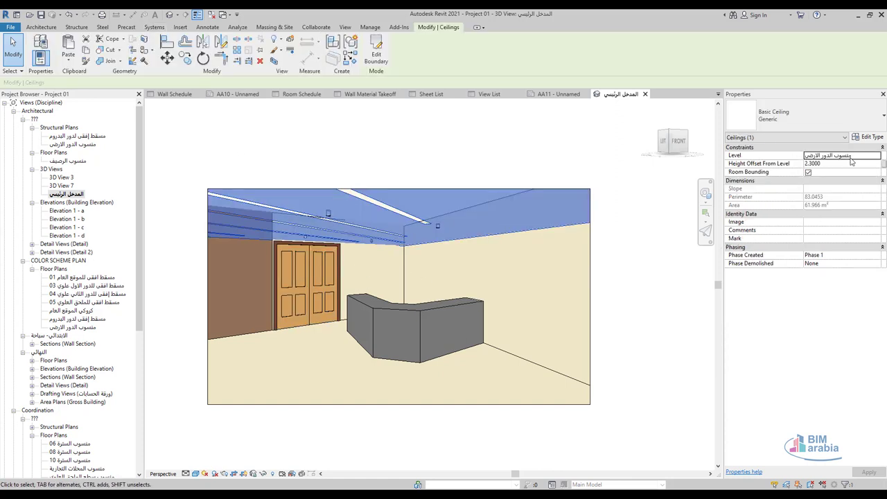
{"action": "left_click", "coordinate": [814, 164]}
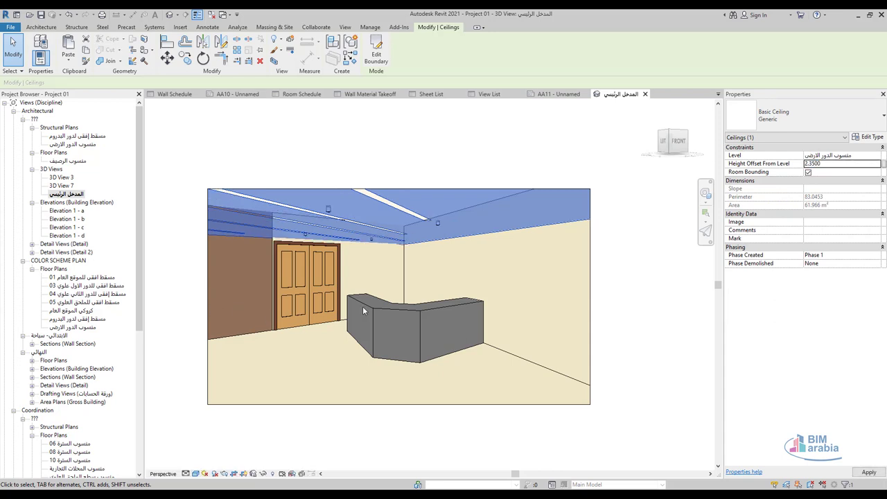
{"action": "scroll", "coordinate": [388, 276], "scroll_direction": "up", "scroll_amount": 2}
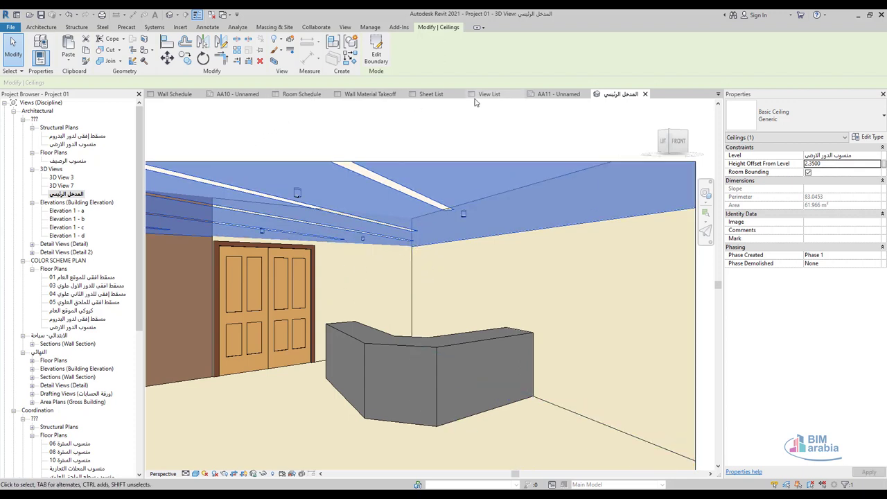
{"action": "left_click", "coordinate": [77, 195]}
{"action": "left_click", "coordinate": [401, 246]}
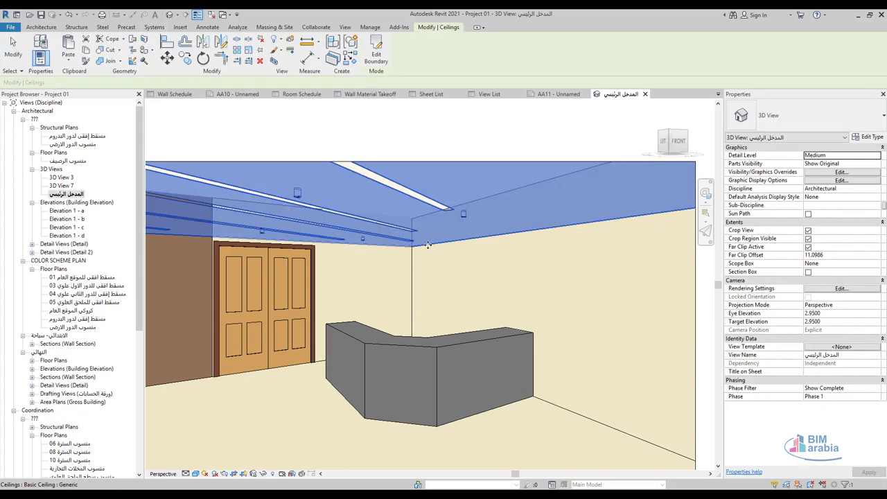
Open the ground-floor structural plan and pan to the wall beside the stair
{"action": "double_click", "coordinate": [87, 144]}
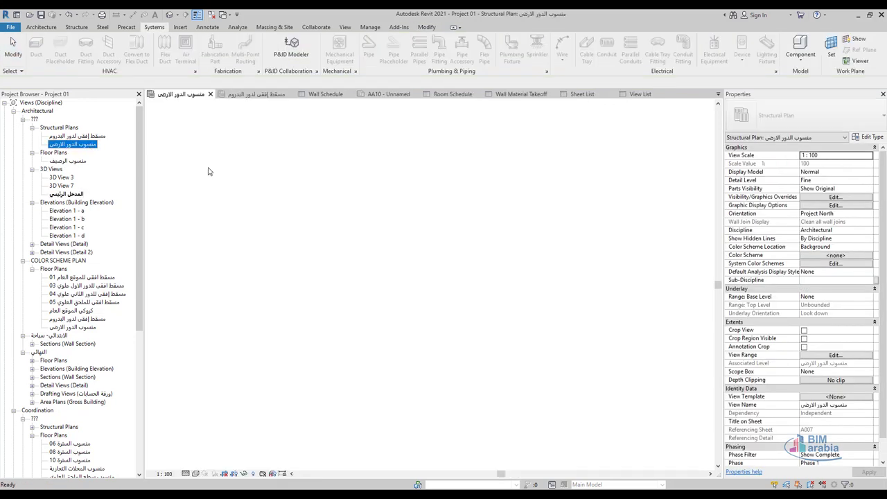
{"action": "scroll", "coordinate": [534, 208], "scroll_direction": "up", "scroll_amount": 5}
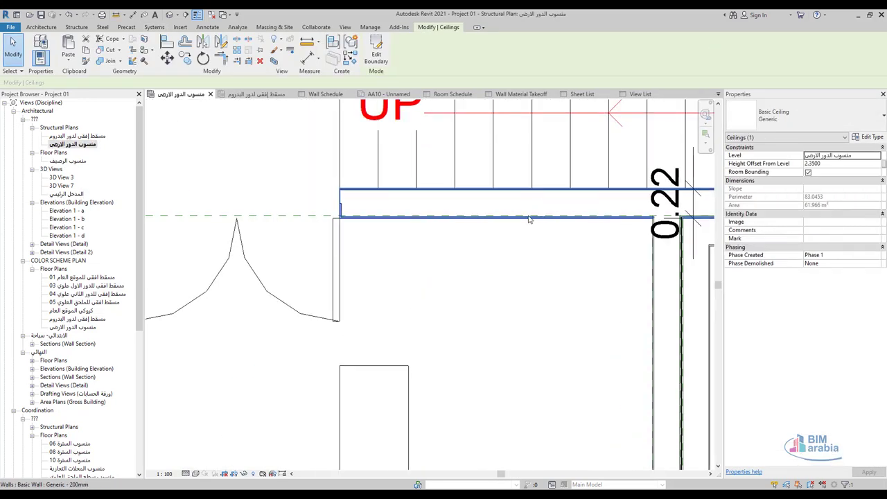
{"action": "mouse_move", "coordinate": [503, 295]}
{"action": "middle_mouse_down"}
{"action": "mouse_move", "coordinate": [472, 334]}
{"action": "mouse_move", "coordinate": [473, 367]}
{"action": "middle_mouse_up"}
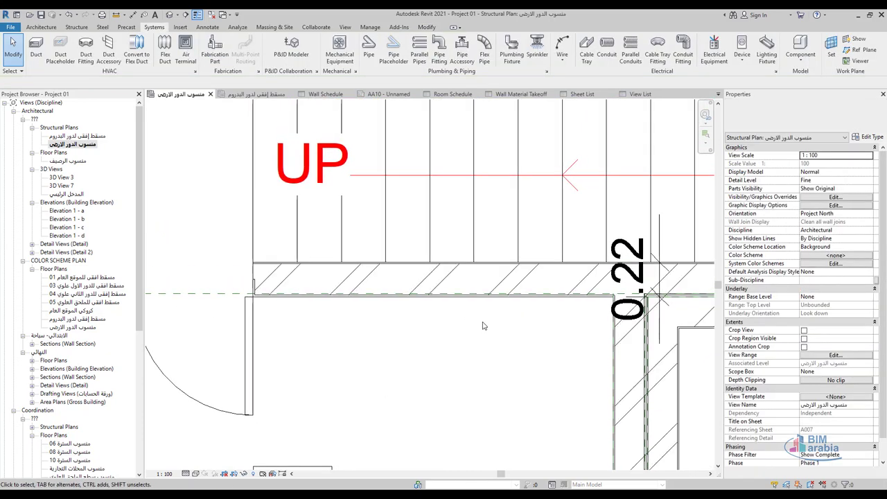
Create an in-place model in the Walls category named Walls 2
{"action": "left_click", "coordinate": [45, 27]}
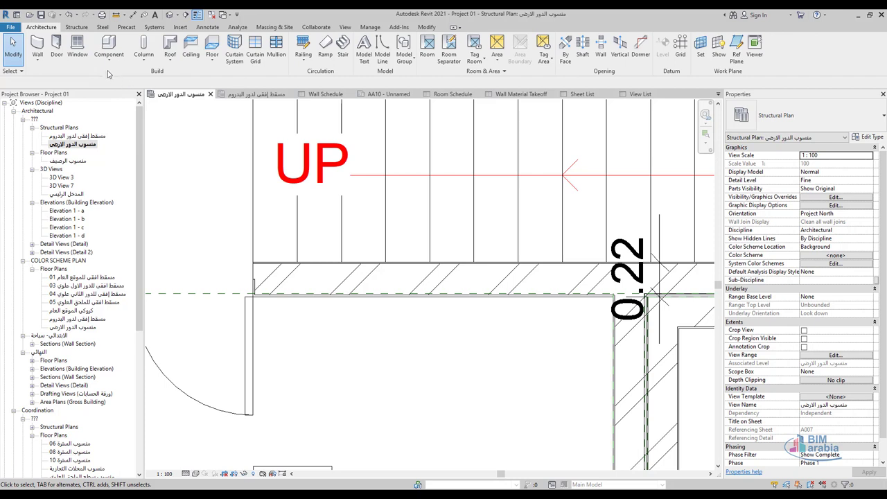
{"action": "left_click", "coordinate": [111, 61]}
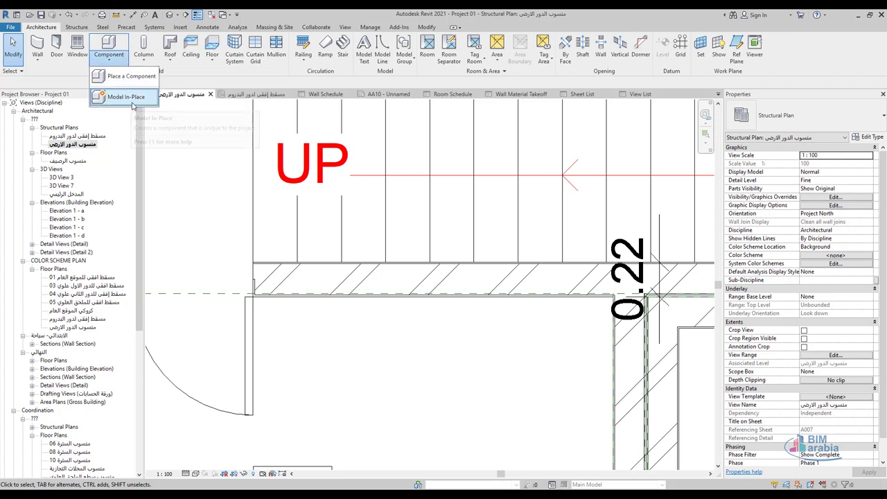
{"action": "left_click", "coordinate": [131, 98]}
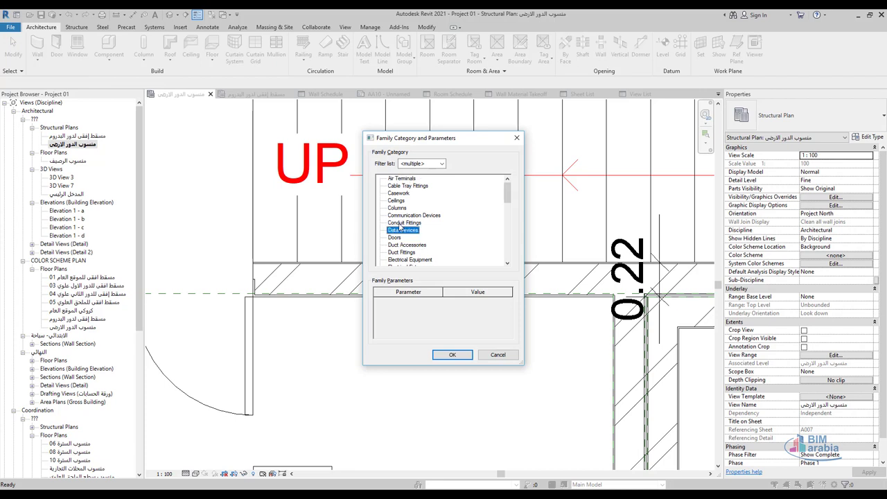
{"action": "key", "text": "w"}
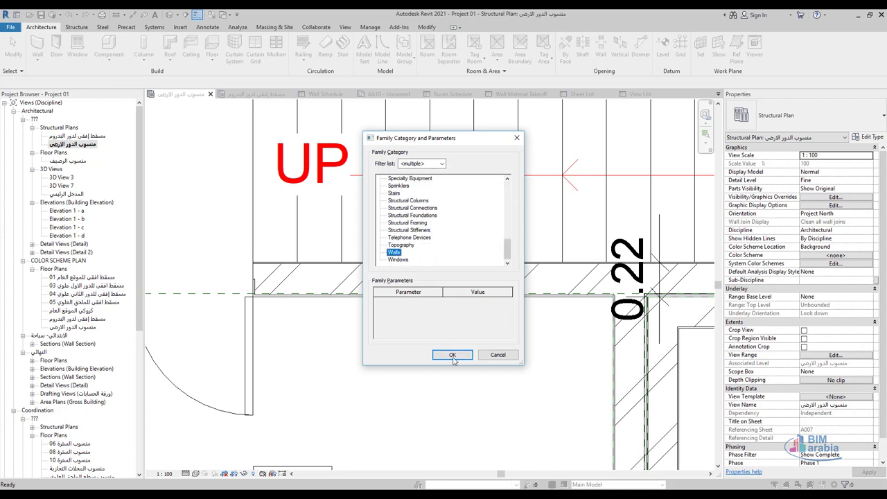
{"action": "left_click", "coordinate": [453, 358]}
{"action": "left_click", "coordinate": [436, 271]}
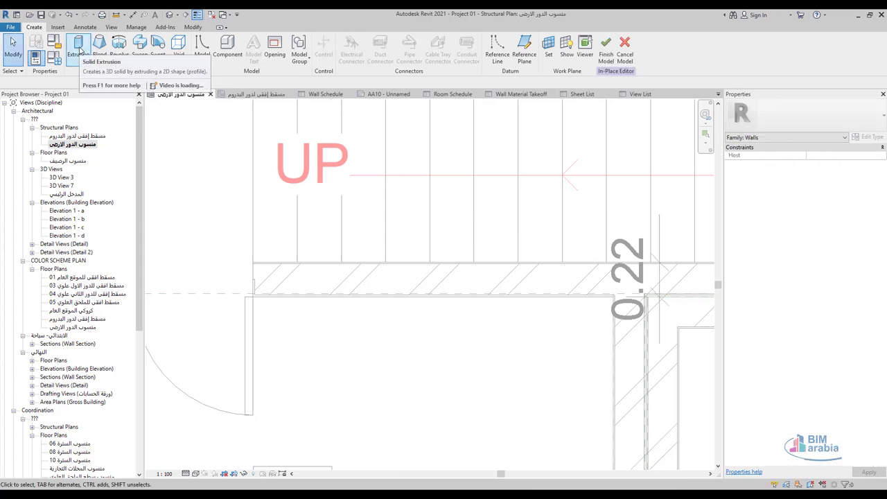
Start an extrusion with its work plane picked on the Generic 200mm wall face
{"action": "left_click", "coordinate": [79, 46]}
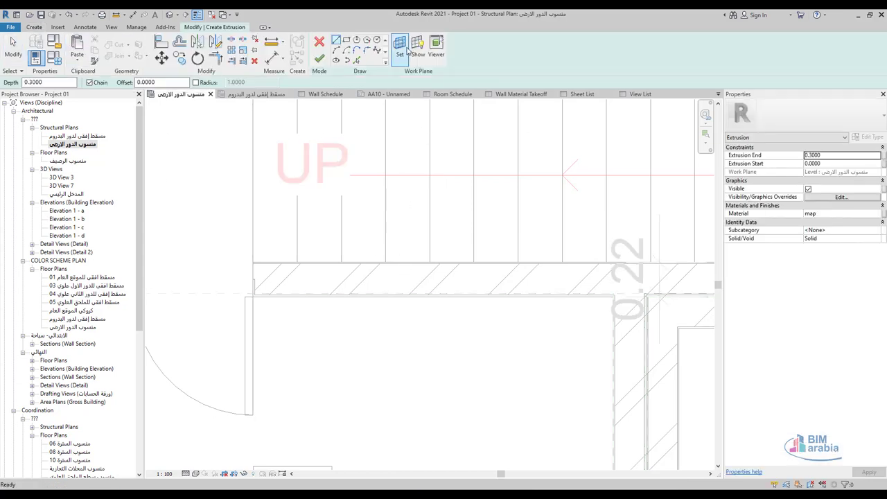
{"action": "left_click", "coordinate": [400, 47]}
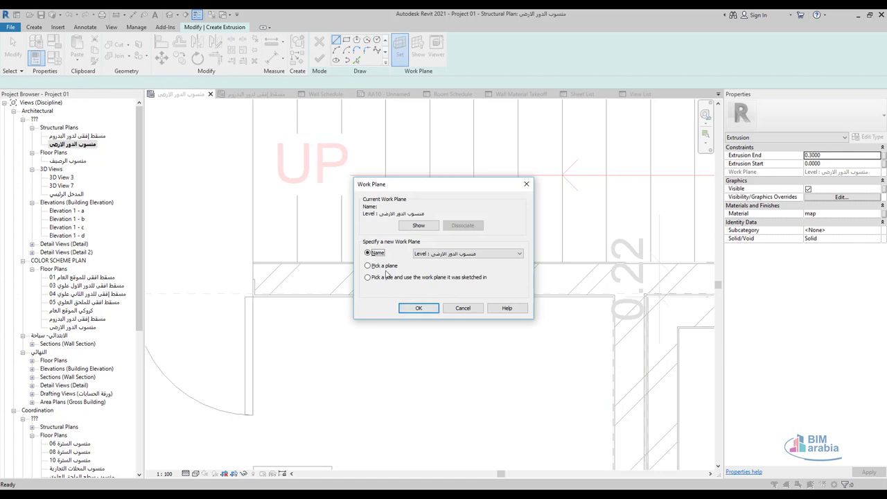
{"action": "left_click", "coordinate": [416, 315]}
{"action": "left_click", "coordinate": [345, 301]}
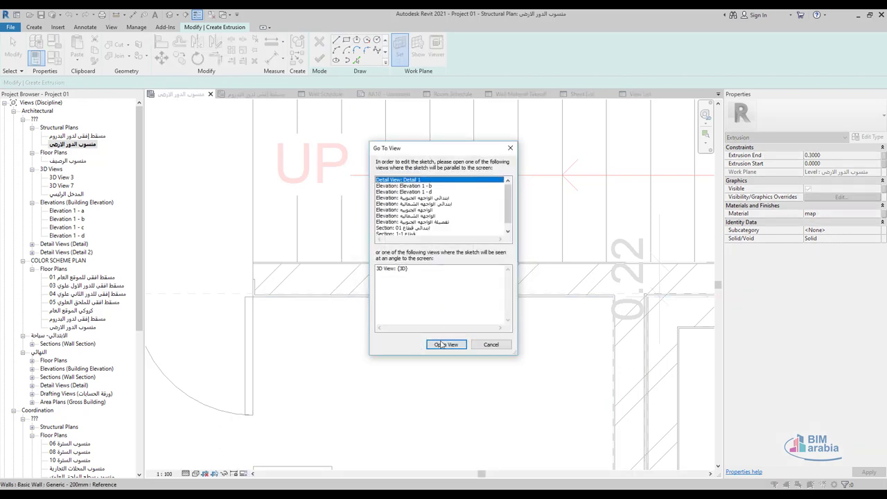
Close the Detail 1 view and show the المدخل الرئيسي 3D view
{"action": "left_click", "coordinate": [445, 345]}
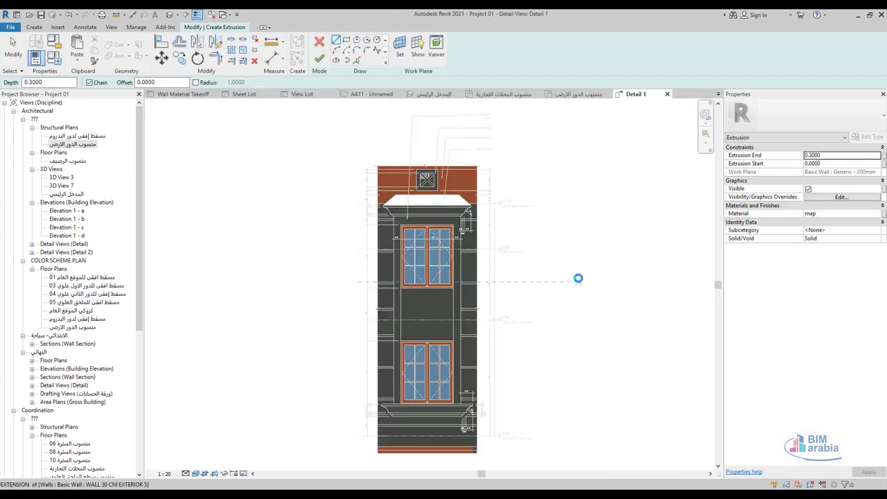
{"action": "left_click", "coordinate": [667, 94]}
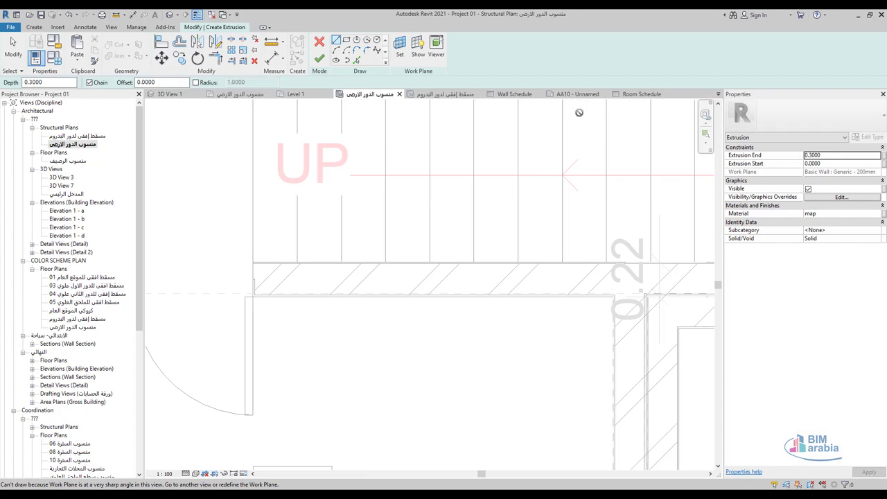
{"action": "double_click", "coordinate": [66, 194]}
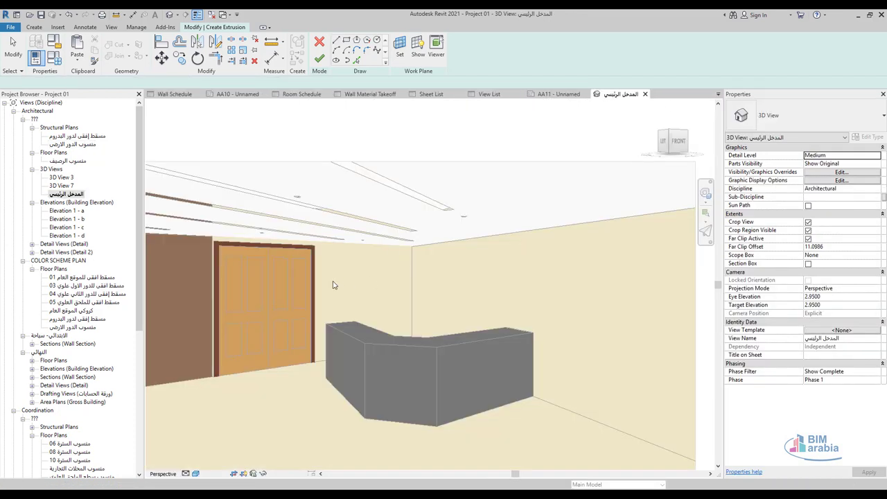
Draw a base arc on the wall and add five concentric offset arcs 0.1 apart
{"action": "left_click", "coordinate": [338, 51]}
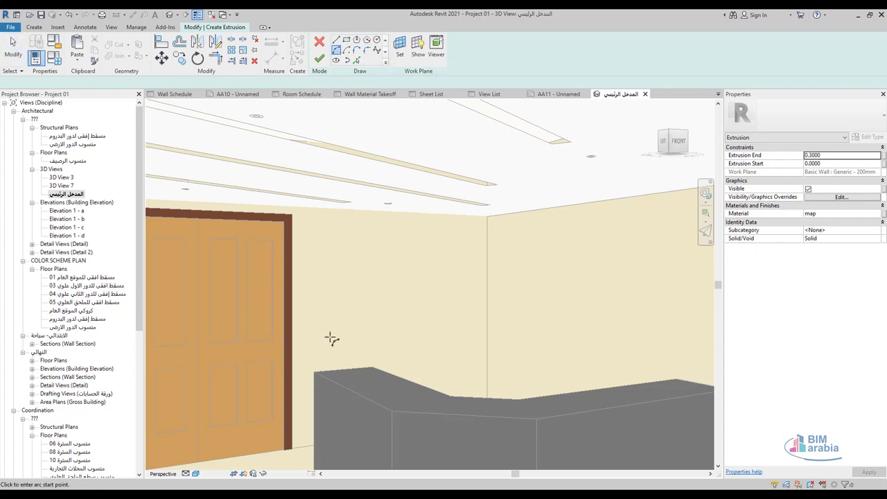
{"action": "left_click", "coordinate": [332, 340]}
{"action": "left_click", "coordinate": [450, 267]}
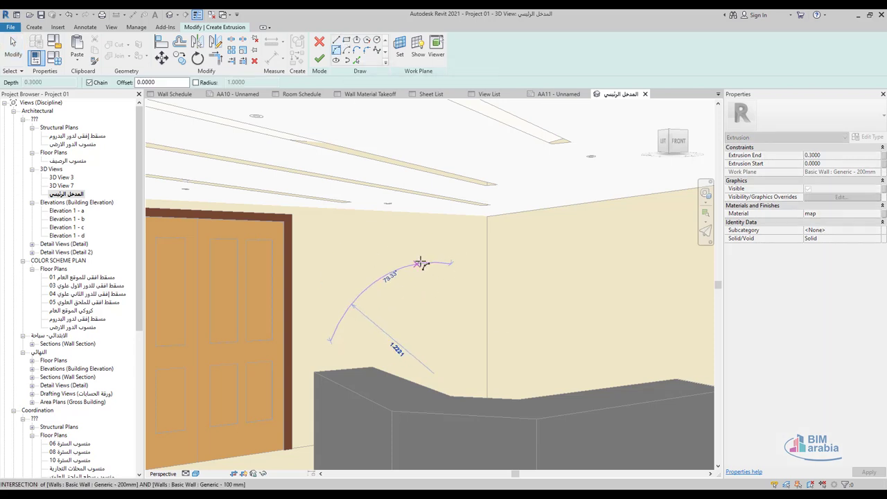
{"action": "left_click", "coordinate": [416, 262]}
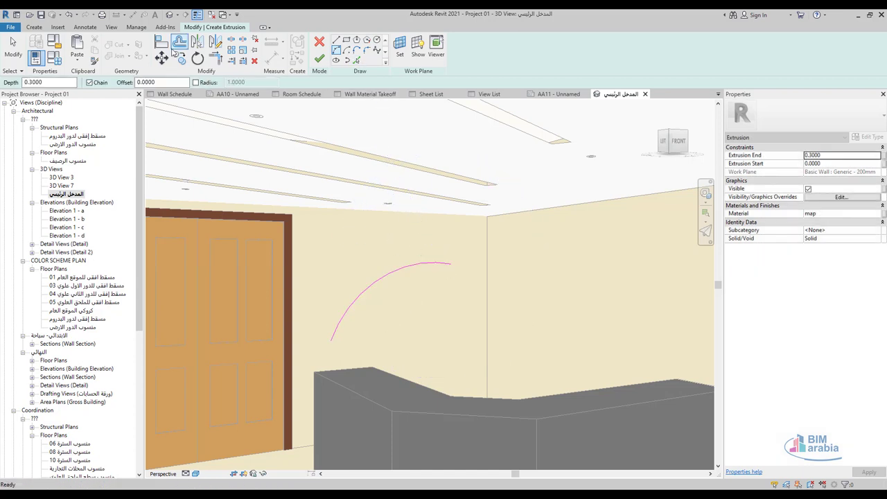
{"action": "left_click", "coordinate": [179, 42]}
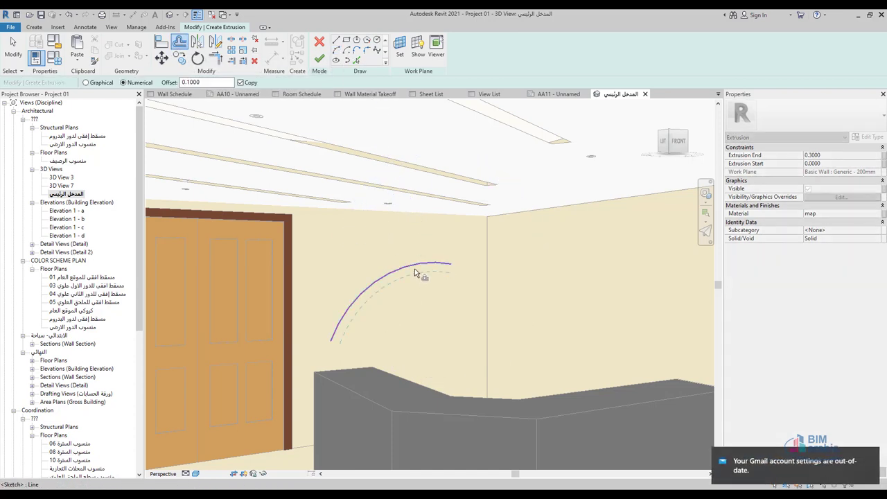
{"action": "left_click", "coordinate": [420, 278]}
{"action": "left_click", "coordinate": [429, 291]}
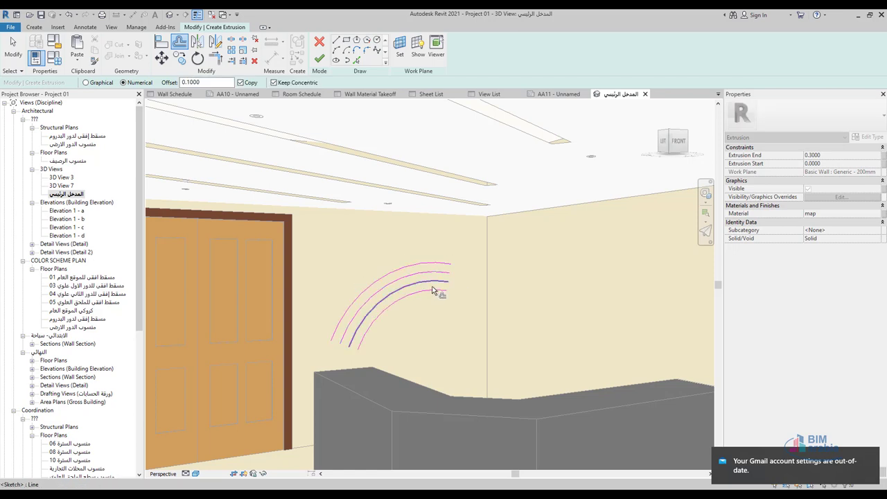
{"action": "left_click", "coordinate": [435, 299]}
{"action": "left_click", "coordinate": [439, 308]}
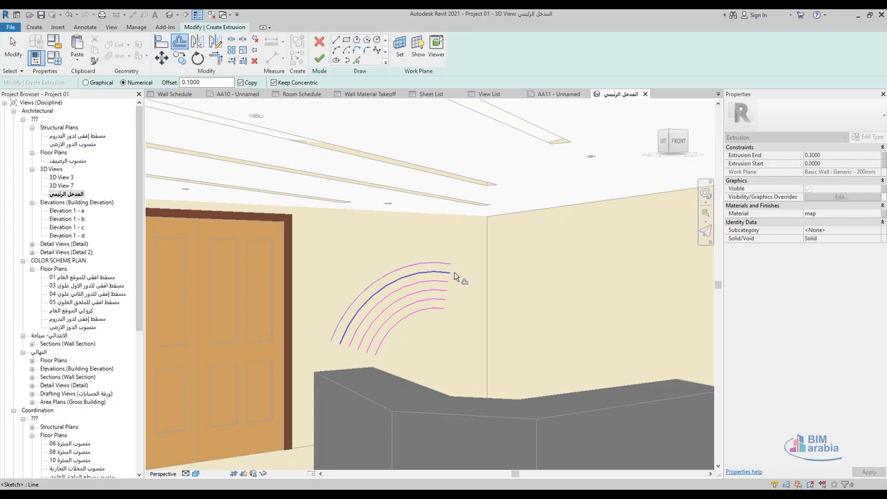
{"action": "left_click", "coordinate": [447, 302]}
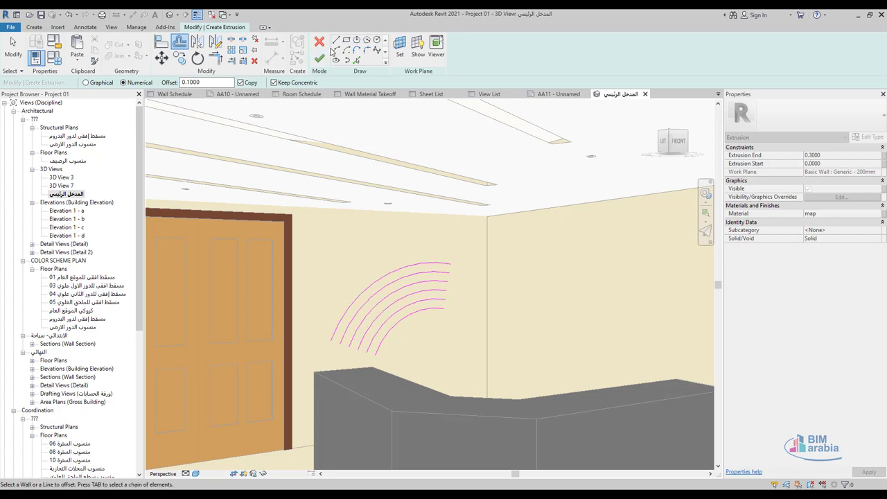
Close the upper right ends of the three strips with rounded arcs
{"action": "left_click", "coordinate": [355, 61]}
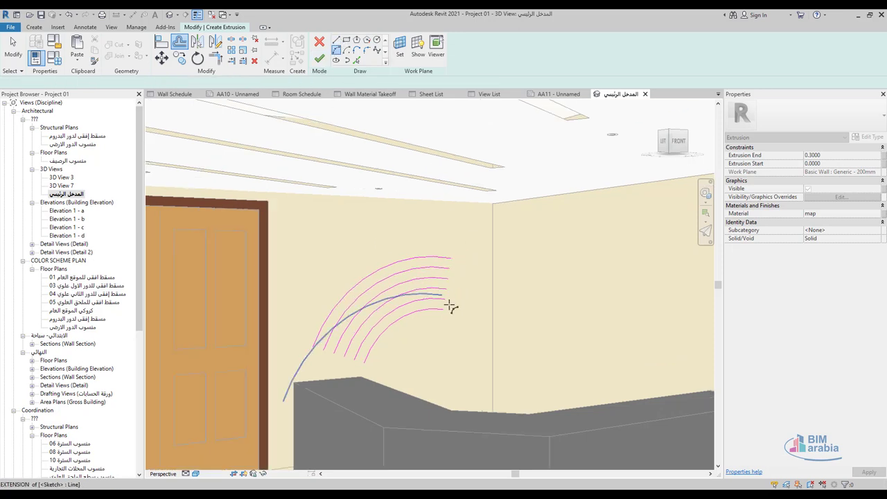
{"action": "scroll", "coordinate": [452, 307], "scroll_direction": "up", "scroll_amount": 5}
{"action": "left_click", "coordinate": [456, 208]}
{"action": "left_click", "coordinate": [452, 232]}
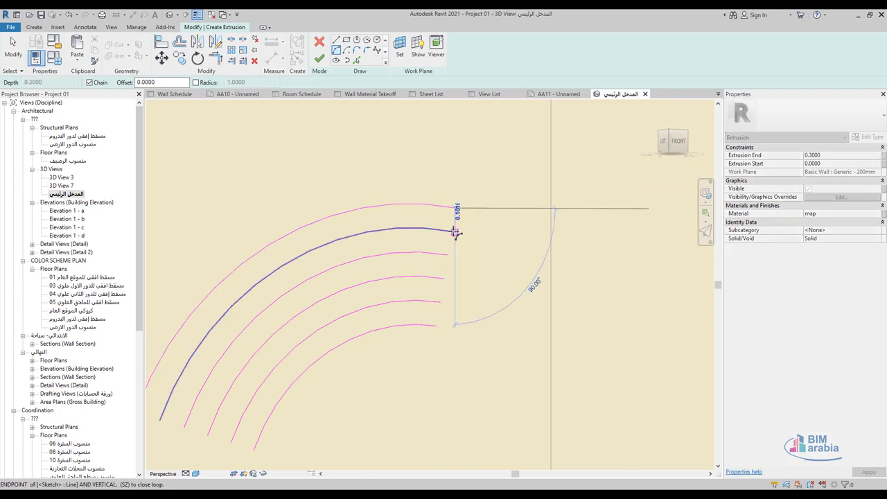
{"action": "scroll", "coordinate": [453, 216], "scroll_direction": "up", "scroll_amount": 3}
{"action": "scroll", "coordinate": [457, 214], "scroll_direction": "up", "scroll_amount": 2}
{"action": "scroll", "coordinate": [461, 216], "scroll_direction": "up", "scroll_amount": 1}
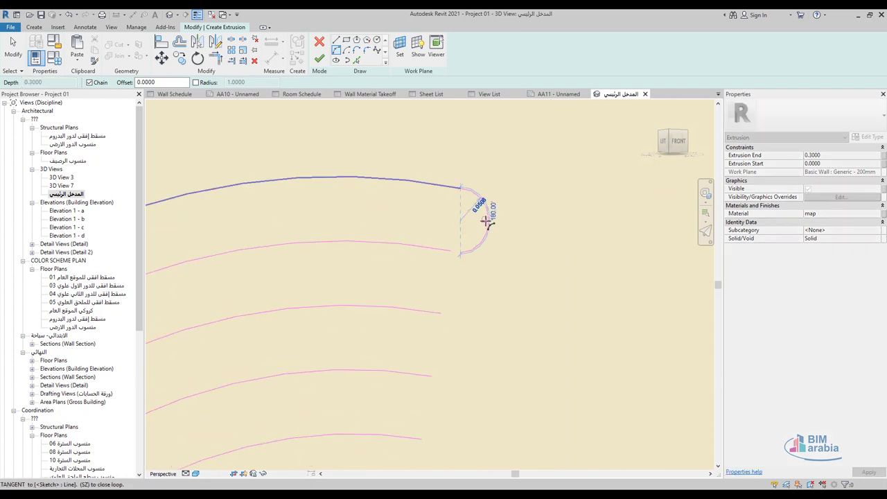
{"action": "scroll", "coordinate": [489, 223], "scroll_direction": "down", "scroll_amount": 4}
{"action": "left_click", "coordinate": [455, 207]}
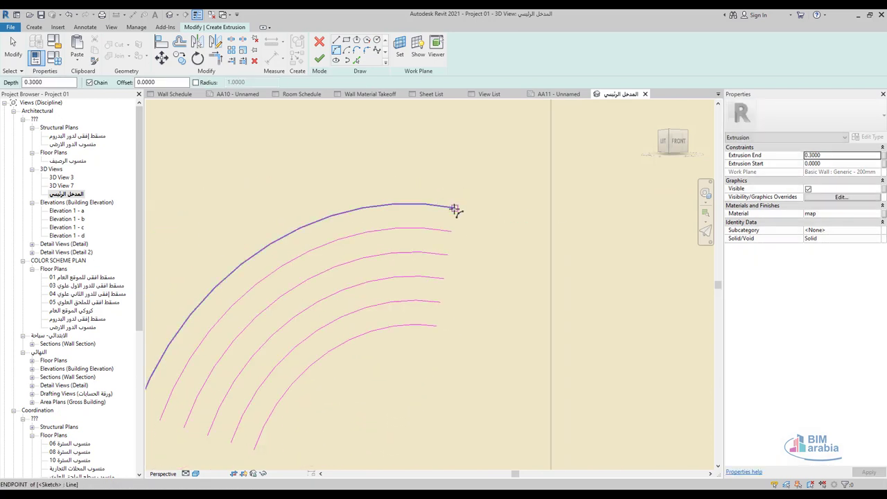
{"action": "scroll", "coordinate": [452, 220], "scroll_direction": "up", "scroll_amount": 1}
{"action": "scroll", "coordinate": [457, 218], "scroll_direction": "up", "scroll_amount": 1}
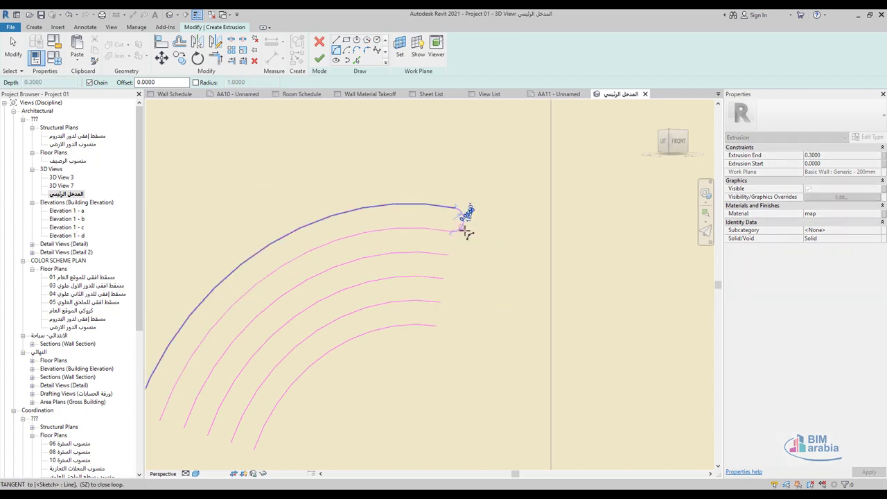
{"action": "scroll", "coordinate": [461, 216], "scroll_direction": "up", "scroll_amount": 2}
{"action": "left_click", "coordinate": [438, 233]}
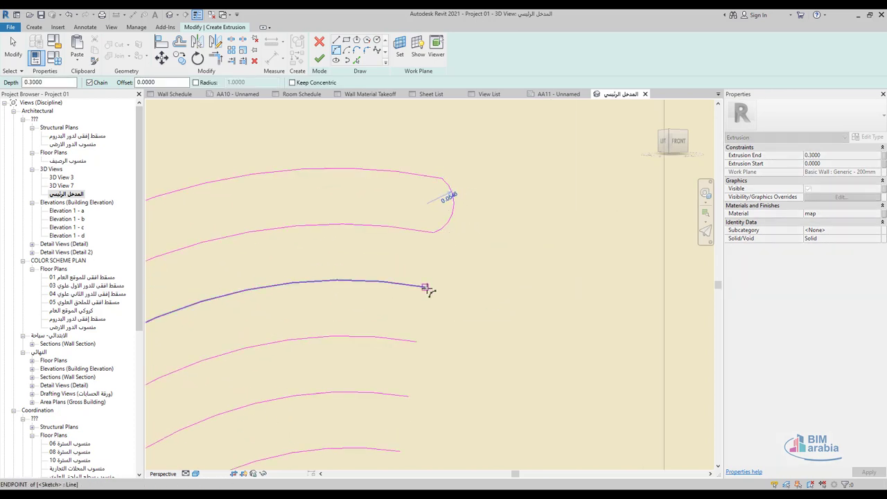
{"action": "left_click", "coordinate": [424, 286]}
{"action": "left_click", "coordinate": [418, 342]}
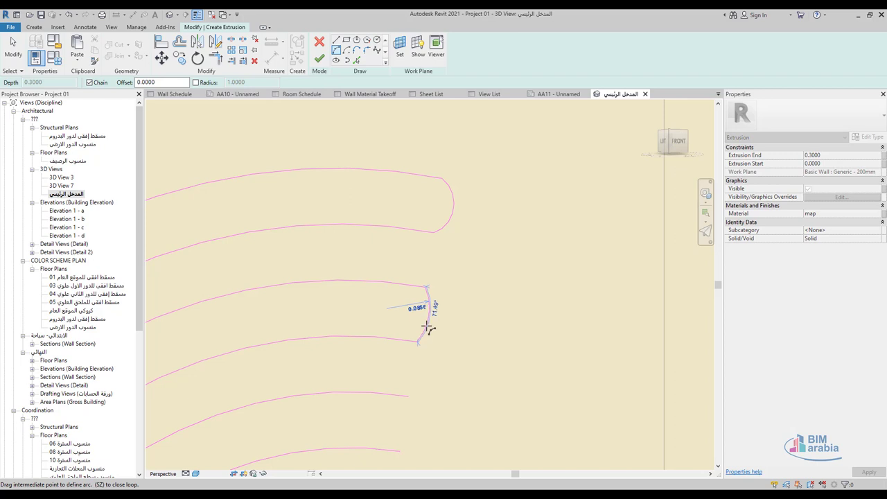
{"action": "left_click", "coordinate": [427, 327]}
{"action": "left_click", "coordinate": [409, 396]}
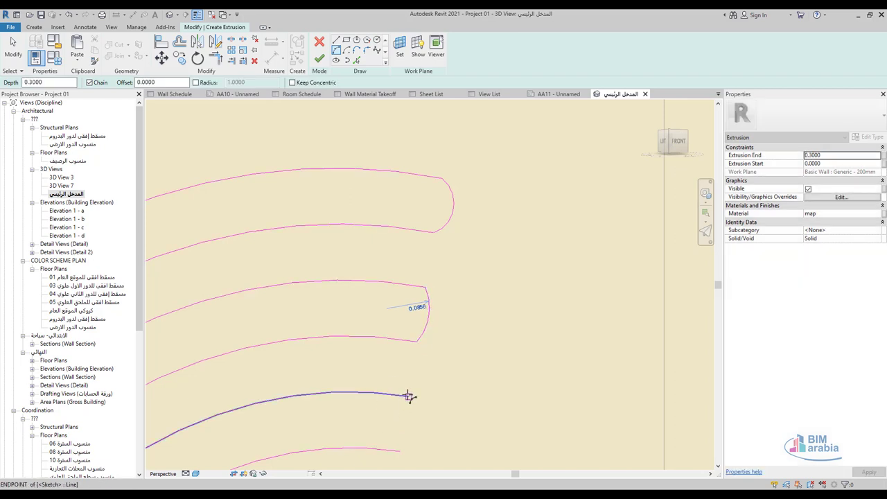
{"action": "left_click", "coordinate": [399, 452]}
{"action": "left_click", "coordinate": [413, 431]}
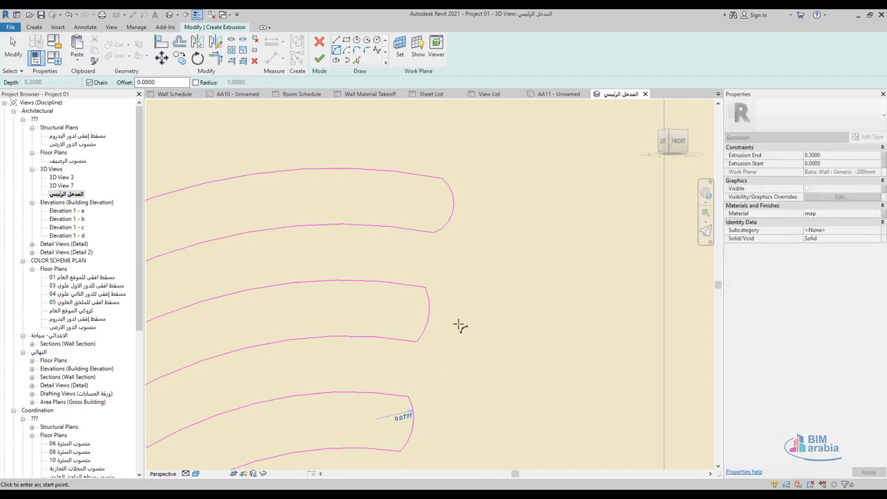
Close the lower ends of all three strip loops with arcs and finish the extrusion
{"action": "scroll", "coordinate": [505, 224], "scroll_direction": "down", "scroll_amount": 5}
{"action": "scroll", "coordinate": [312, 310], "scroll_direction": "up", "scroll_amount": 4}
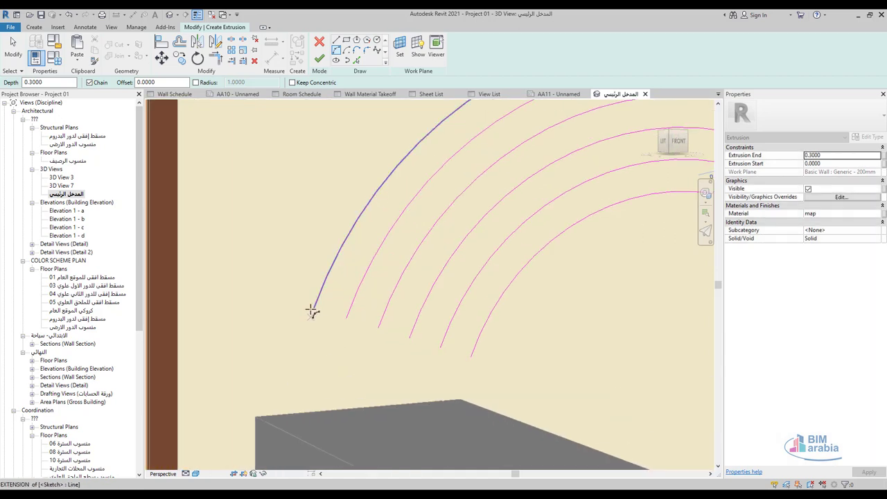
{"action": "left_click", "coordinate": [312, 309]}
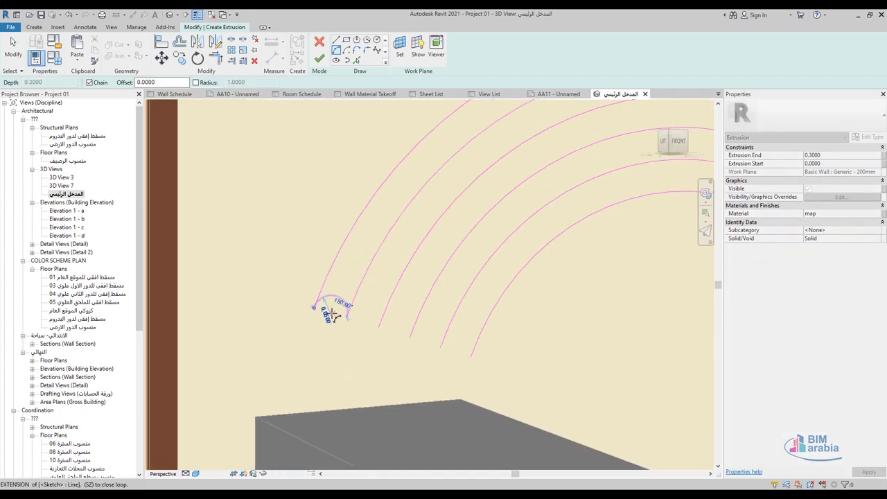
{"action": "scroll", "coordinate": [332, 317], "scroll_direction": "up", "scroll_amount": 2}
{"action": "scroll", "coordinate": [331, 318], "scroll_direction": "up", "scroll_amount": 2}
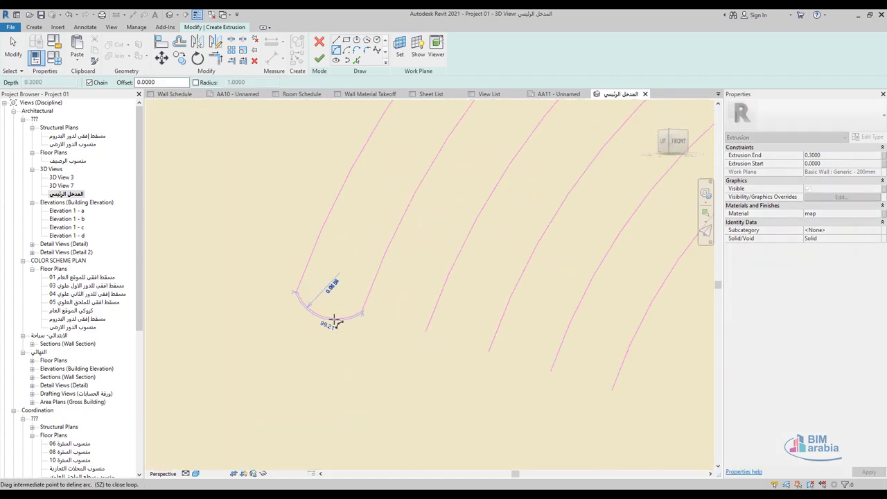
{"action": "left_click", "coordinate": [361, 312]}
{"action": "left_click", "coordinate": [425, 333]}
{"action": "left_click", "coordinate": [489, 351]}
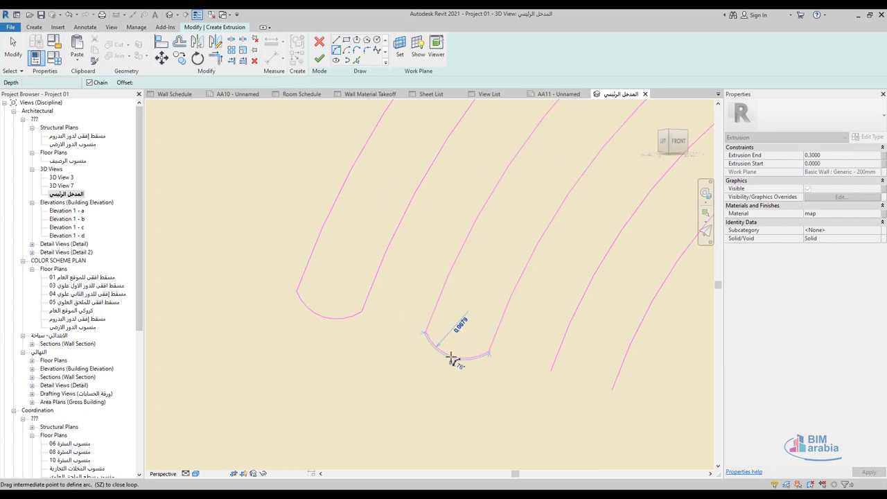
{"action": "left_click", "coordinate": [451, 359]}
{"action": "left_click", "coordinate": [551, 370]}
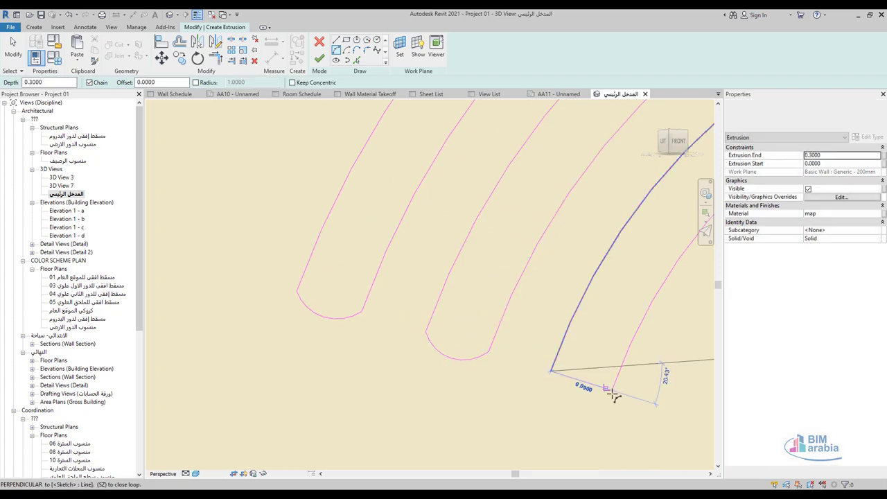
{"action": "left_click", "coordinate": [613, 391]}
{"action": "scroll", "coordinate": [596, 392], "scroll_direction": "down", "scroll_amount": 2}
{"action": "left_click", "coordinate": [580, 389]}
{"action": "scroll", "coordinate": [416, 326], "scroll_direction": "down", "scroll_amount": 2}
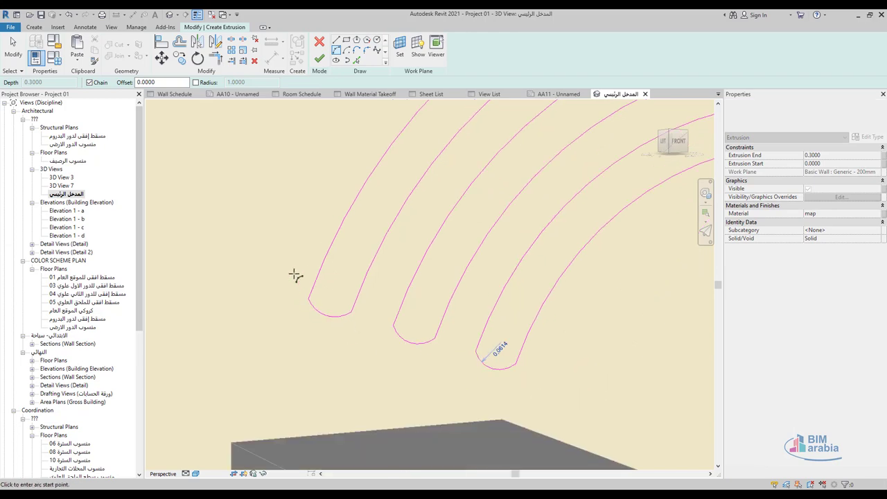
{"action": "scroll", "coordinate": [286, 268], "scroll_direction": "down", "scroll_amount": 2}
{"action": "left_click", "coordinate": [319, 59]}
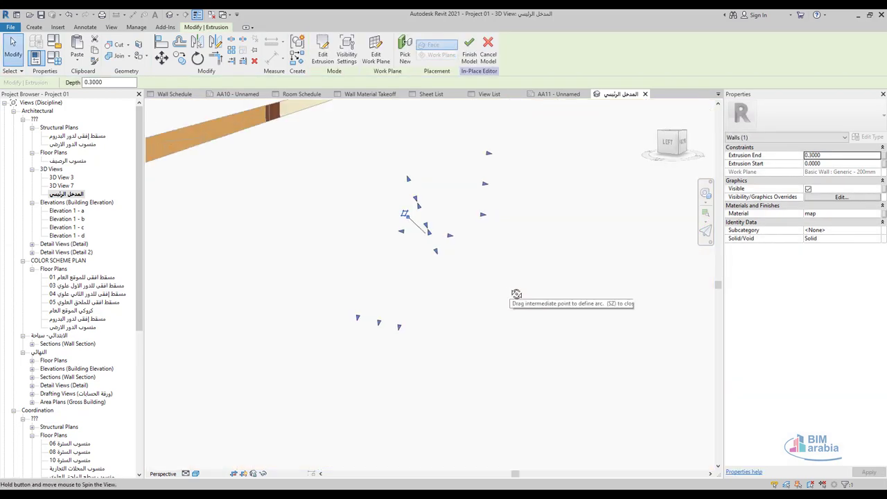
Set the strips' Extrusion End to 0.0300 and open the Material Browser for them
{"action": "middle_click_drag", "start_coordinate": [469, 279], "coordinate": [440, 236], "text": "shift"}
{"action": "scroll", "coordinate": [439, 236], "scroll_direction": "up", "scroll_amount": 2}
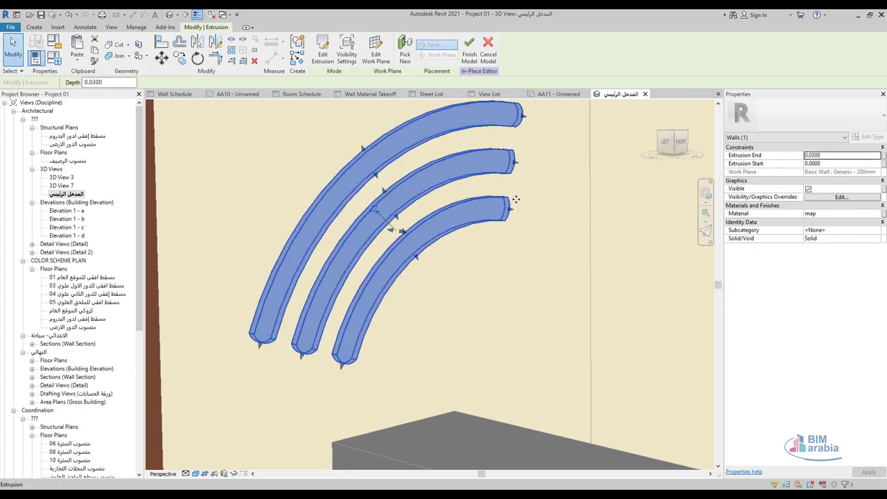
{"action": "left_click", "coordinate": [525, 306]}
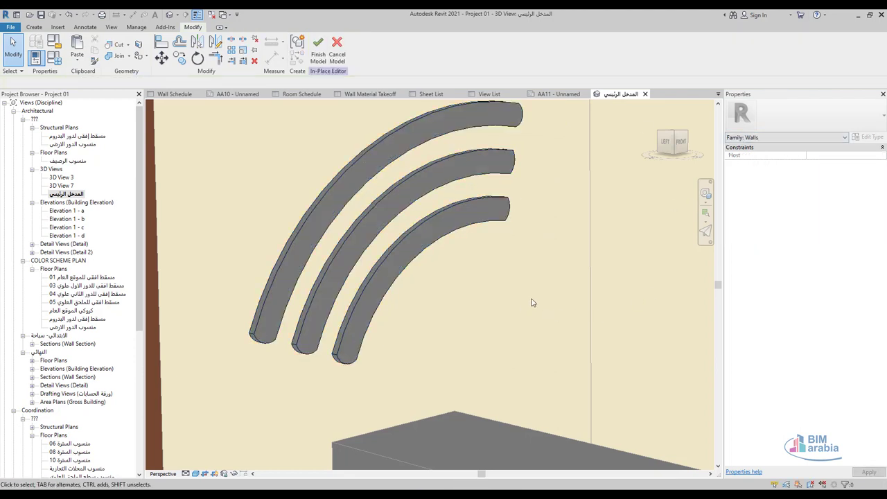
{"action": "left_click", "coordinate": [449, 226]}
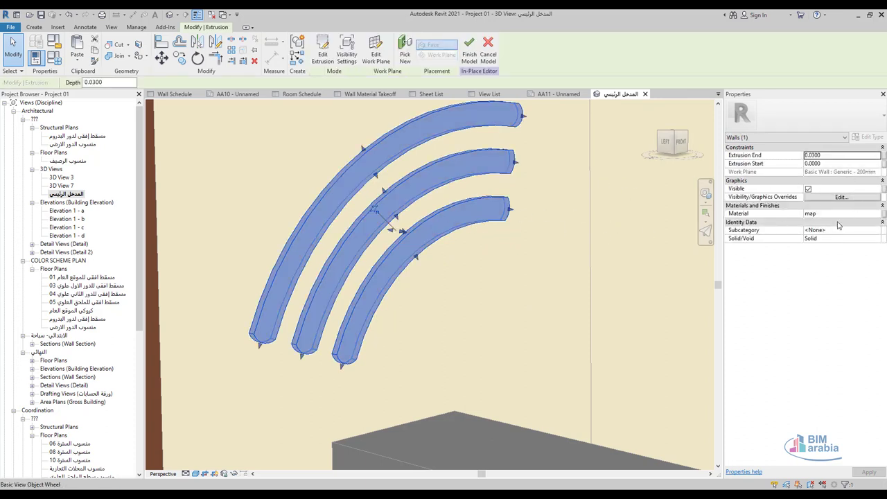
{"action": "left_click", "coordinate": [856, 216]}
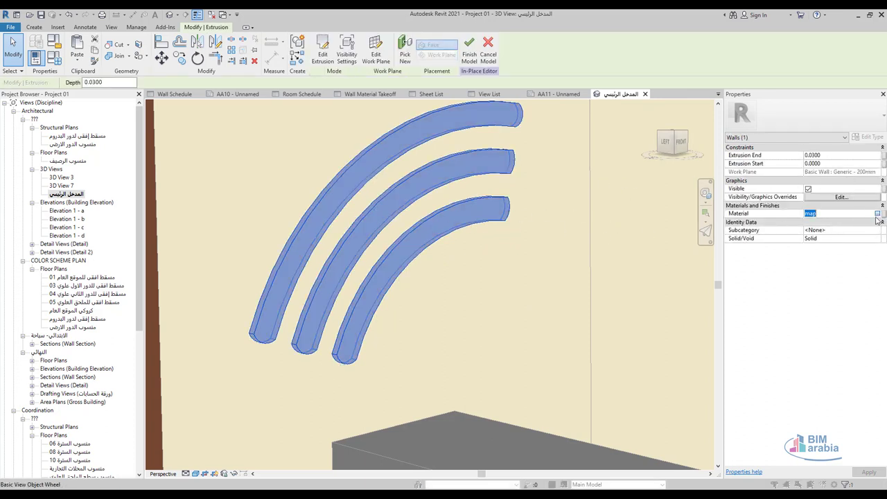
{"action": "left_click", "coordinate": [877, 214]}
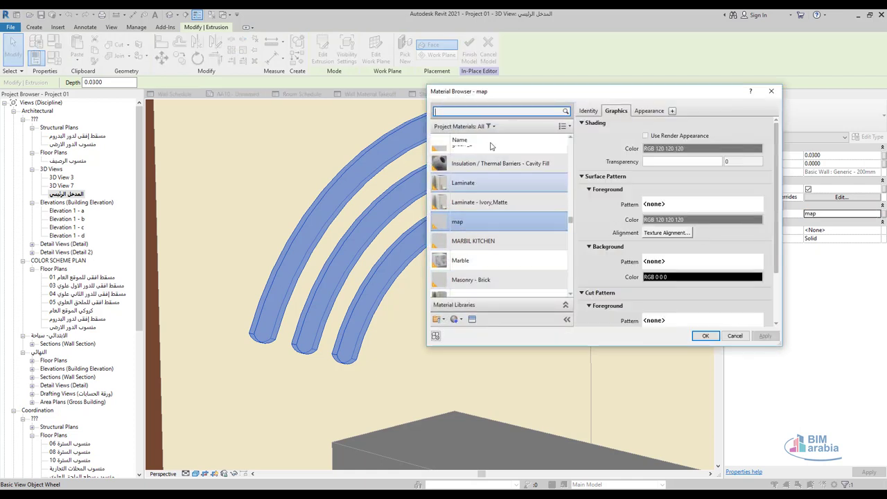
Assign the 08-Li-Wood material to the three curved wall strips
{"action": "scroll", "coordinate": [491, 146], "scroll_direction": "up", "scroll_amount": 1}
{"action": "type", "text": "woo"}
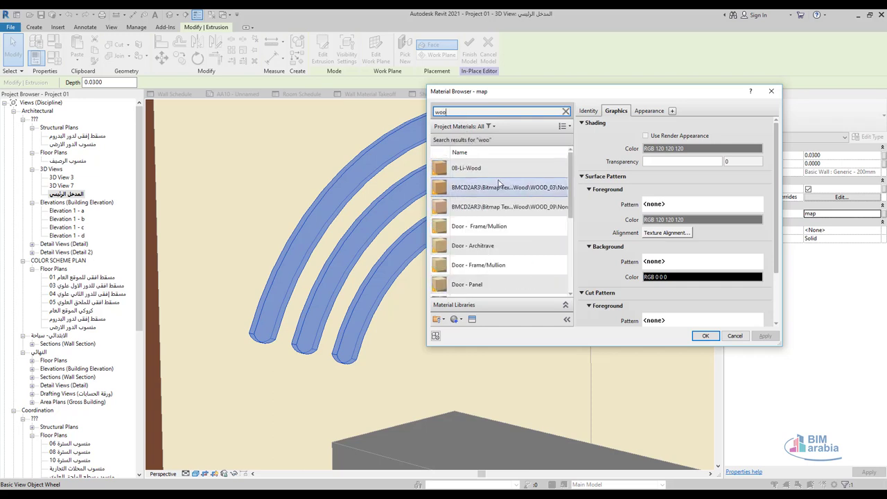
{"action": "left_click", "coordinate": [465, 168]}
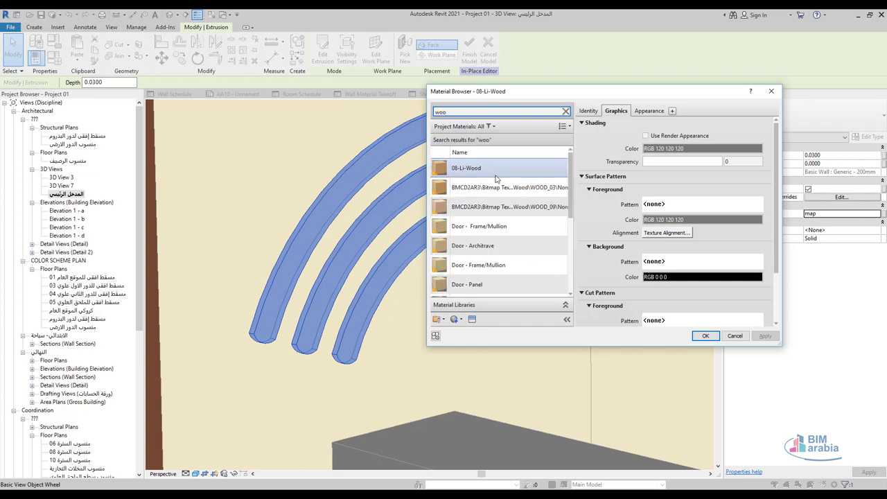
{"action": "scroll", "coordinate": [542, 297], "scroll_direction": "down", "scroll_amount": 3}
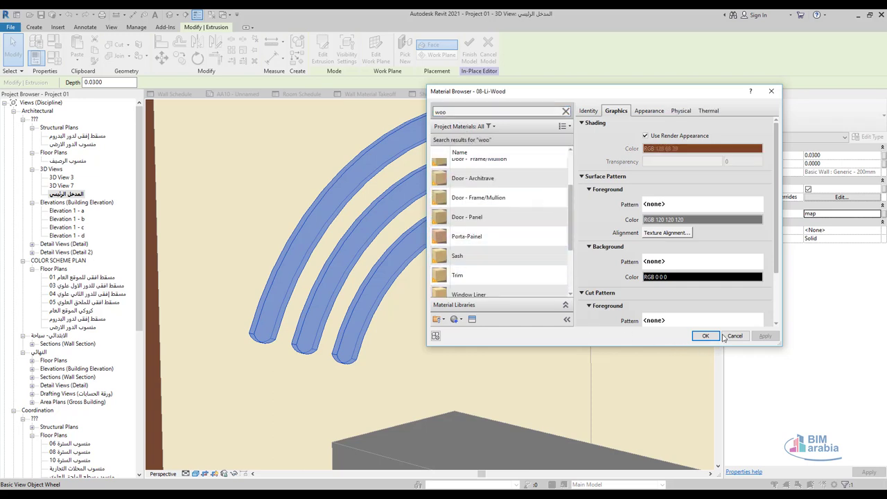
{"action": "left_click", "coordinate": [706, 336]}
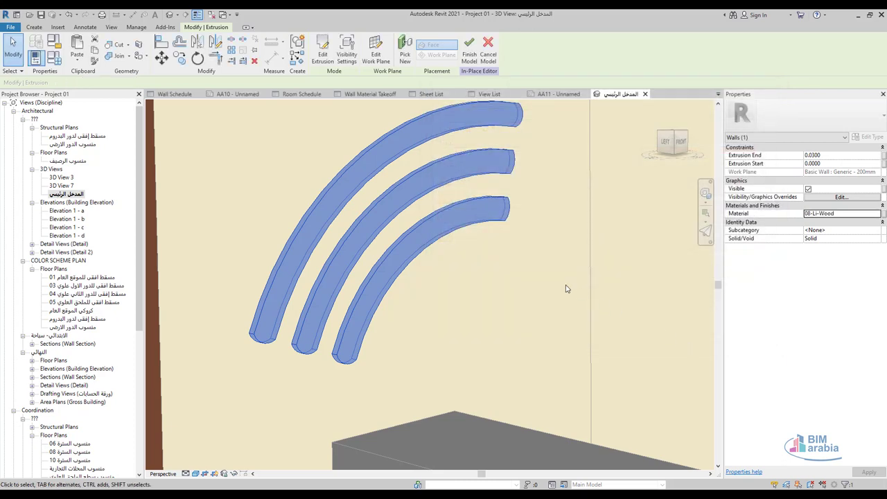
{"action": "left_click", "coordinate": [565, 288]}
Check the wood strips beside the reception counter and finish the in-place wall model
{"action": "scroll", "coordinate": [336, 199], "scroll_direction": "down", "scroll_amount": 2}
{"action": "scroll", "coordinate": [335, 197], "scroll_direction": "down", "scroll_amount": 1}
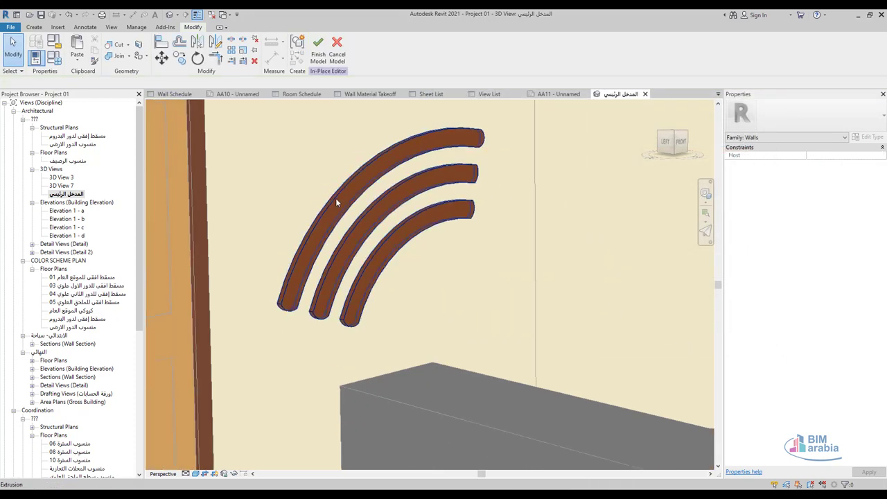
{"action": "scroll", "coordinate": [335, 197], "scroll_direction": "down", "scroll_amount": 2}
{"action": "mouse_move", "coordinate": [336, 198]}
{"action": "middle_mouse_down", "text": "shift"}
{"action": "mouse_move", "coordinate": [533, 303]}
{"action": "mouse_move", "coordinate": [472, 261]}
{"action": "middle_mouse_up", "text": "shift"}
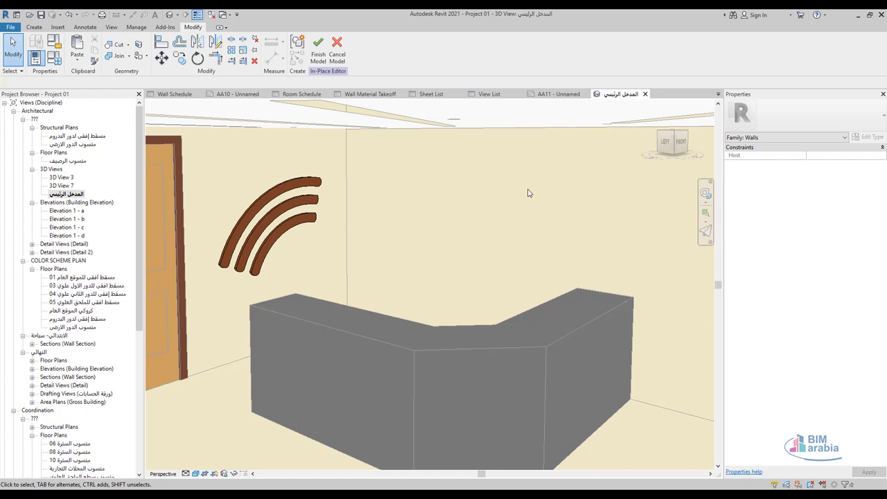
{"action": "left_click", "coordinate": [316, 63]}
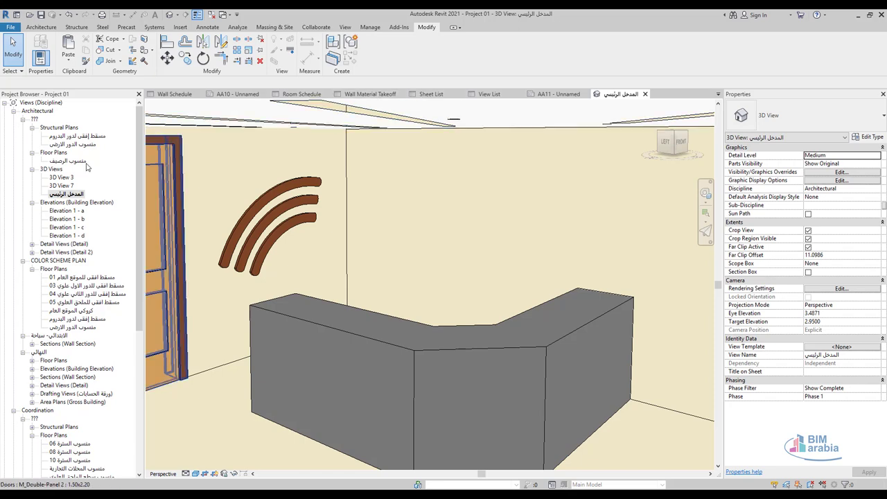
Open the ground-floor structural plan and start an architectural wall
{"action": "double_click", "coordinate": [73, 144]}
{"action": "scroll", "coordinate": [481, 288], "scroll_direction": "down", "scroll_amount": 2}
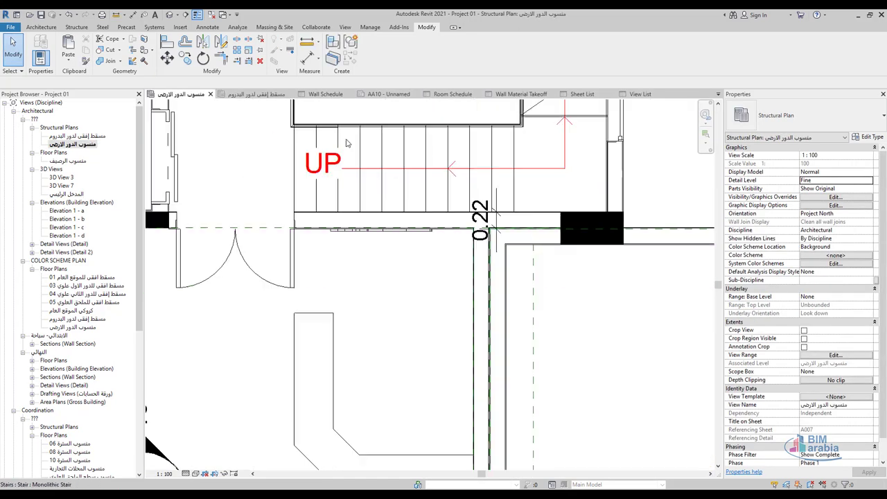
{"action": "scroll", "coordinate": [482, 287], "scroll_direction": "up", "scroll_amount": 3}
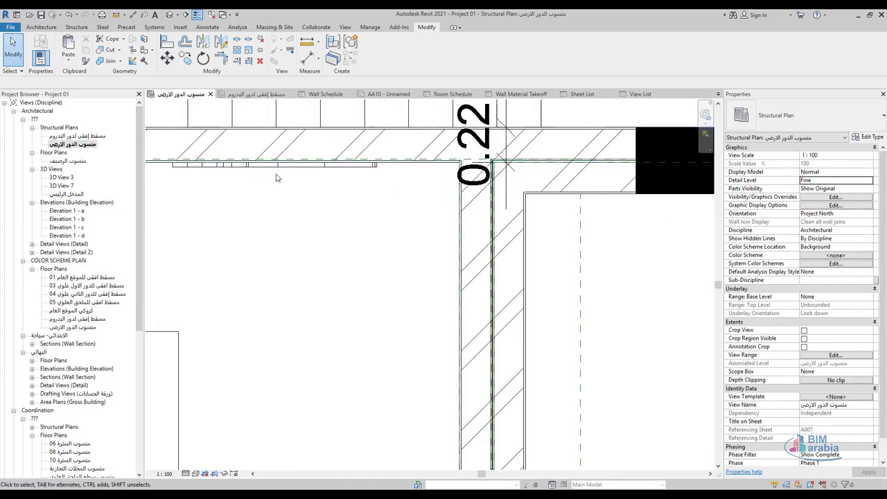
{"action": "left_click", "coordinate": [50, 29]}
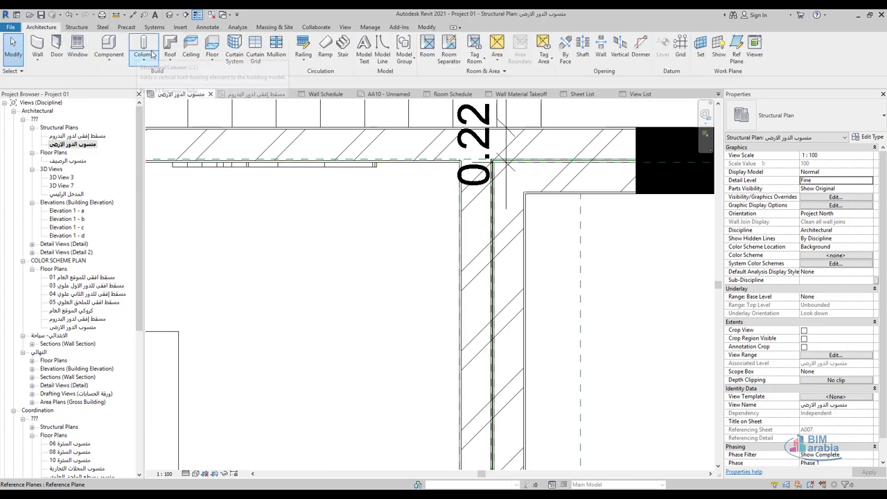
{"action": "left_click", "coordinate": [38, 60]}
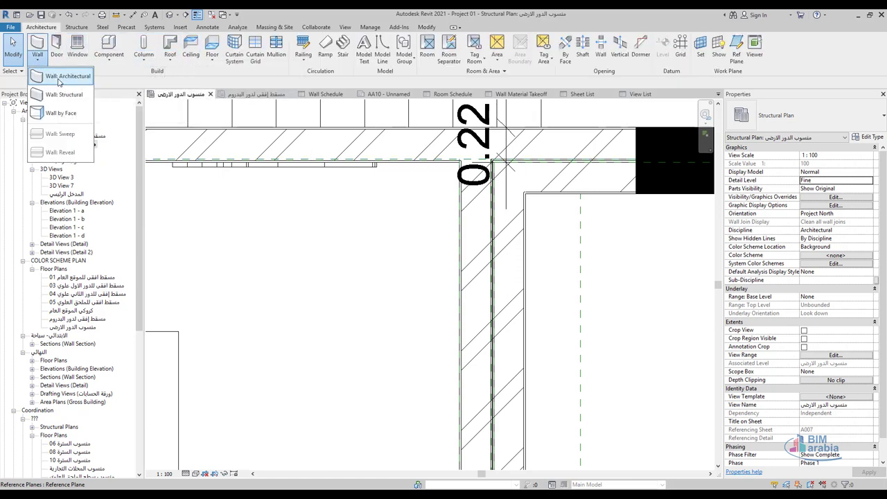
{"action": "left_click", "coordinate": [58, 77]}
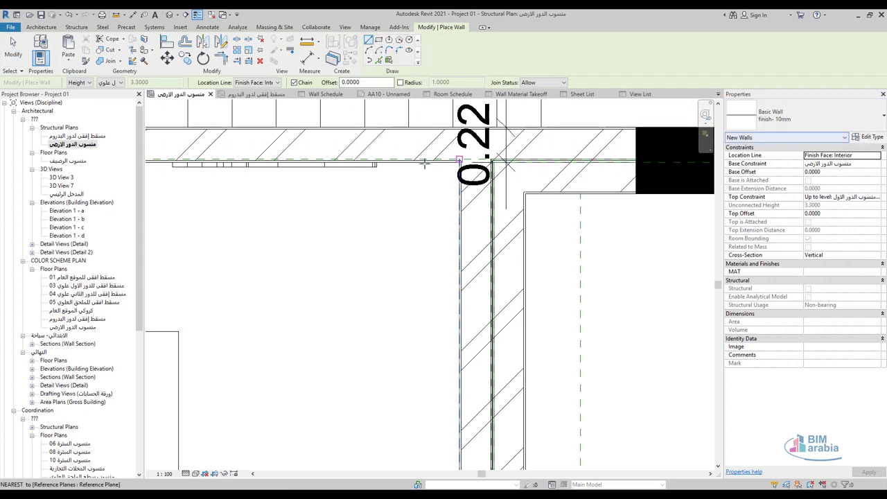
Begin the finish wall at the corner, cancelling the unwanted diagonal wall preview
{"action": "scroll", "coordinate": [467, 171], "scroll_direction": "up", "scroll_amount": 2}
{"action": "scroll", "coordinate": [467, 170], "scroll_direction": "up", "scroll_amount": 2}
{"action": "left_click", "coordinate": [511, 150]}
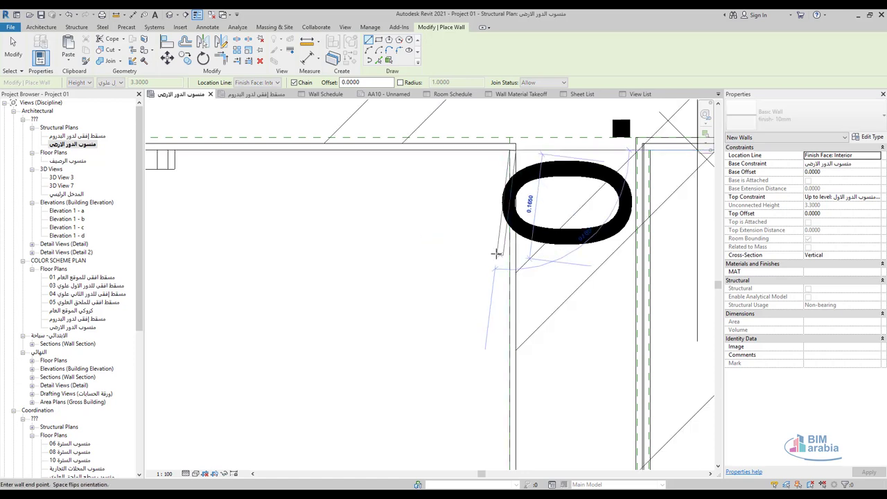
{"action": "key", "text": "Escape"}
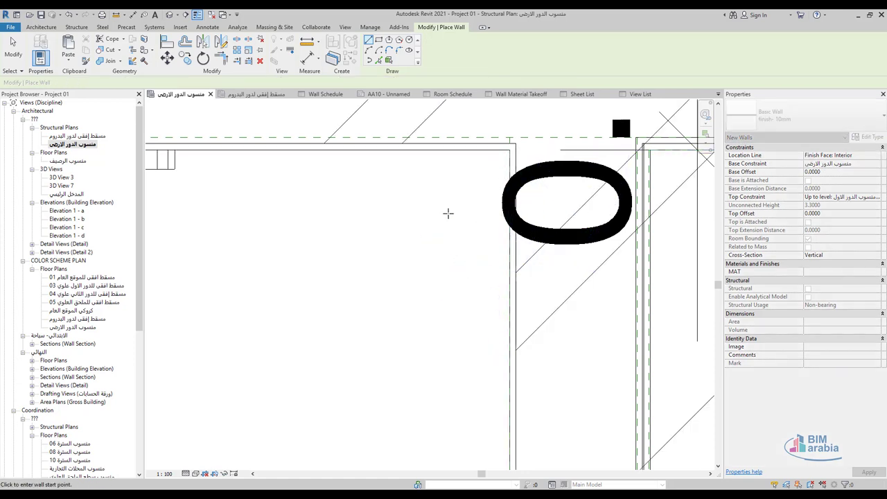
{"action": "scroll", "coordinate": [451, 213], "scroll_direction": "down", "scroll_amount": 2}
{"action": "scroll", "coordinate": [451, 213], "scroll_direction": "down", "scroll_amount": 2}
{"action": "scroll", "coordinate": [460, 452], "scroll_direction": "up", "scroll_amount": 2}
{"action": "scroll", "coordinate": [460, 451], "scroll_direction": "up", "scroll_amount": 2}
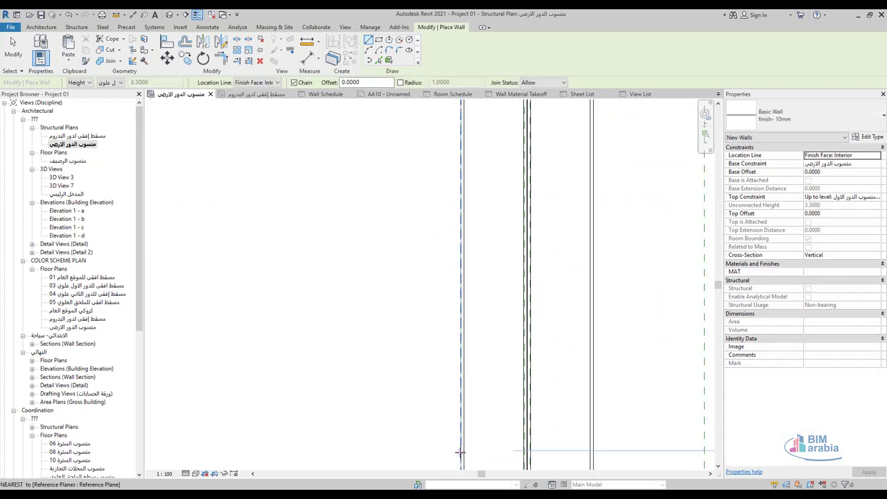
{"action": "scroll", "coordinate": [459, 451], "scroll_direction": "up", "scroll_amount": 2}
Place the 10 mm finish wall behind reception, then open the main entrance 3D view
{"action": "left_click", "coordinate": [459, 451]}
{"action": "scroll", "coordinate": [462, 333], "scroll_direction": "down", "scroll_amount": 2}
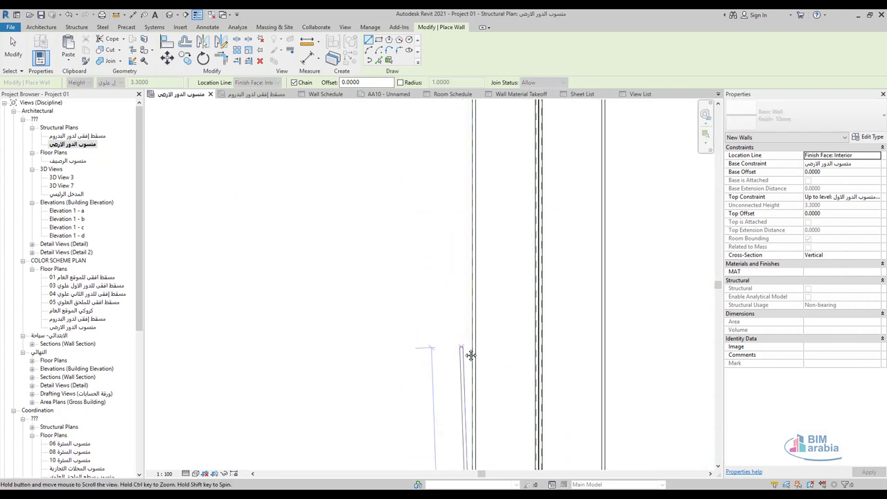
{"action": "scroll", "coordinate": [461, 216], "scroll_direction": "up", "scroll_amount": 4}
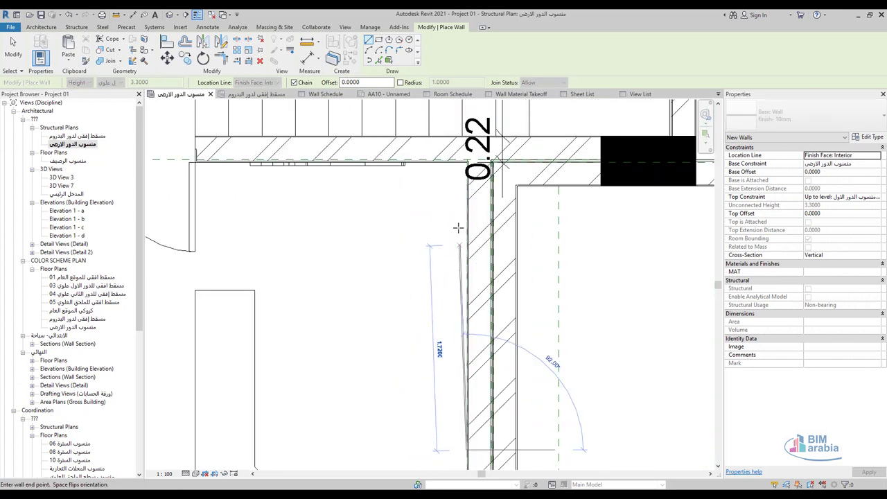
{"action": "scroll", "coordinate": [472, 194], "scroll_direction": "down", "scroll_amount": 4}
{"action": "scroll", "coordinate": [469, 173], "scroll_direction": "up", "scroll_amount": 1}
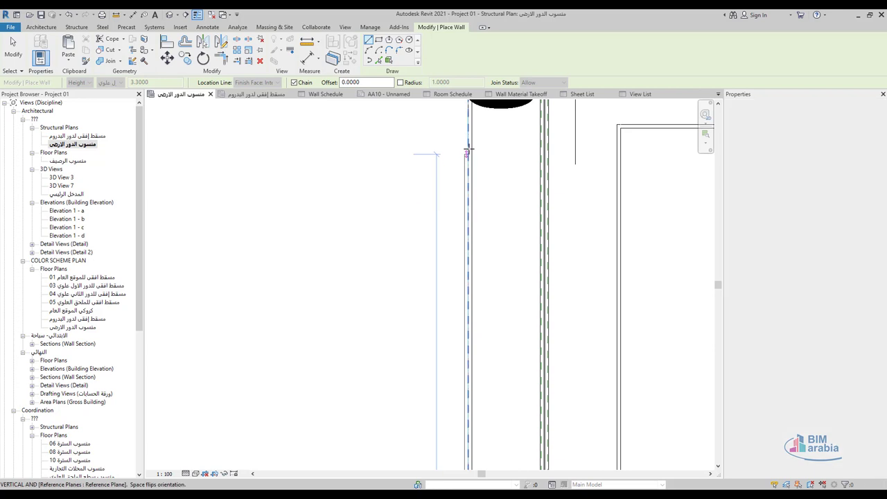
{"action": "left_click", "coordinate": [467, 135]}
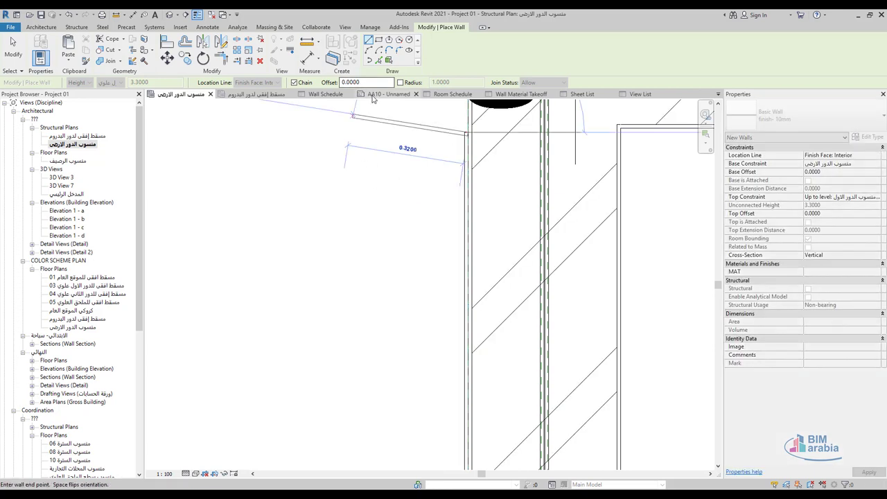
{"action": "key", "text": "Escape"}
{"action": "key", "text": "Escape"}
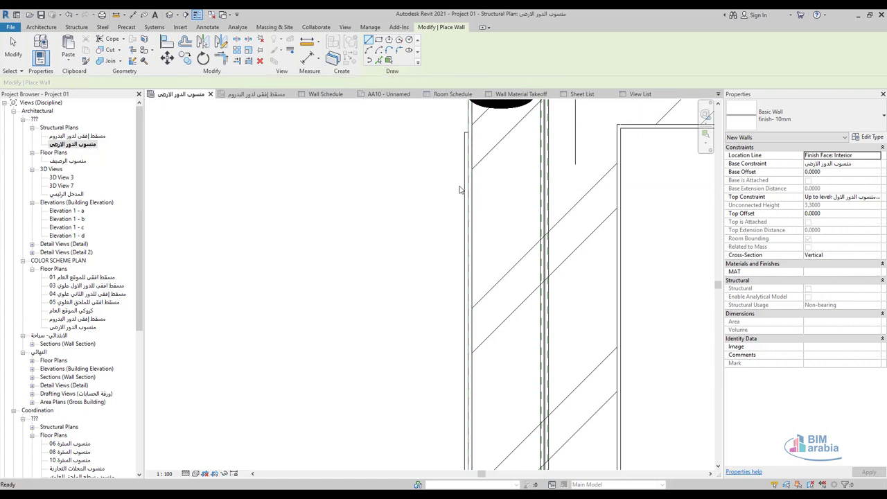
{"action": "key", "text": "Escape"}
{"action": "left_click", "coordinate": [586, 110]}
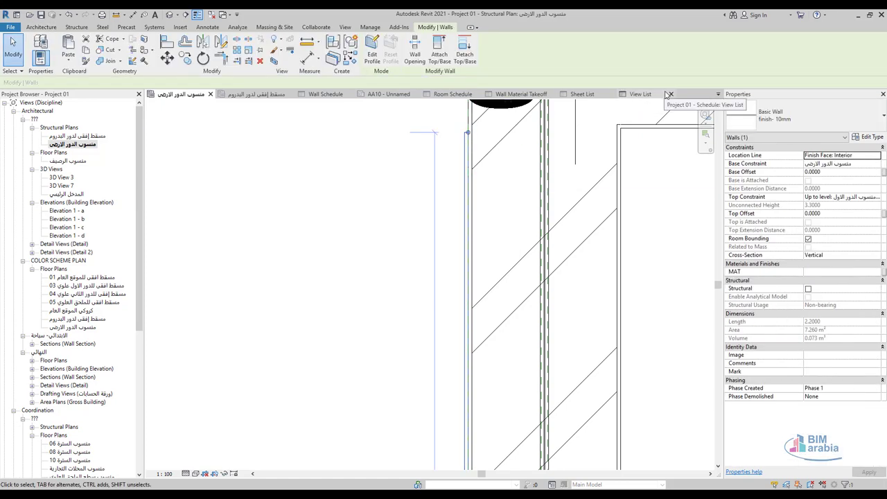
{"action": "double_click", "coordinate": [68, 196]}
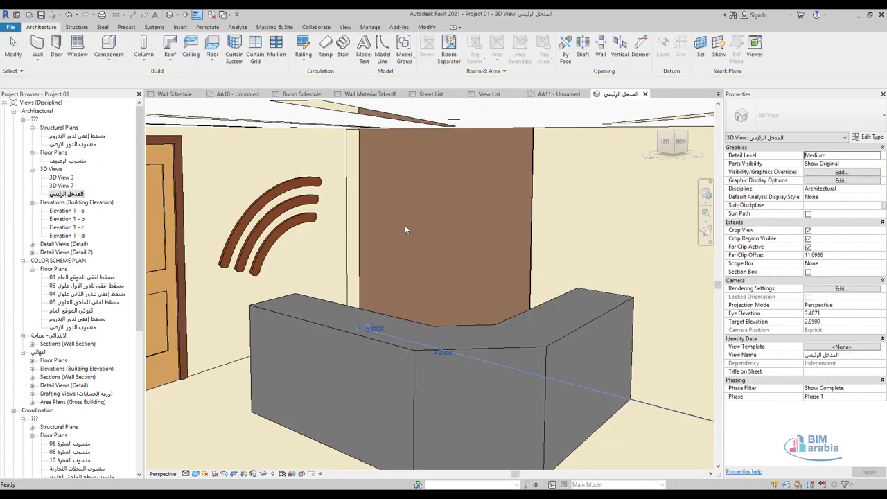
Set the finish wall's top constraint to the ground floor level
{"action": "key", "text": "Escape"}
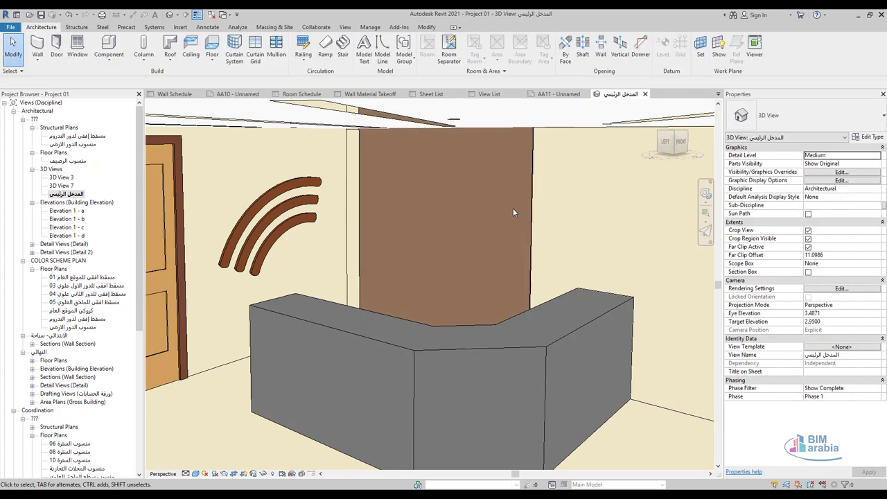
{"action": "left_click", "coordinate": [503, 207]}
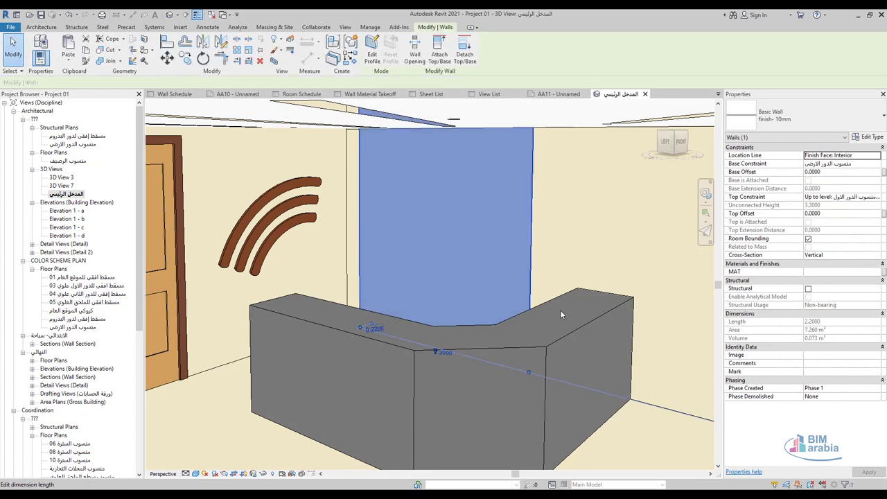
{"action": "left_click", "coordinate": [877, 199]}
{"action": "left_click", "coordinate": [877, 199]}
{"action": "left_click", "coordinate": [828, 206]}
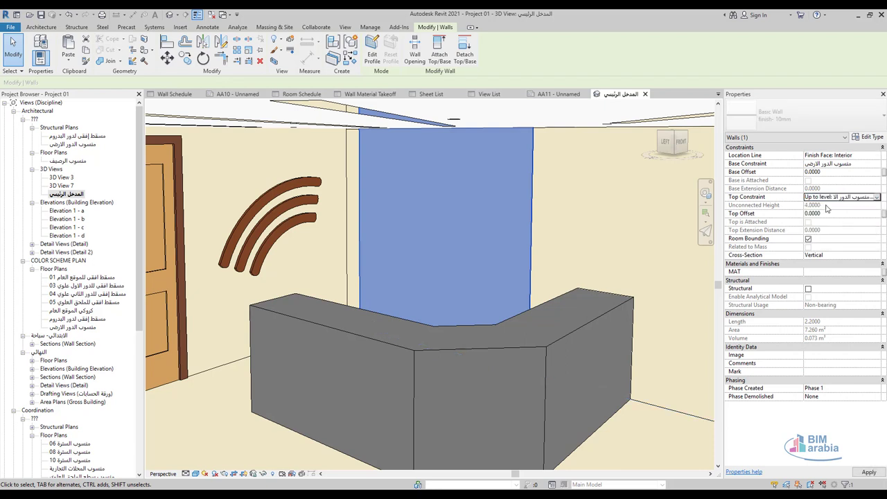
{"action": "key", "text": "Tab"}
{"action": "type", "text": "2.0000"}
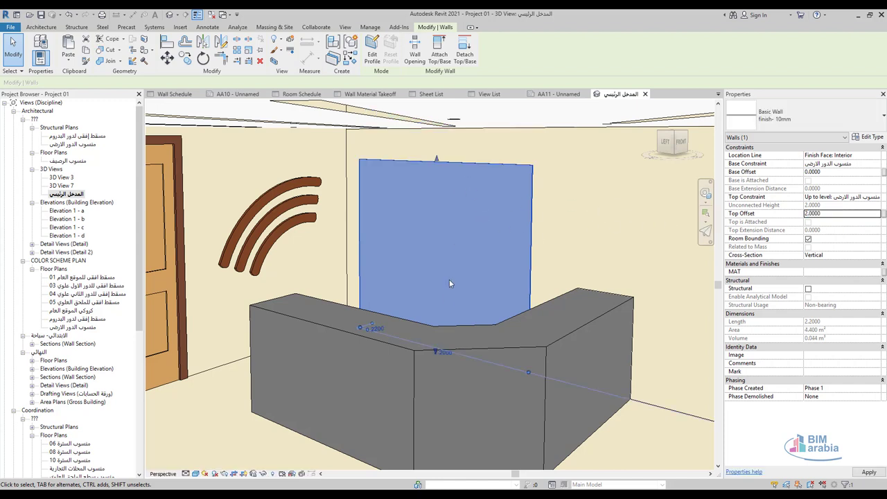
Set the 2.2-long panel's offsets to base 1.0 and top 2.0, then reselect it
{"action": "left_click", "coordinate": [436, 351]}
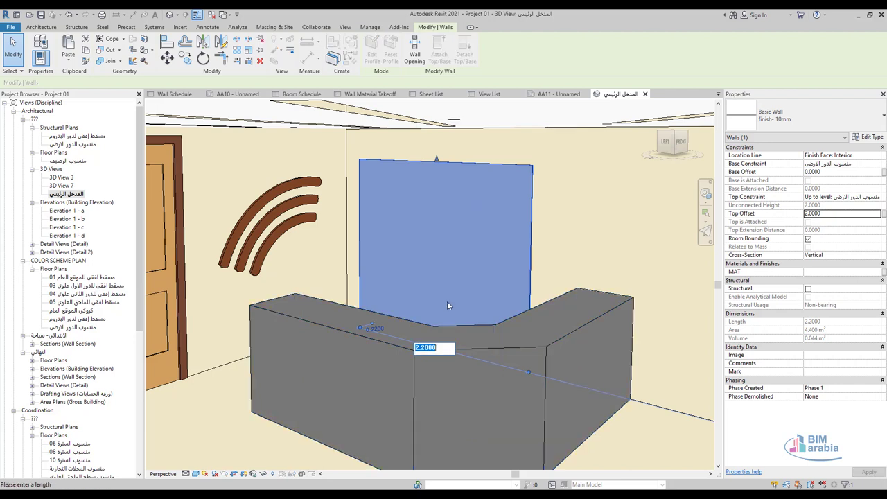
{"action": "left_click", "coordinate": [835, 148]}
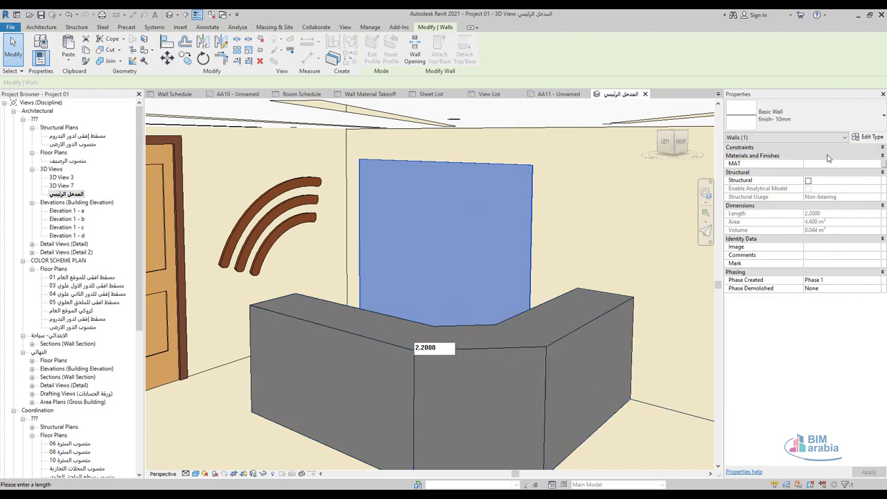
{"action": "left_click", "coordinate": [827, 149]}
{"action": "type", "text": "1.0000"}
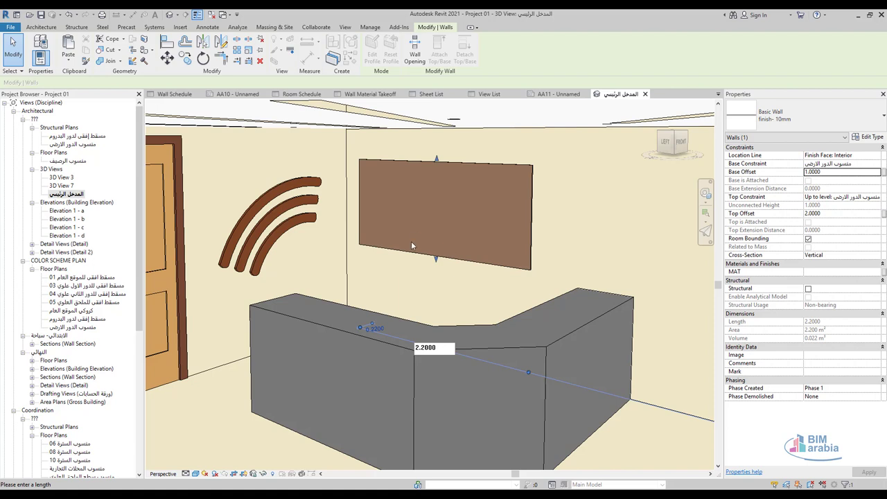
{"action": "left_click", "coordinate": [470, 174]}
In the panel profile, draw a 3-point arc from top to right edge, offset 0.1
{"action": "left_click", "coordinate": [372, 50]}
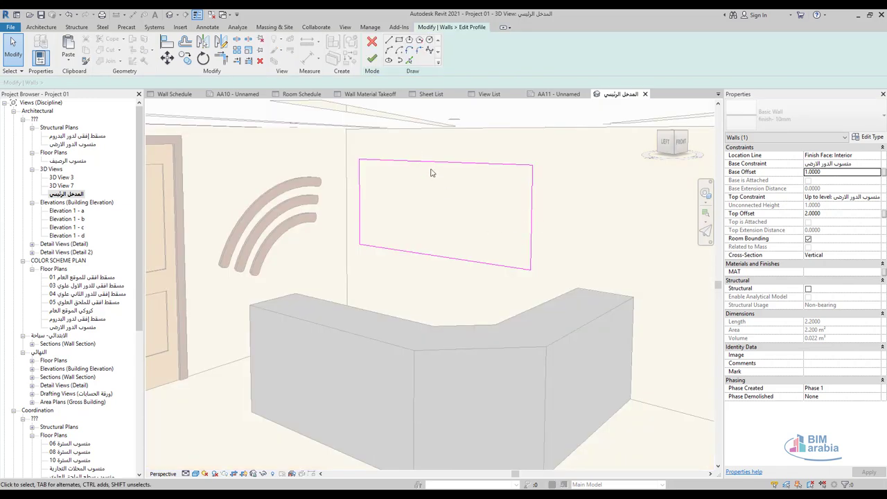
{"action": "left_click", "coordinate": [390, 50]}
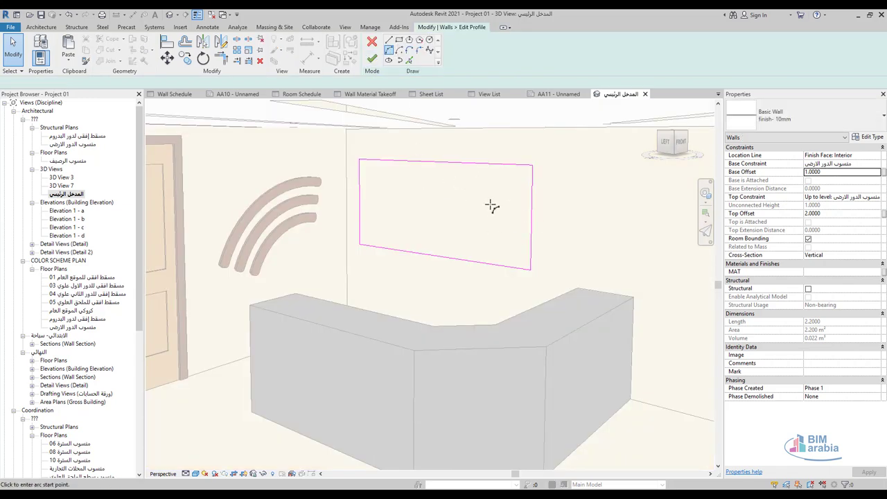
{"action": "left_click", "coordinate": [438, 161]}
{"action": "left_click", "coordinate": [531, 222]}
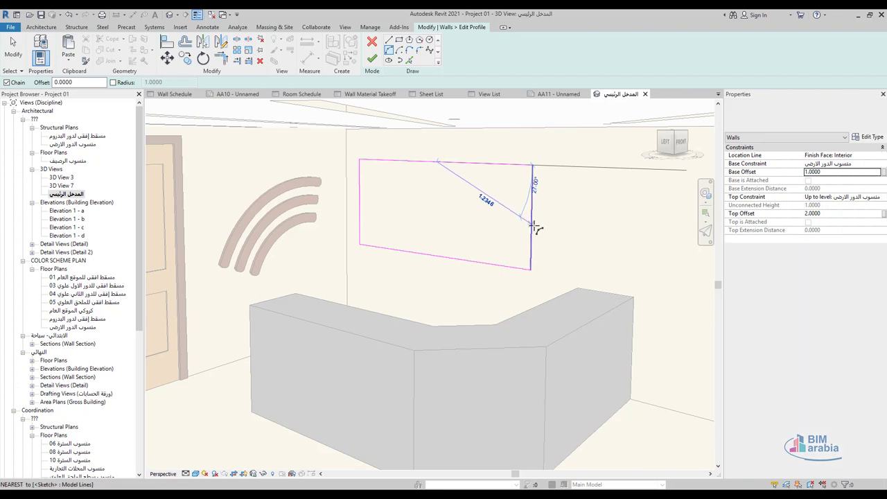
{"action": "scroll", "coordinate": [499, 206], "scroll_direction": "up", "scroll_amount": 3}
{"action": "left_click", "coordinate": [485, 215]}
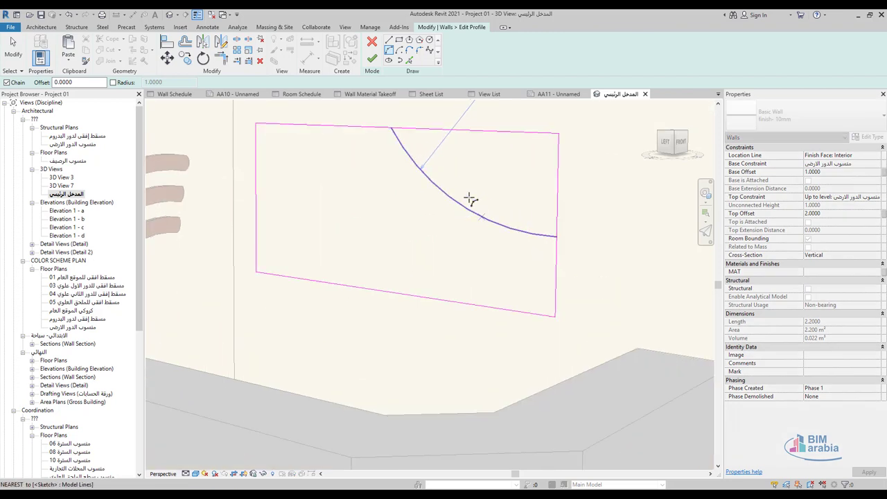
{"action": "left_click", "coordinate": [183, 47]}
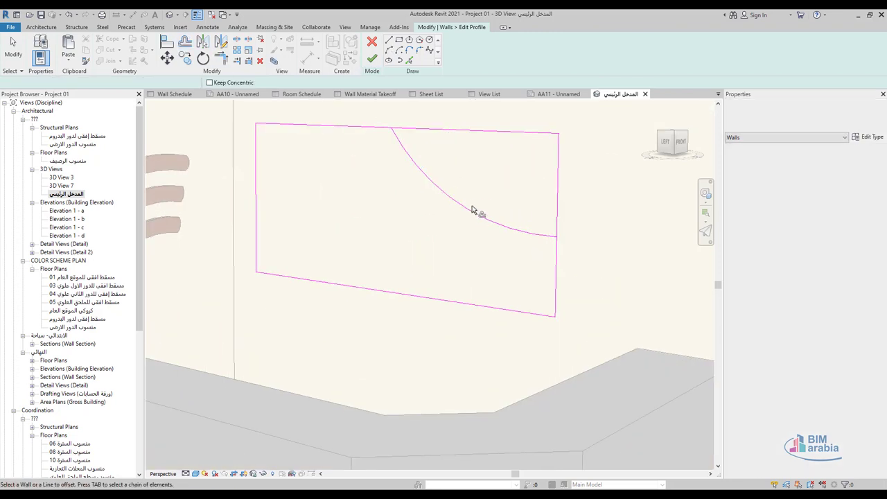
{"action": "left_click", "coordinate": [466, 212]}
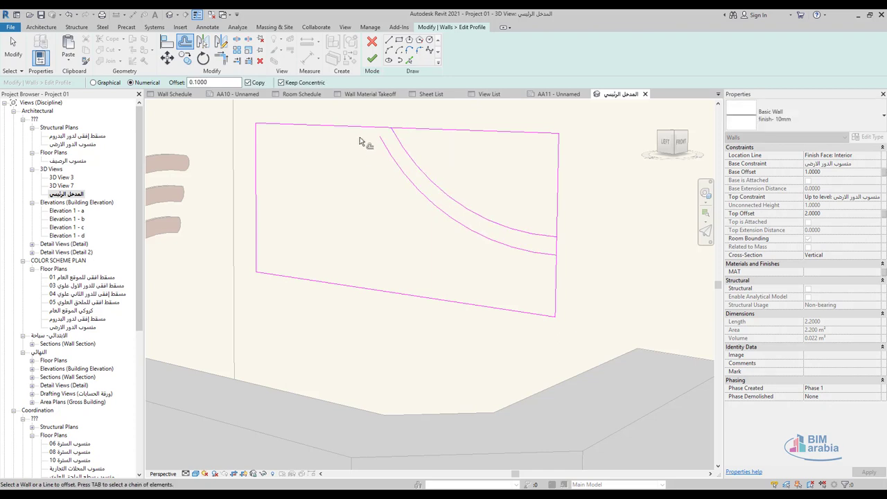
Split and trim the right and top edges against the arcs to open the curved slot
{"action": "left_click", "coordinate": [236, 40]}
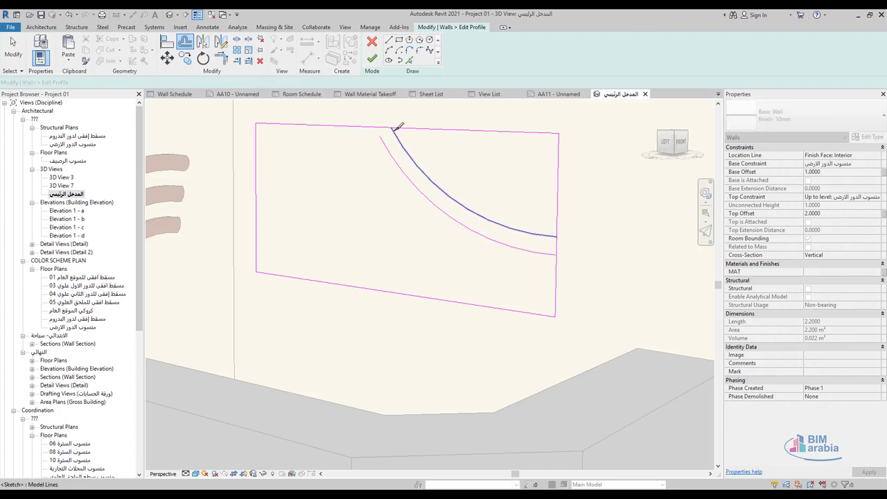
{"action": "left_click", "coordinate": [557, 243]}
{"action": "key", "text": "Escape"}
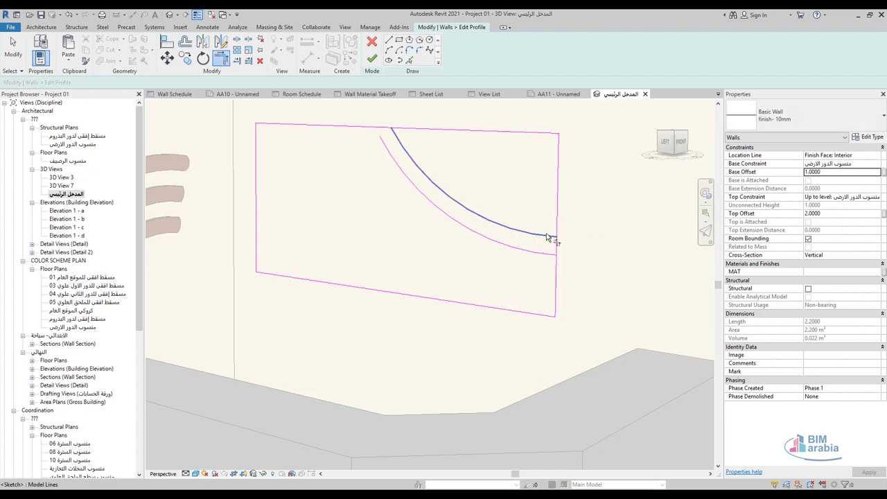
{"action": "left_click", "coordinate": [555, 255]}
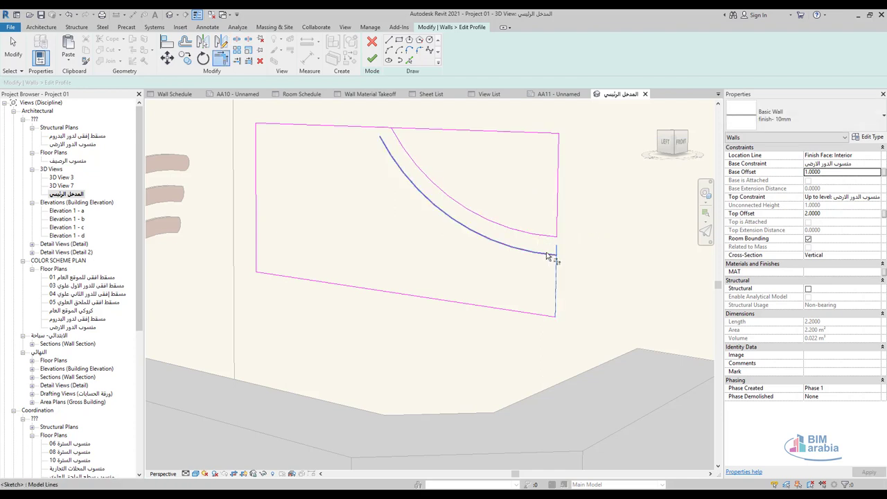
{"action": "left_click", "coordinate": [359, 132]}
{"action": "left_click", "coordinate": [390, 150]}
{"action": "left_click", "coordinate": [402, 131]}
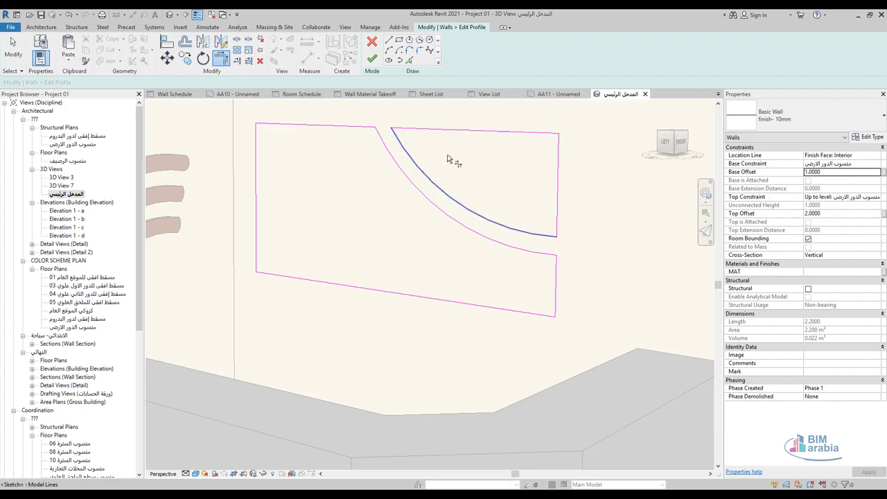
{"action": "key", "text": "Escape"}
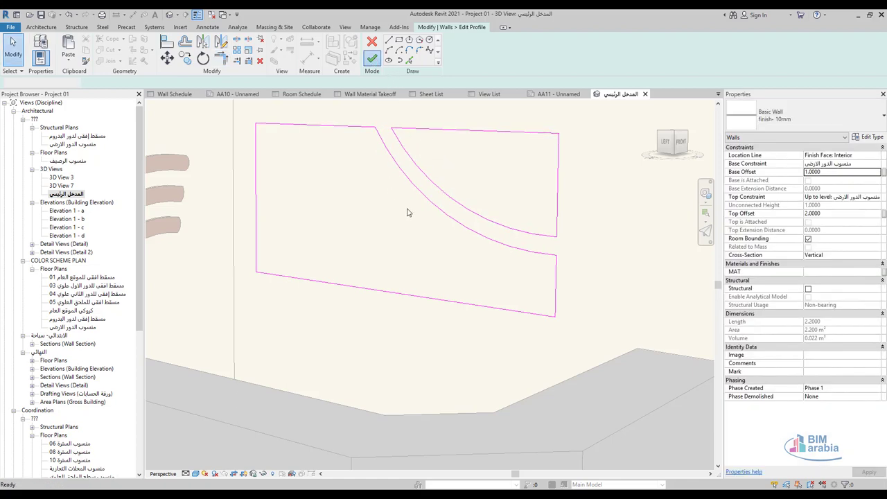
{"action": "left_click", "coordinate": [372, 58]}
Finish the slotted profile and isolate the panel in a {3D} section box with BX
{"action": "key", "text": "Escape"}
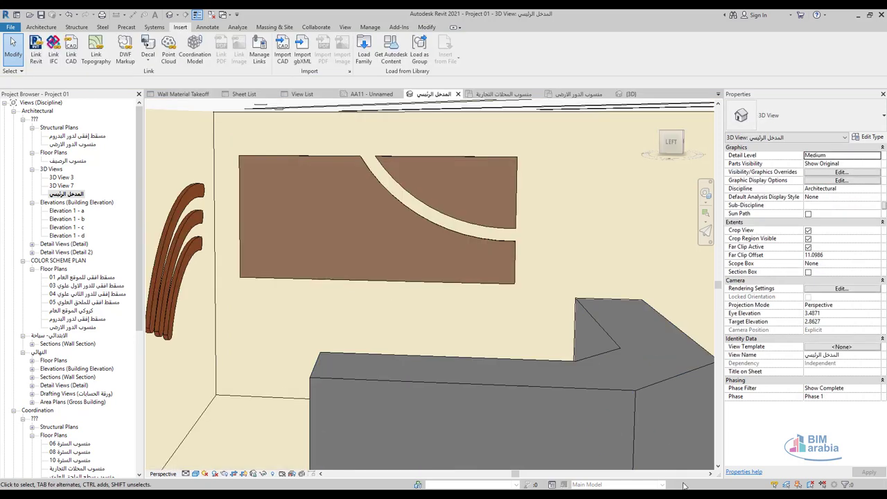
{"action": "left_click", "coordinate": [394, 198]}
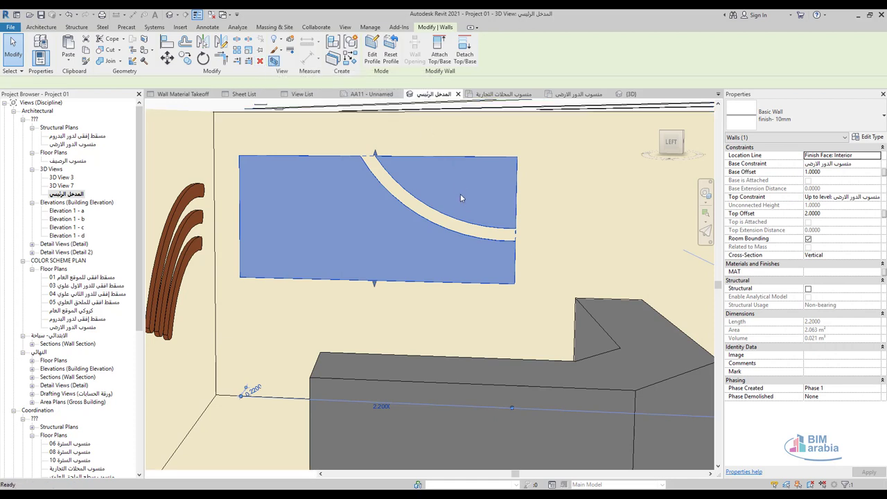
{"action": "key", "text": "b"}
{"action": "key", "text": "x"}
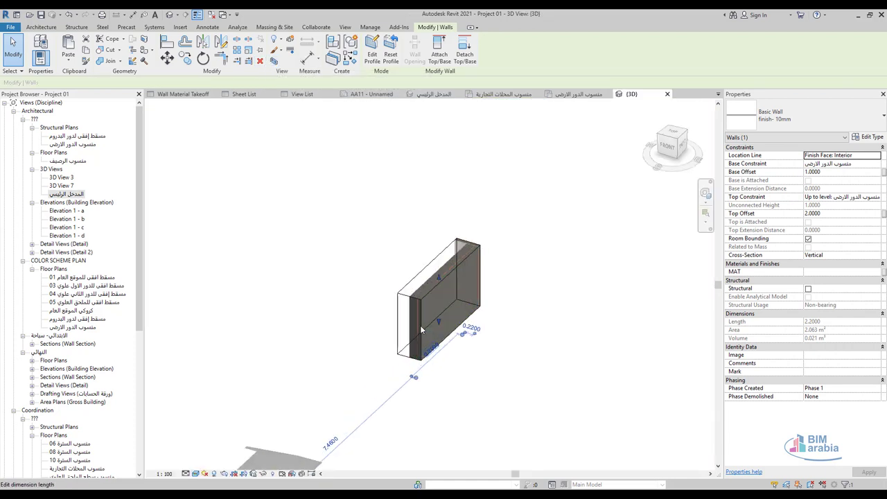
{"action": "middle_click_drag", "start_coordinate": [421, 331], "coordinate": [430, 302], "text": "shift"}
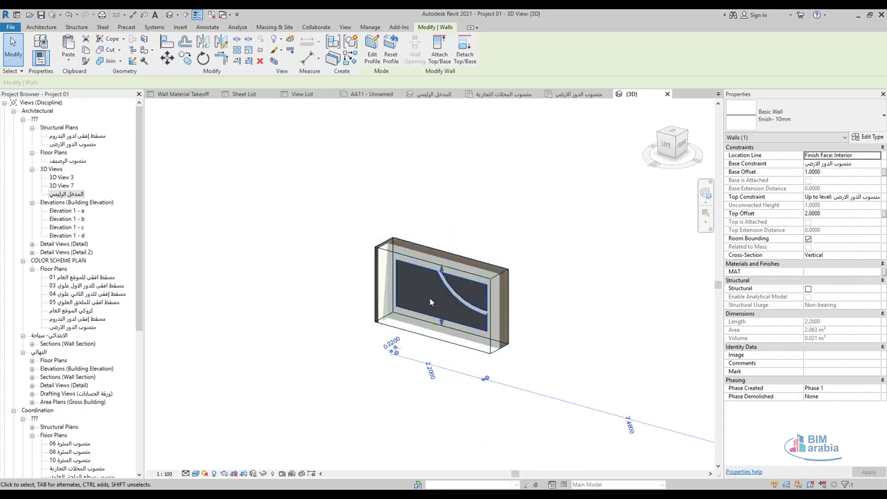
{"action": "scroll", "coordinate": [429, 302], "scroll_direction": "up", "scroll_amount": 5}
{"action": "key", "text": "Escape"}
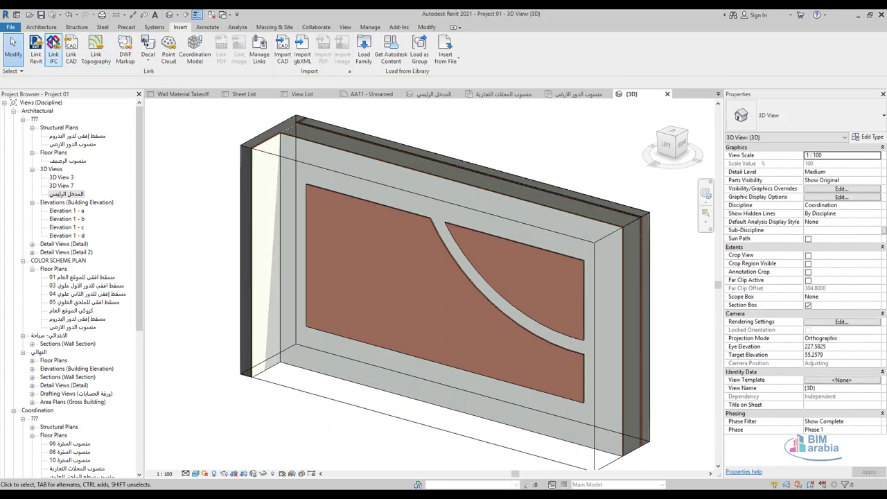
{"action": "left_click", "coordinate": [41, 27]}
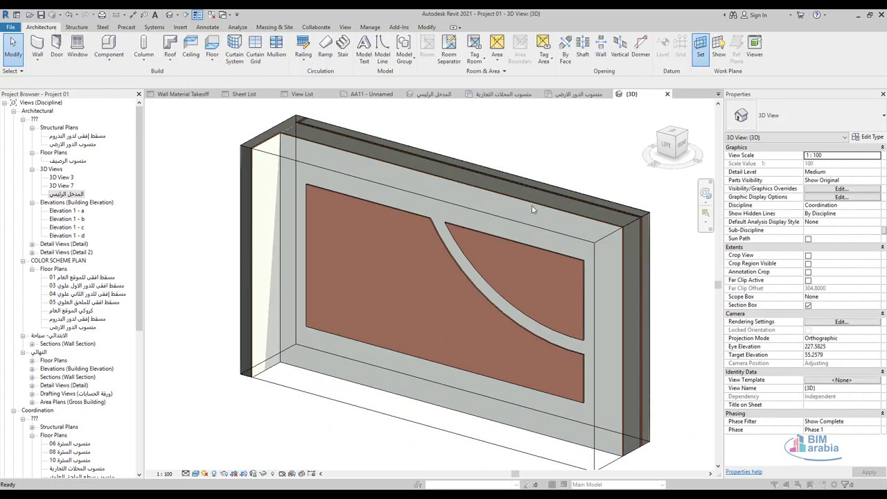
Set the work plane to the panel's front face
{"action": "left_click", "coordinate": [700, 49]}
{"action": "left_click", "coordinate": [368, 265]}
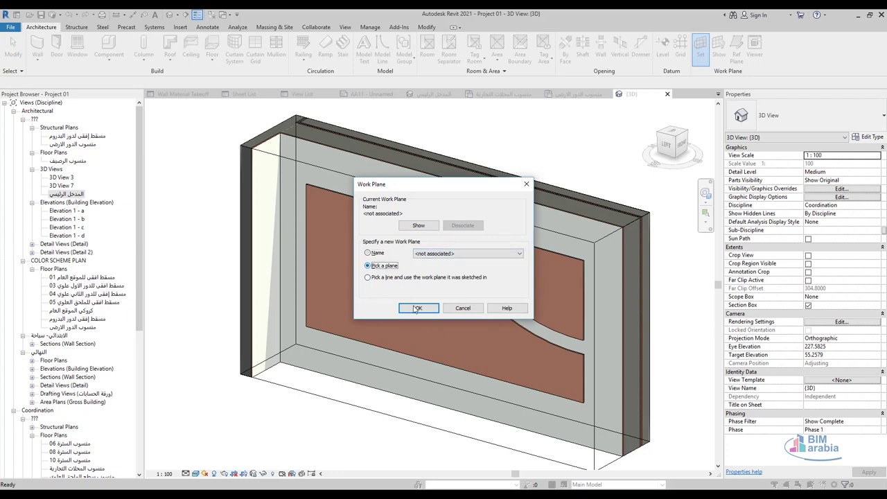
{"action": "left_click", "coordinate": [415, 307]}
{"action": "scroll", "coordinate": [433, 242], "scroll_direction": "up", "scroll_amount": 5}
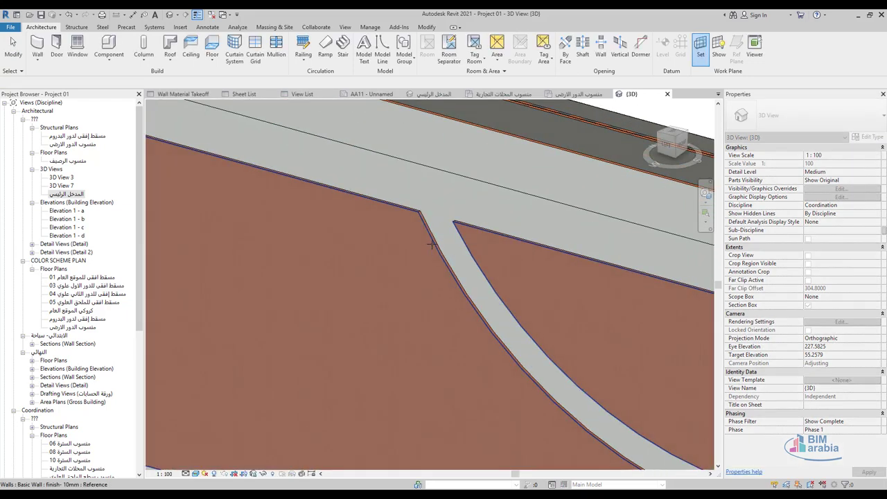
{"action": "left_click", "coordinate": [431, 244]}
{"action": "scroll", "coordinate": [417, 261], "scroll_direction": "down", "scroll_amount": 2}
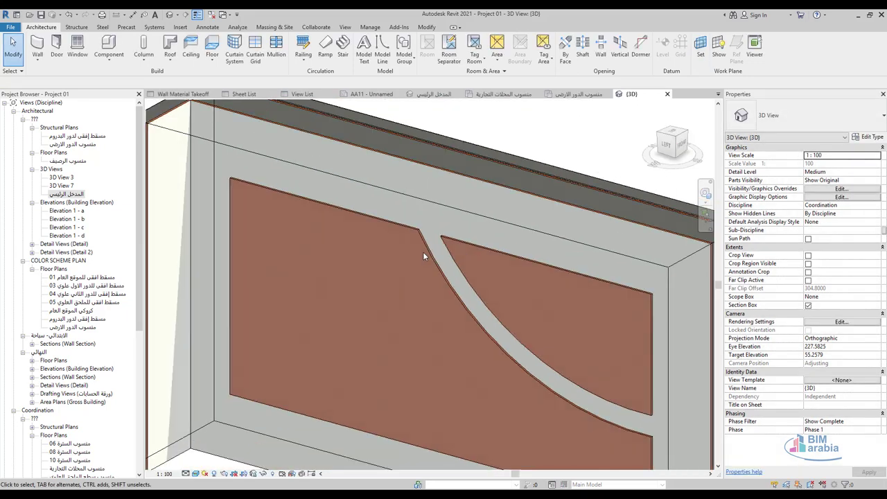
Create a 'pyramids' decal type using the 33-GettyImages photo from the D: drive
{"action": "left_click", "coordinate": [180, 27]}
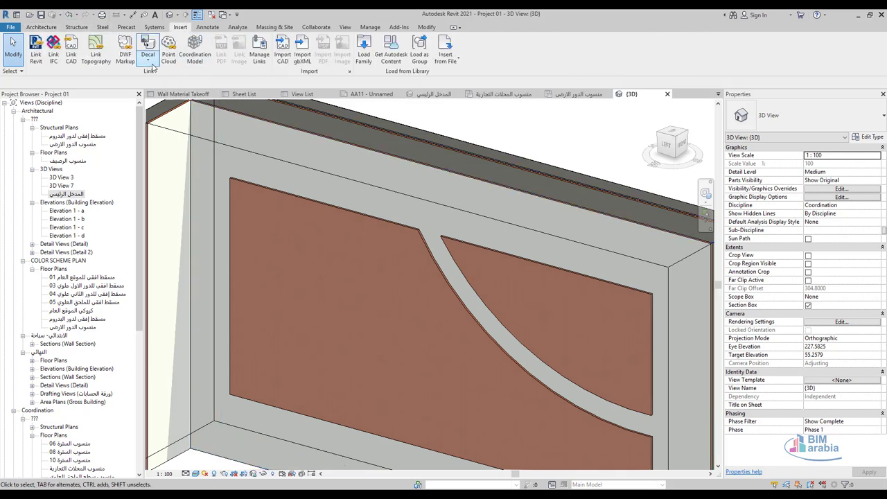
{"action": "left_click", "coordinate": [153, 67]}
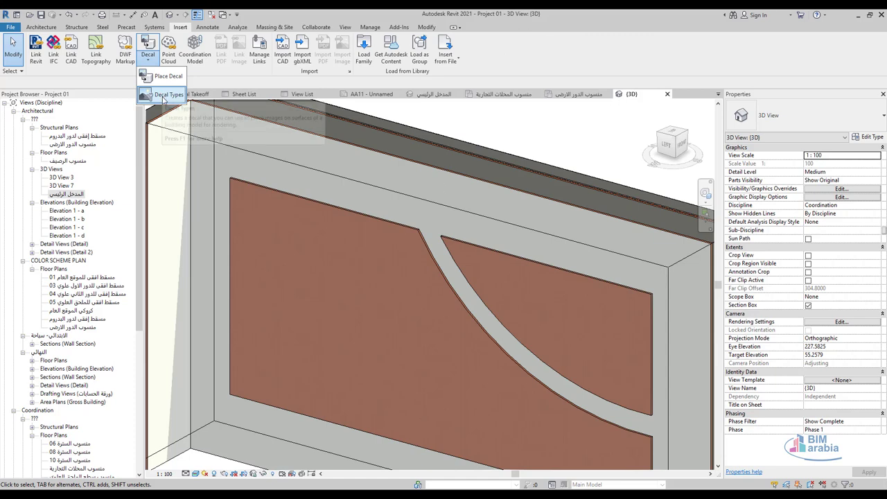
{"action": "left_click", "coordinate": [165, 95]}
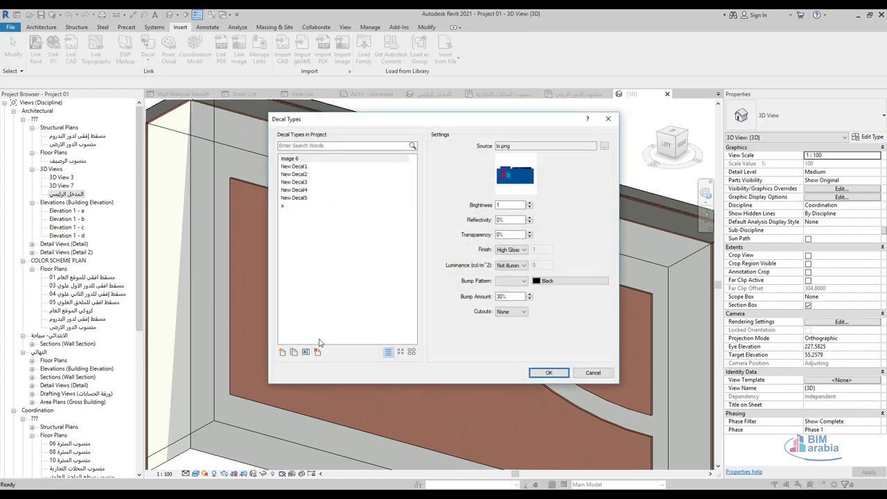
{"action": "left_click", "coordinate": [284, 353]}
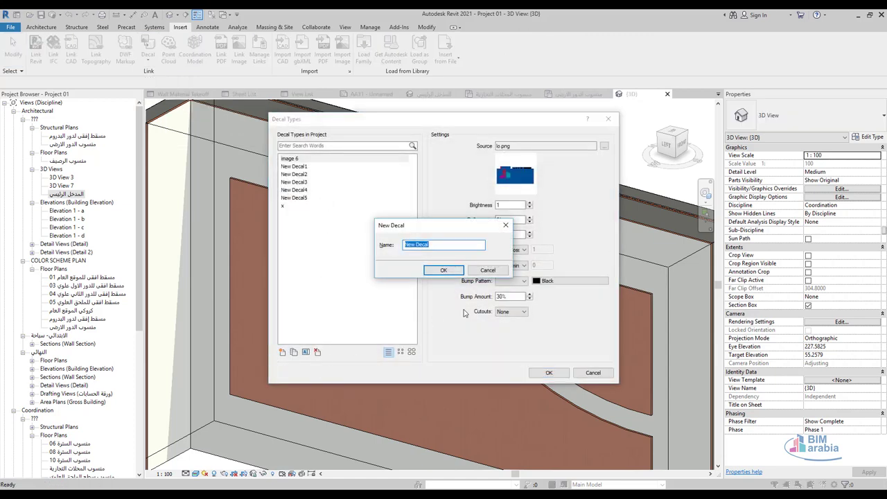
{"action": "type", "text": "pyramids"}
{"action": "left_click", "coordinate": [442, 270]}
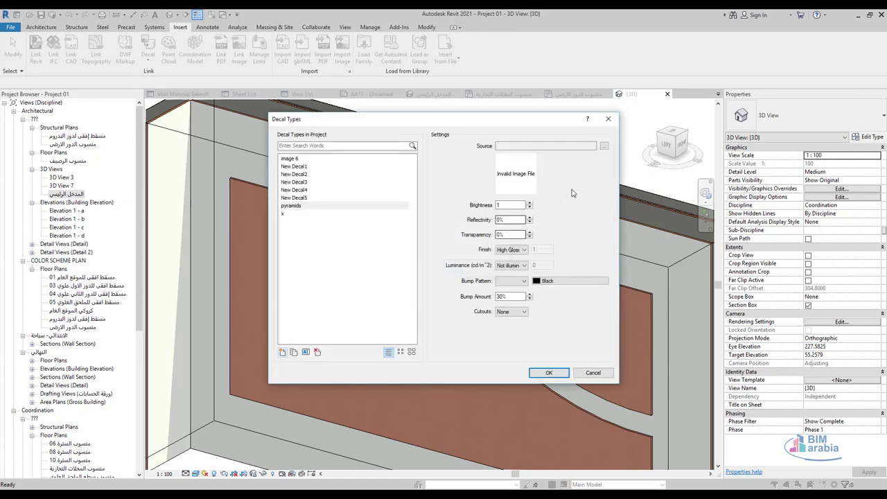
{"action": "left_click", "coordinate": [604, 145]}
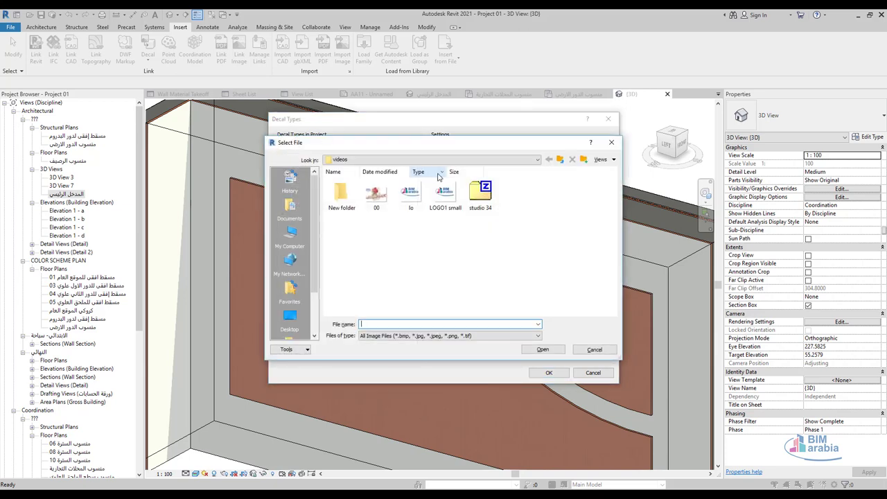
{"action": "left_click", "coordinate": [560, 160]}
{"action": "scroll", "coordinate": [532, 280], "scroll_direction": "down", "scroll_amount": 5}
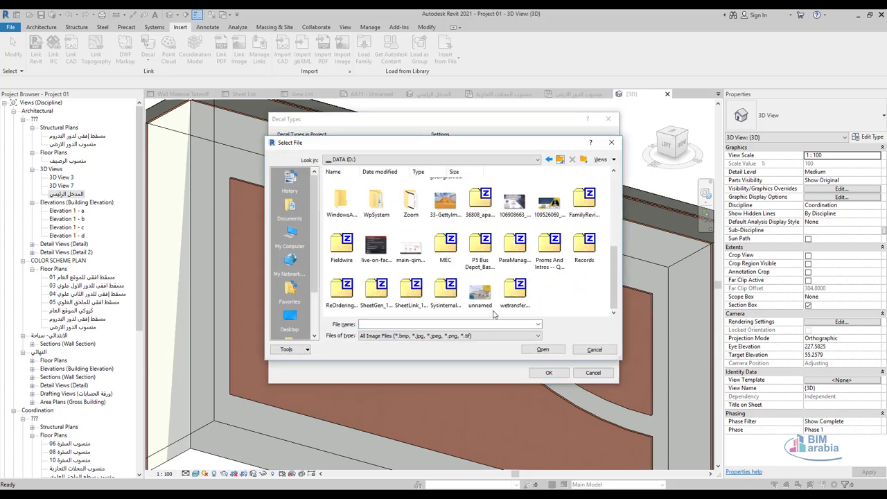
{"action": "left_click", "coordinate": [447, 204]}
{"action": "left_click", "coordinate": [542, 350]}
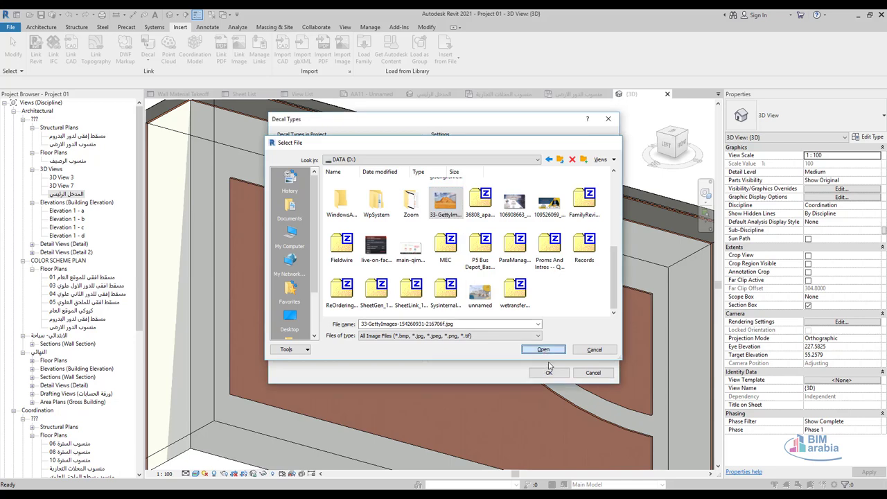
{"action": "left_click", "coordinate": [550, 374]}
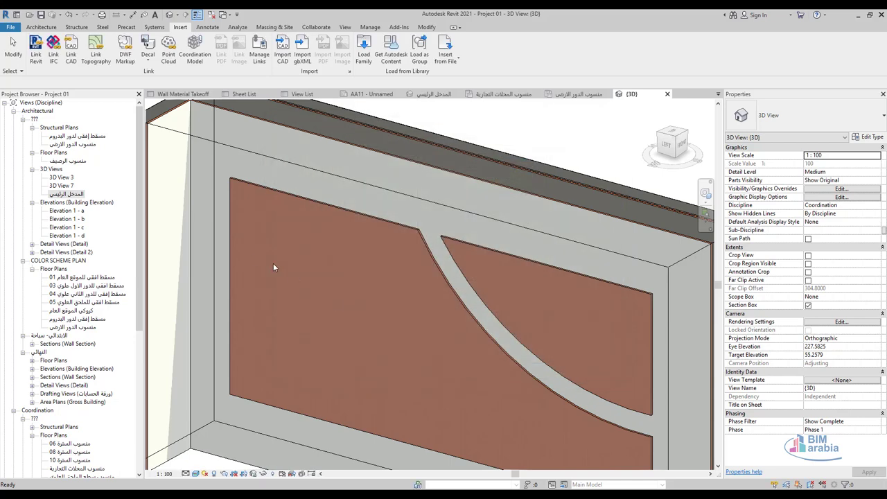
Place the pyramids decal on the brown panel face
{"action": "left_click", "coordinate": [148, 50]}
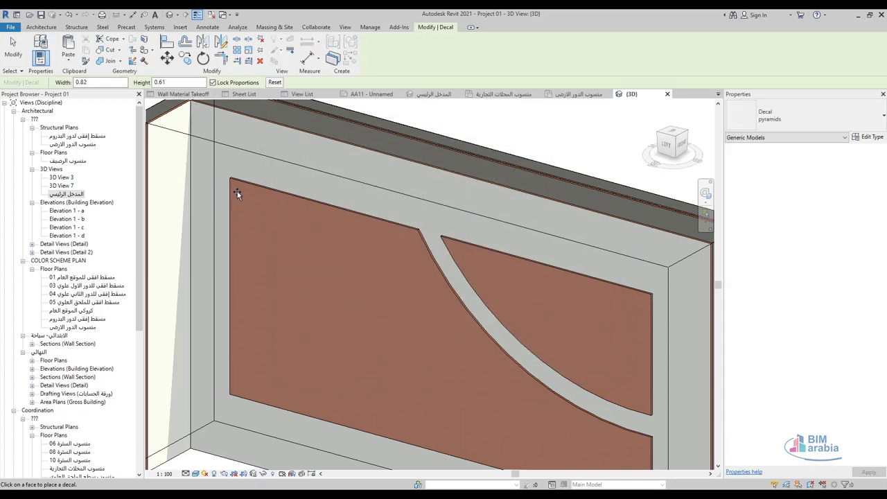
{"action": "left_click", "coordinate": [242, 233]}
{"action": "scroll", "coordinate": [337, 242], "scroll_direction": "down", "scroll_amount": 2}
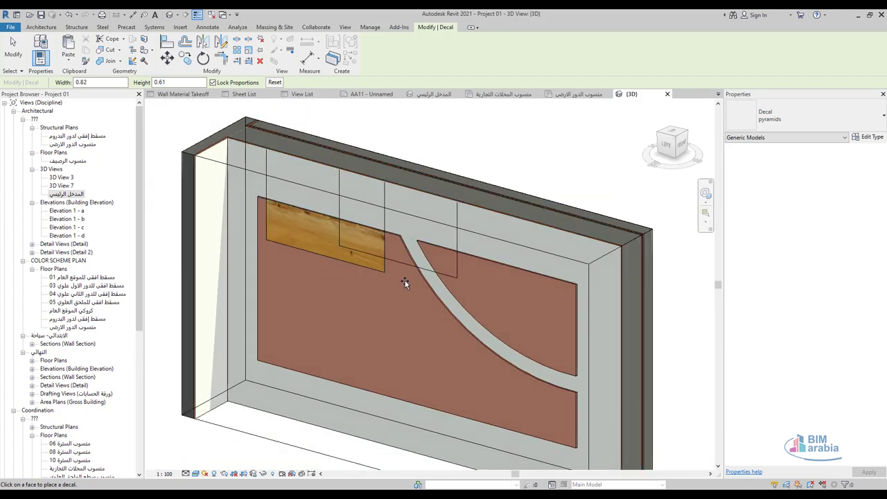
{"action": "key", "text": "ctrl+z"}
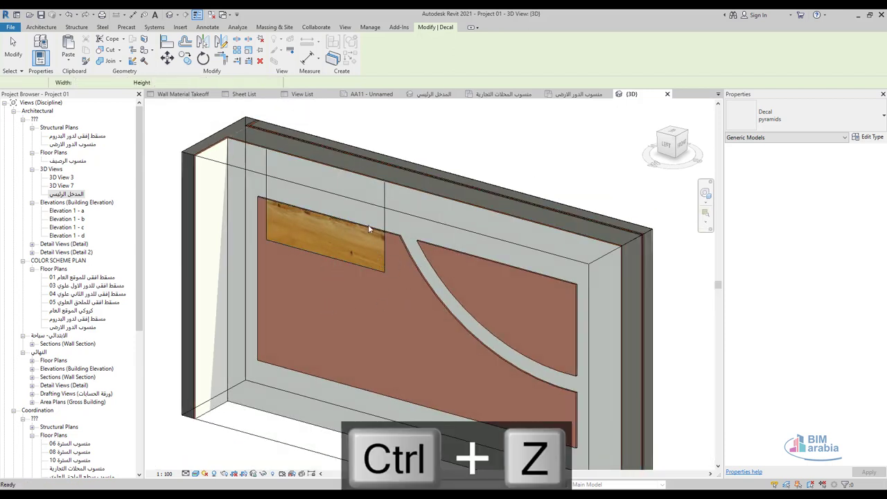
Move the decal to the panel's top-left corner and stretch it unlocked to 2.20 by 1.00
{"action": "left_click", "coordinate": [376, 253]}
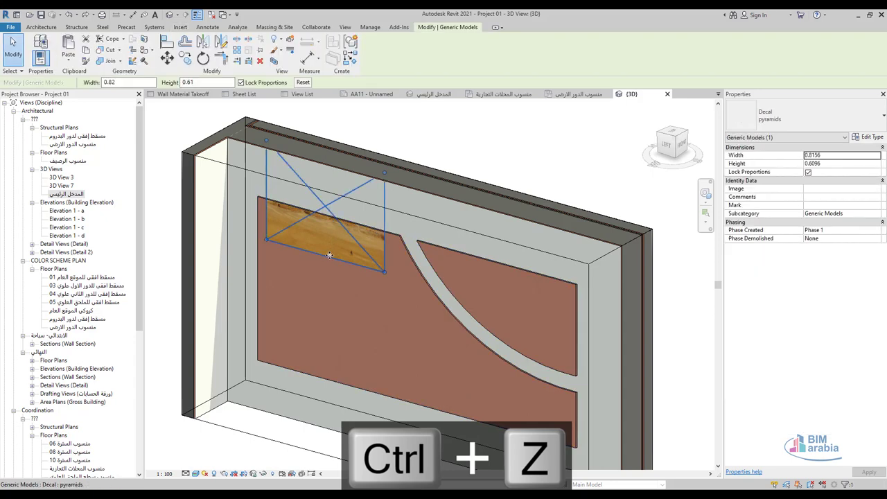
{"action": "mouse_move", "coordinate": [376, 253]}
{"action": "left_mouse_down"}
{"action": "mouse_move", "coordinate": [315, 309]}
{"action": "mouse_move", "coordinate": [323, 313]}
{"action": "left_mouse_up"}
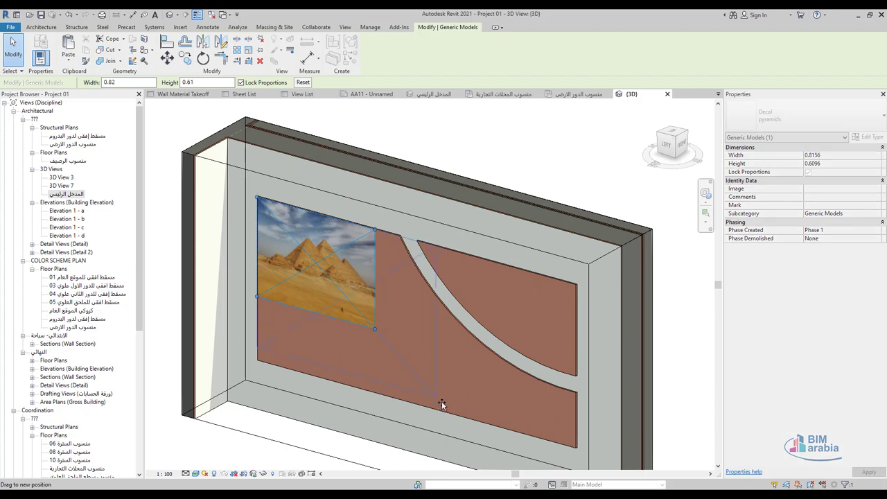
{"action": "left_click_drag", "start_coordinate": [449, 411], "coordinate": [449, 412]}
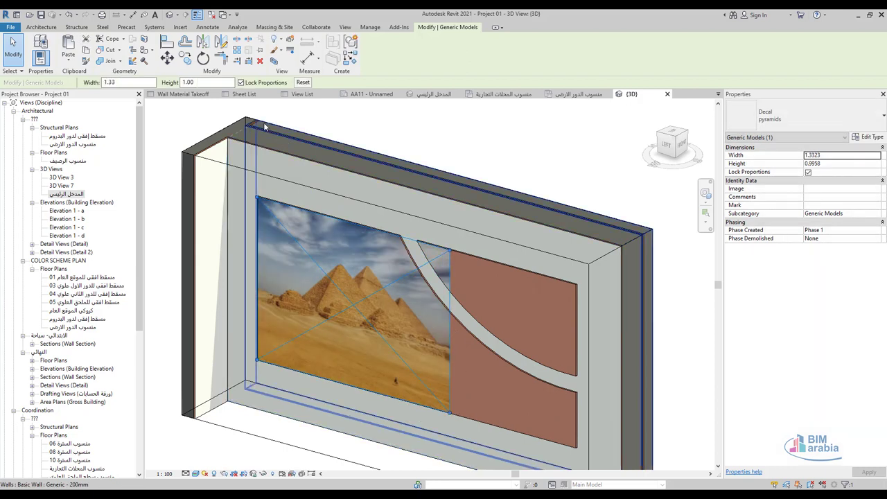
{"action": "left_click", "coordinate": [241, 83]}
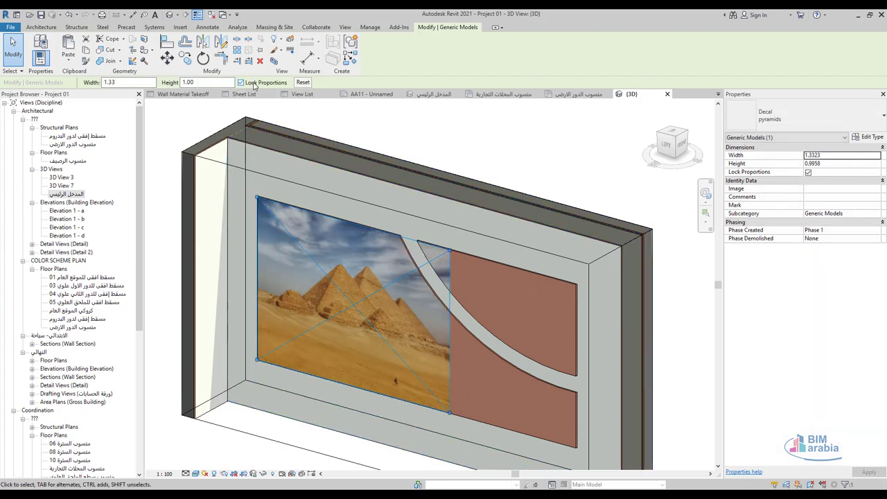
{"action": "left_click_drag", "start_coordinate": [449, 411], "coordinate": [573, 448]}
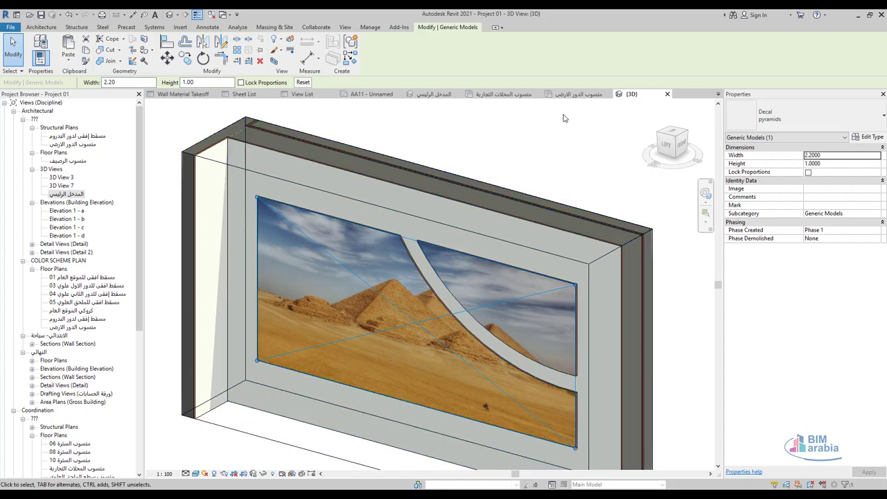
Open the المدخل الرئيسي perspective, select the decal and try Consistent Colors and another visual style
{"action": "double_click", "coordinate": [78, 194]}
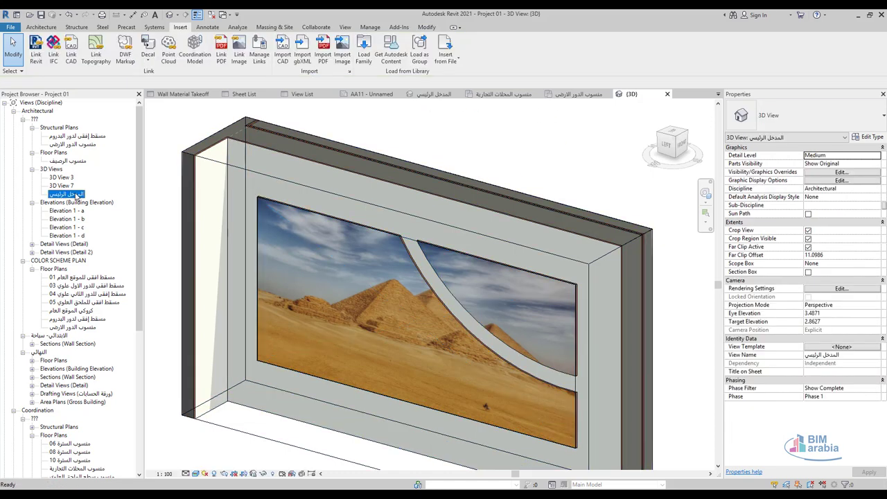
{"action": "left_click", "coordinate": [403, 226]}
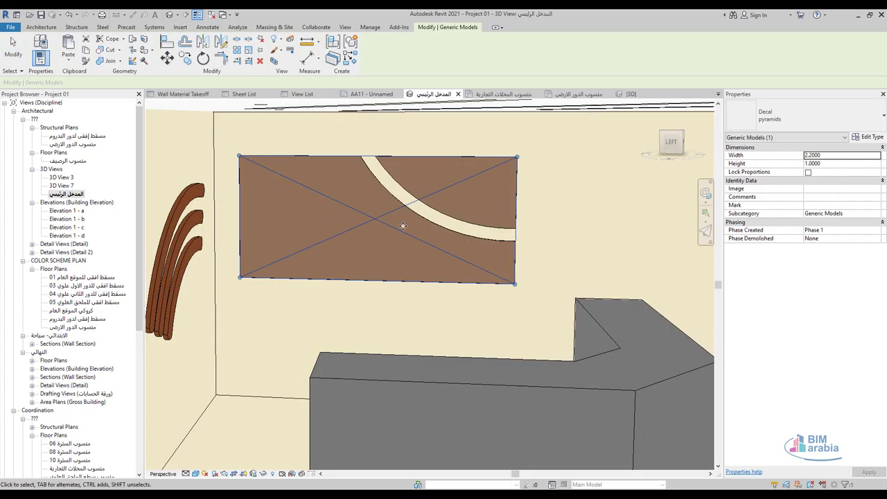
{"action": "left_click", "coordinate": [196, 473]}
{"action": "left_click", "coordinate": [220, 456]}
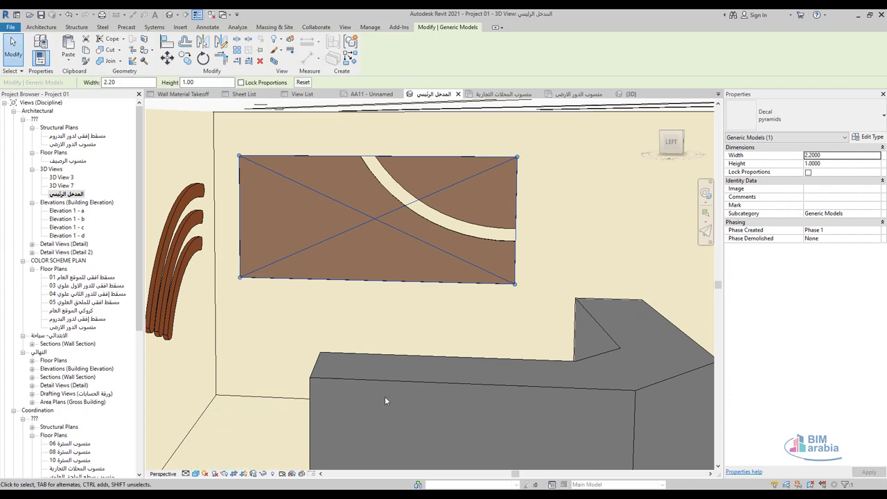
{"action": "left_click", "coordinate": [195, 474]}
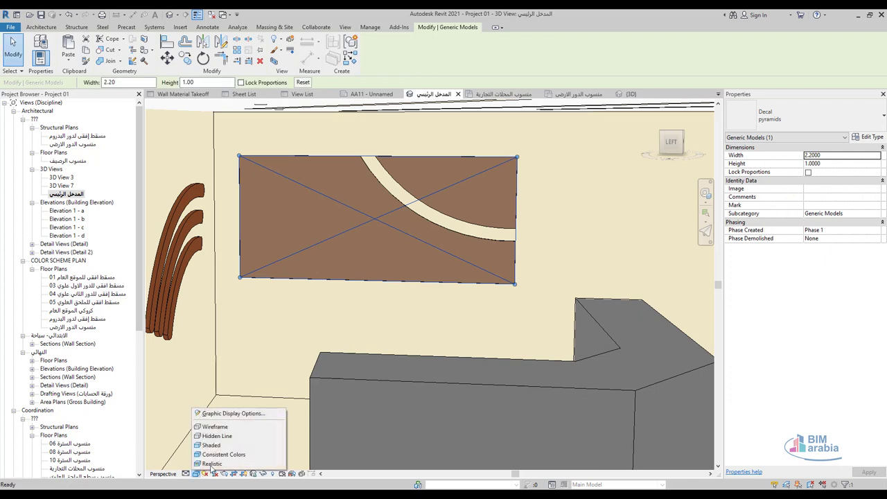
{"action": "left_click", "coordinate": [221, 465]}
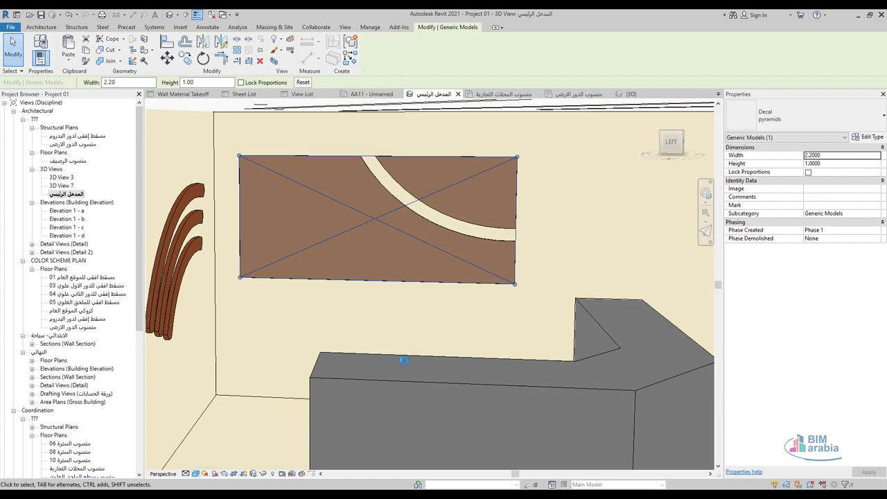
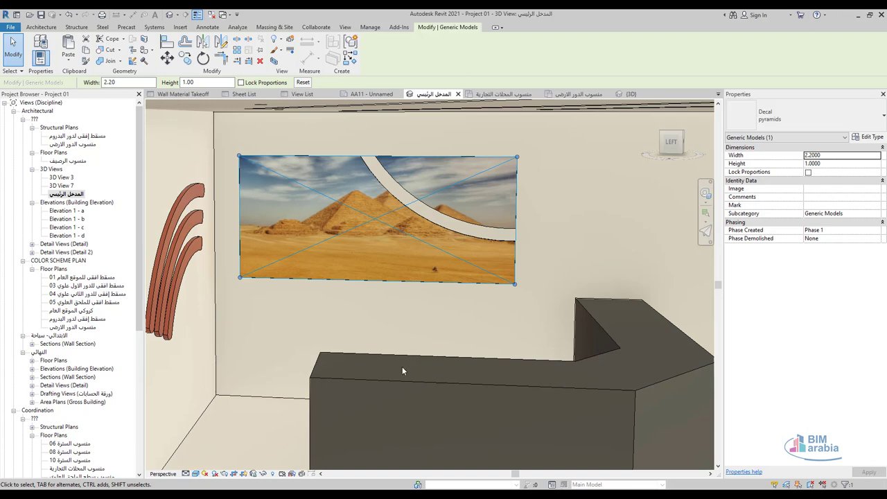
Set the reception 3D view to Shaded and orbit it to face the decal panel wall
{"action": "left_click", "coordinate": [195, 476]}
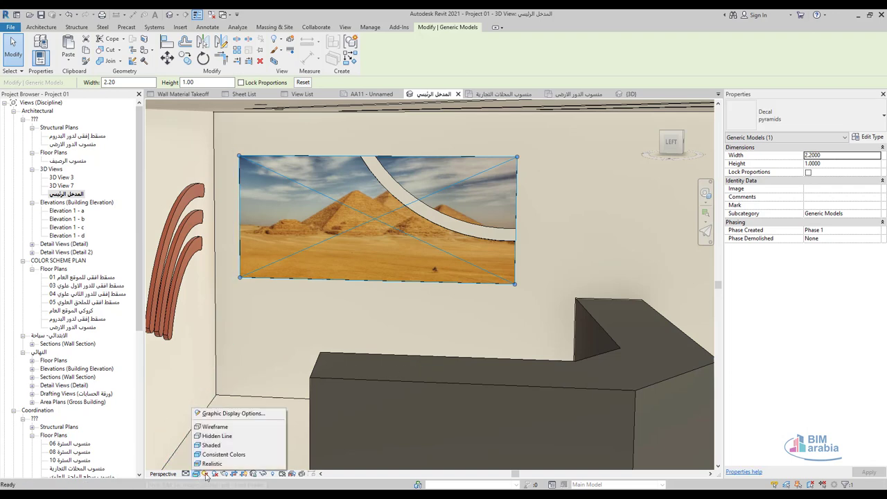
{"action": "left_click", "coordinate": [222, 445]}
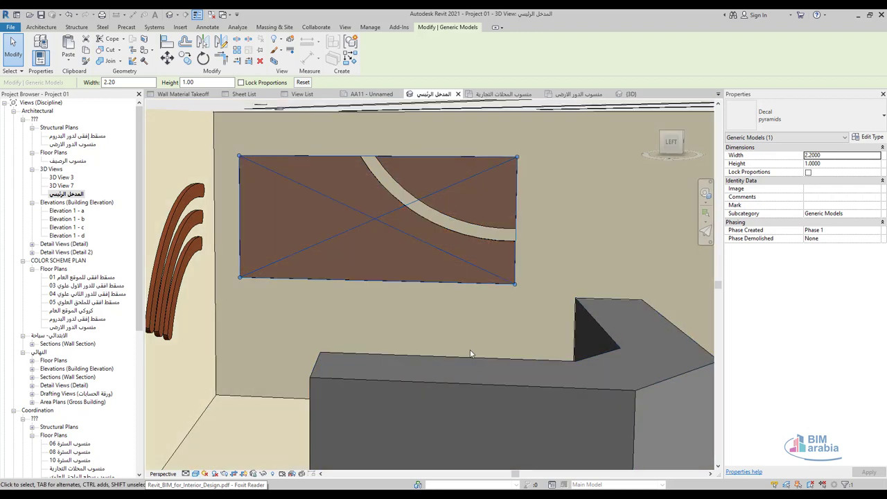
{"action": "mouse_move", "coordinate": [445, 351]}
{"action": "middle_mouse_down", "text": "shift"}
{"action": "mouse_move", "coordinate": [494, 353]}
{"action": "mouse_move", "coordinate": [493, 337]}
{"action": "mouse_move", "coordinate": [467, 333]}
{"action": "middle_mouse_up", "text": "shift"}
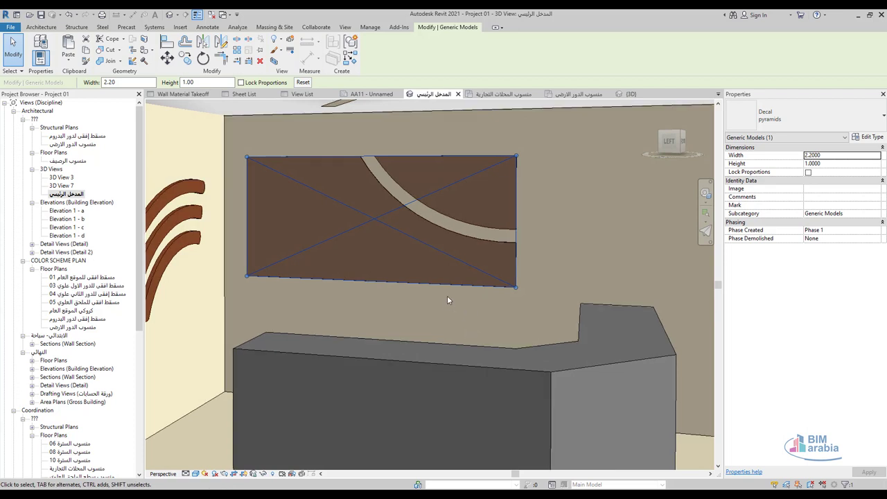
{"action": "key", "text": "alt"}
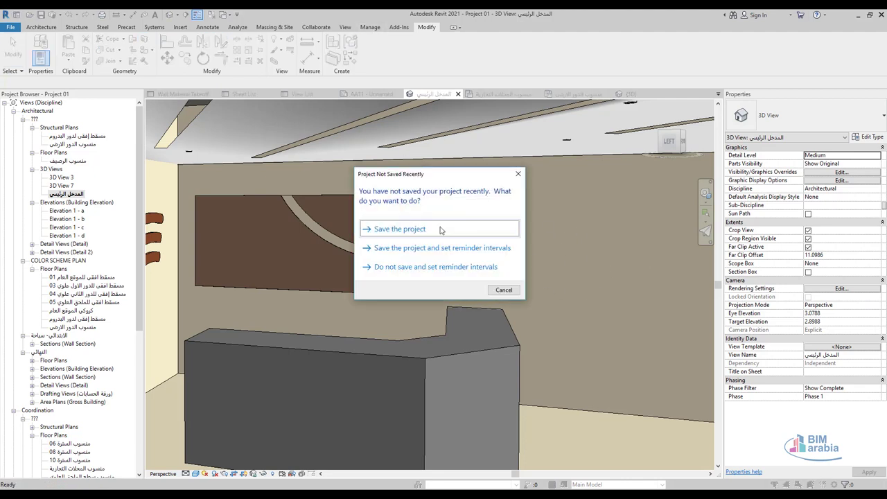
Sketch an inscribed hexagon on the back wall face right of the decal panel and split it off
{"action": "left_click", "coordinate": [504, 290]}
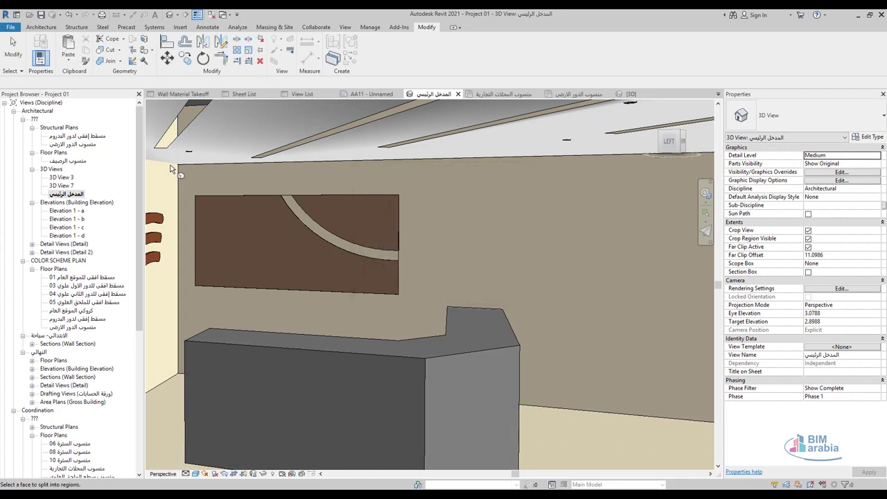
{"action": "left_click", "coordinate": [506, 217]}
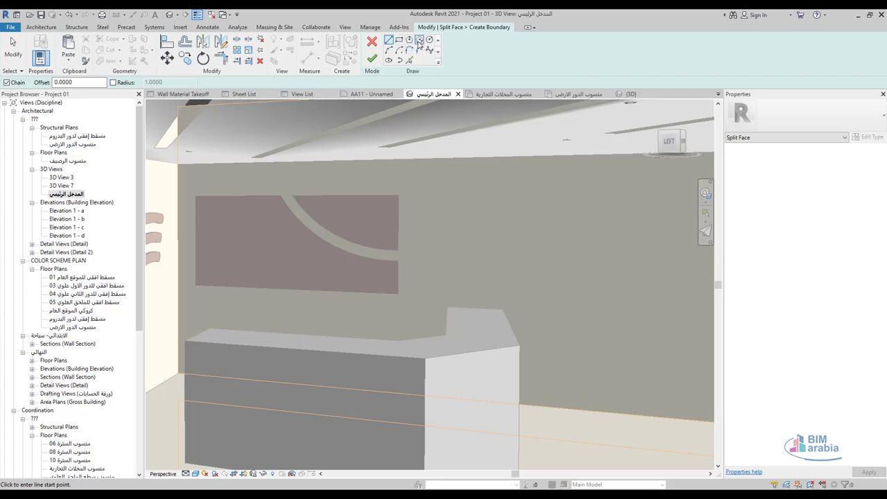
{"action": "left_click", "coordinate": [419, 40]}
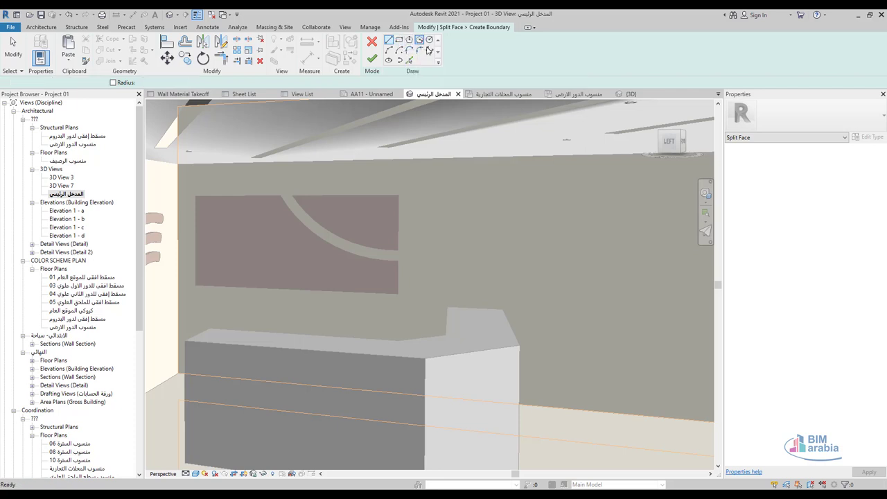
{"action": "left_click", "coordinate": [478, 221]}
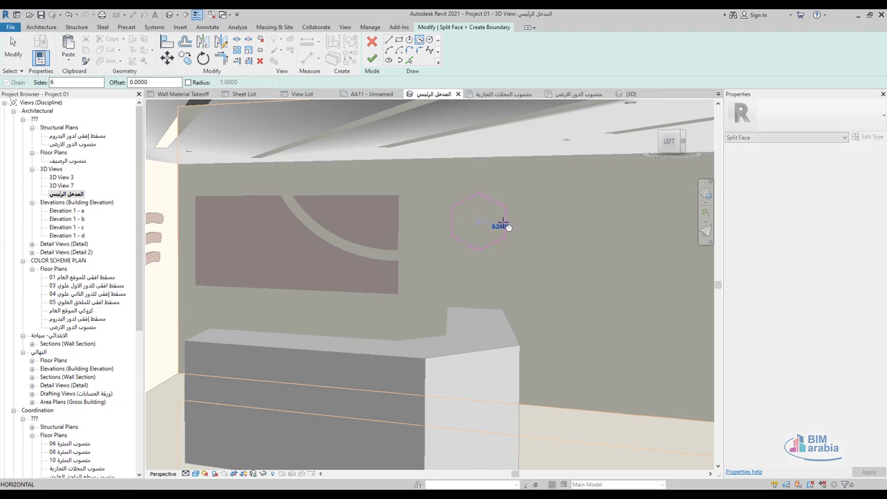
{"action": "left_click", "coordinate": [501, 222]}
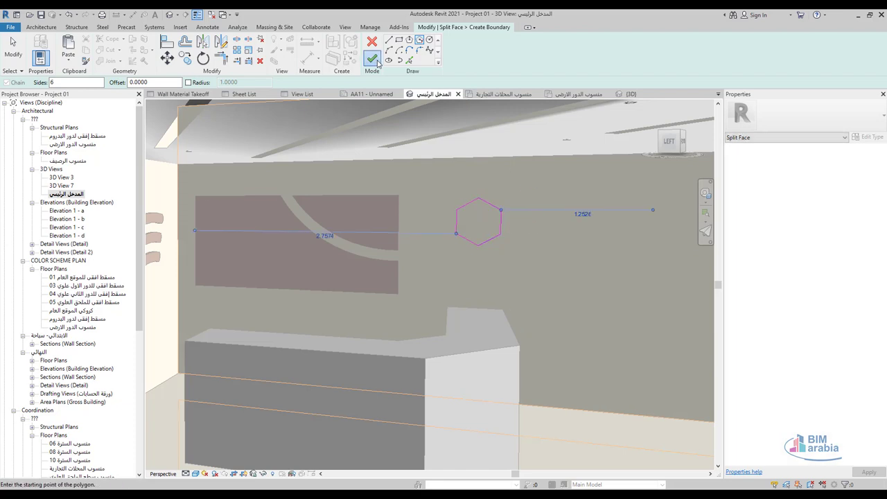
{"action": "left_click", "coordinate": [371, 58]}
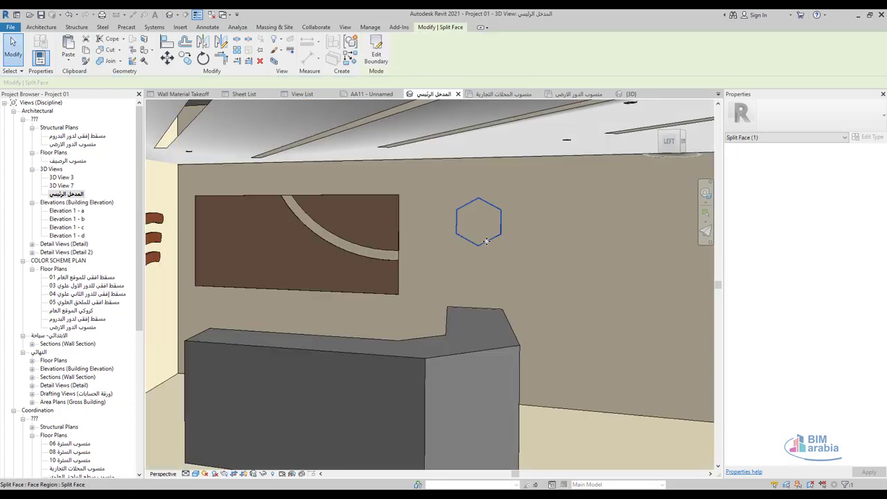
Copy the hexagon with CO, unconstrained, to the right and below, making three hexagons
{"action": "key", "text": "c"}
{"action": "key", "text": "o"}
{"action": "left_click", "coordinate": [456, 237]}
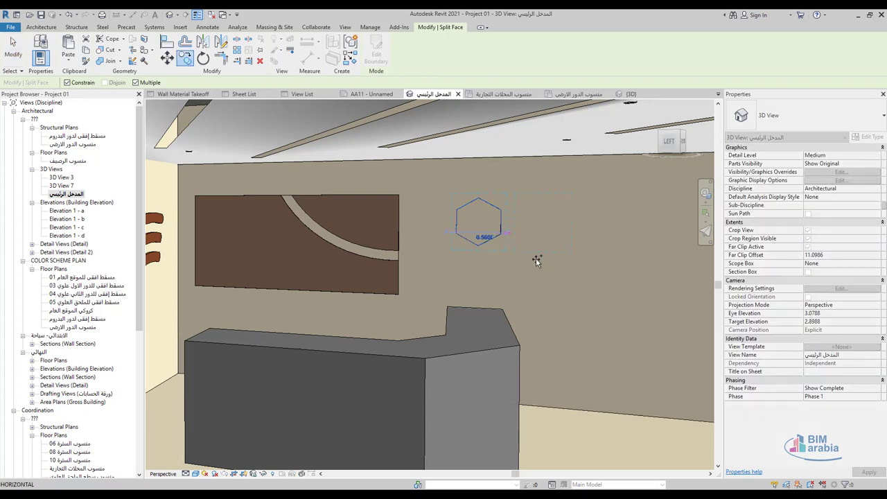
{"action": "left_click", "coordinate": [532, 255]}
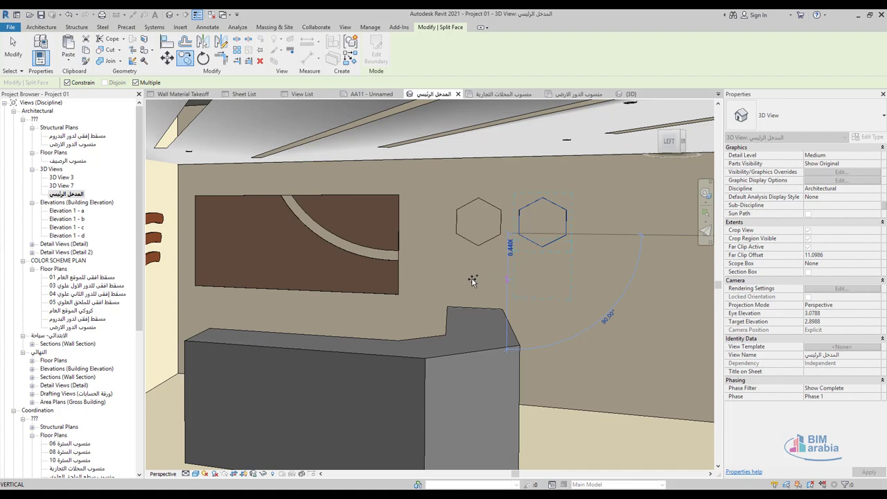
{"action": "left_click", "coordinate": [81, 82]}
{"action": "scroll", "coordinate": [480, 282], "scroll_direction": "up", "scroll_amount": 2}
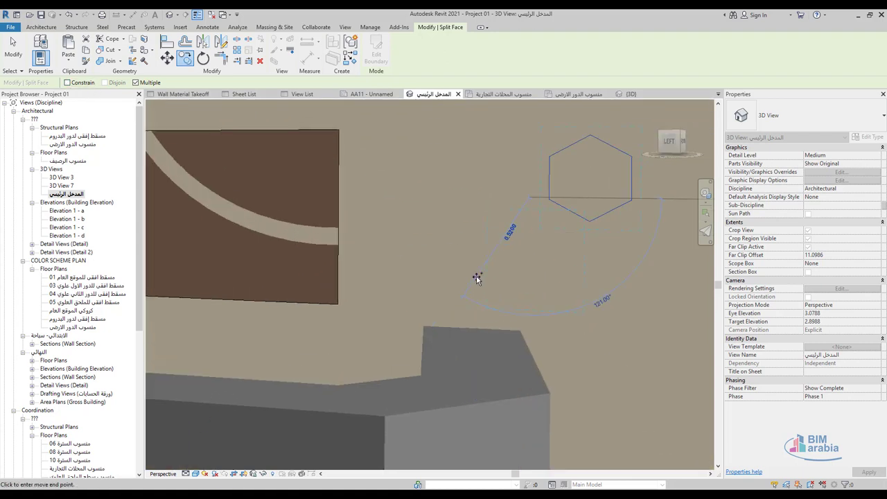
{"action": "left_click", "coordinate": [529, 290]}
{"action": "key", "text": "Escape"}
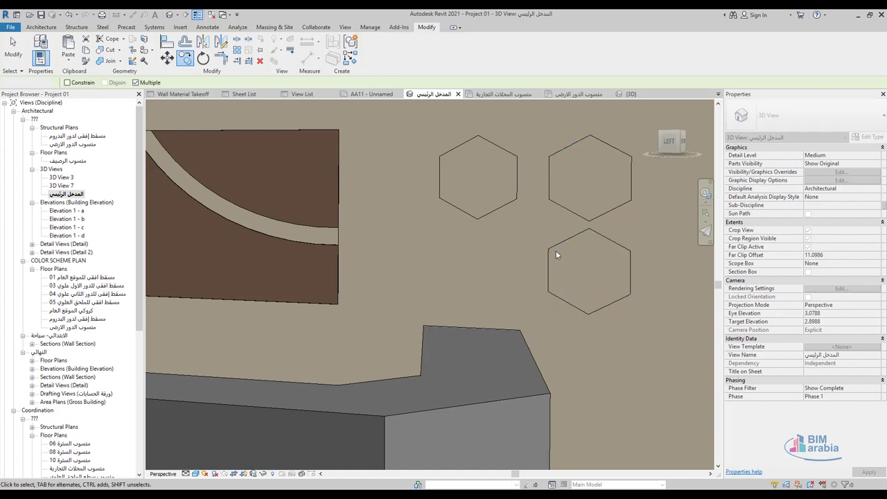
Drag the right hexagon closer so the three nest into a tight honeycomb
{"action": "left_click_drag", "start_coordinate": [555, 235], "coordinate": [510, 217]}
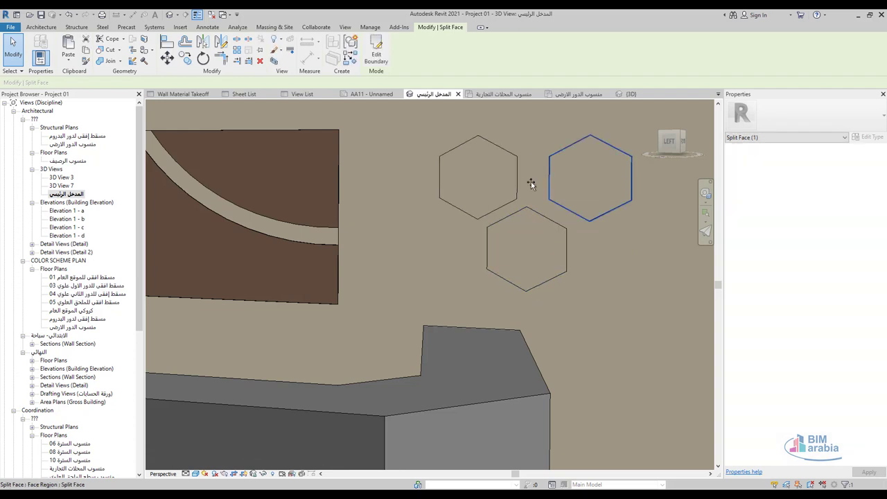
{"action": "left_click_drag", "start_coordinate": [531, 182], "coordinate": [534, 183]}
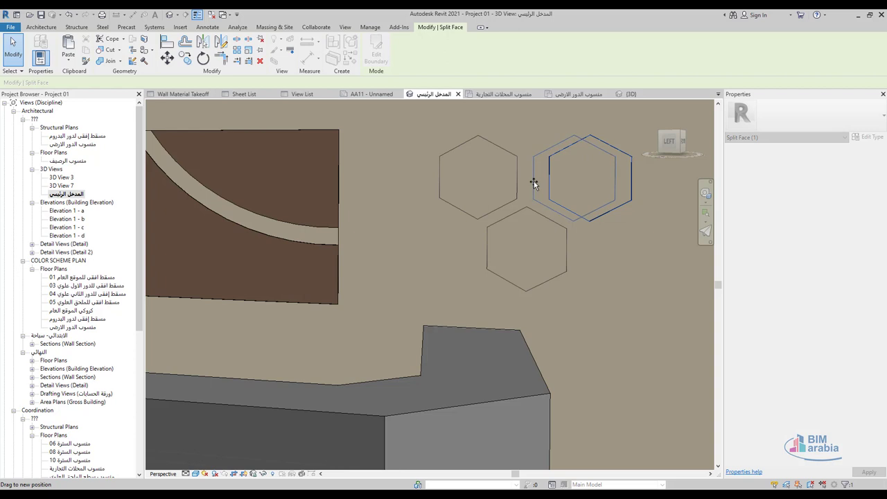
{"action": "key", "text": "Escape"}
{"action": "key", "text": "Escape"}
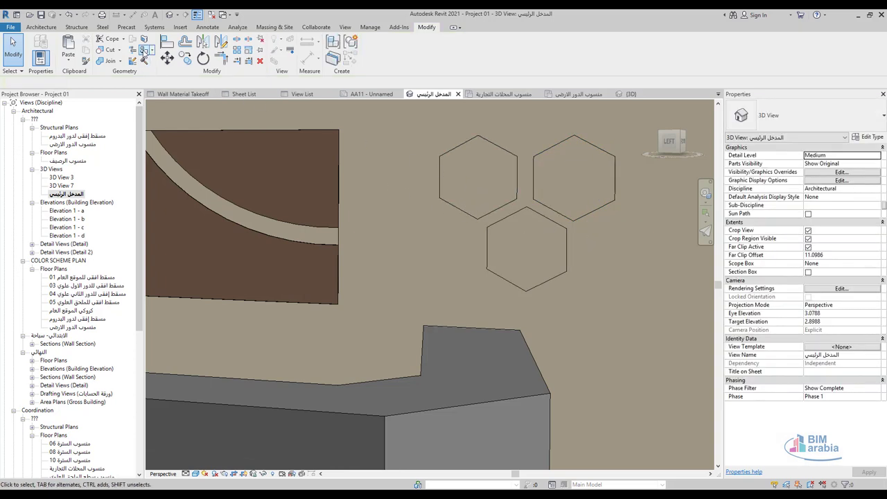
Paint the top-left hexagon with Sash and the top-right hexagon with SL R231 - ALUMINUM
{"action": "left_click", "coordinate": [141, 61]}
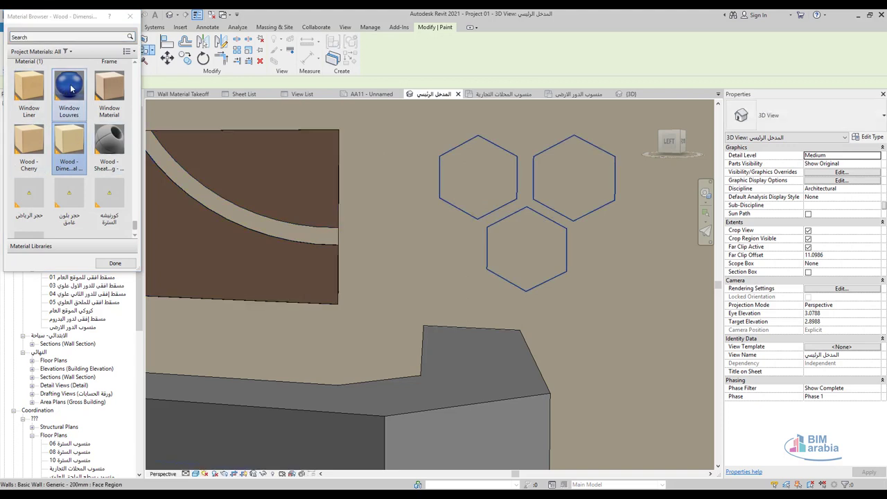
{"action": "scroll", "coordinate": [77, 128], "scroll_direction": "up", "scroll_amount": 5}
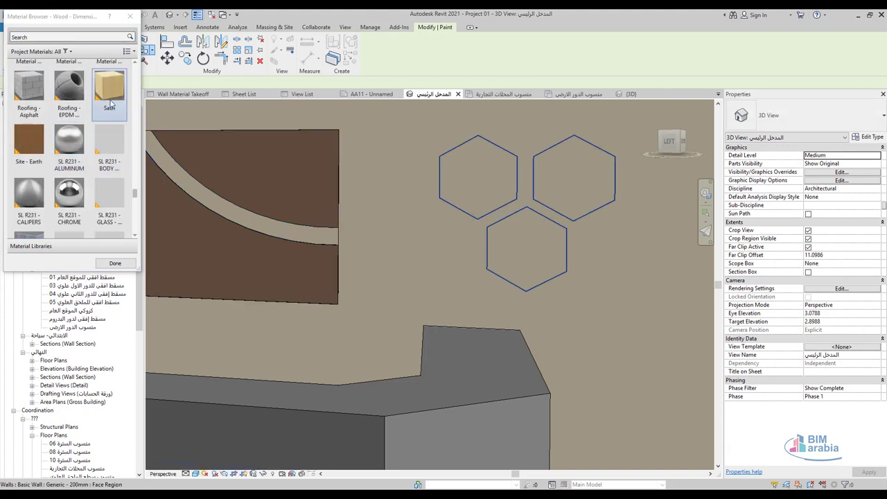
{"action": "left_click", "coordinate": [110, 87]}
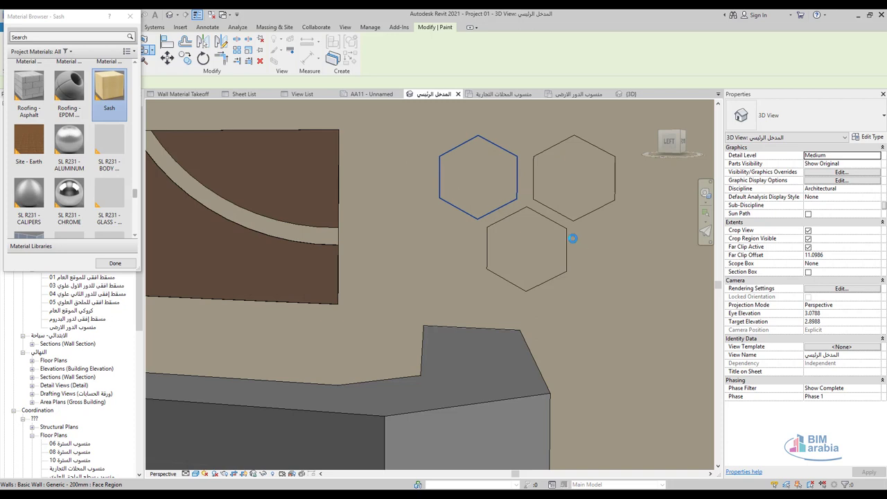
{"action": "left_click", "coordinate": [496, 203]}
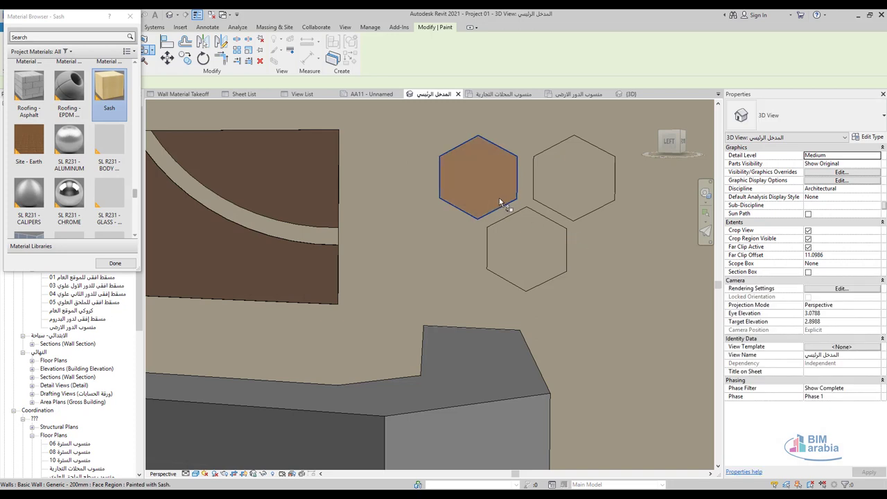
{"action": "left_click", "coordinate": [68, 146]}
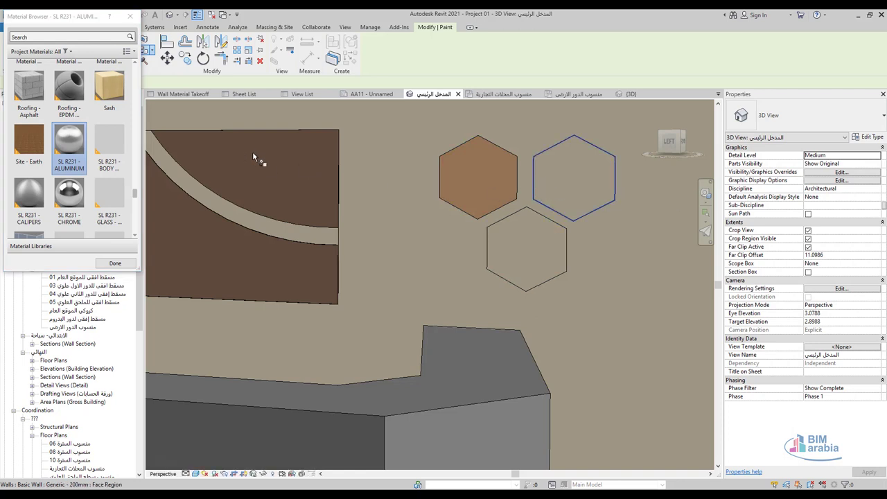
{"action": "left_click", "coordinate": [573, 177]}
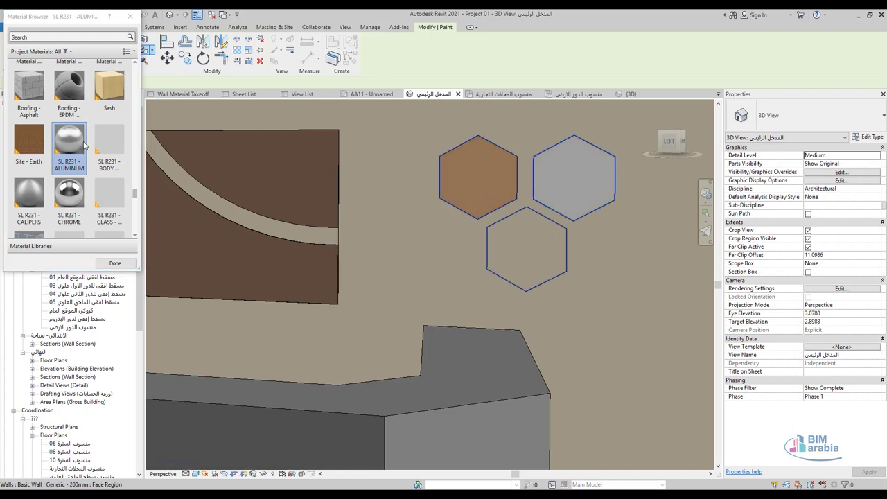
{"action": "scroll", "coordinate": [82, 144], "scroll_direction": "up", "scroll_amount": 3}
{"action": "left_click", "coordinate": [69, 90]}
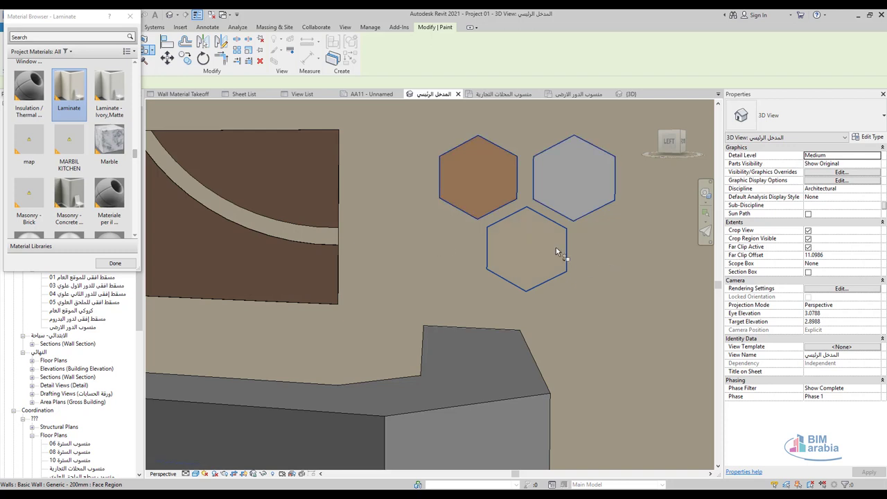
{"action": "key", "text": "Escape"}
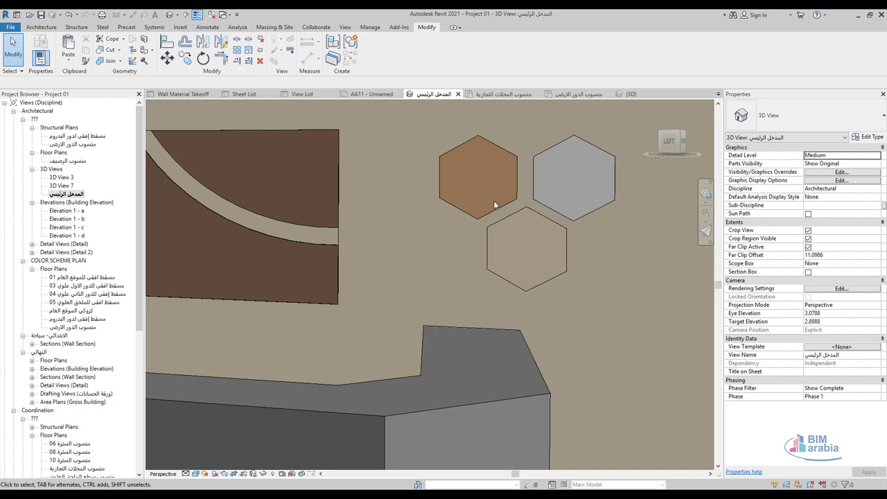
{"action": "left_click", "coordinate": [494, 201]}
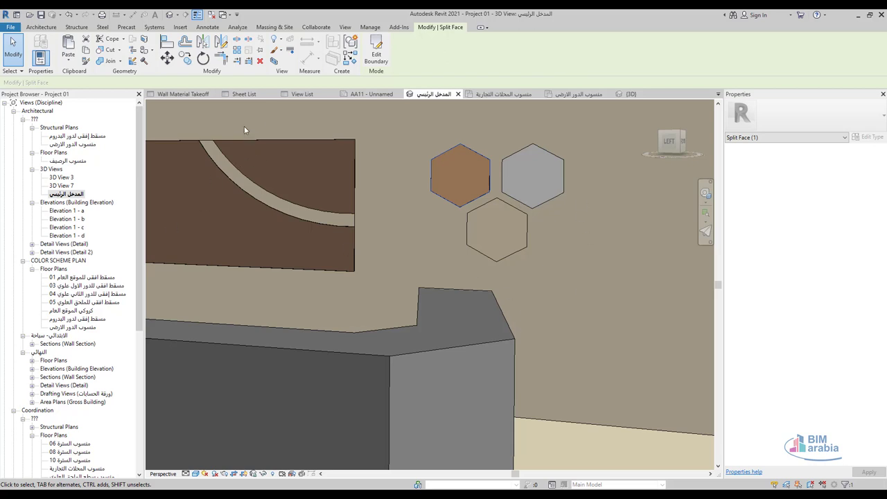
Open the ground-floor structural plan and zoom to the reception wall
{"action": "double_click", "coordinate": [70, 147]}
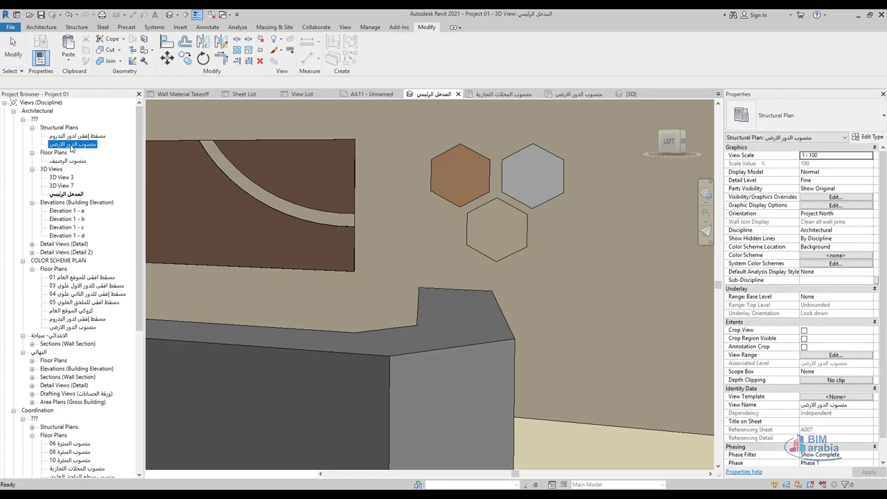
{"action": "scroll", "coordinate": [469, 169], "scroll_direction": "down", "scroll_amount": 2}
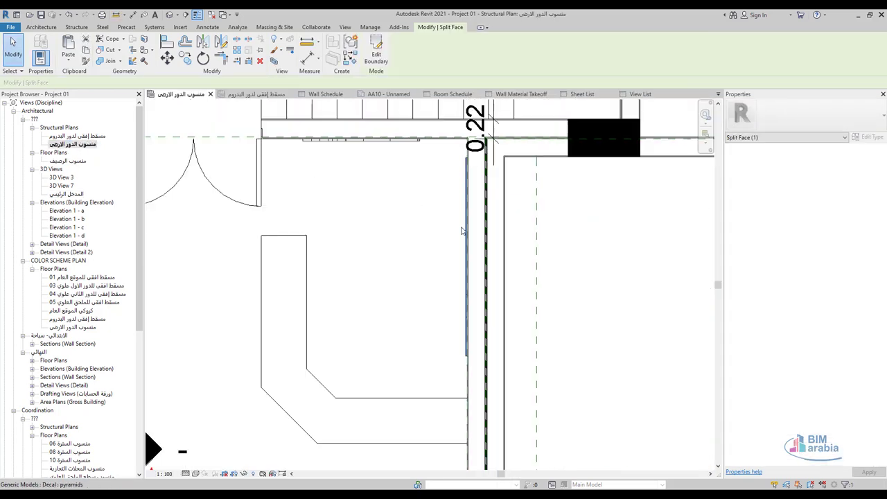
{"action": "scroll", "coordinate": [459, 242], "scroll_direction": "down", "scroll_amount": 2, "text": "ctrl"}
{"action": "scroll", "coordinate": [420, 228], "scroll_direction": "down", "scroll_amount": 3, "text": "ctrl"}
{"action": "scroll", "coordinate": [462, 224], "scroll_direction": "up", "scroll_amount": 3}
{"action": "scroll", "coordinate": [513, 159], "scroll_direction": "up", "scroll_amount": 1}
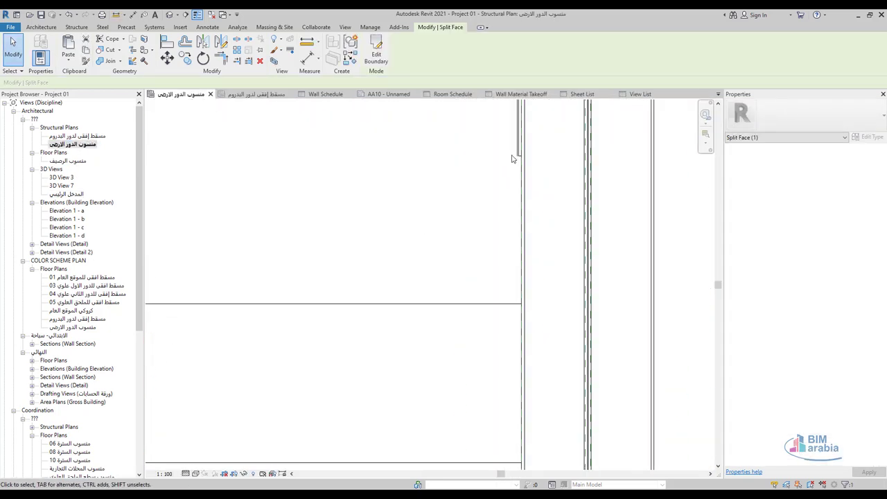
{"action": "scroll", "coordinate": [513, 159], "scroll_direction": "up", "scroll_amount": 1}
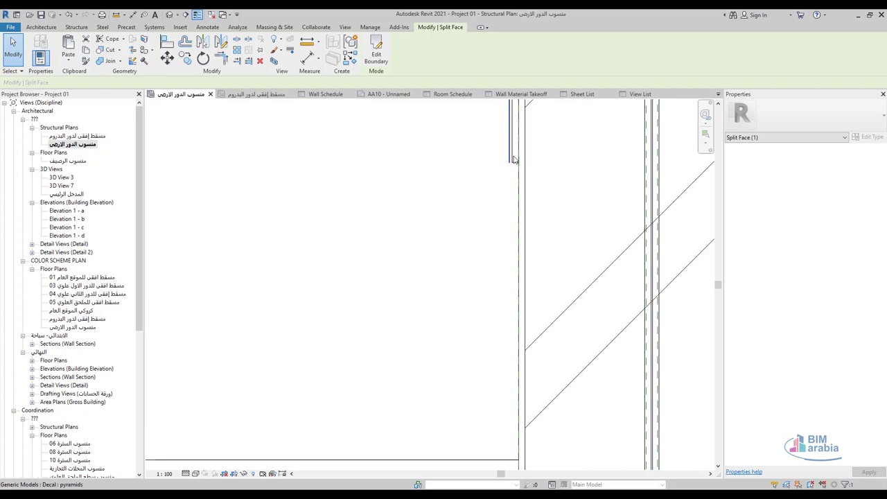
{"action": "key", "text": "Escape"}
Draw a 0.48 m 'finish- 10mm' wall via Create Similar and shift it into place
{"action": "left_click", "coordinate": [512, 164]}
{"action": "scroll", "coordinate": [513, 168], "scroll_direction": "down", "scroll_amount": 1}
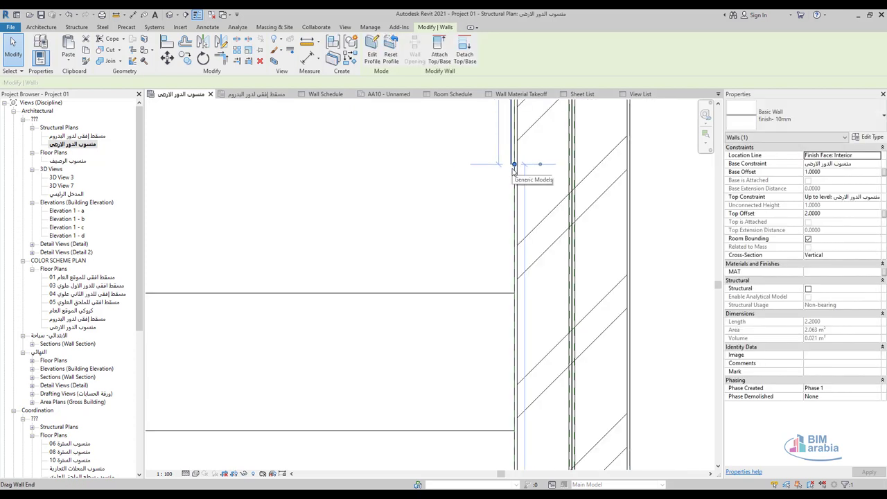
{"action": "right_click", "coordinate": [514, 152]}
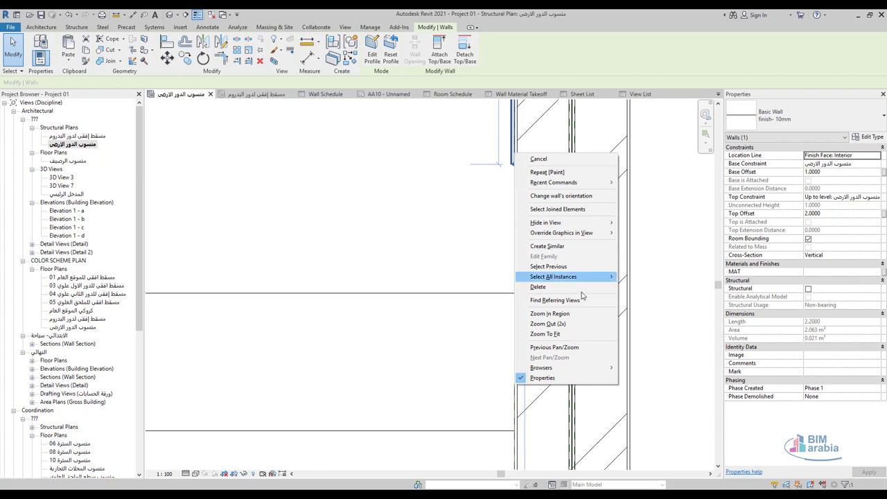
{"action": "left_click", "coordinate": [505, 196]}
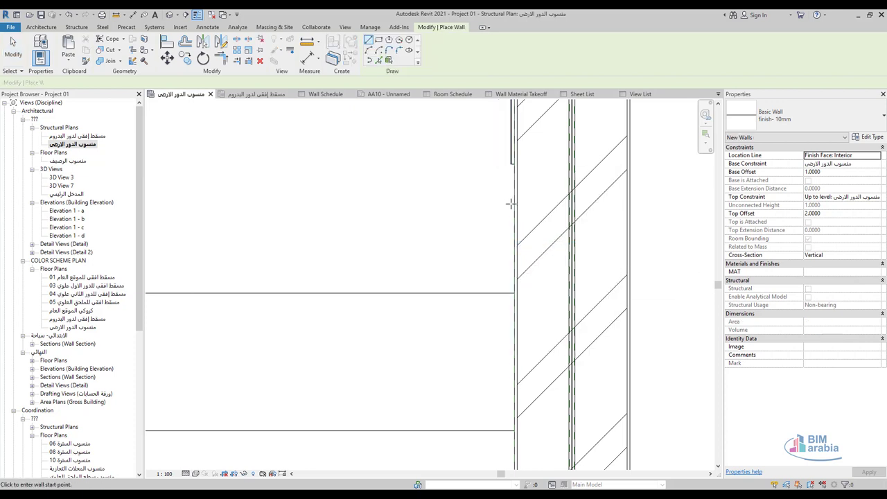
{"action": "scroll", "coordinate": [511, 212], "scroll_direction": "up", "scroll_amount": 1}
{"action": "scroll", "coordinate": [512, 214], "scroll_direction": "up", "scroll_amount": 2}
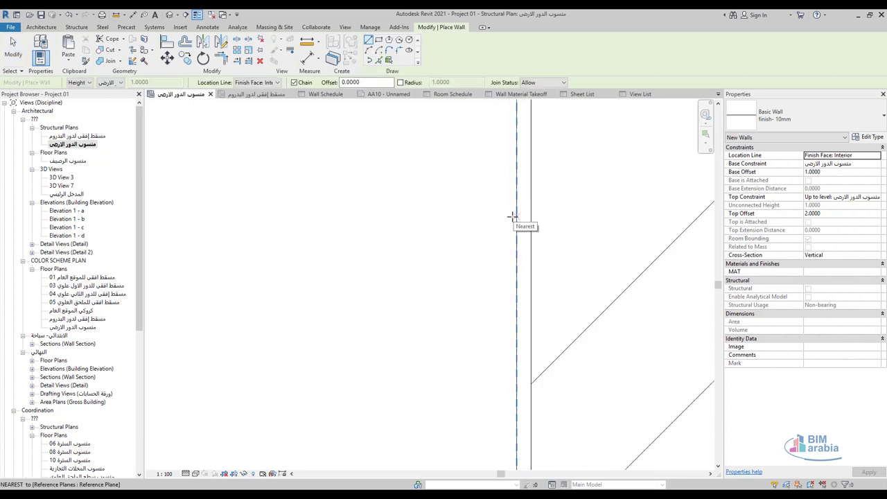
{"action": "left_click", "coordinate": [513, 216]}
{"action": "scroll", "coordinate": [503, 400], "scroll_direction": "up", "scroll_amount": 2}
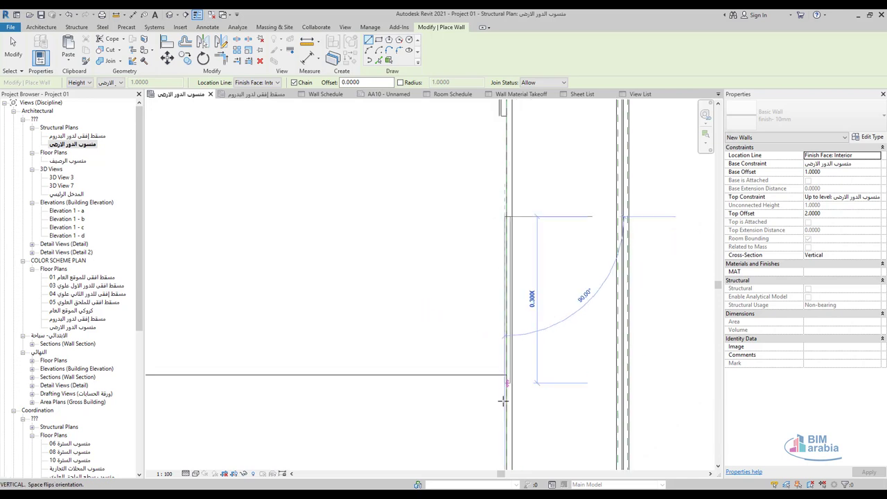
{"action": "middle_click_drag", "start_coordinate": [503, 401], "coordinate": [522, 234]}
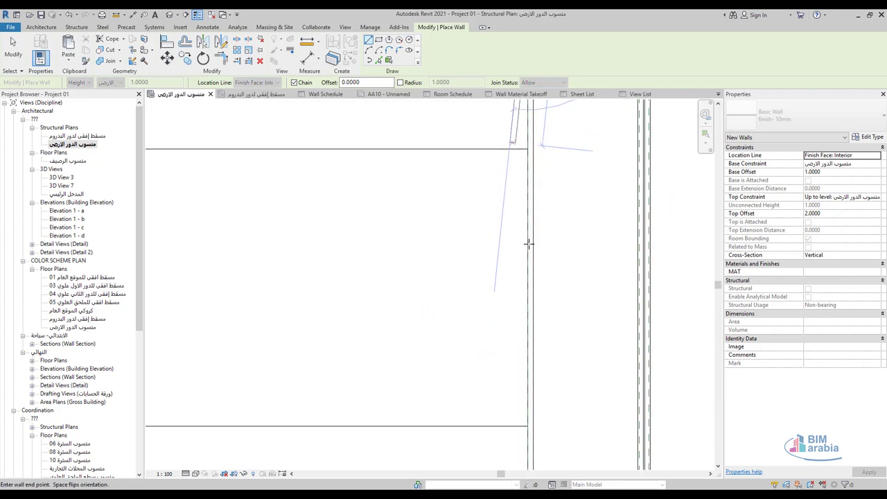
{"action": "left_click", "coordinate": [527, 250]}
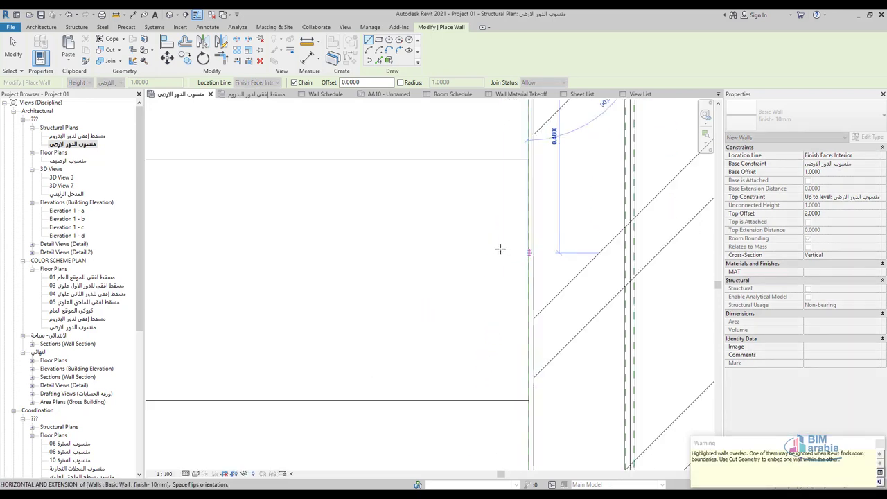
{"action": "key", "text": "Escape"}
{"action": "key", "text": "Escape"}
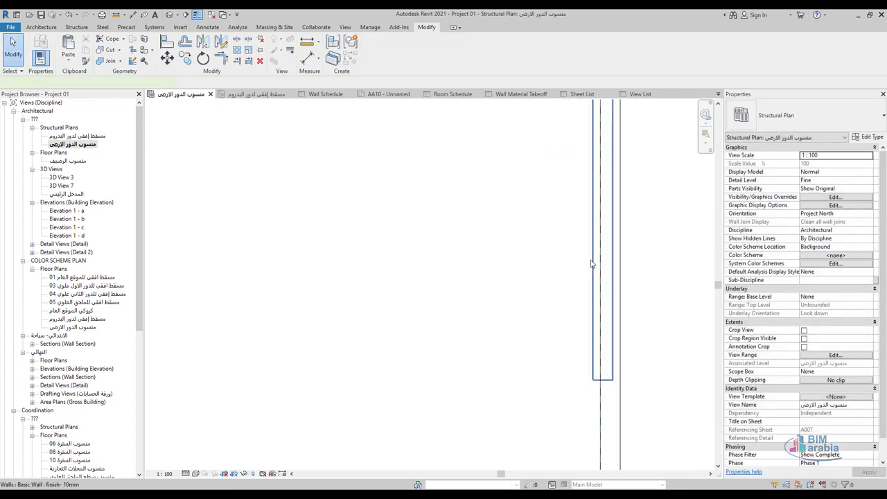
{"action": "mouse_move", "coordinate": [591, 263]}
{"action": "left_mouse_down"}
{"action": "mouse_move", "coordinate": [536, 252]}
{"action": "mouse_move", "coordinate": [543, 271]}
{"action": "left_mouse_up"}
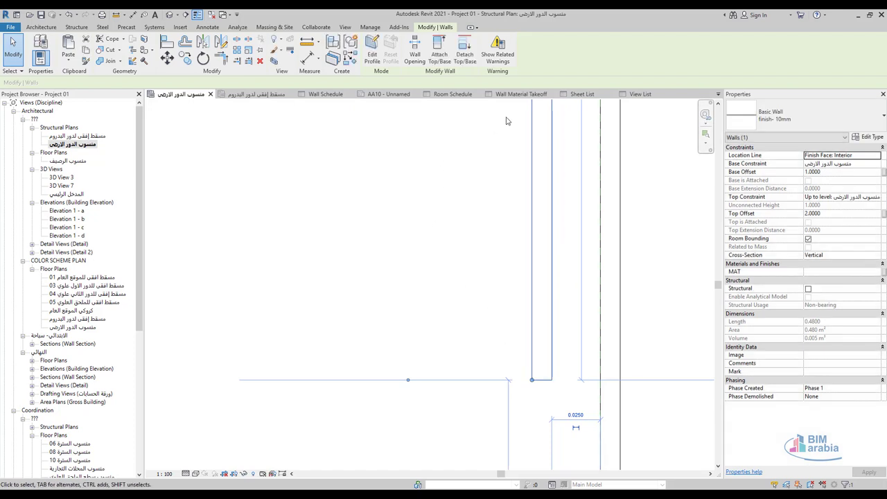
Edit the wall's profile in the main entrance 3D view and delete the rectangular outline
{"action": "left_click", "coordinate": [372, 52]}
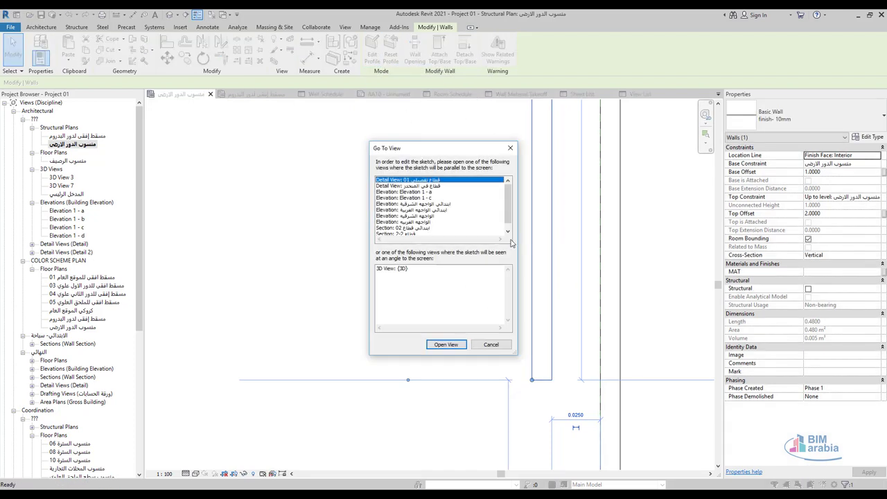
{"action": "left_click", "coordinate": [454, 347]}
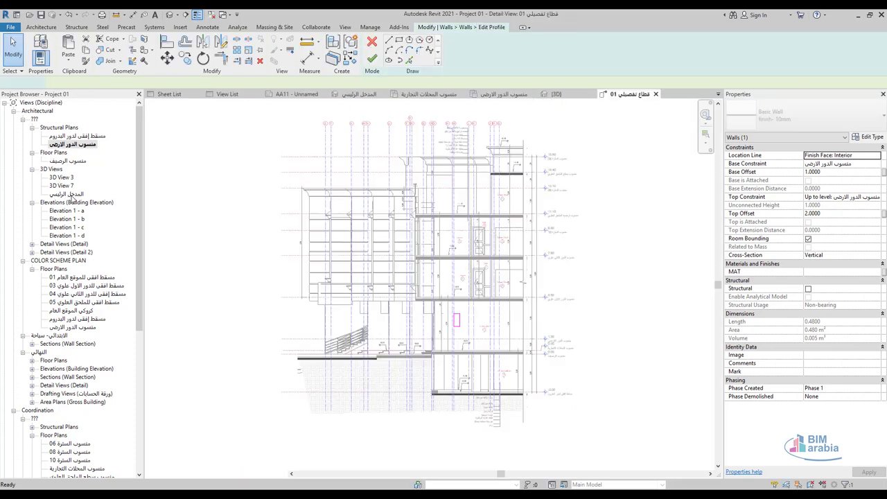
{"action": "double_click", "coordinate": [69, 195]}
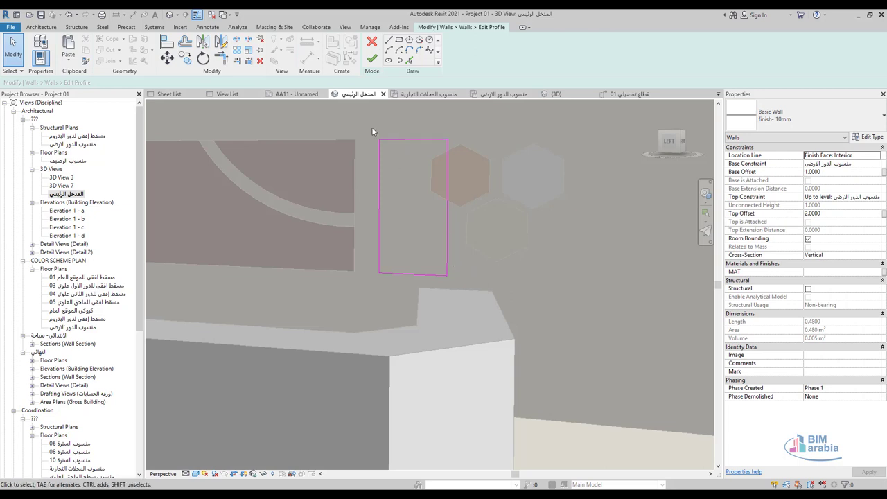
{"action": "left_click_drag", "start_coordinate": [360, 123], "coordinate": [531, 320]}
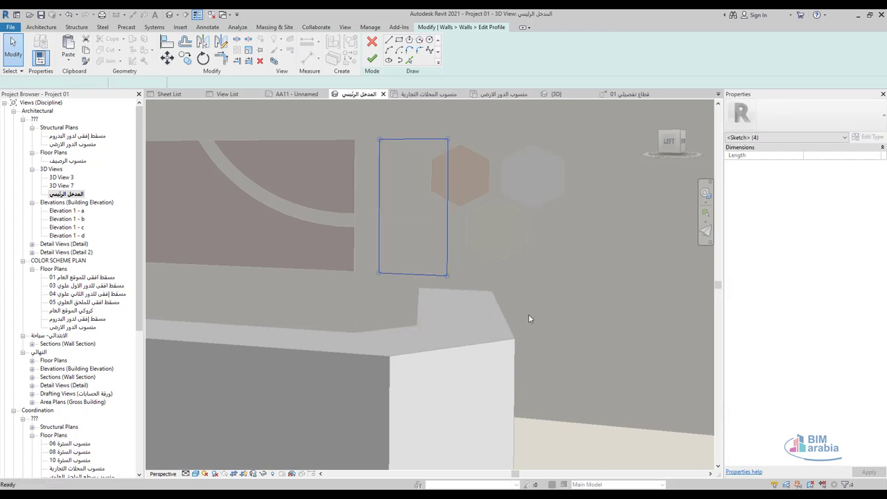
{"action": "key", "text": "Delete"}
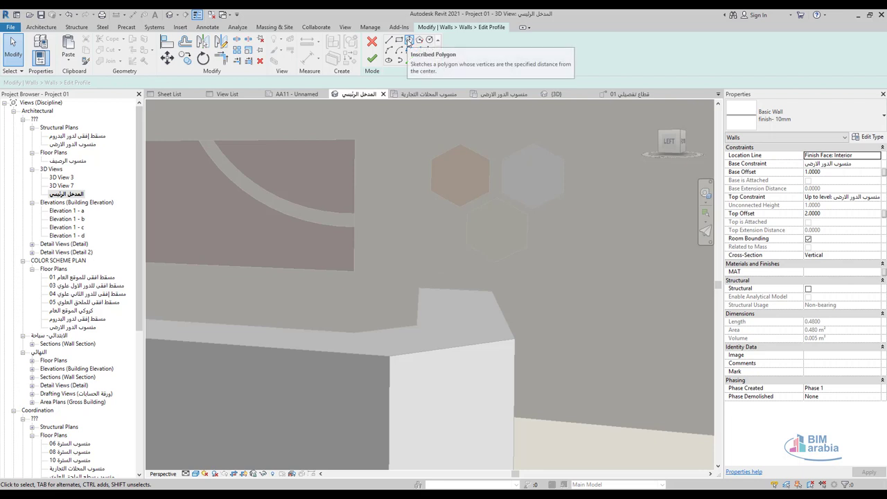
Draw a six-sided inscribed polygon profile, move it lower right beside the cluster, and finish
{"action": "left_click", "coordinate": [408, 40]}
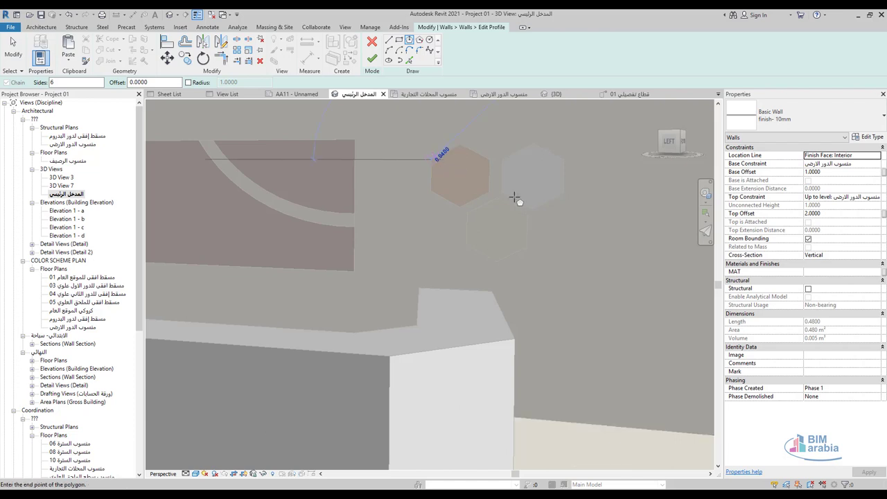
{"action": "key", "text": "Escape"}
{"action": "left_click", "coordinate": [419, 40]}
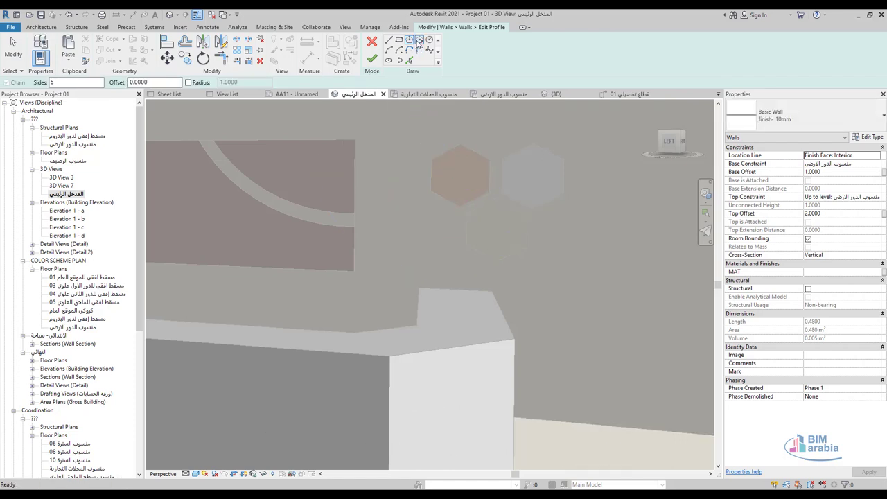
{"action": "left_click", "coordinate": [449, 177]}
{"action": "left_click", "coordinate": [459, 190]}
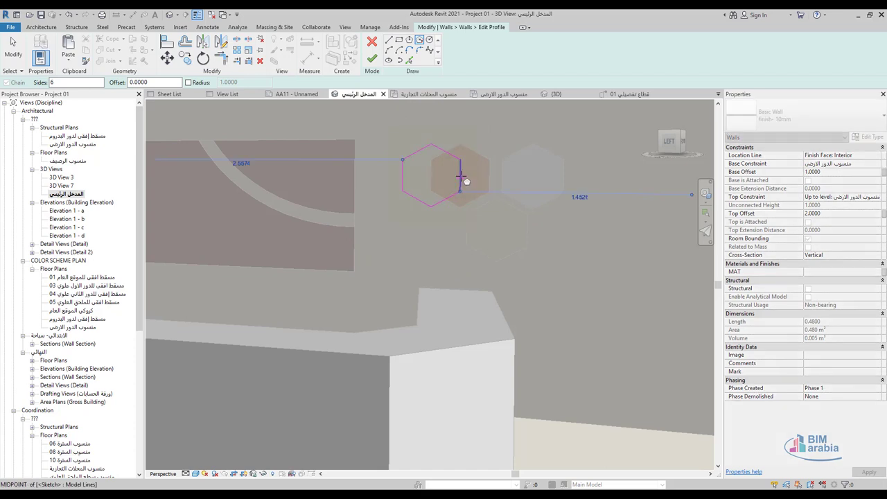
{"action": "key", "text": "Escape"}
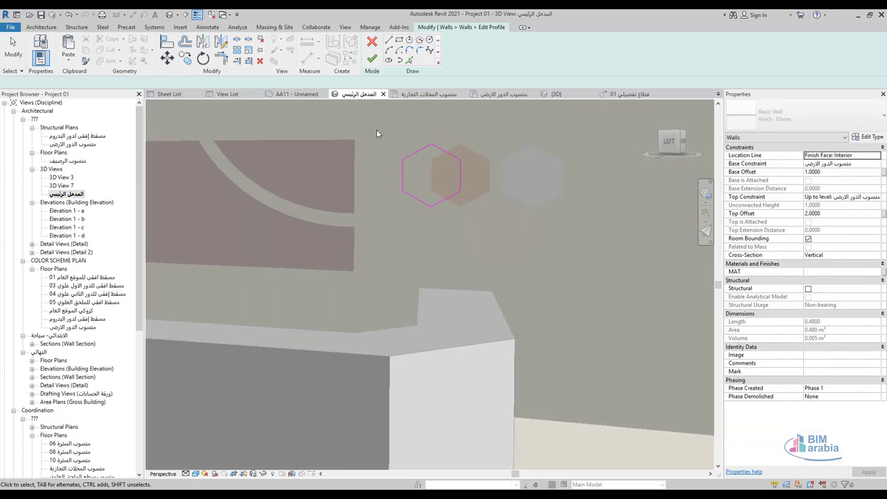
{"action": "key", "text": "Escape"}
{"action": "mouse_move", "coordinate": [376, 127]}
{"action": "left_mouse_down"}
{"action": "mouse_move", "coordinate": [477, 208]}
{"action": "mouse_move", "coordinate": [480, 223]}
{"action": "left_mouse_up"}
{"action": "mouse_move", "coordinate": [461, 193]}
{"action": "left_mouse_down"}
{"action": "mouse_move", "coordinate": [632, 301]}
{"action": "mouse_move", "coordinate": [677, 307]}
{"action": "left_mouse_up"}
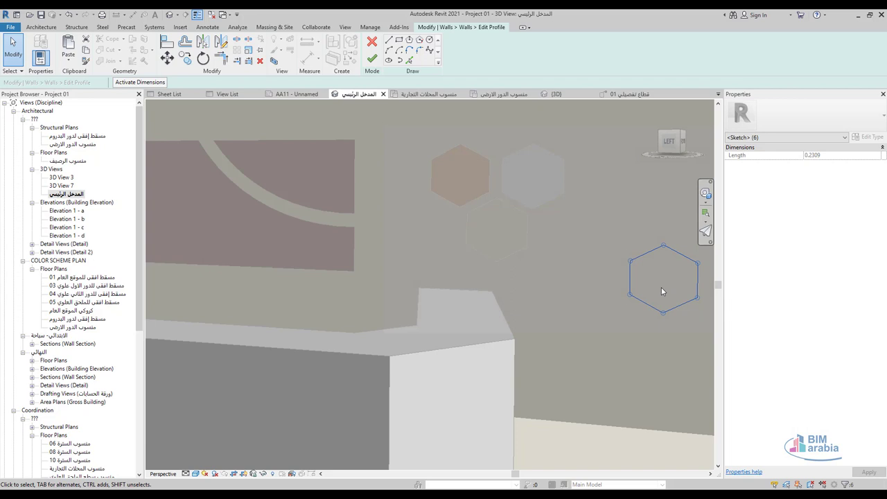
{"action": "left_click", "coordinate": [373, 60]}
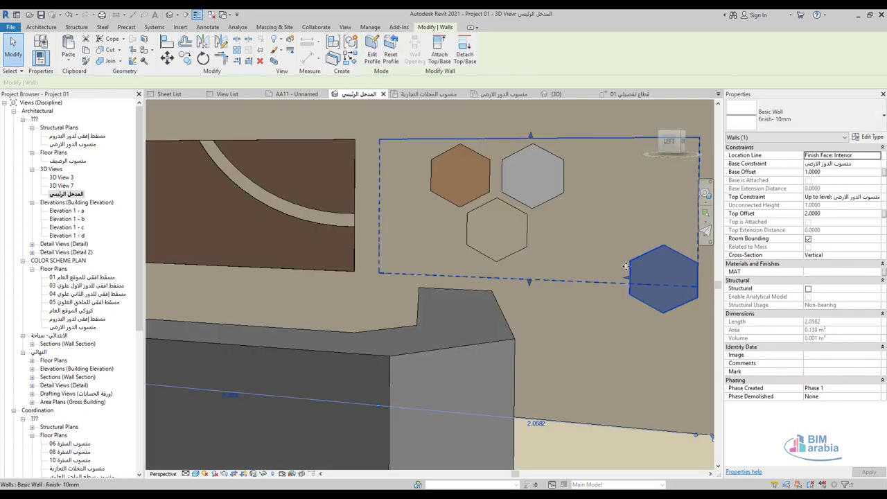
Toggle the 3D view to orthographic and back to perspective, framing the reception wall
{"action": "key", "text": "Escape"}
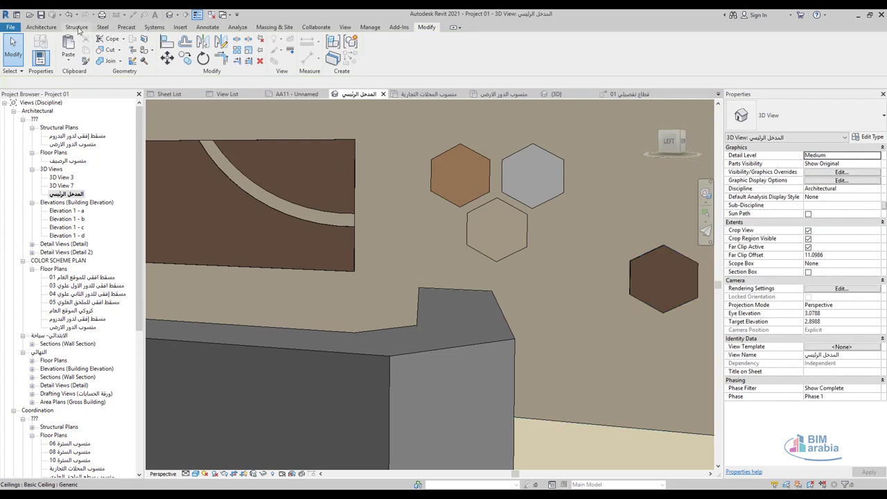
{"action": "left_click", "coordinate": [142, 29]}
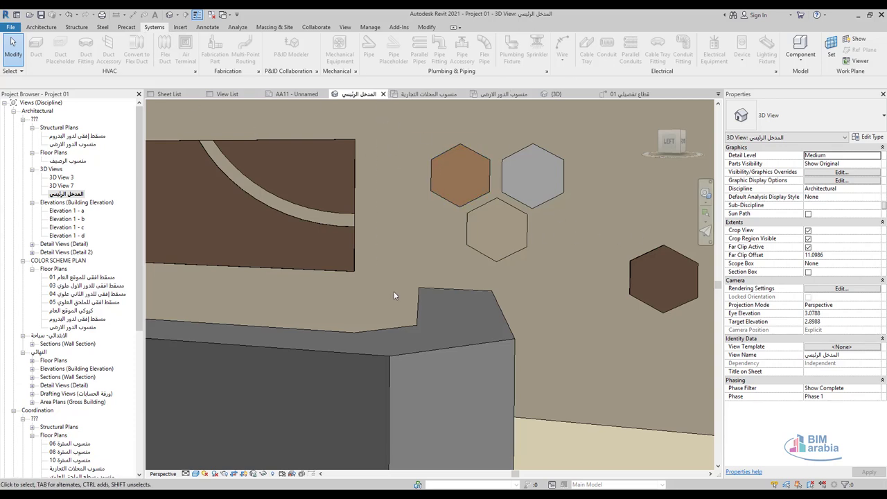
{"action": "right_click", "coordinate": [669, 146]}
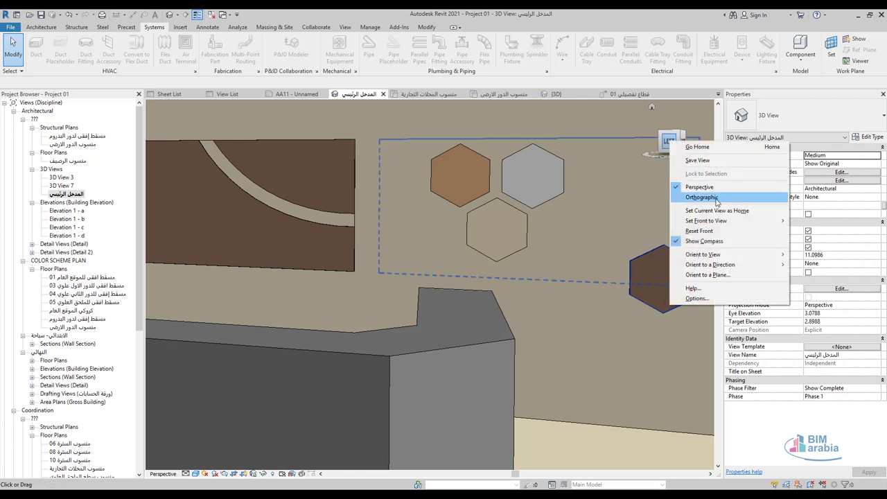
{"action": "left_click", "coordinate": [702, 197]}
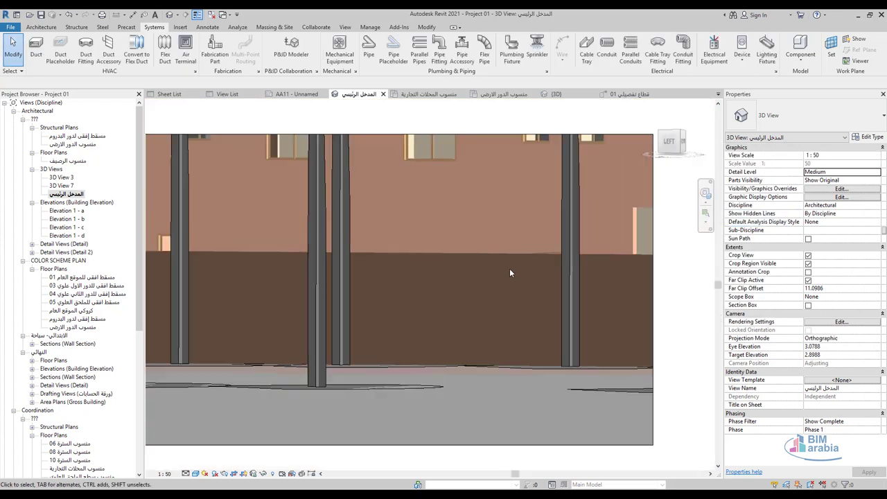
{"action": "scroll", "coordinate": [509, 272], "scroll_direction": "down", "scroll_amount": 2}
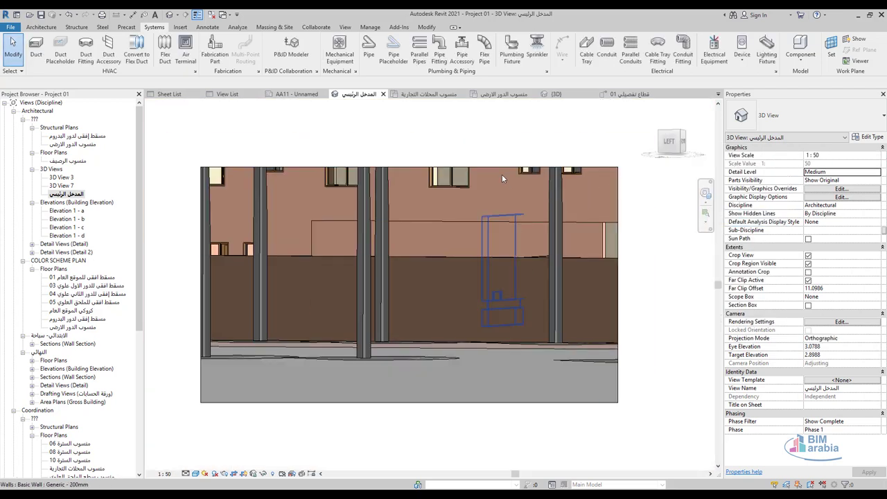
{"action": "right_click", "coordinate": [673, 149]}
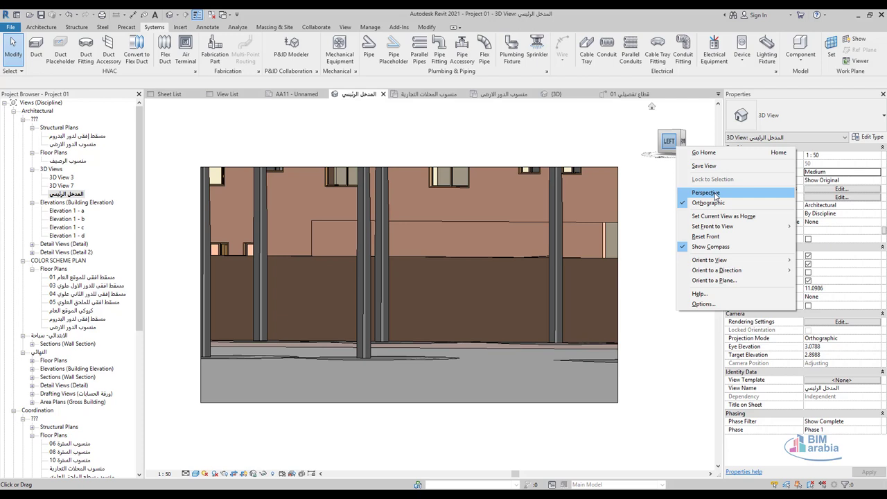
{"action": "left_click", "coordinate": [716, 194]}
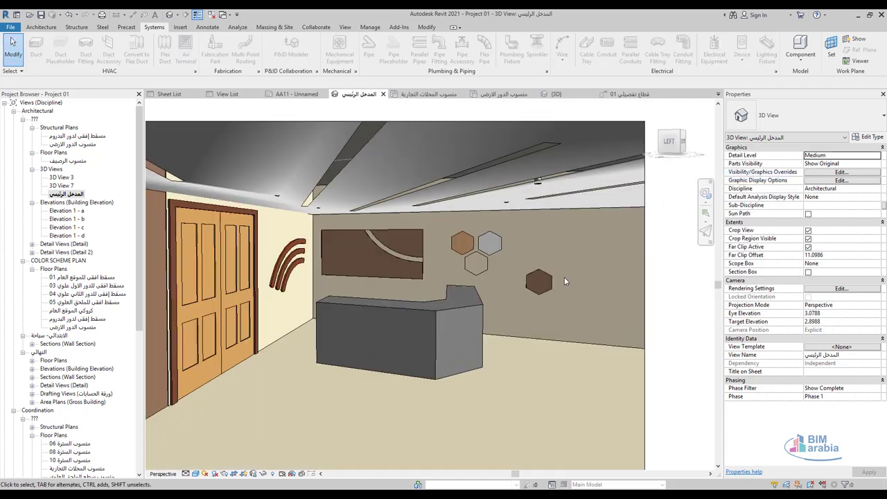
{"action": "scroll", "coordinate": [558, 280], "scroll_direction": "up", "scroll_amount": 3}
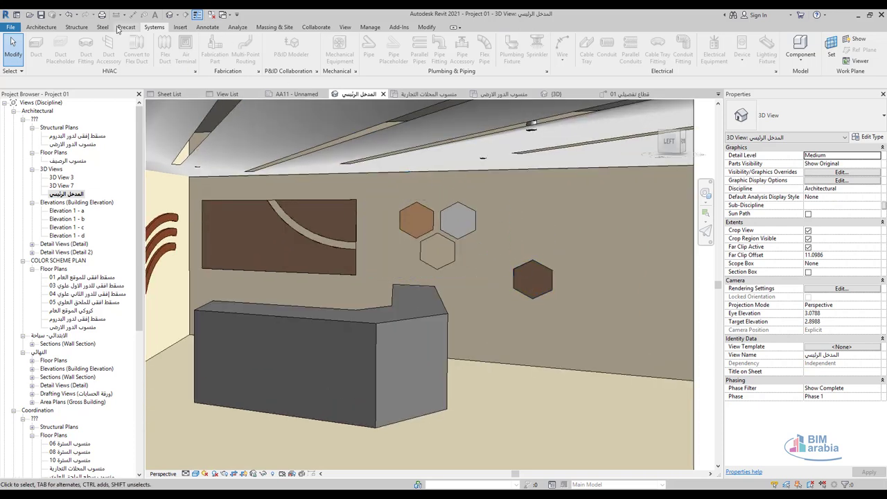
Open the ground-floor structural plan and zoom out over the reception area
{"action": "double_click", "coordinate": [63, 144]}
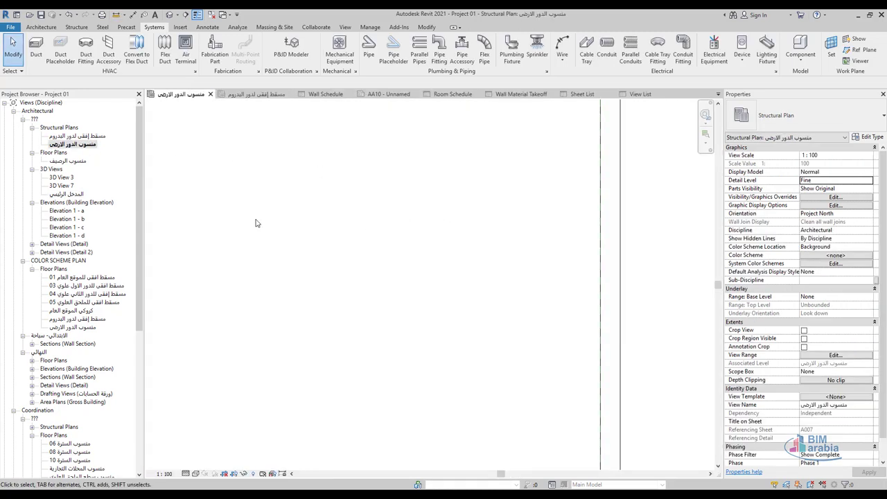
{"action": "scroll", "coordinate": [517, 241], "scroll_direction": "down", "scroll_amount": 1}
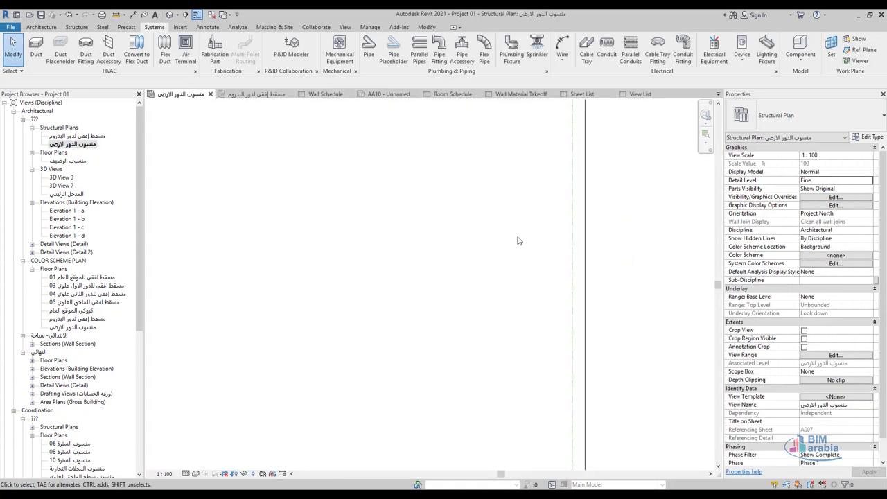
{"action": "scroll", "coordinate": [517, 240], "scroll_direction": "down", "scroll_amount": 1}
{"action": "scroll", "coordinate": [517, 240], "scroll_direction": "down", "scroll_amount": 1}
{"action": "scroll", "coordinate": [517, 240], "scroll_direction": "down", "scroll_amount": 1}
{"action": "scroll", "coordinate": [517, 241], "scroll_direction": "down", "scroll_amount": 2}
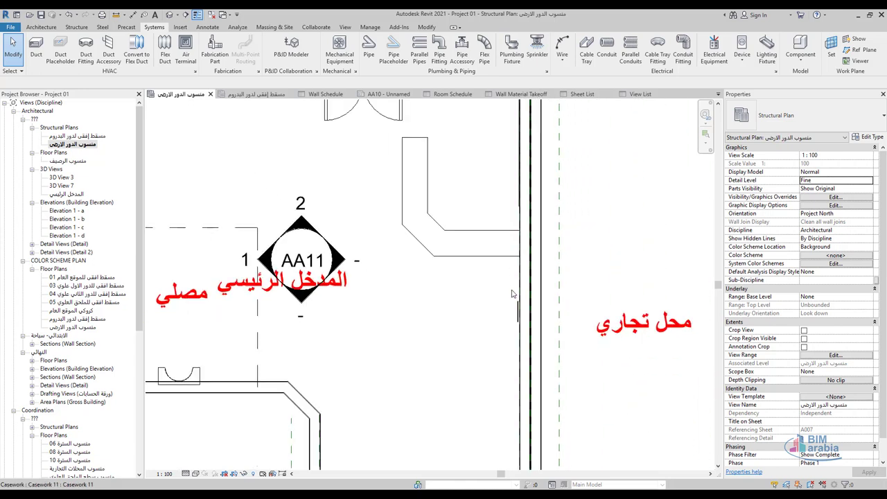
{"action": "scroll", "coordinate": [509, 319], "scroll_direction": "up", "scroll_amount": 4}
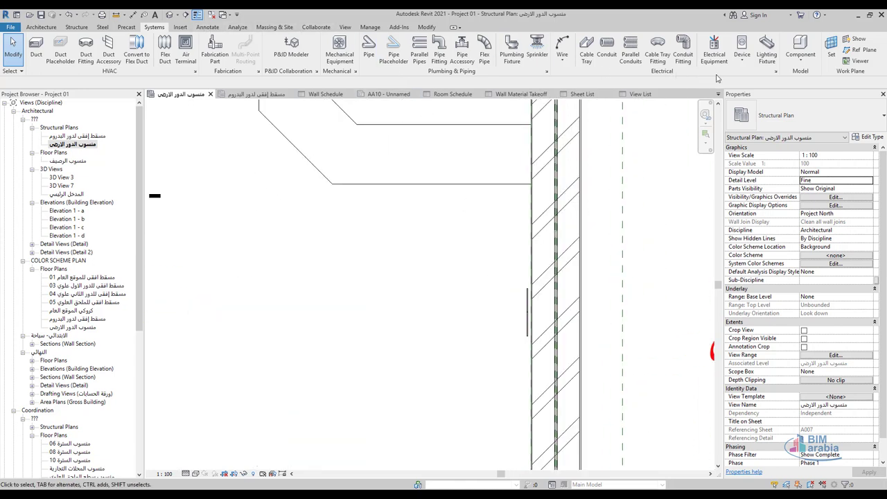
Start a Lighting Fixture with type Ceiling Lamp 270 x 300 and pan to the AA11 entrance
{"action": "left_click", "coordinate": [767, 47]}
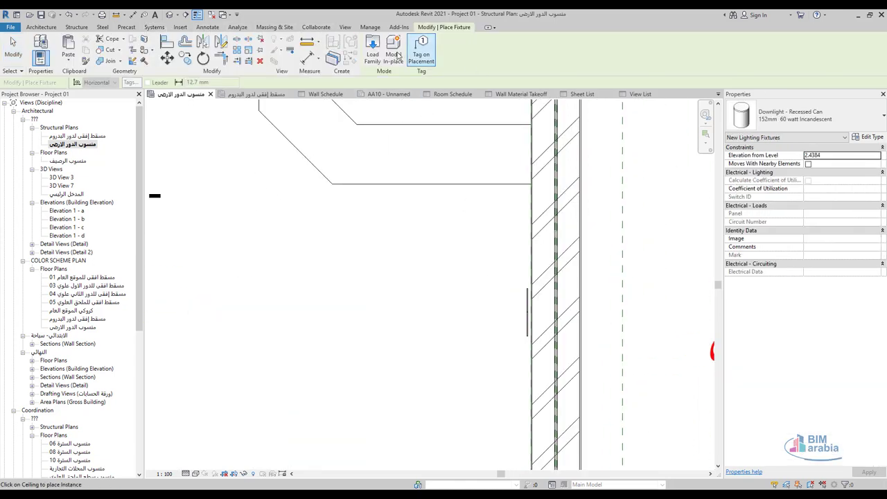
{"action": "left_click", "coordinate": [835, 111]}
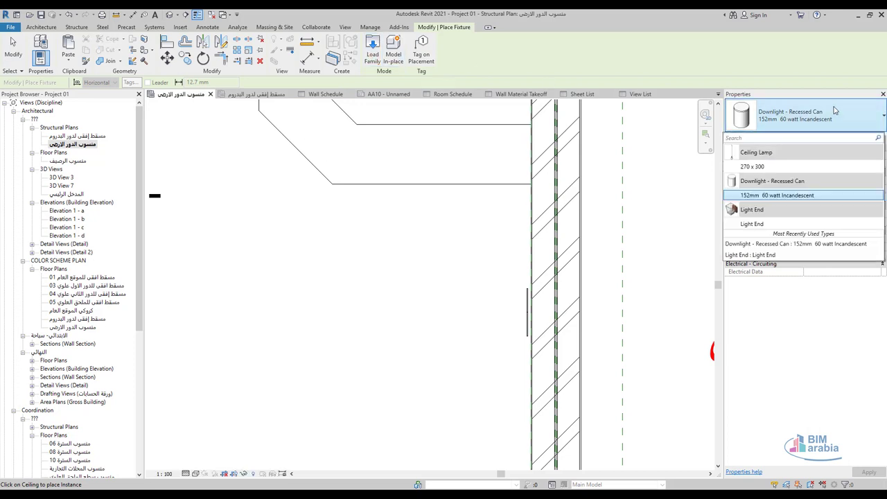
{"action": "mouse_move", "coordinate": [765, 167]}
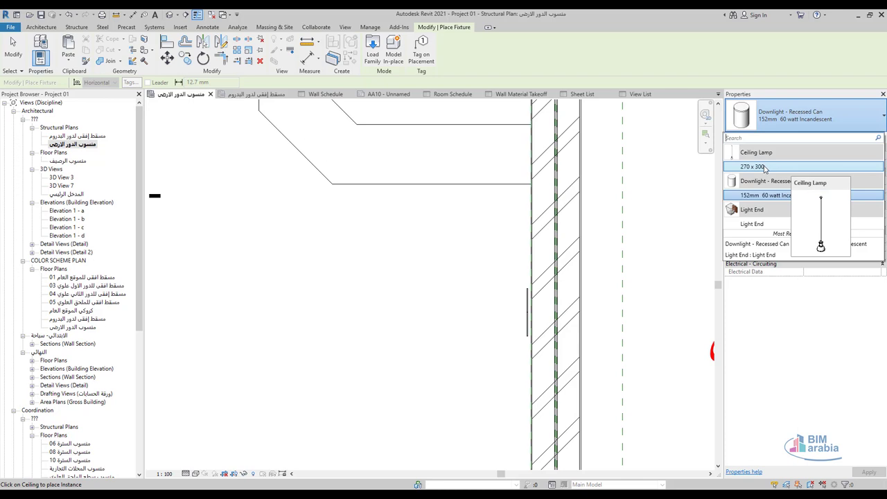
{"action": "left_click", "coordinate": [765, 167]}
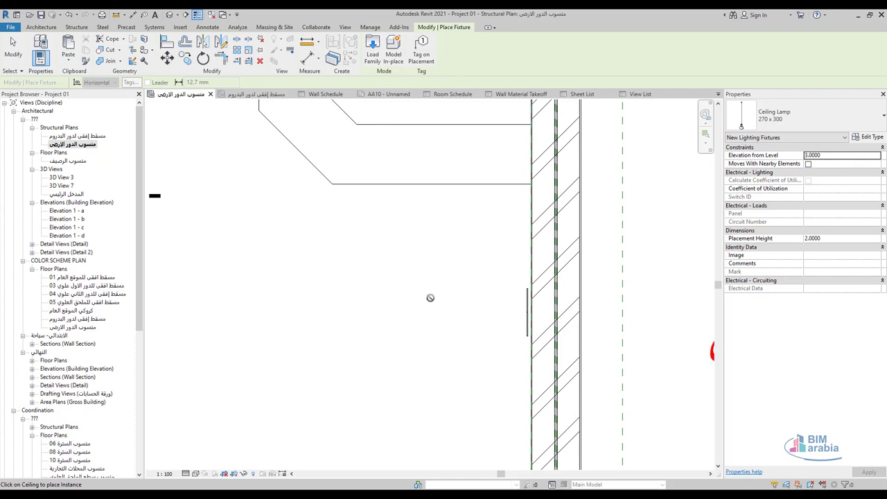
{"action": "middle_click_drag", "start_coordinate": [429, 297], "coordinate": [497, 300]}
{"action": "scroll", "coordinate": [473, 311], "scroll_direction": "up", "scroll_amount": 2}
{"action": "scroll", "coordinate": [473, 311], "scroll_direction": "up", "scroll_amount": 1}
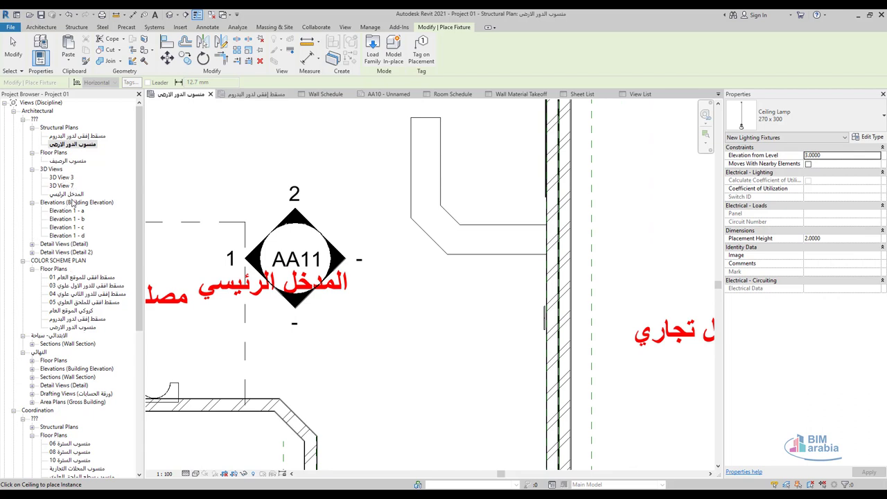
Cancel lamp placement in the structural plan and scroll the Project Browser to the ceiling plans
{"action": "left_click", "coordinate": [66, 195]}
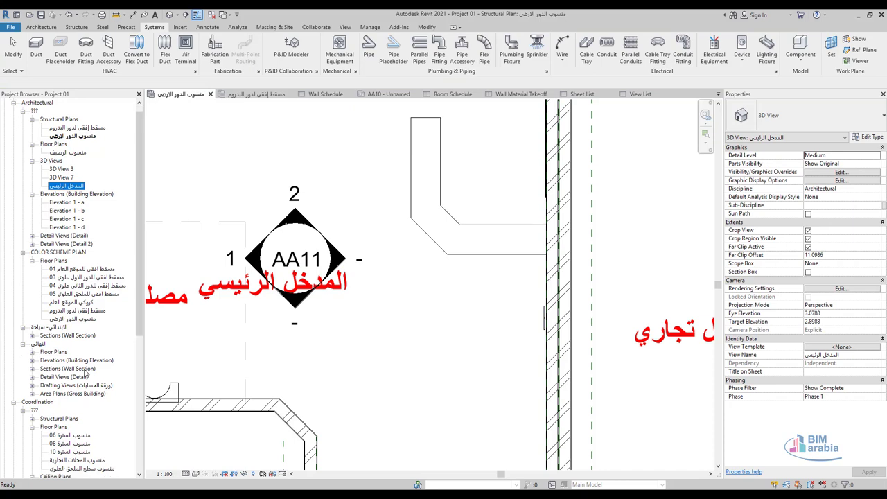
{"action": "scroll", "coordinate": [81, 374], "scroll_direction": "down", "scroll_amount": 2}
{"action": "scroll", "coordinate": [81, 374], "scroll_direction": "down", "scroll_amount": 1}
{"action": "scroll", "coordinate": [80, 380], "scroll_direction": "down", "scroll_amount": 1}
{"action": "scroll", "coordinate": [78, 384], "scroll_direction": "down", "scroll_amount": 1}
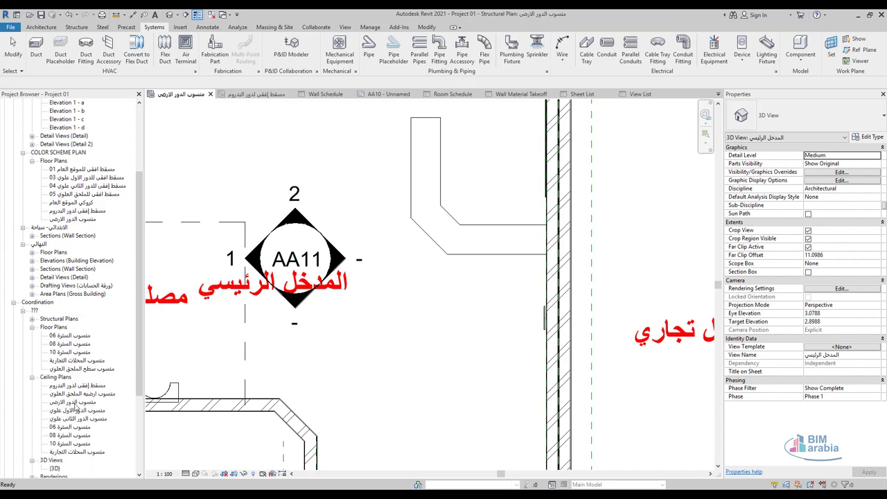
{"action": "scroll", "coordinate": [77, 385], "scroll_direction": "down", "scroll_amount": 1}
Place a Ceiling Lamp 270 x 300 above the AA11 entrance in the ground-floor ceiling plan
{"action": "double_click", "coordinate": [80, 395]}
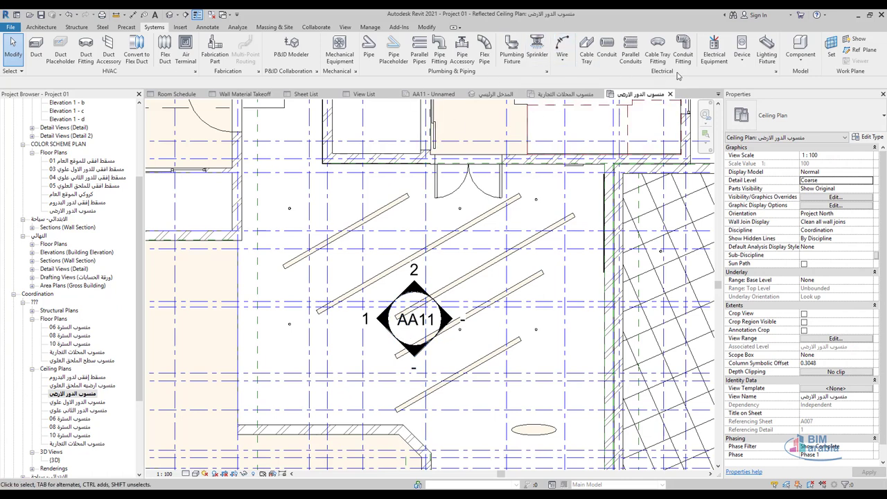
{"action": "left_click", "coordinate": [767, 50]}
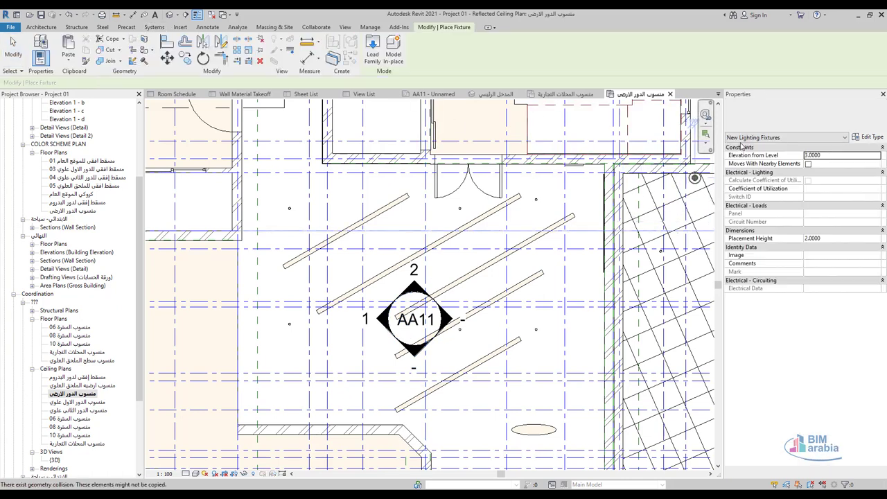
{"action": "scroll", "coordinate": [491, 259], "scroll_direction": "up", "scroll_amount": 1}
{"action": "scroll", "coordinate": [491, 261], "scroll_direction": "up", "scroll_amount": 4}
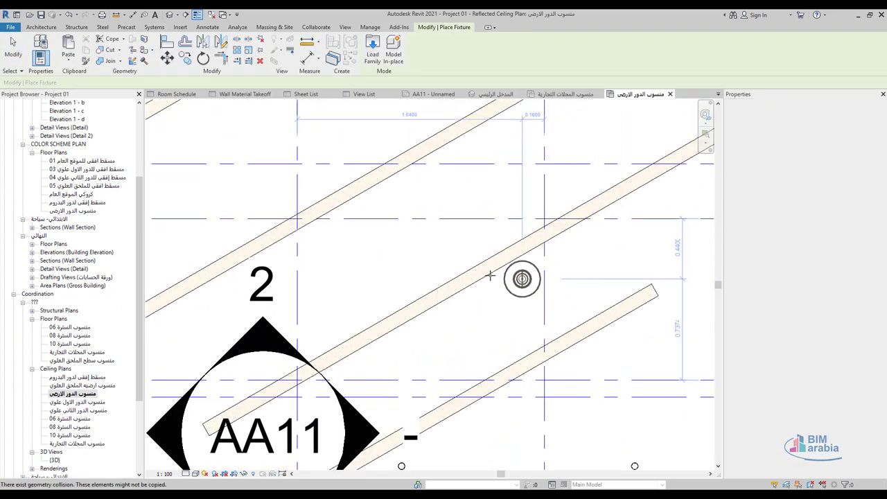
{"action": "scroll", "coordinate": [528, 298], "scroll_direction": "down", "scroll_amount": 3}
{"action": "left_click", "coordinate": [567, 269]}
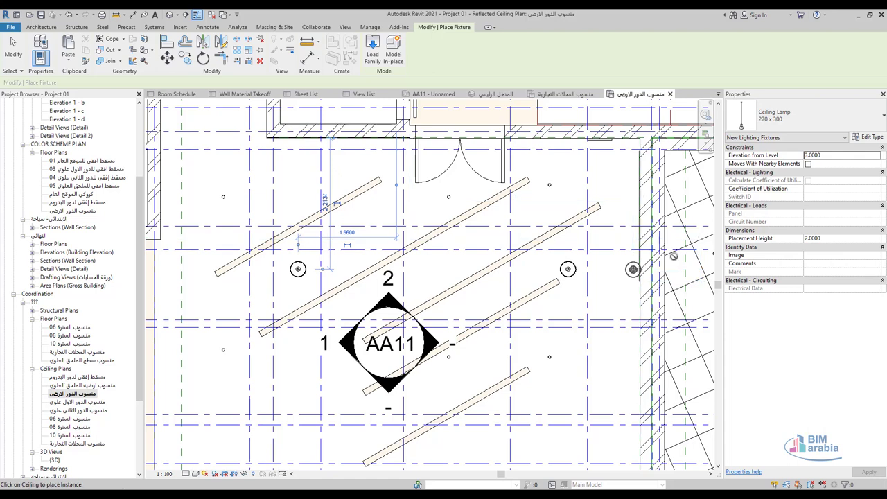
{"action": "key", "text": "Escape"}
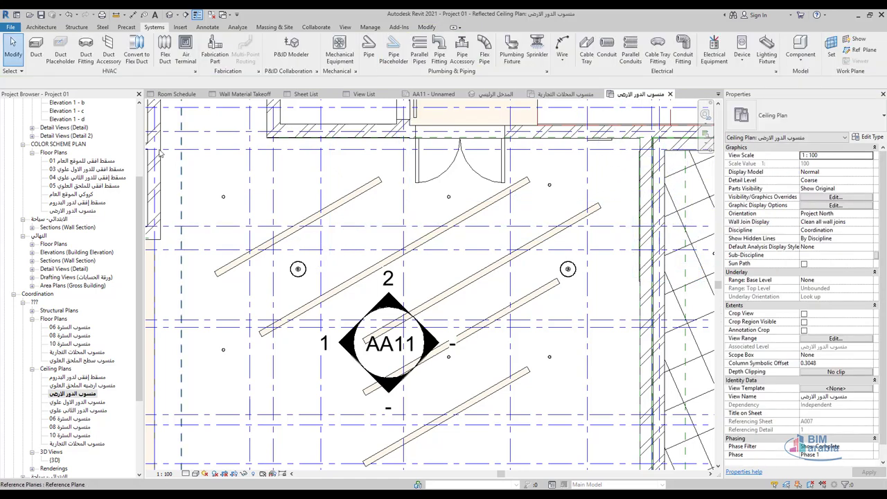
Place a Light End fixture on the reception wall in the ground-floor plan, then view it in 3D
{"action": "scroll", "coordinate": [97, 142], "scroll_direction": "up", "scroll_amount": 4}
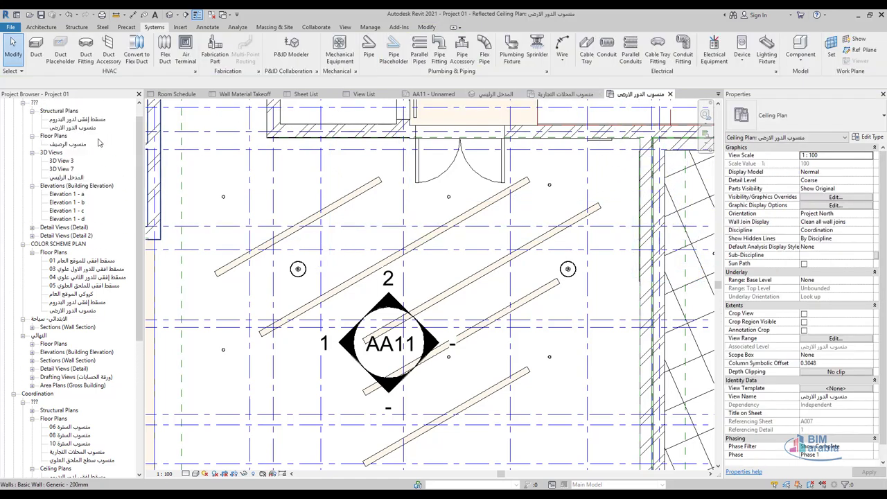
{"action": "double_click", "coordinate": [72, 127]}
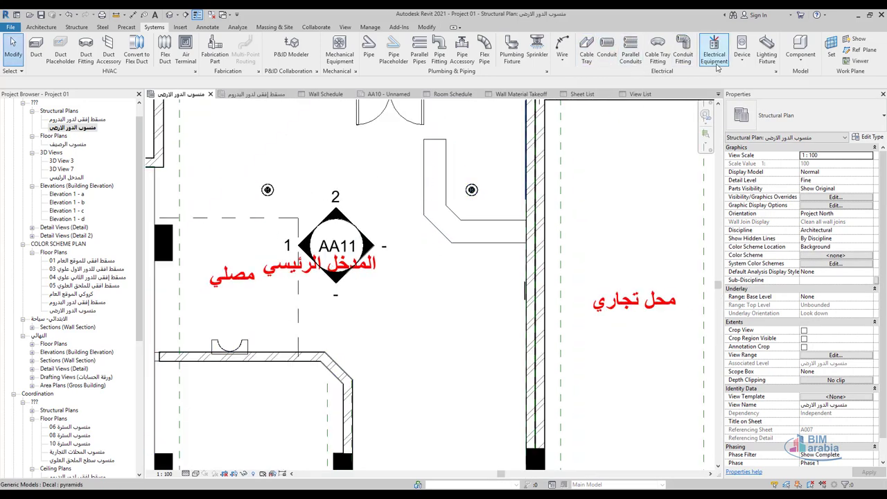
{"action": "left_click", "coordinate": [769, 61]}
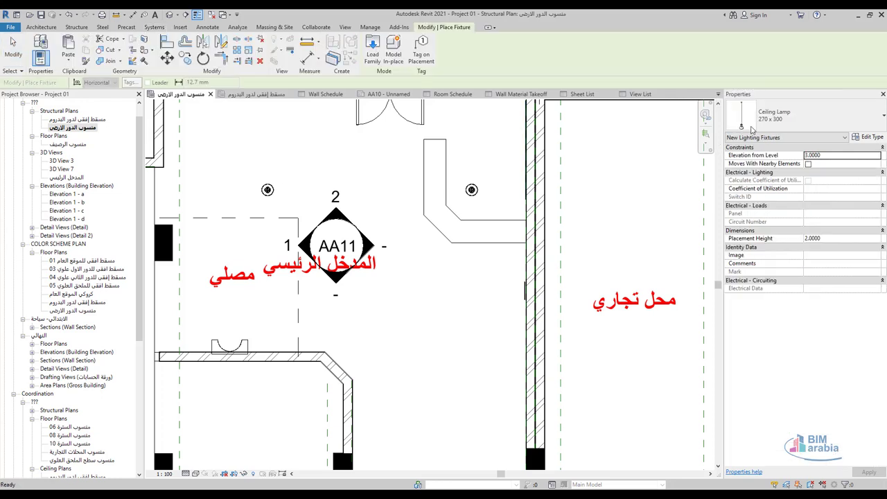
{"action": "left_click", "coordinate": [797, 118]}
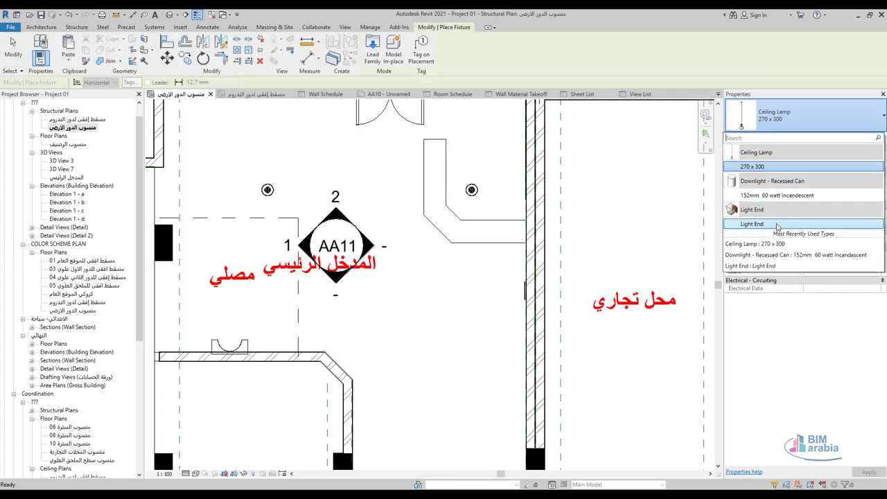
{"action": "left_click", "coordinate": [776, 225]}
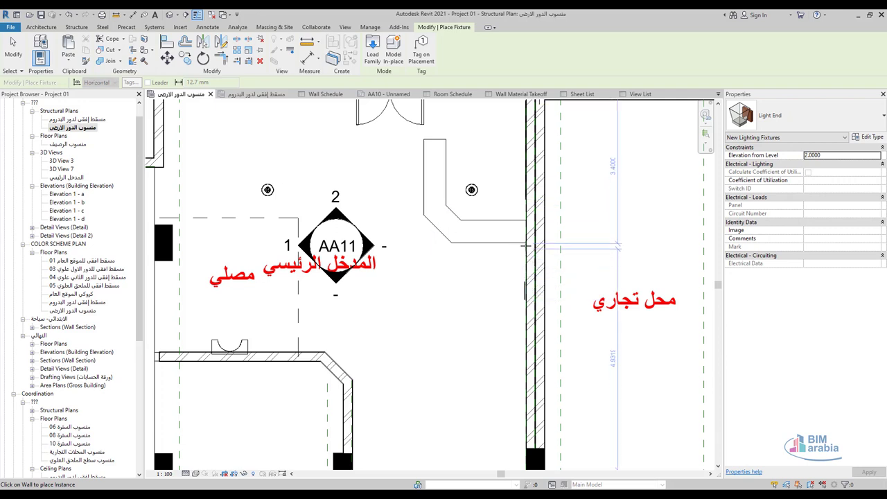
{"action": "left_click", "coordinate": [531, 277]}
{"action": "scroll", "coordinate": [534, 304], "scroll_direction": "down", "scroll_amount": 2}
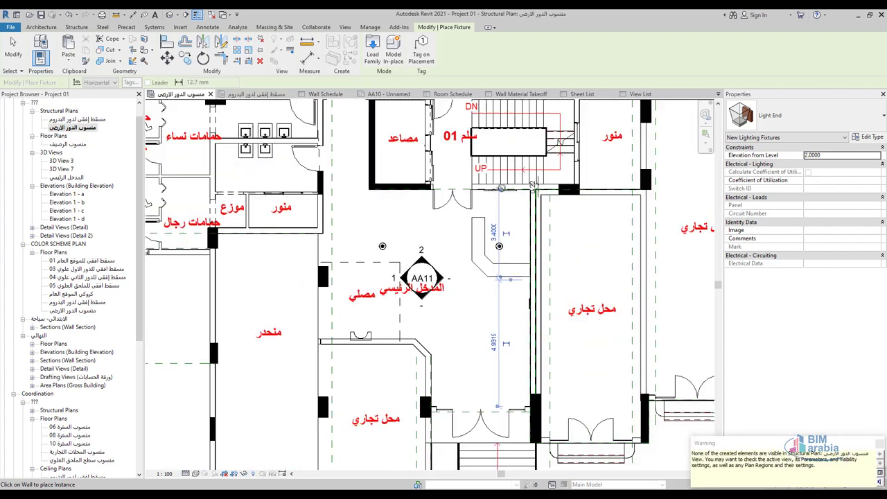
{"action": "scroll", "coordinate": [514, 192], "scroll_direction": "up", "scroll_amount": 2}
{"action": "scroll", "coordinate": [530, 184], "scroll_direction": "up", "scroll_amount": 2}
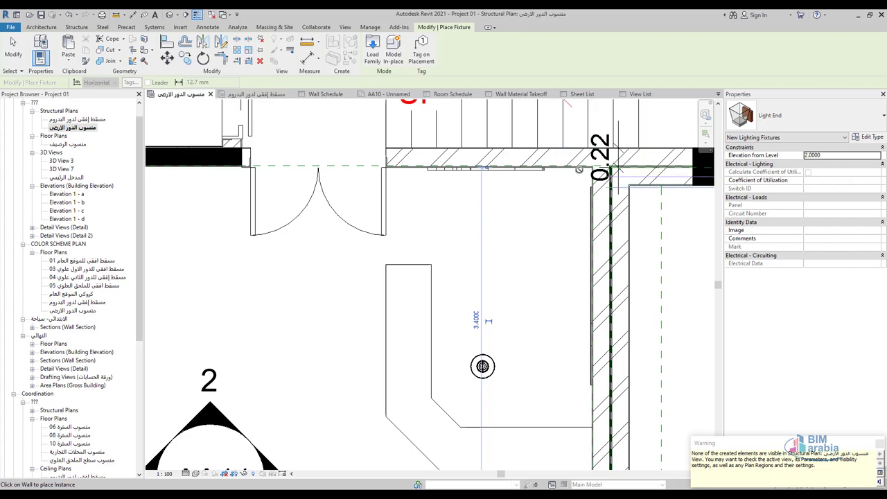
{"action": "double_click", "coordinate": [66, 178]}
Try placement heights of .2 and then 3 on the pendant ceiling lamp
{"action": "scroll", "coordinate": [447, 202], "scroll_direction": "up", "scroll_amount": 2}
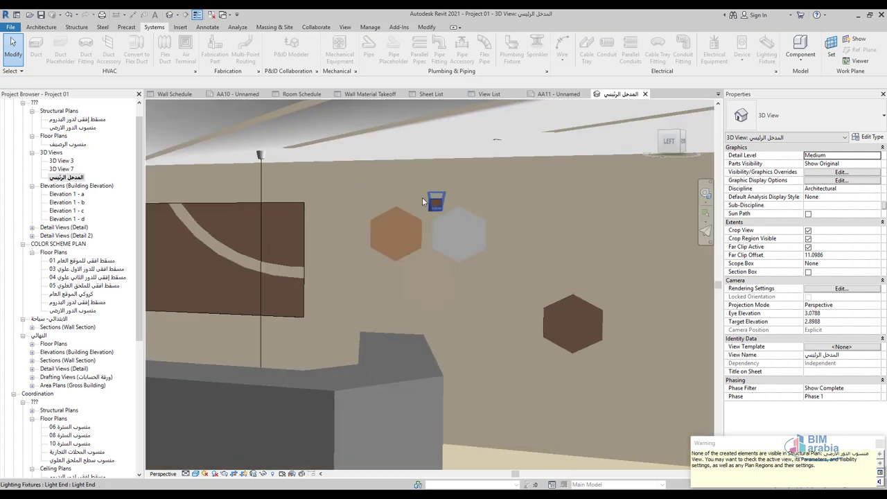
{"action": "scroll", "coordinate": [448, 204], "scroll_direction": "down", "scroll_amount": 3}
{"action": "scroll", "coordinate": [310, 176], "scroll_direction": "up", "scroll_amount": 2}
{"action": "left_click", "coordinate": [308, 179]}
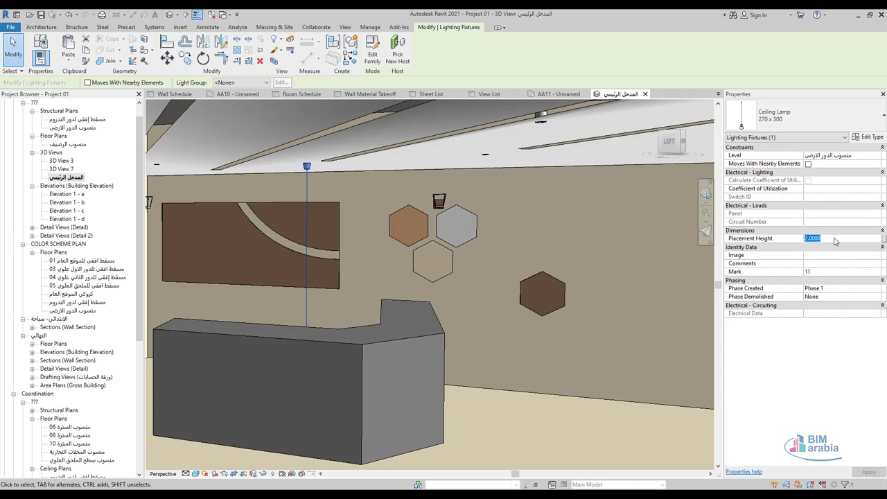
{"action": "type", "text": ".2"}
{"action": "key", "text": "Return"}
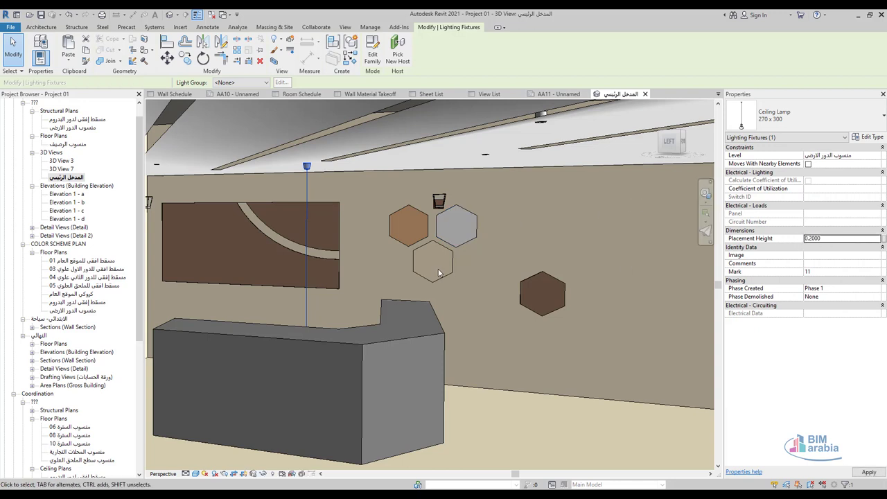
{"action": "double_click", "coordinate": [840, 239]}
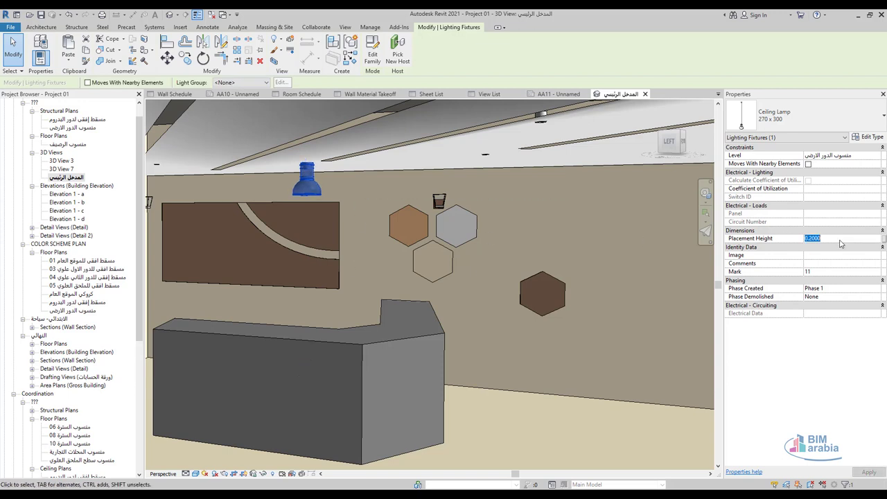
{"action": "type", "text": "3"}
{"action": "key", "text": "Return"}
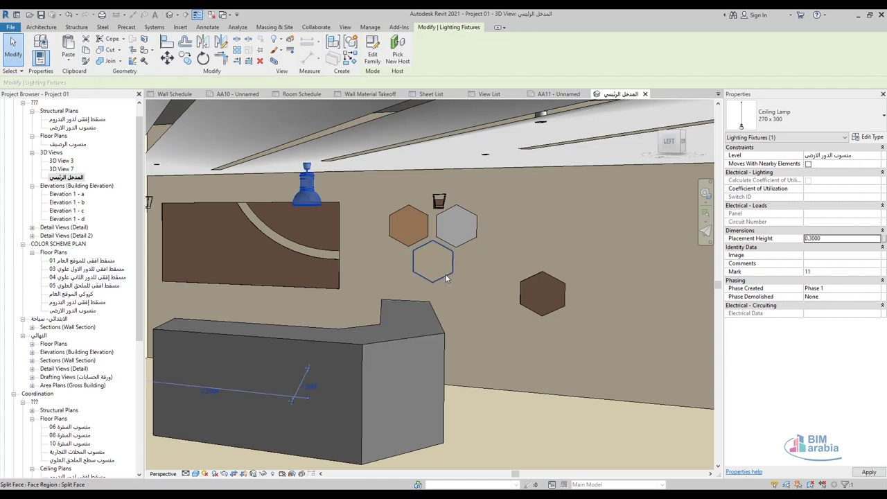
{"action": "key", "text": "Escape"}
Select all visible ceiling lamp instances and set their placement height to 0.3
{"action": "scroll", "coordinate": [416, 243], "scroll_direction": "down", "scroll_amount": 2}
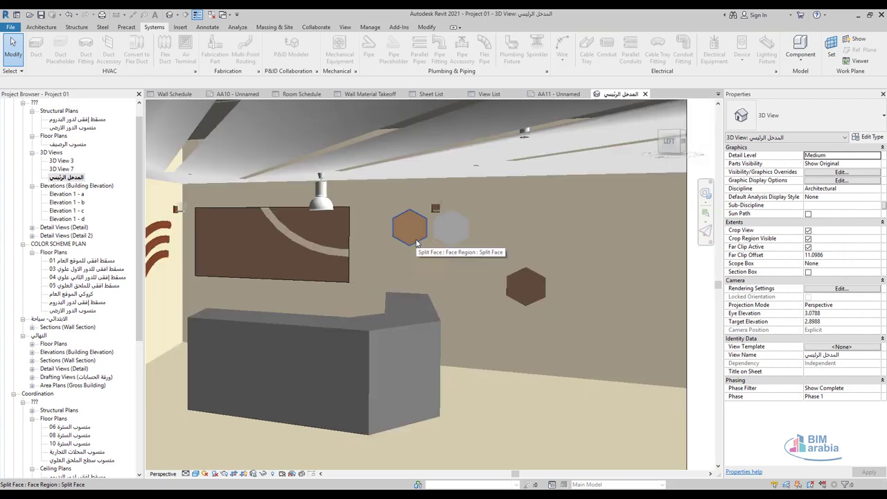
{"action": "scroll", "coordinate": [367, 214], "scroll_direction": "down", "scroll_amount": 2}
{"action": "scroll", "coordinate": [367, 213], "scroll_direction": "down", "scroll_amount": 1}
{"action": "scroll", "coordinate": [368, 213], "scroll_direction": "up", "scroll_amount": 2}
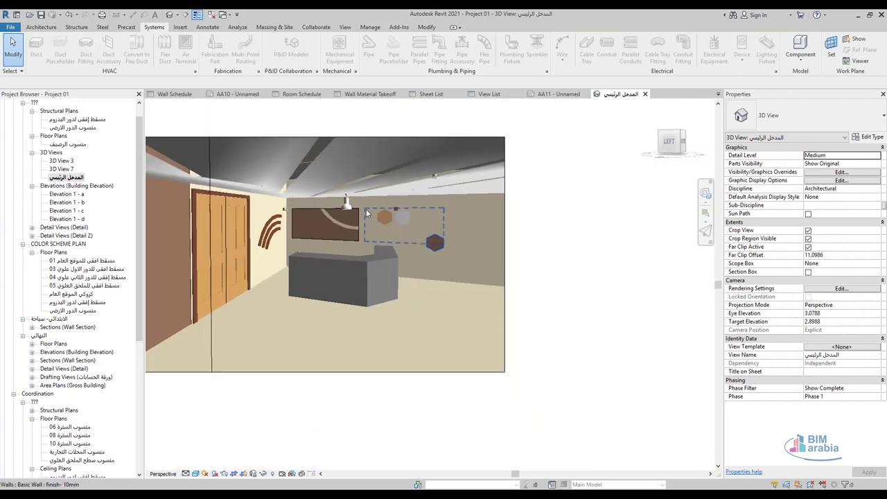
{"action": "scroll", "coordinate": [367, 213], "scroll_direction": "up", "scroll_amount": 1}
{"action": "left_click", "coordinate": [332, 198]}
{"action": "right_click", "coordinate": [332, 196]}
{"action": "mouse_move", "coordinate": [372, 225]}
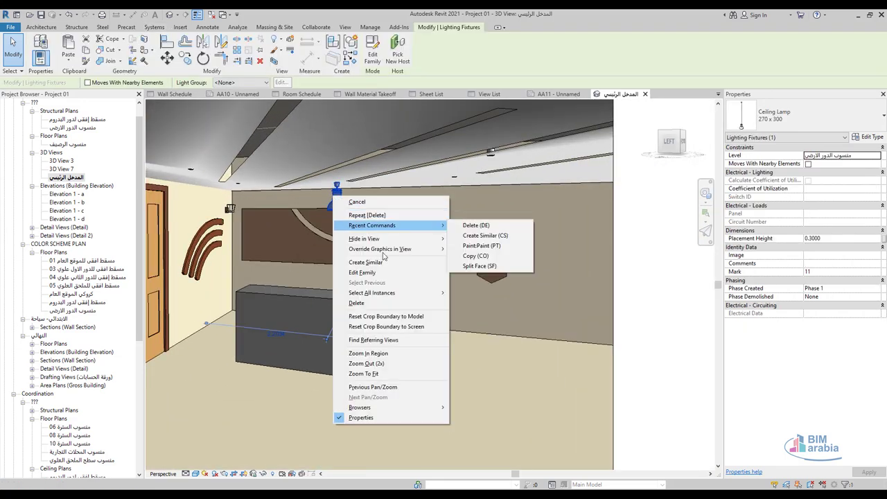
{"action": "left_click", "coordinate": [479, 302]}
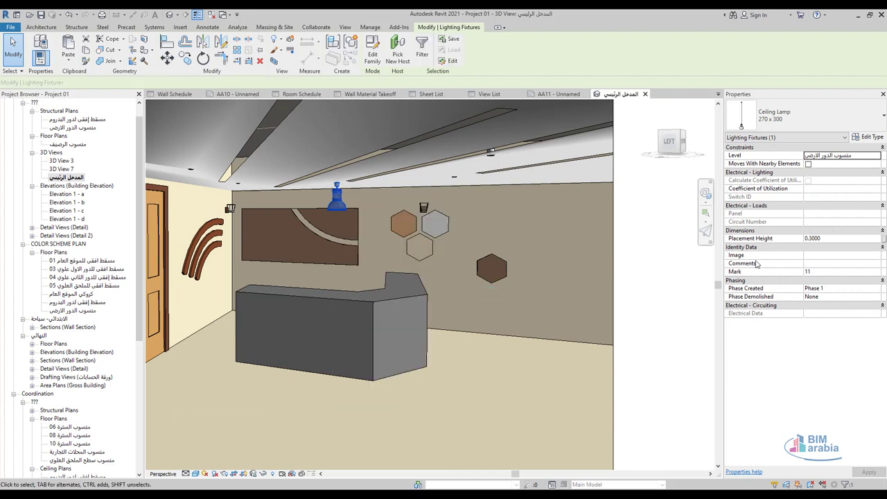
{"action": "left_click", "coordinate": [836, 238]}
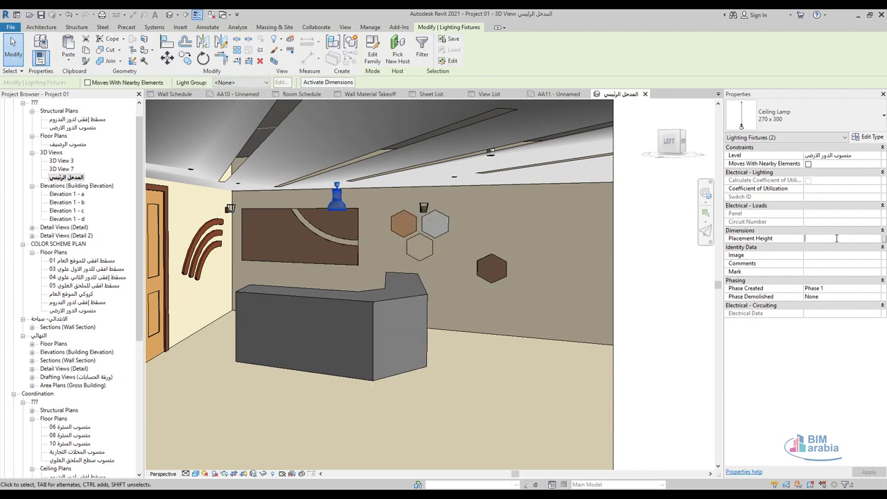
{"action": "type", "text": "0.3000"}
{"action": "key", "text": "Return"}
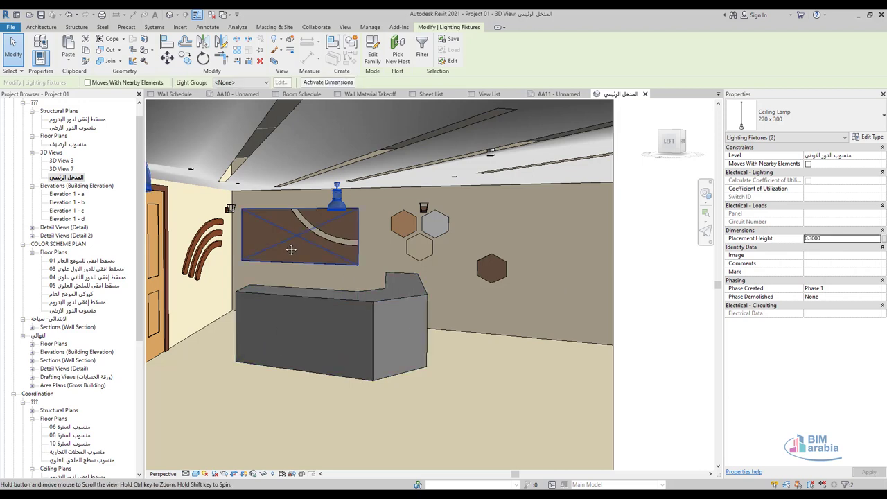
Bring the door into view and check the graphic display options, closing them unchanged
{"action": "mouse_move", "coordinate": [291, 250]}
{"action": "middle_mouse_down"}
{"action": "mouse_move", "coordinate": [412, 225]}
{"action": "mouse_move", "coordinate": [462, 193]}
{"action": "middle_mouse_up"}
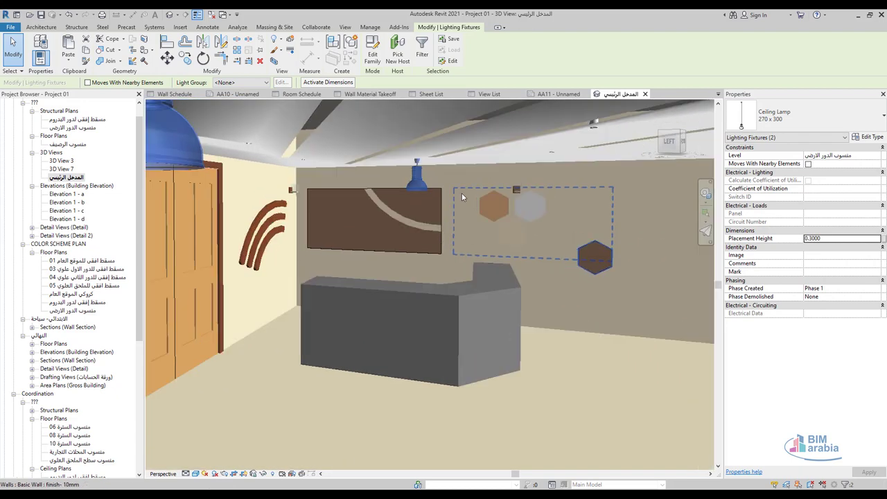
{"action": "scroll", "coordinate": [461, 192], "scroll_direction": "up", "scroll_amount": 2}
{"action": "scroll", "coordinate": [453, 199], "scroll_direction": "up", "scroll_amount": 2}
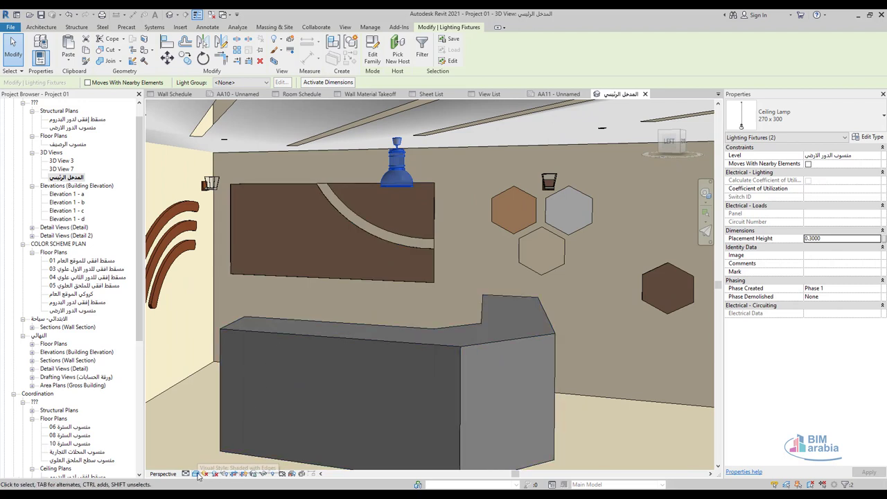
{"action": "left_click", "coordinate": [197, 474]}
{"action": "left_click", "coordinate": [249, 410]}
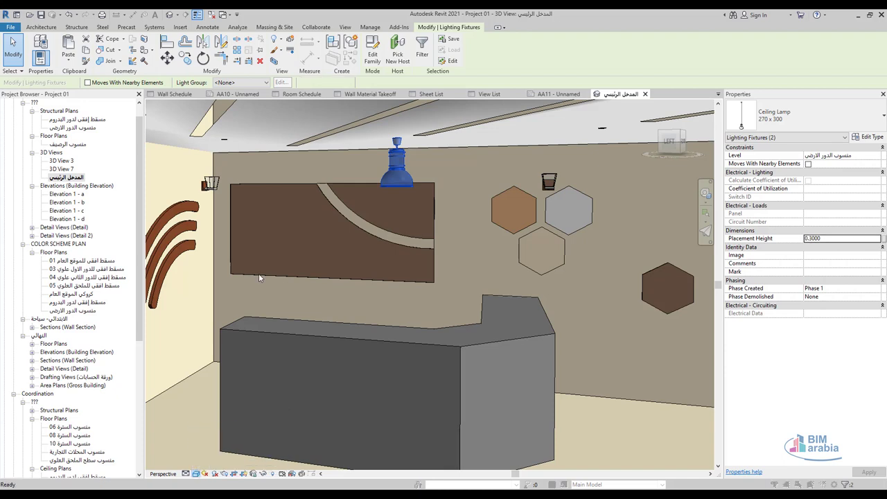
{"action": "key", "text": "Escape"}
{"action": "key", "text": "Escape"}
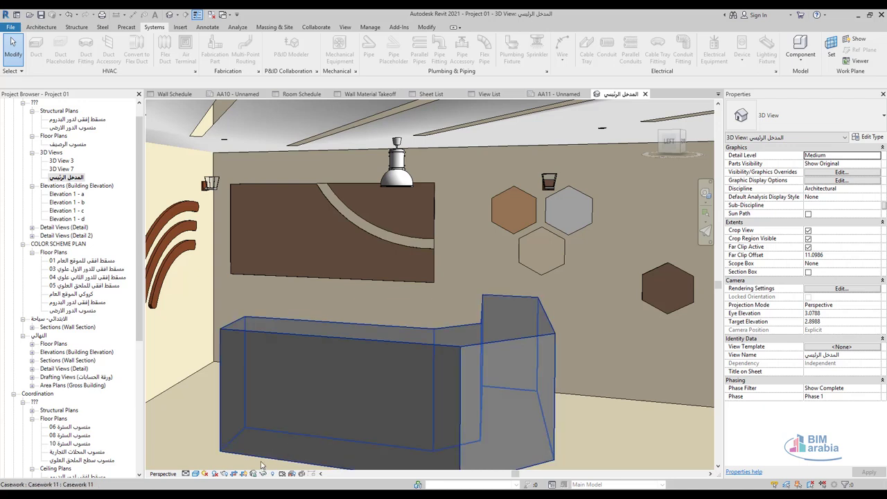
Move the Light End wall light left to sit just right of the decal panel
{"action": "left_click", "coordinate": [548, 183]}
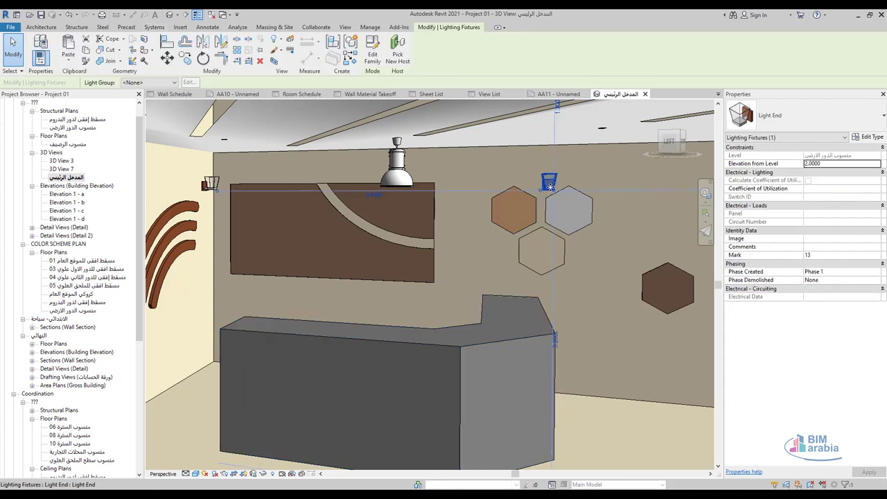
{"action": "left_click_drag", "start_coordinate": [548, 184], "coordinate": [453, 184]}
{"action": "left_click_drag", "start_coordinate": [451, 279], "coordinate": [444, 295]}
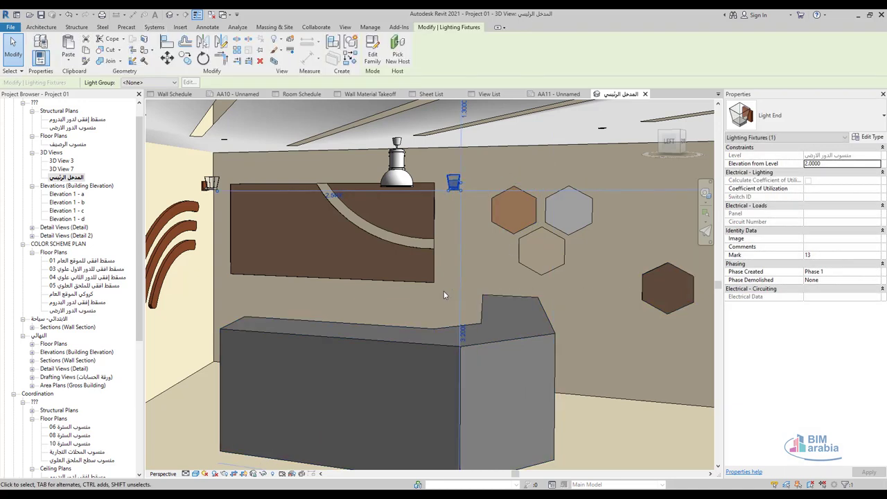
Set the rendering lighting scheme to Interior: Sun and Artificial
{"action": "left_click", "coordinate": [224, 475]}
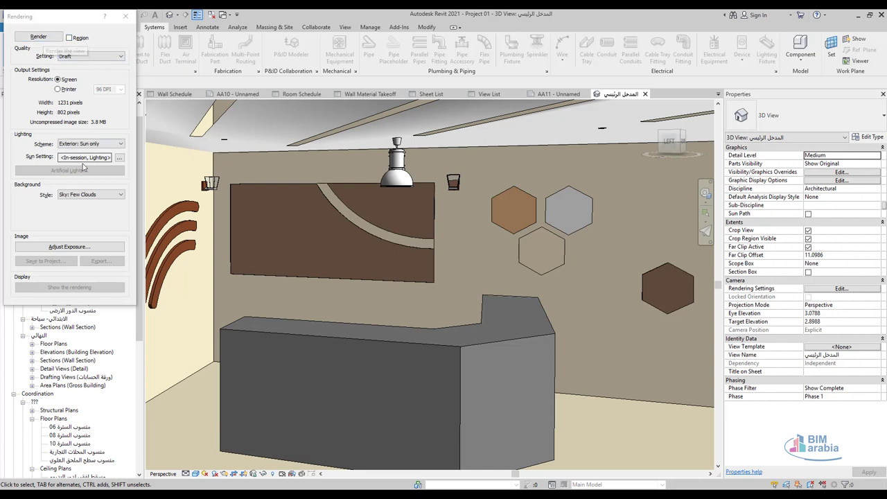
{"action": "left_click", "coordinate": [97, 145]}
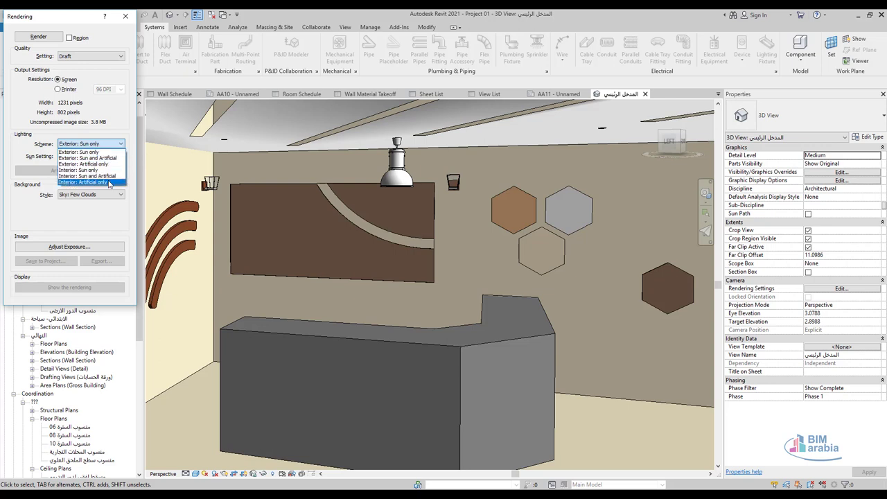
{"action": "left_click", "coordinate": [104, 176]}
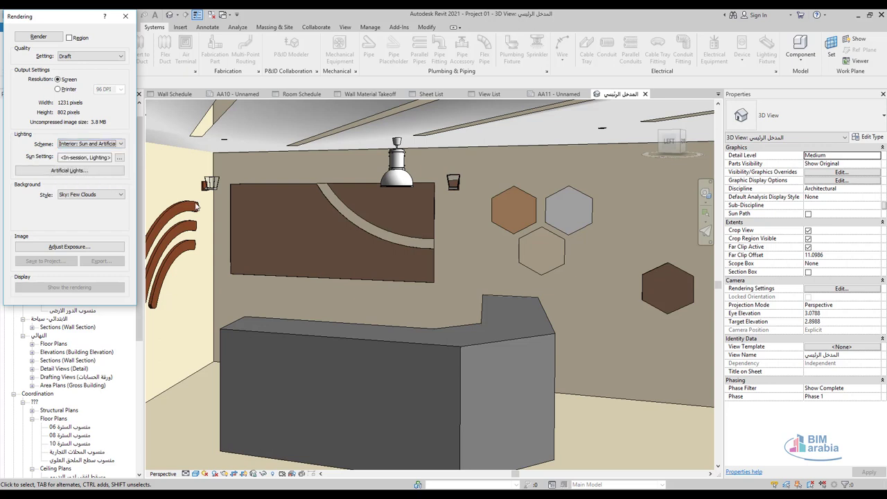
{"action": "left_click", "coordinate": [95, 144]}
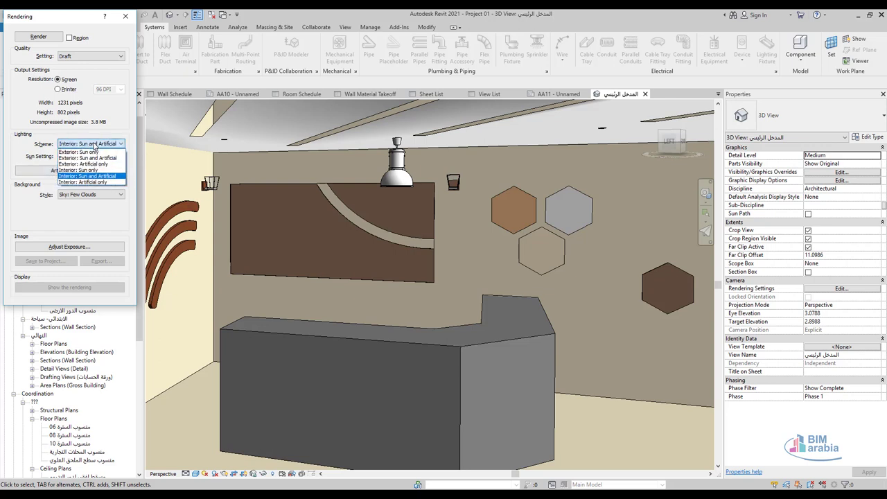
{"action": "left_click", "coordinate": [95, 145]}
Confirm all 14 artificial lights are switched on
{"action": "left_click", "coordinate": [86, 172]}
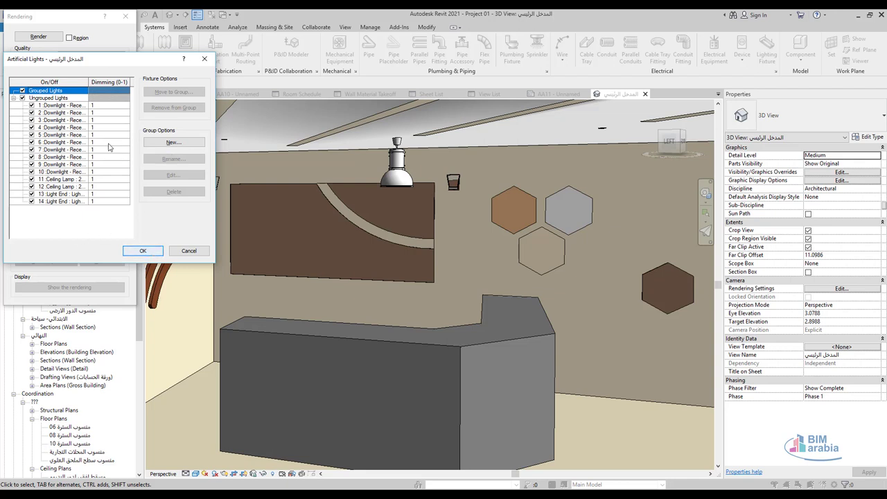
{"action": "left_click_drag", "start_coordinate": [88, 82], "coordinate": [103, 81]}
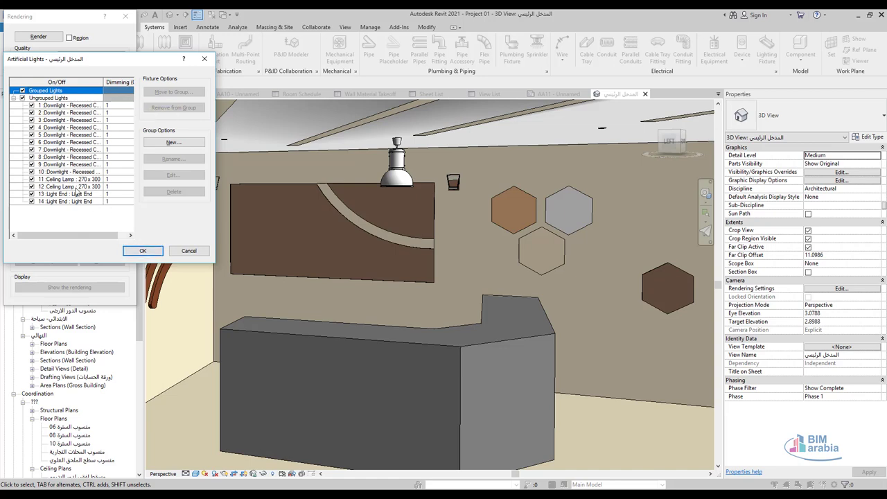
{"action": "left_click", "coordinate": [132, 250]}
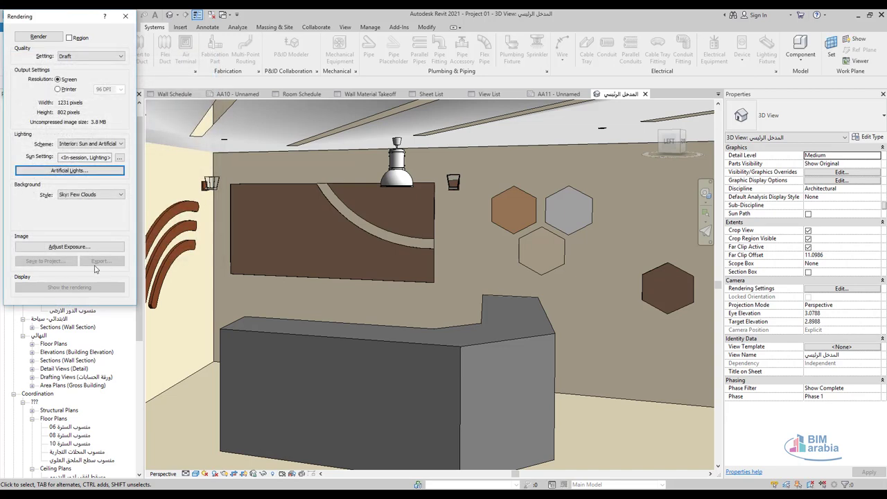
Leave the exposure settings unchanged and start the draft render
{"action": "left_click", "coordinate": [62, 249]}
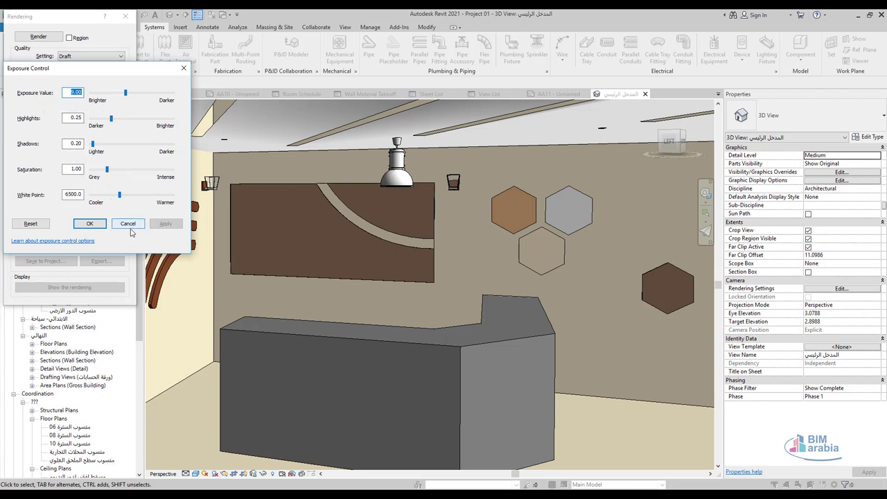
{"action": "left_click", "coordinate": [89, 224]}
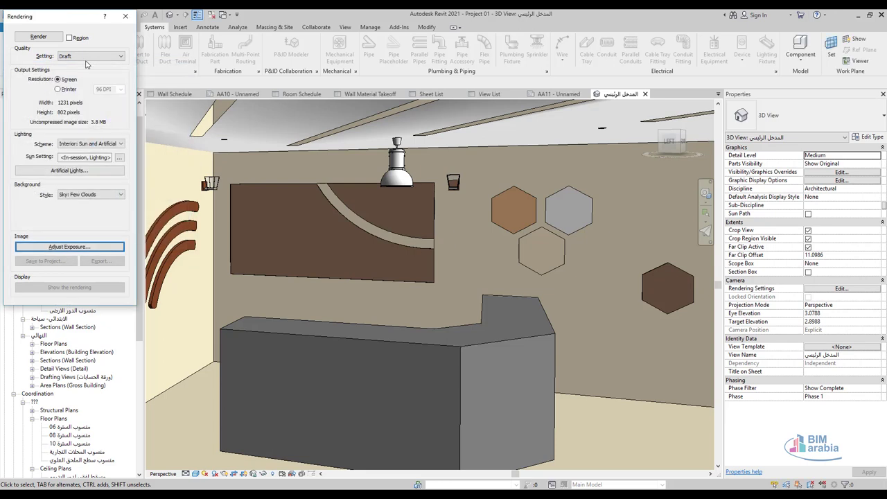
{"action": "left_click", "coordinate": [38, 37]}
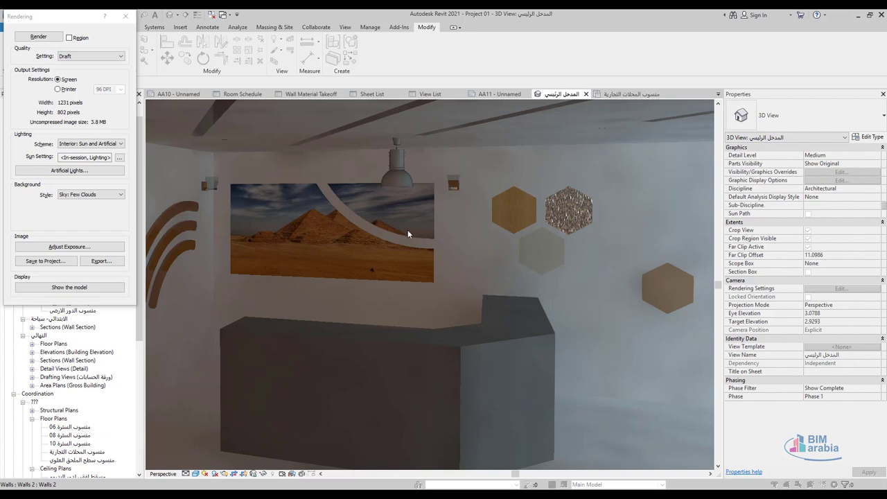
Review the draft render, close the Rendering dialog, and bring up Revit's Options dialog
{"action": "left_click", "coordinate": [73, 57]}
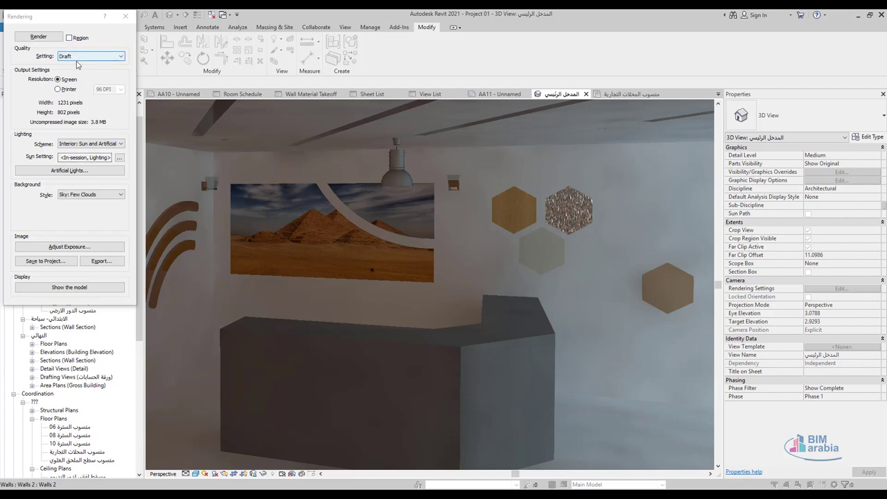
{"action": "left_click", "coordinate": [83, 158]}
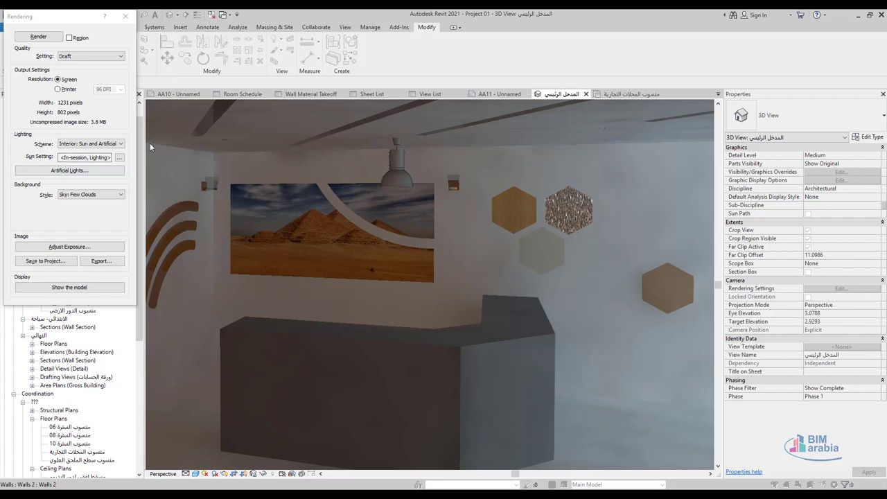
{"action": "left_click", "coordinate": [126, 17]}
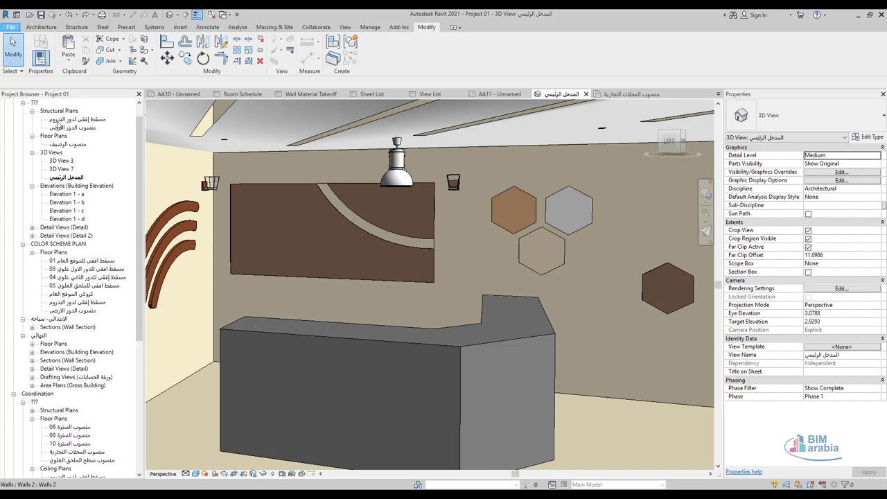
{"action": "left_click", "coordinate": [11, 27]}
{"action": "left_click", "coordinate": [138, 237]}
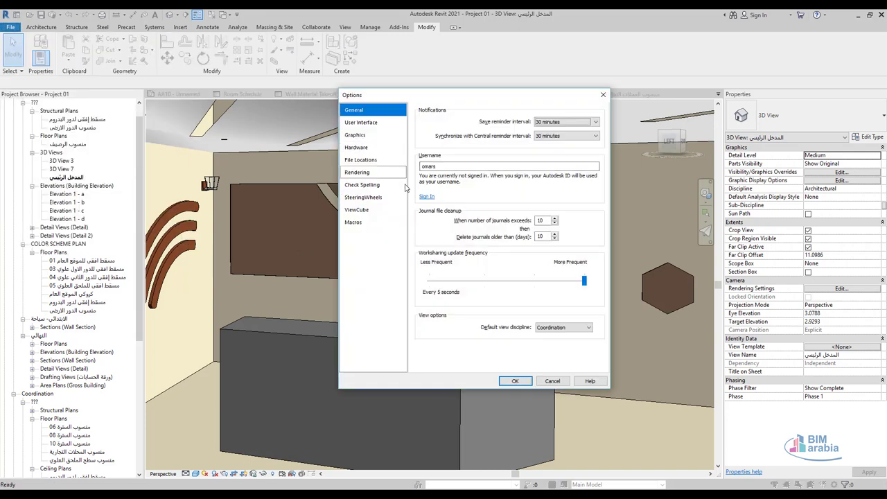
{"action": "left_click", "coordinate": [372, 173]}
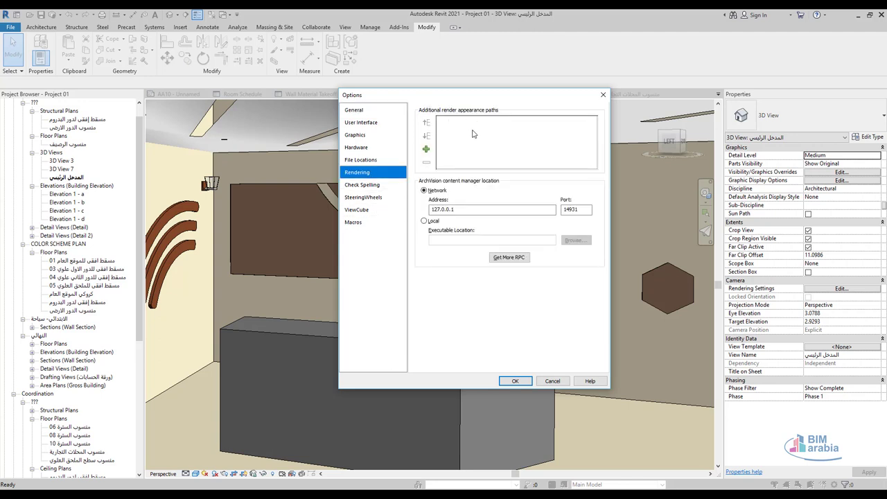
{"action": "left_click", "coordinate": [426, 150]}
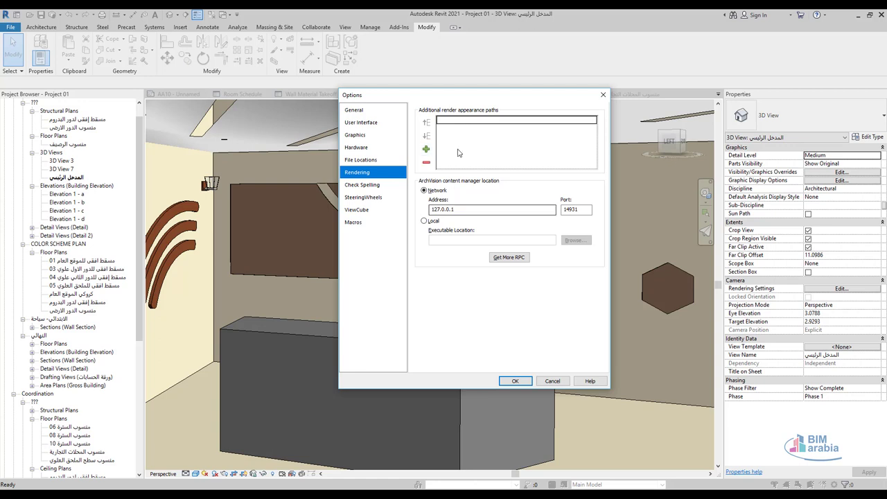
{"action": "left_click", "coordinate": [594, 120]}
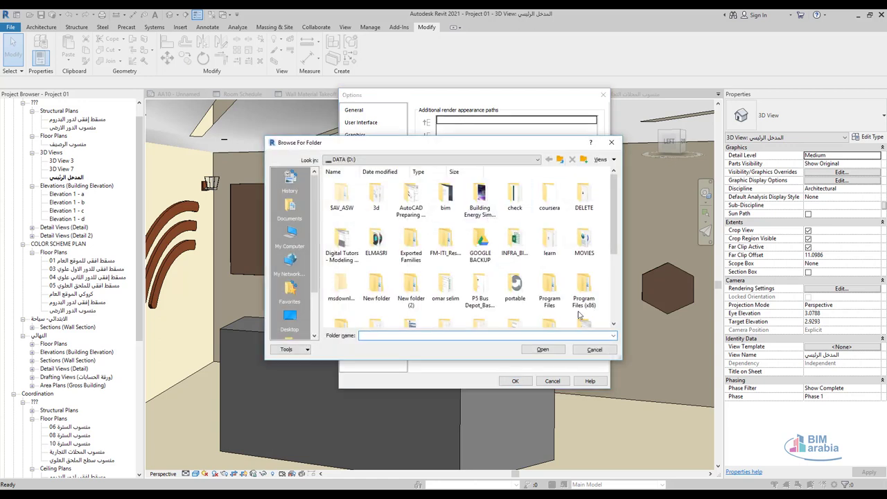
{"action": "left_click", "coordinate": [594, 349]}
{"action": "left_click", "coordinate": [560, 381]}
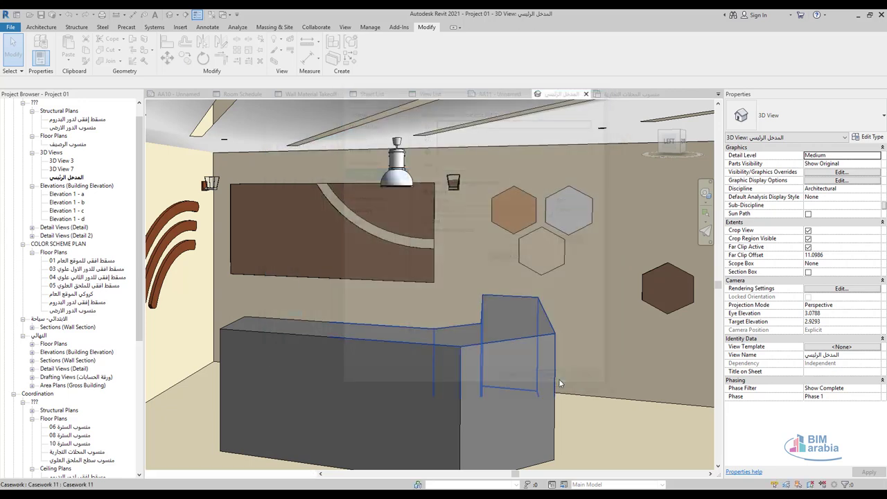